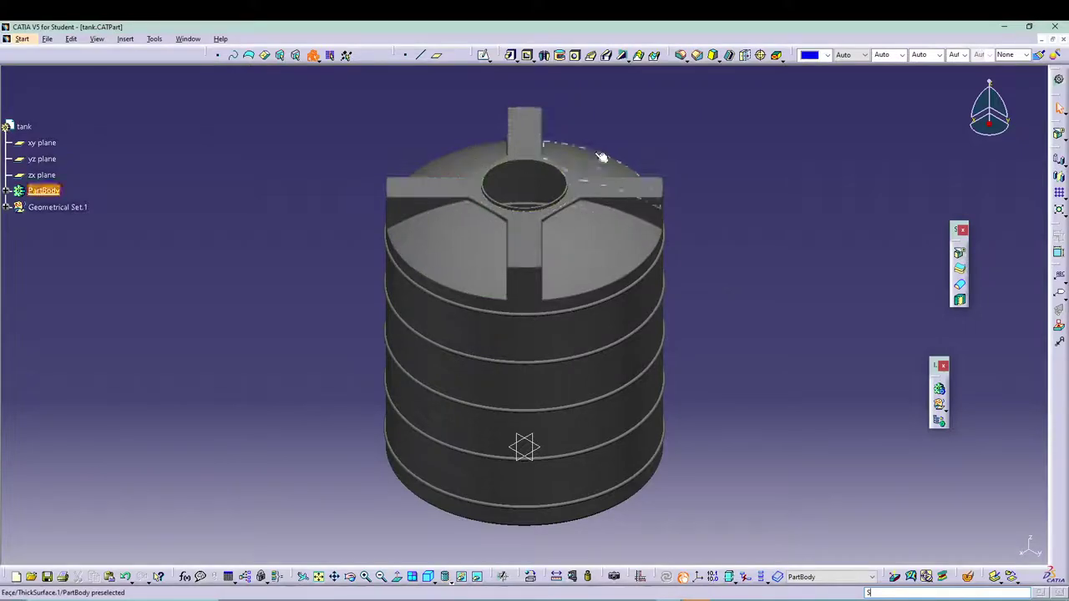
mouse_move(564, 192)
ctrl+middle_down()
mouse_move(546, 293)
mouse_move(541, 276)
mouse_move(509, 326)
mouse_move(506, 365)
mouse_move(488, 304)
mouse_move(504, 342)
mouse_move(375, 336)
ctrl+middle_up()
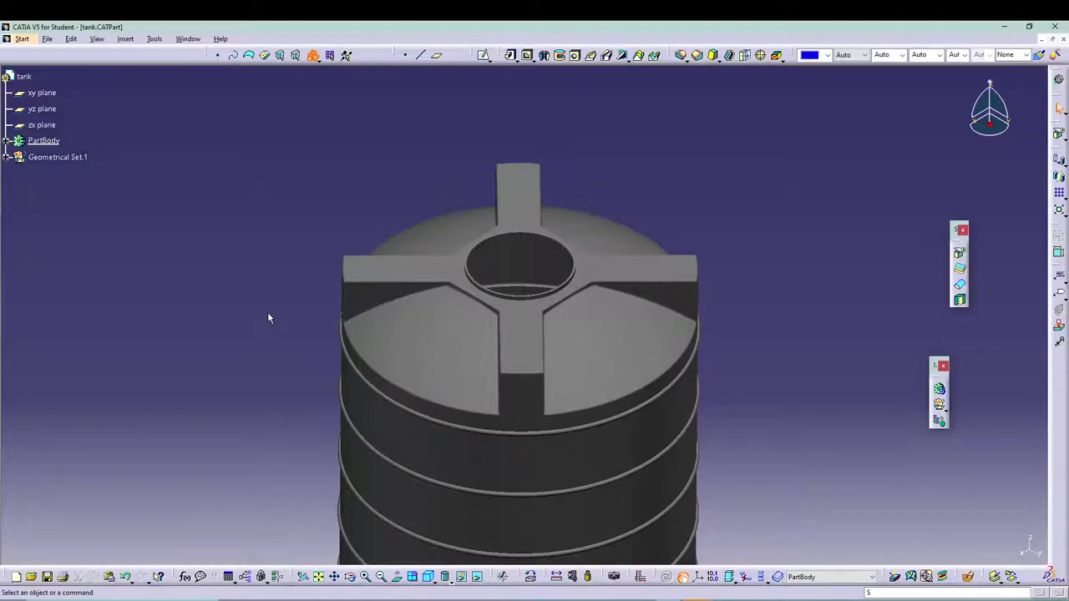
middle_drag(727, 294, 785, 245)
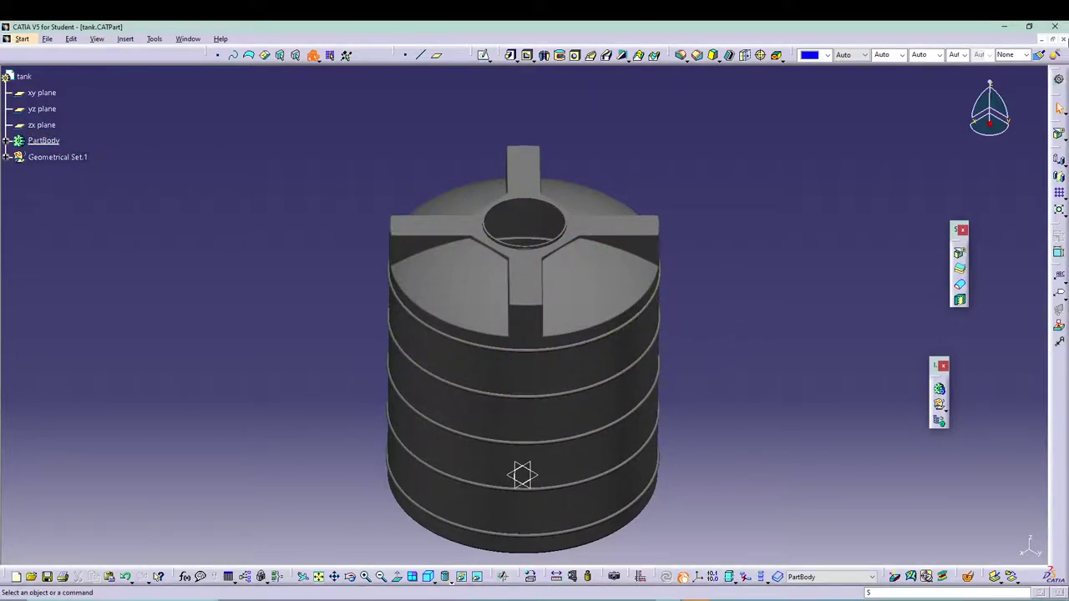
Step: Close the finished tank part and create a new part named tank in Wireframe and Surface Design without hybrid design
click(1064, 39)
click(10, 38)
mouse_move(50, 83)
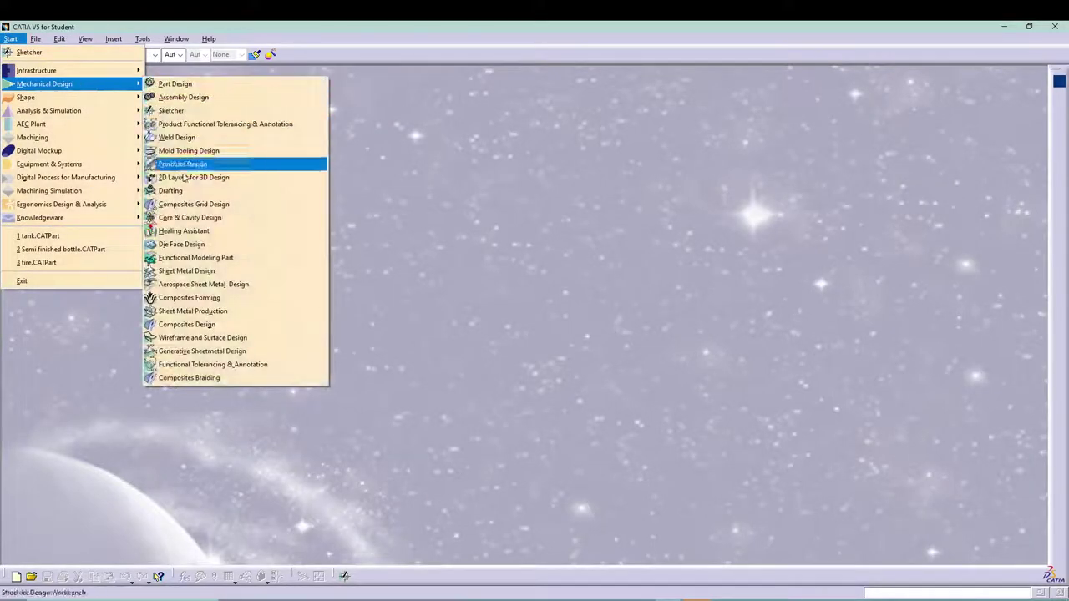
click(202, 338)
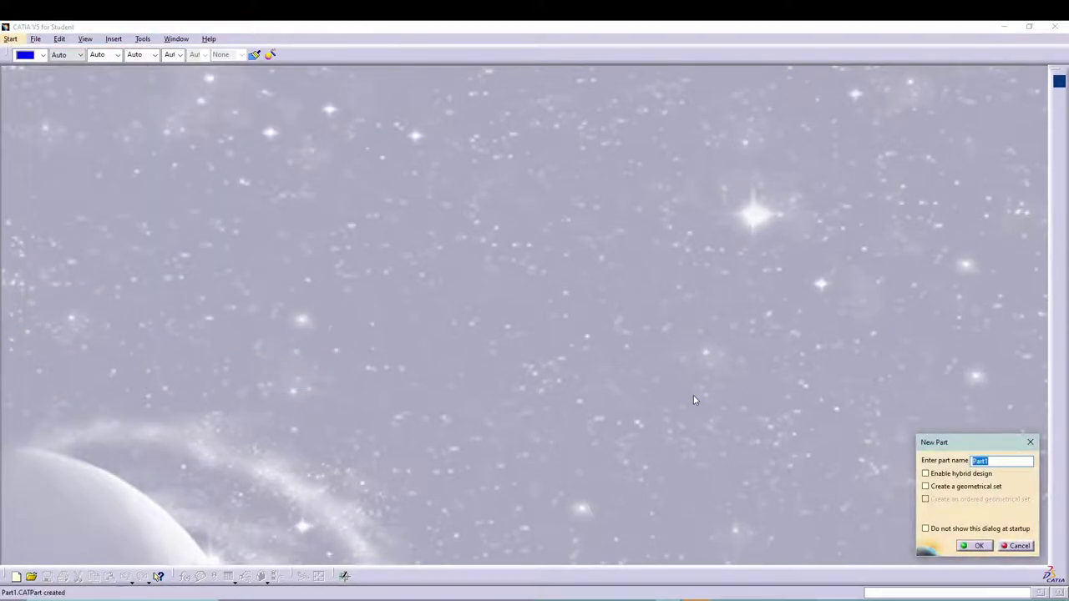
key(Return)
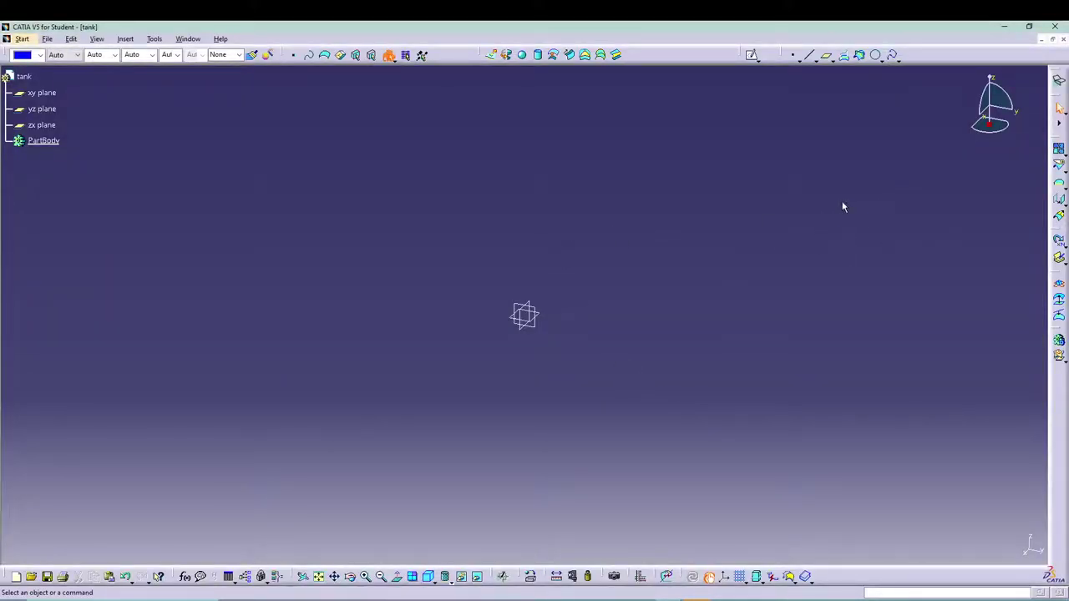
Step: Start a cylinder surface centred on a new point at the origin (0, 0, 0), with the Z Component as its direction
click(538, 55)
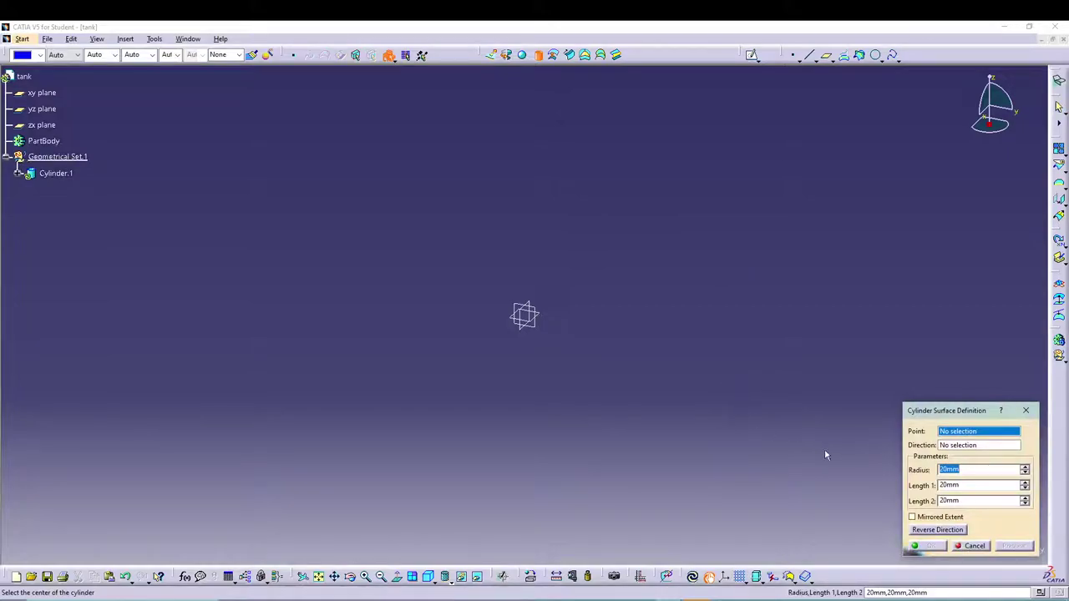
right_click(969, 435)
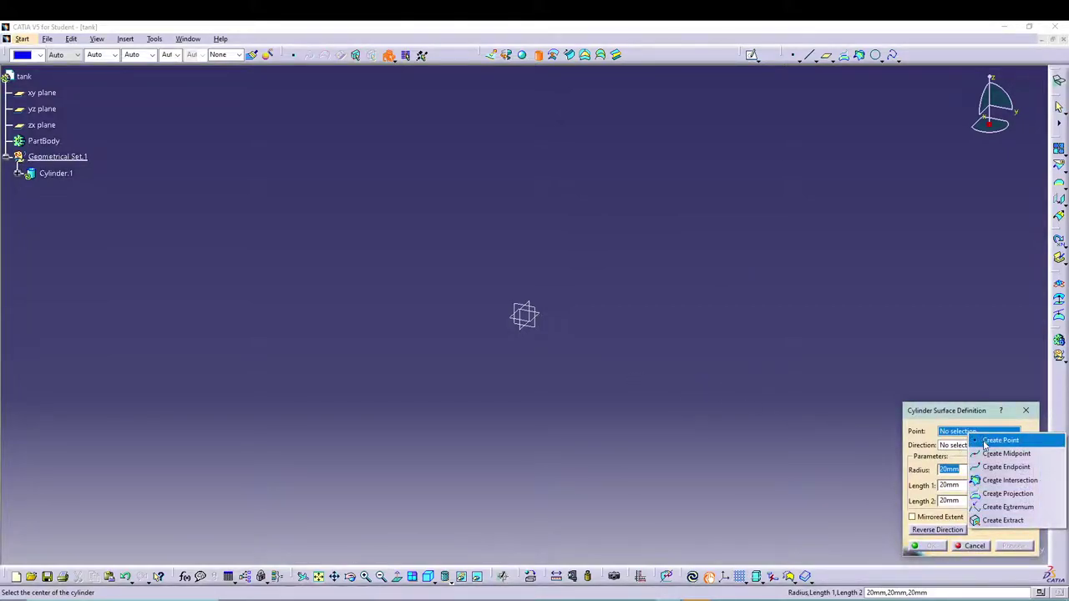
click(985, 441)
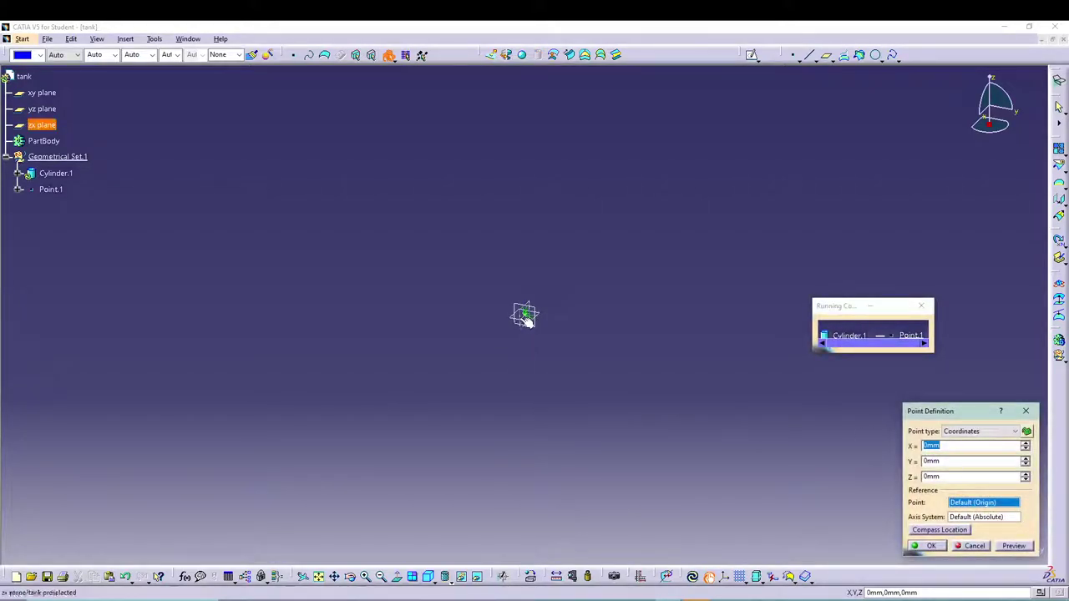
click(929, 545)
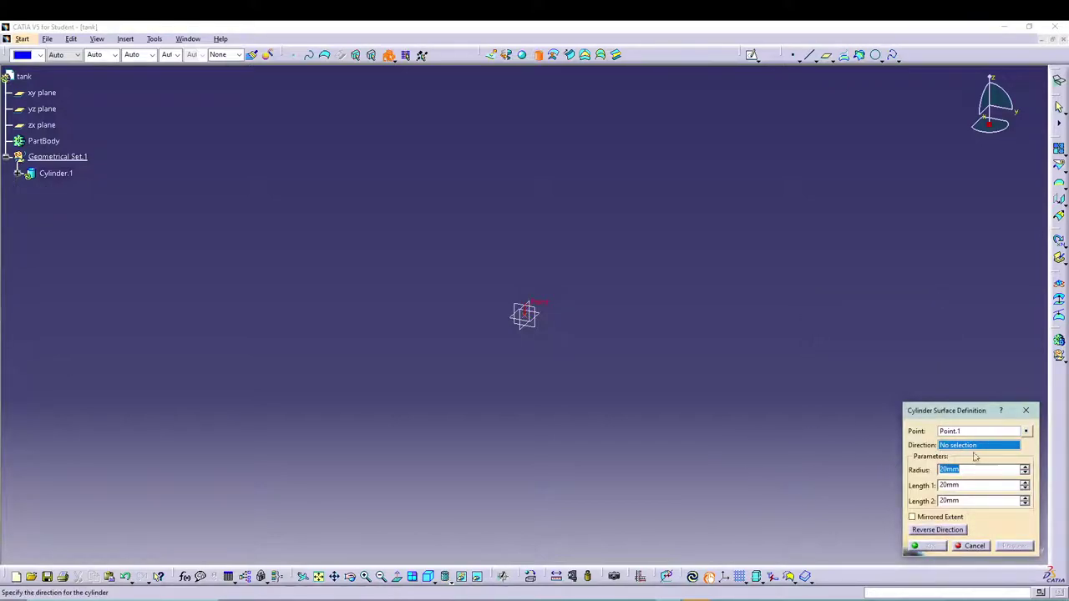
right_click(960, 448)
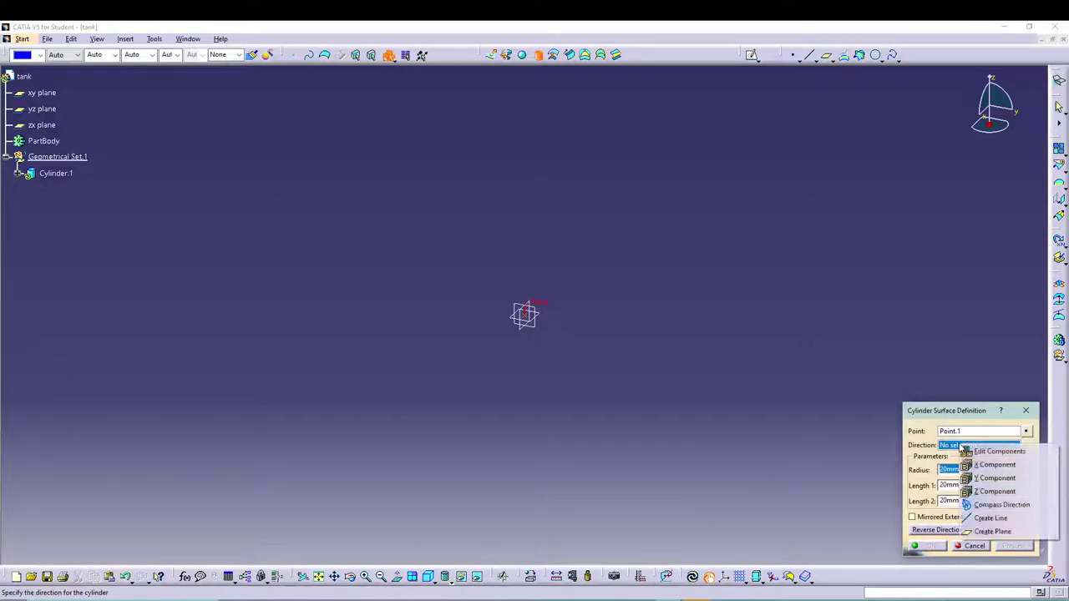
click(990, 491)
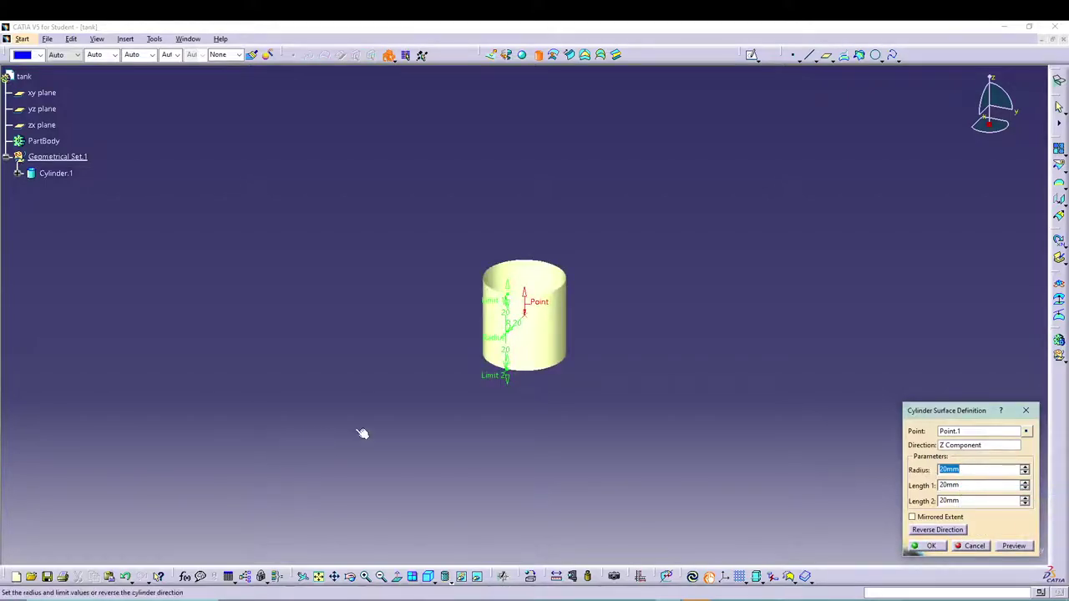
Step: Change the scene lighting to a single light source
click(97, 42)
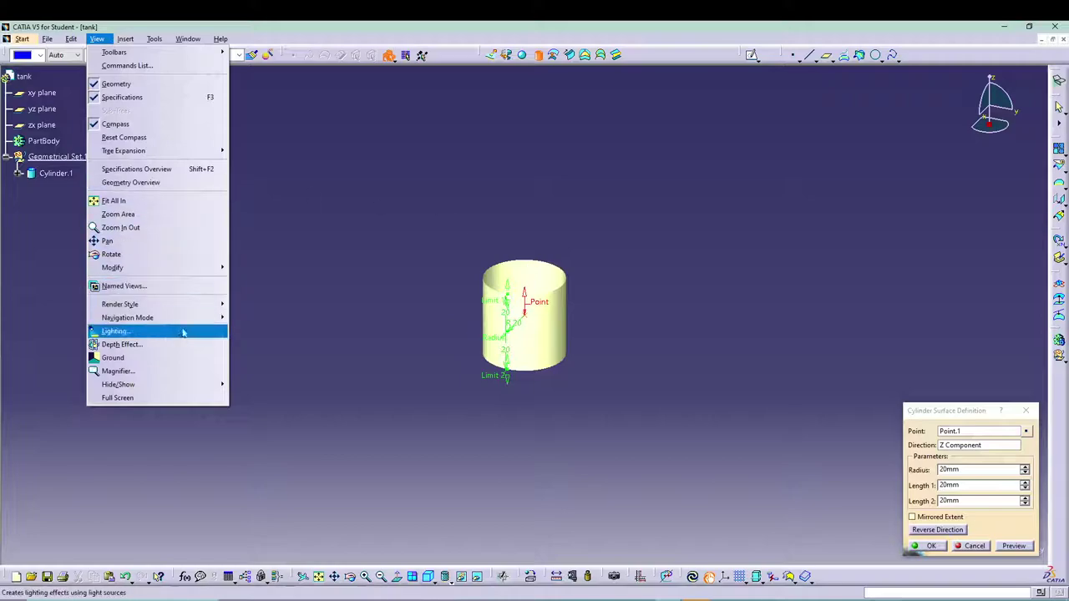
click(133, 332)
click(159, 358)
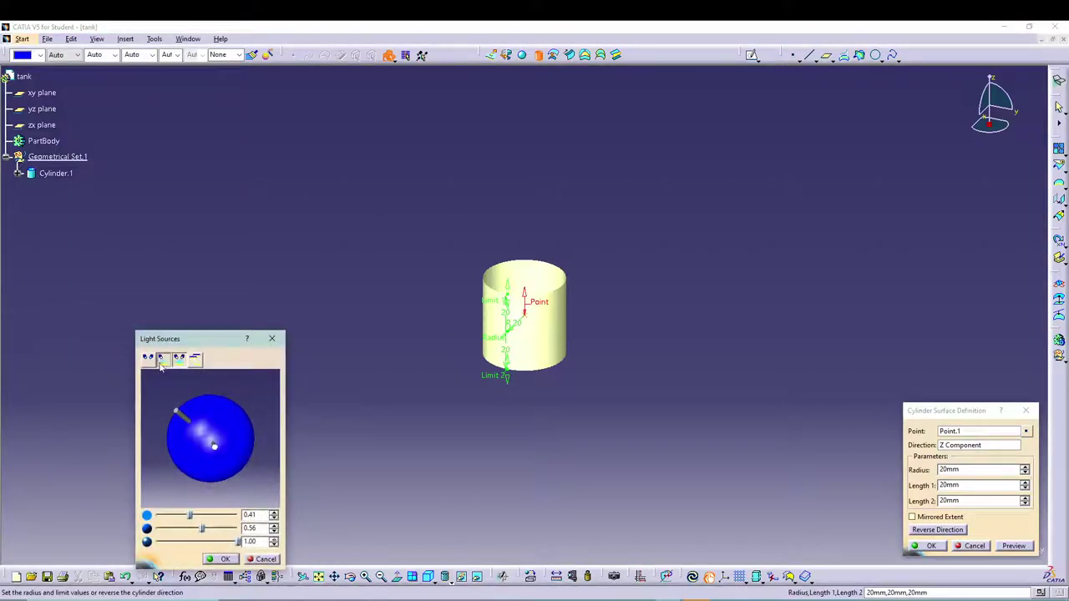
click(222, 560)
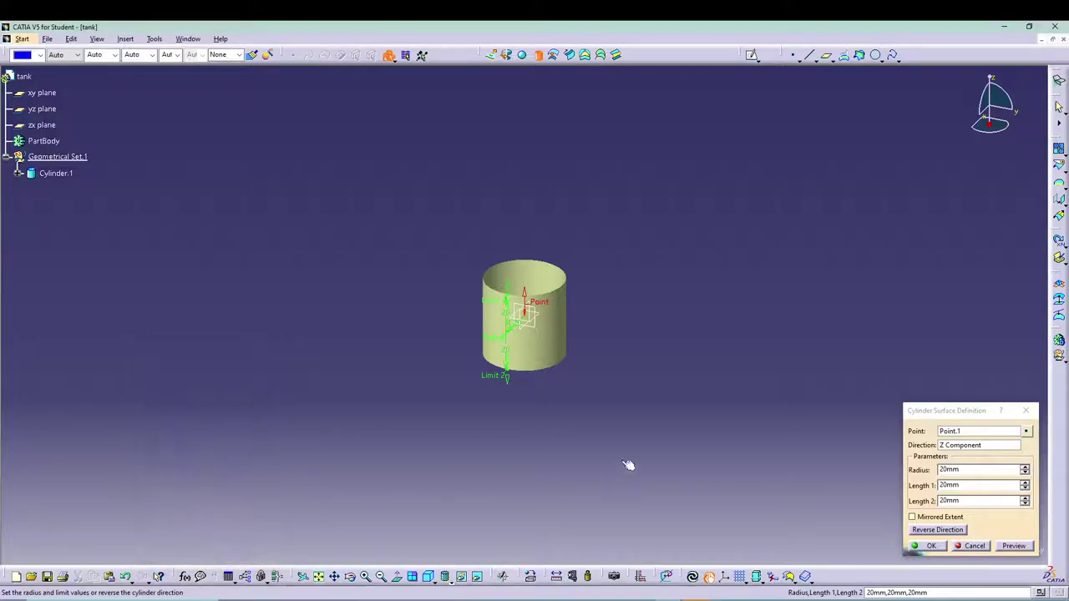
Step: Create the cylinder surface with a radius of 400 mm, Length 1 of 800 mm and Length 2 of 0 mm
double_click(960, 469)
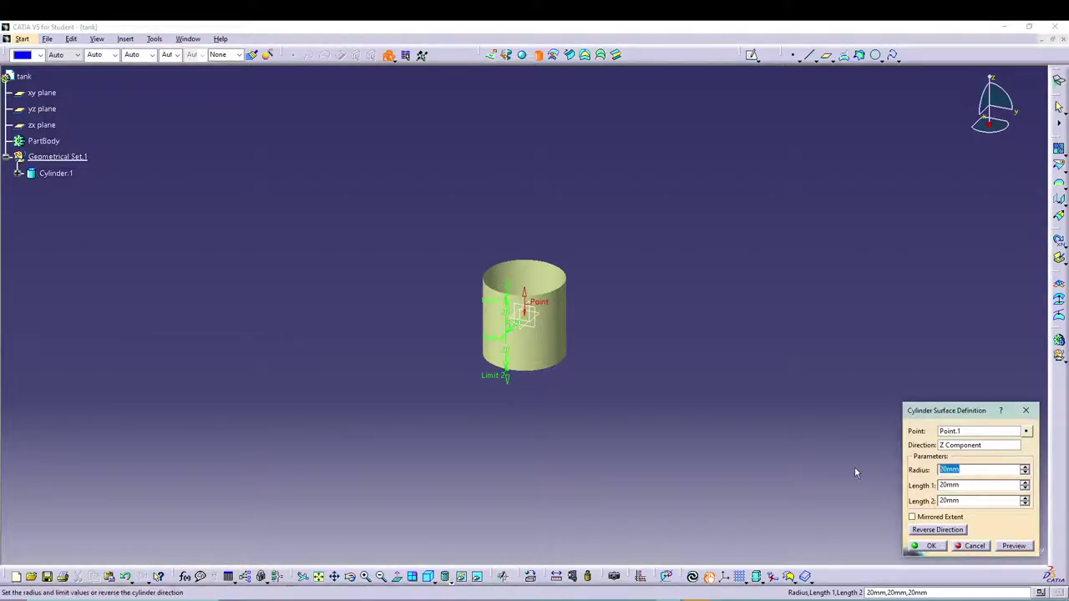
text(4000)
double_click(969, 486)
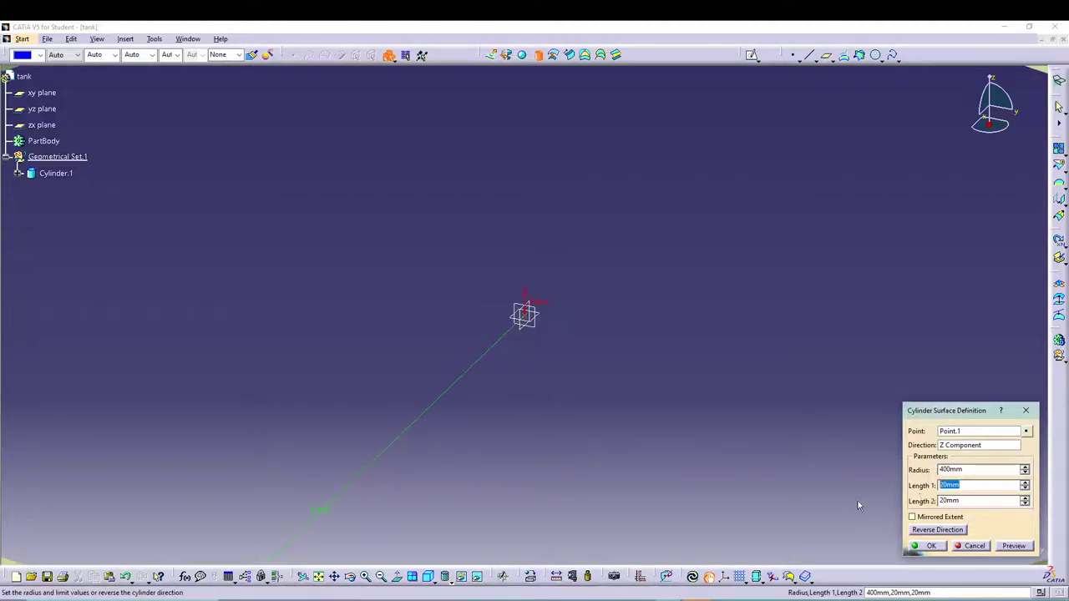
text(800)
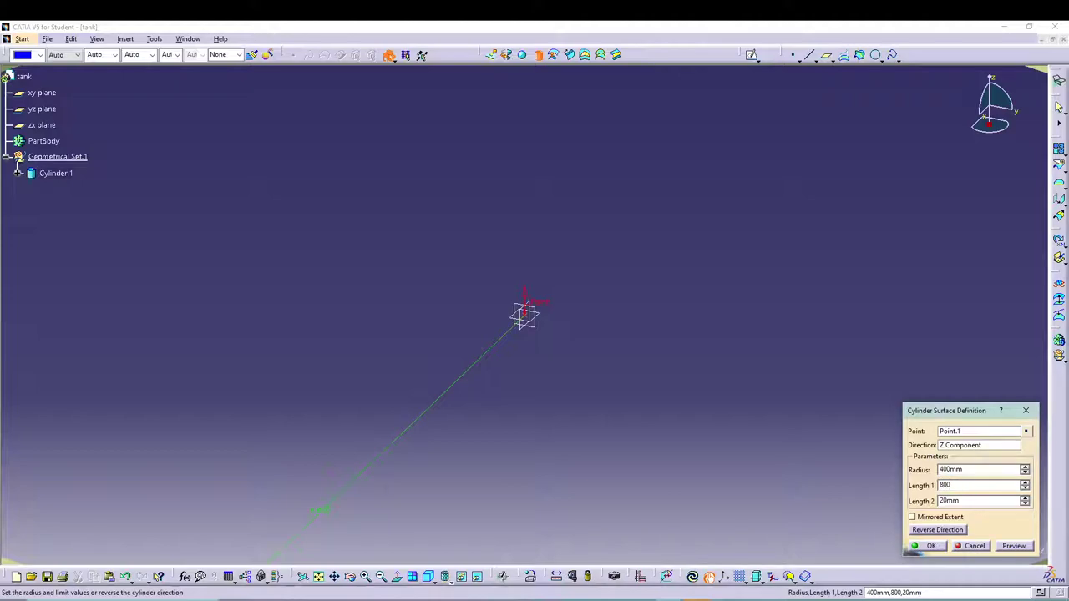
key(Tab)
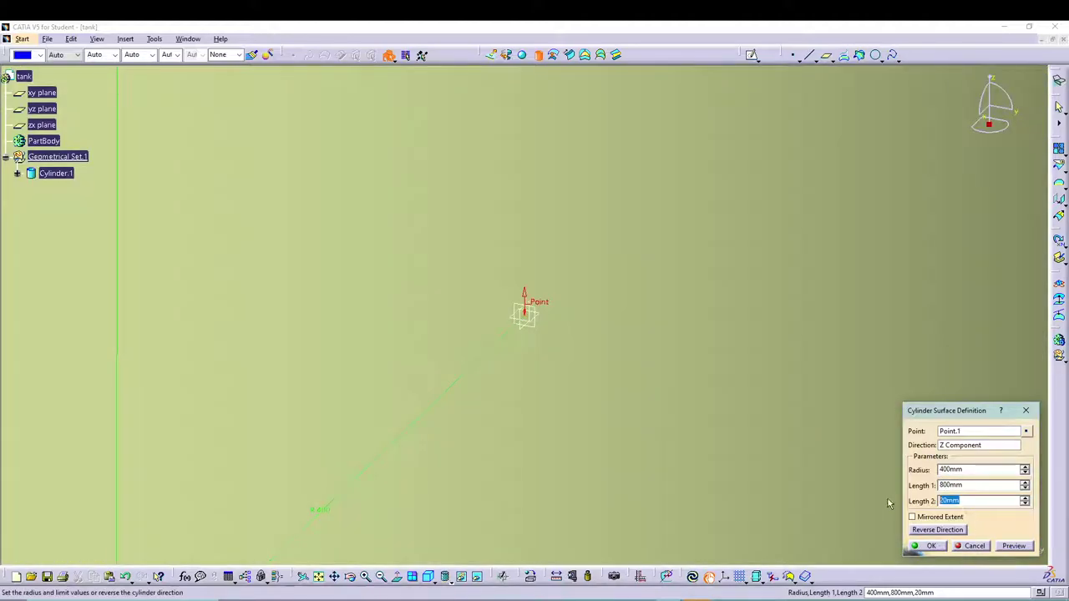
text(0)
click(932, 546)
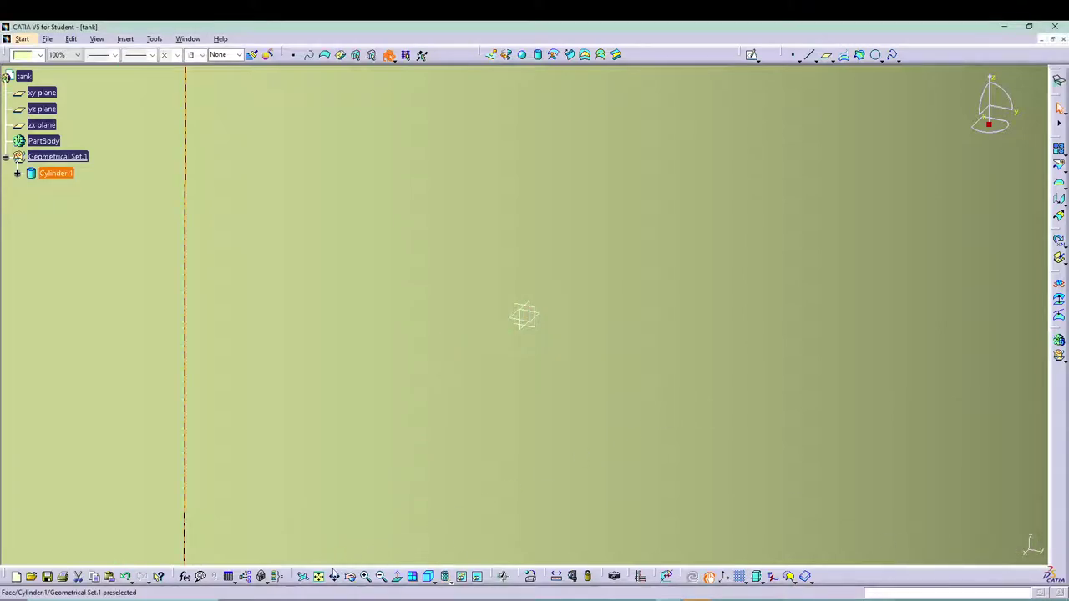
Step: Fit the whole cylinder on screen and display it as Shading with Edges
click(319, 577)
click(296, 376)
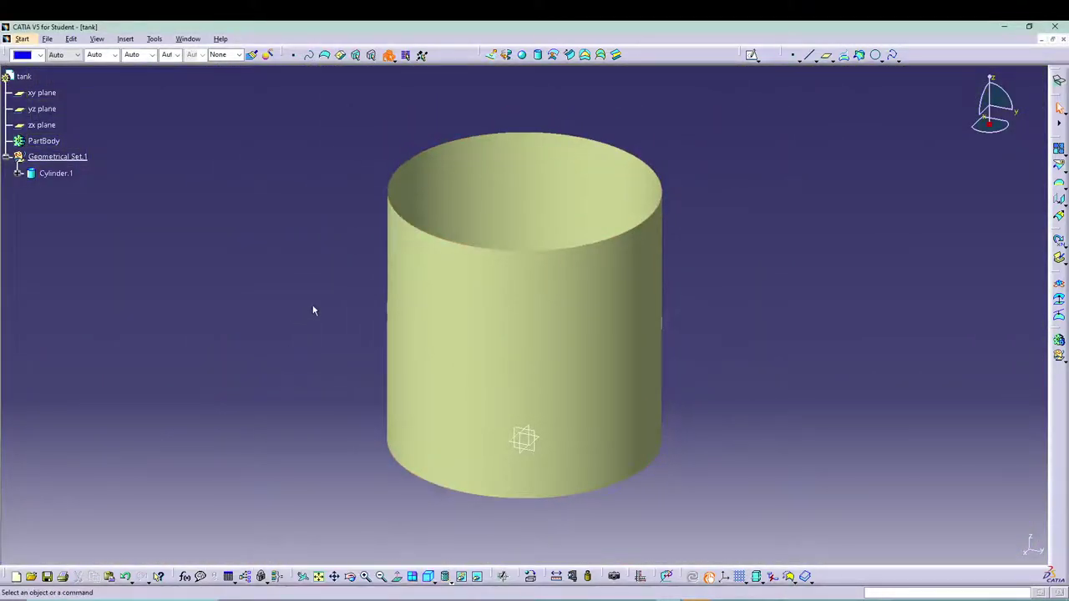
click(449, 578)
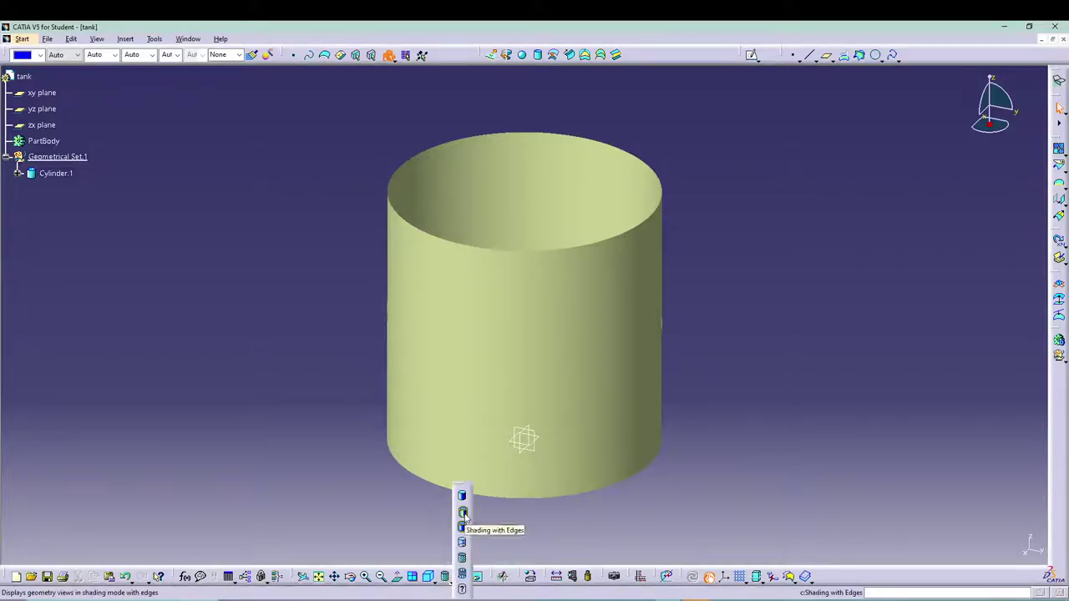
click(464, 514)
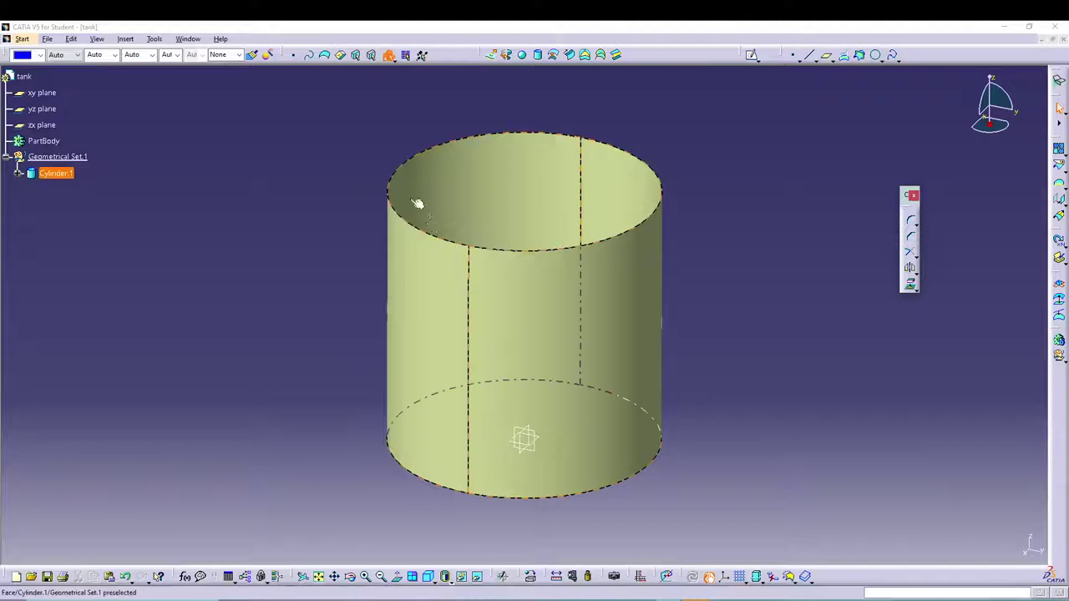
Step: Start a sketch on the yz plane and project the cylinder's top edge into it as a construction line
click(41, 109)
click(752, 57)
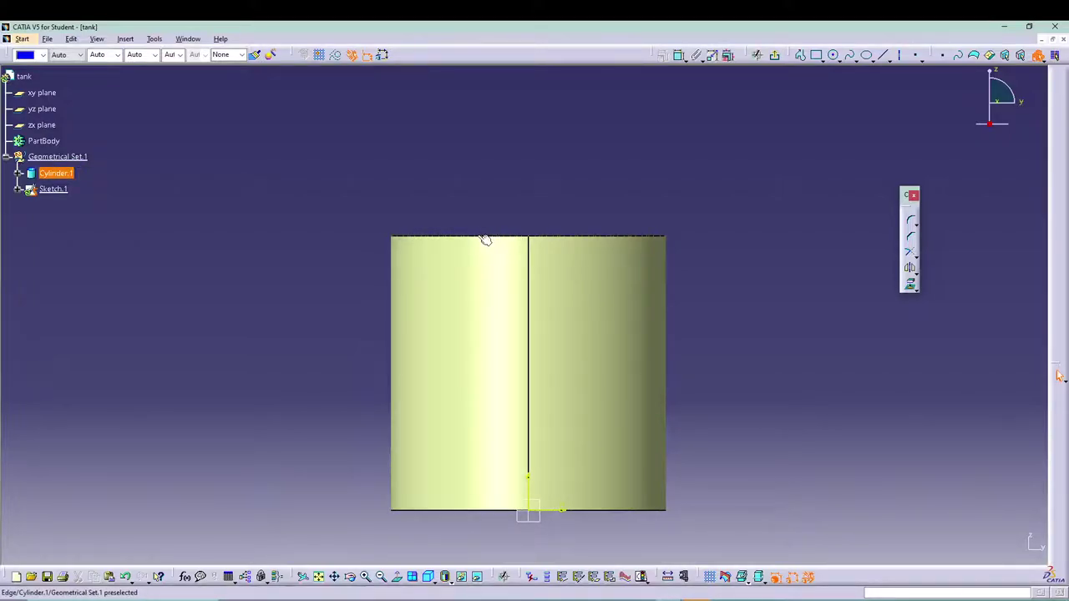
click(405, 237)
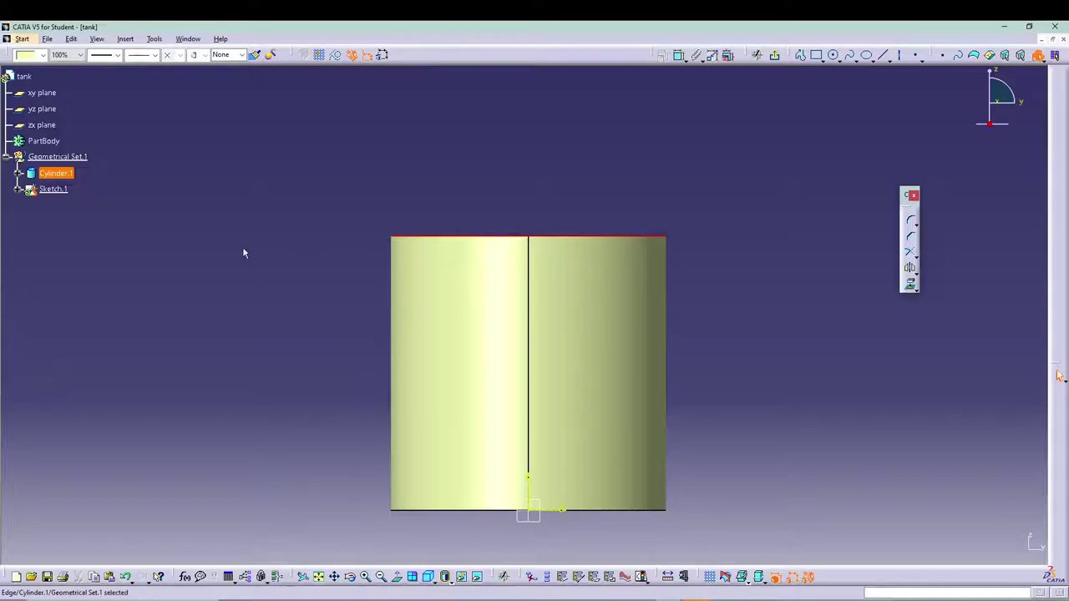
click(910, 284)
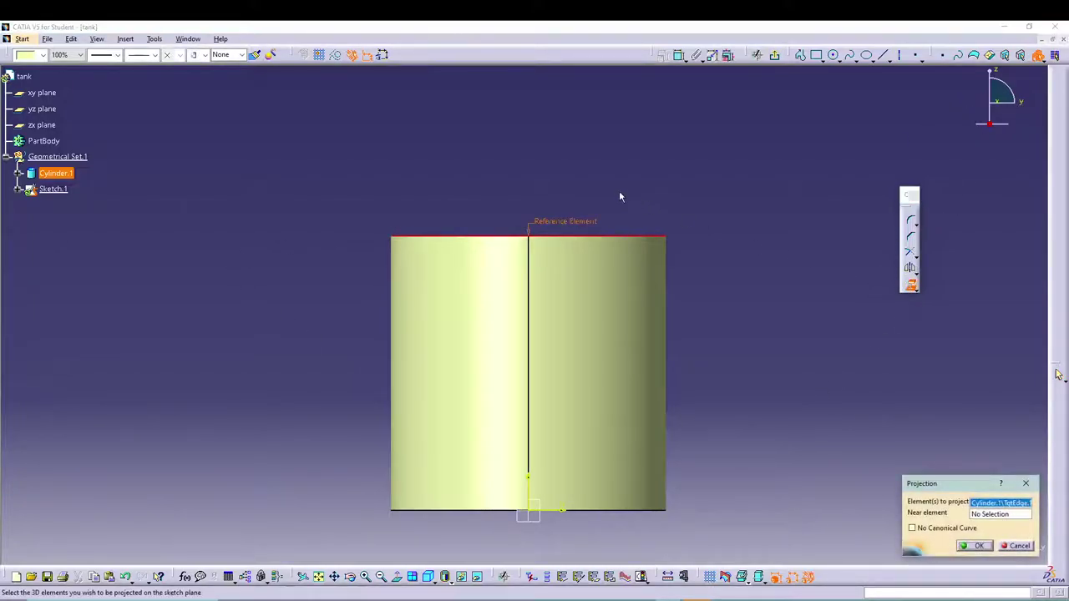
click(977, 547)
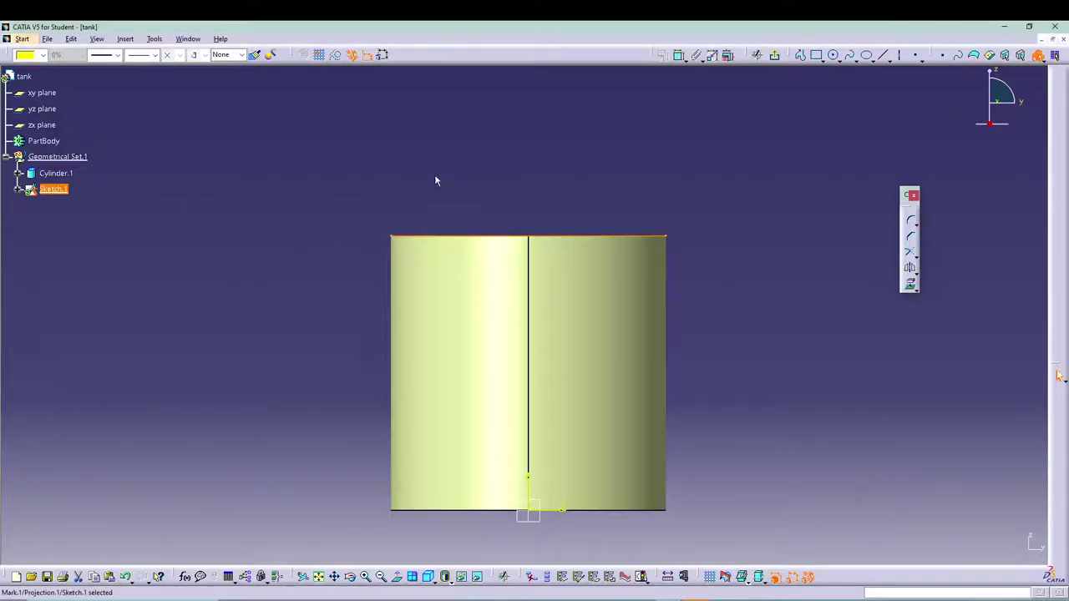
click(334, 55)
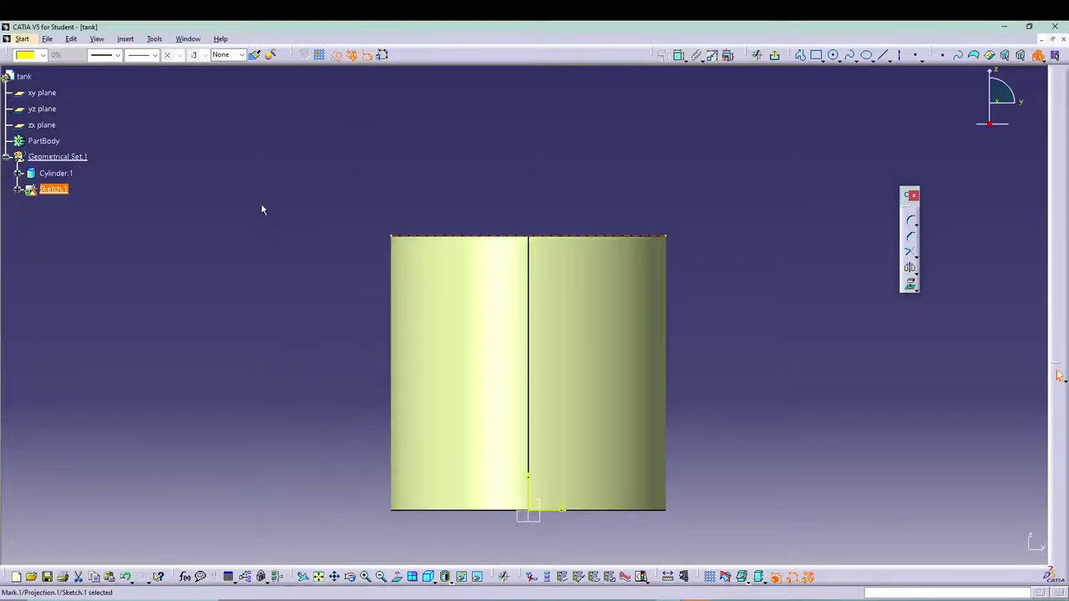
Step: Sketch a shallow three-point arc of about 1050 mm radius over the cylinder's top edge and convert it to a standard element
click(839, 59)
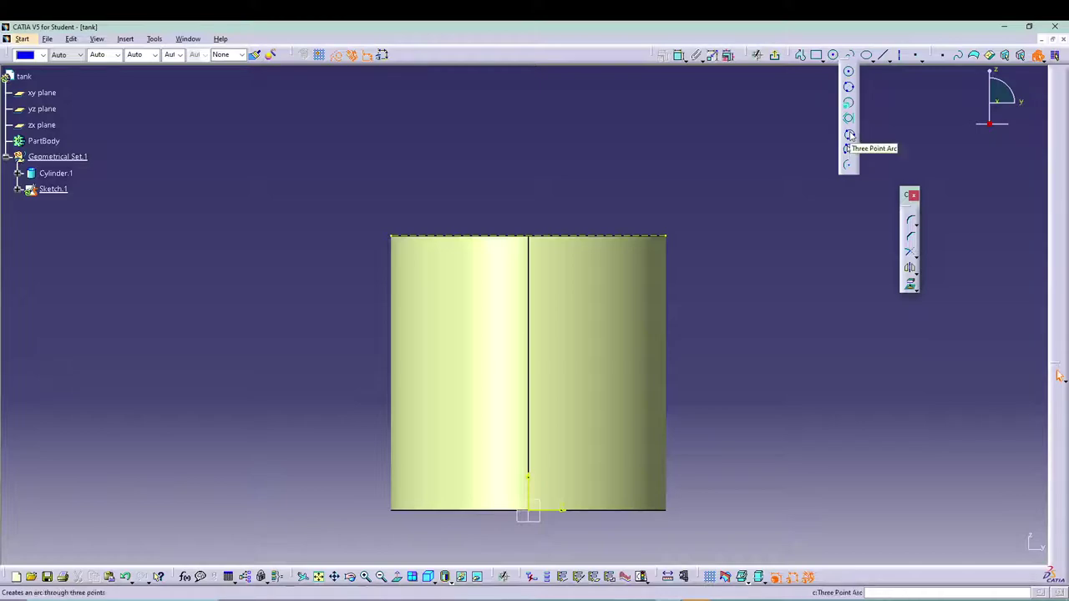
click(848, 149)
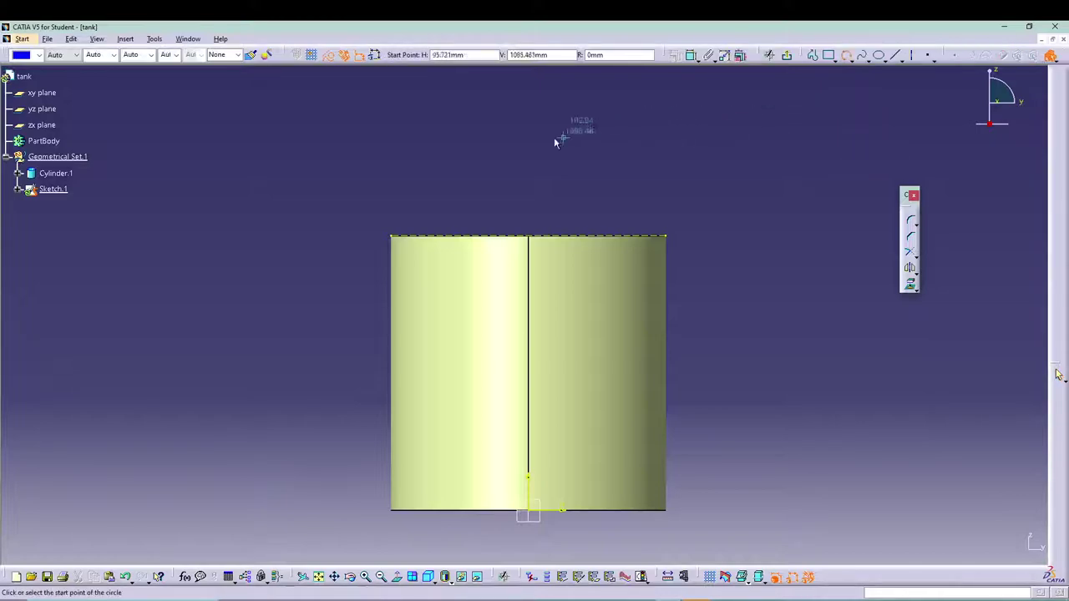
click(398, 238)
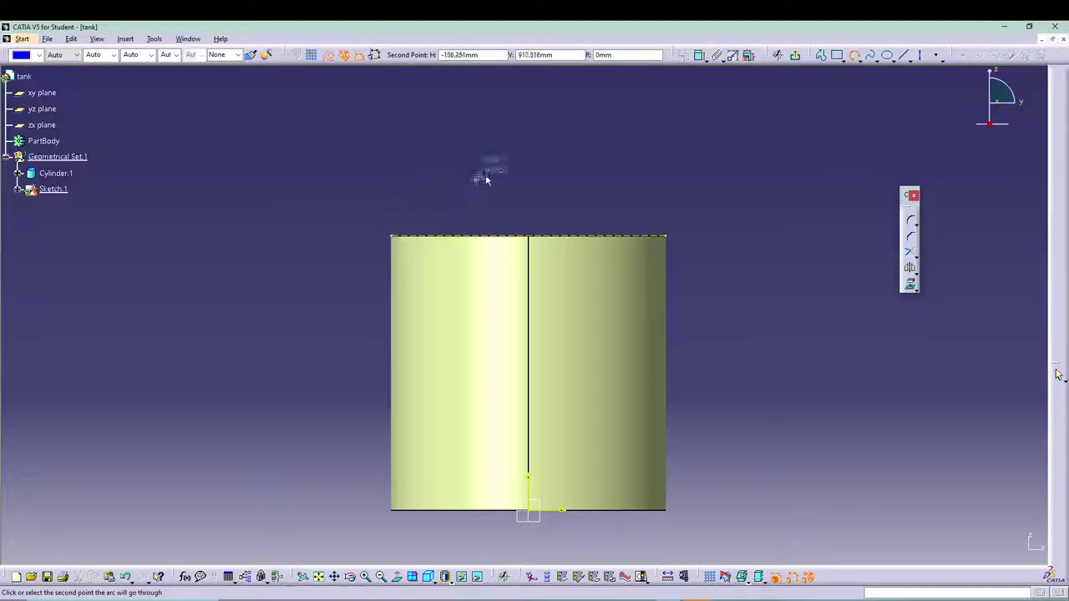
click(667, 240)
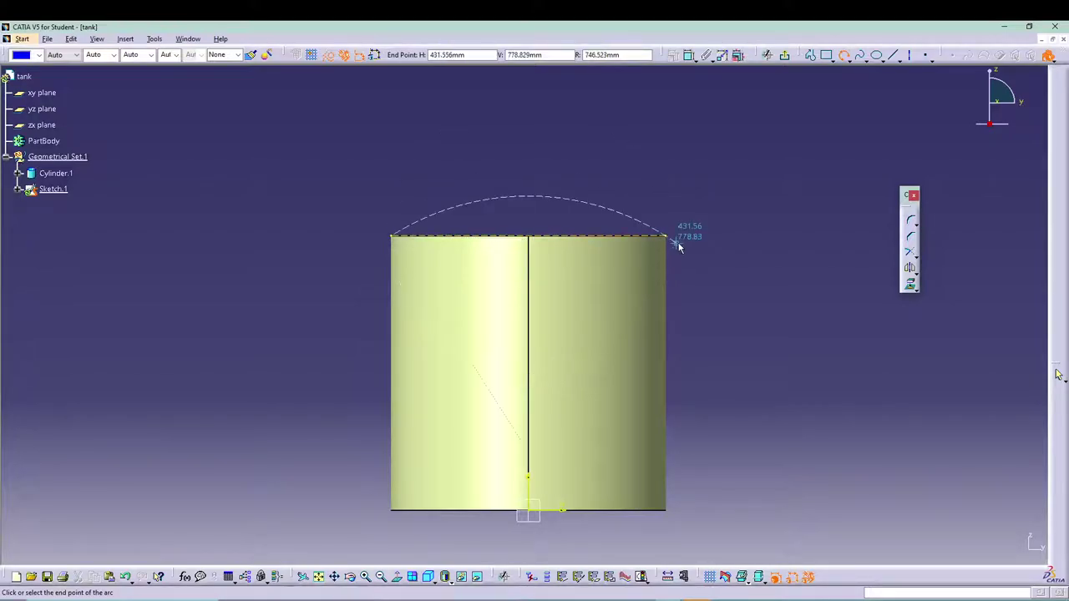
click(668, 236)
click(744, 222)
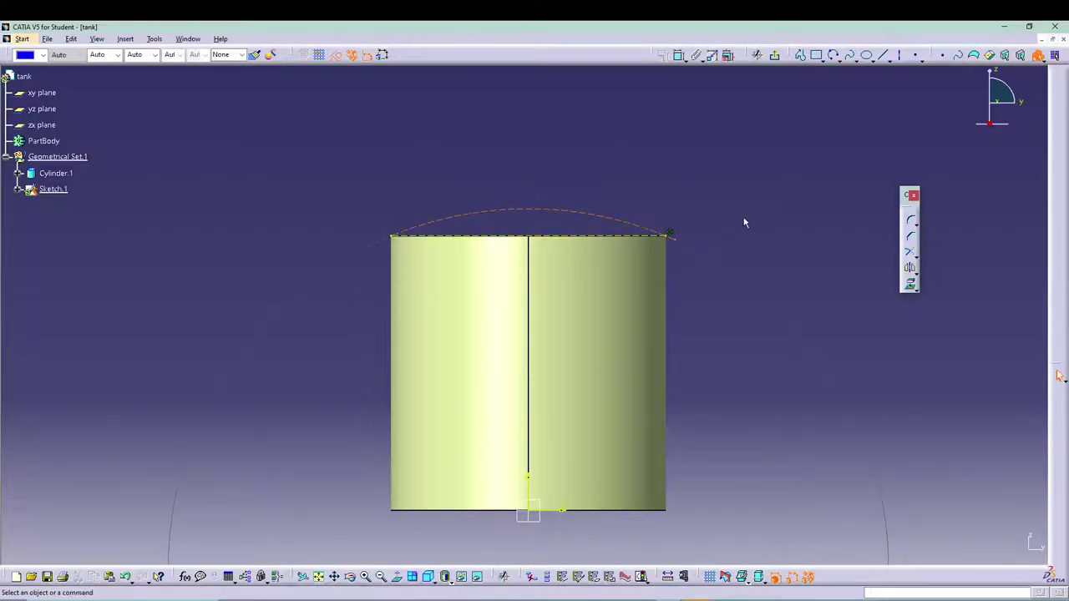
click(527, 210)
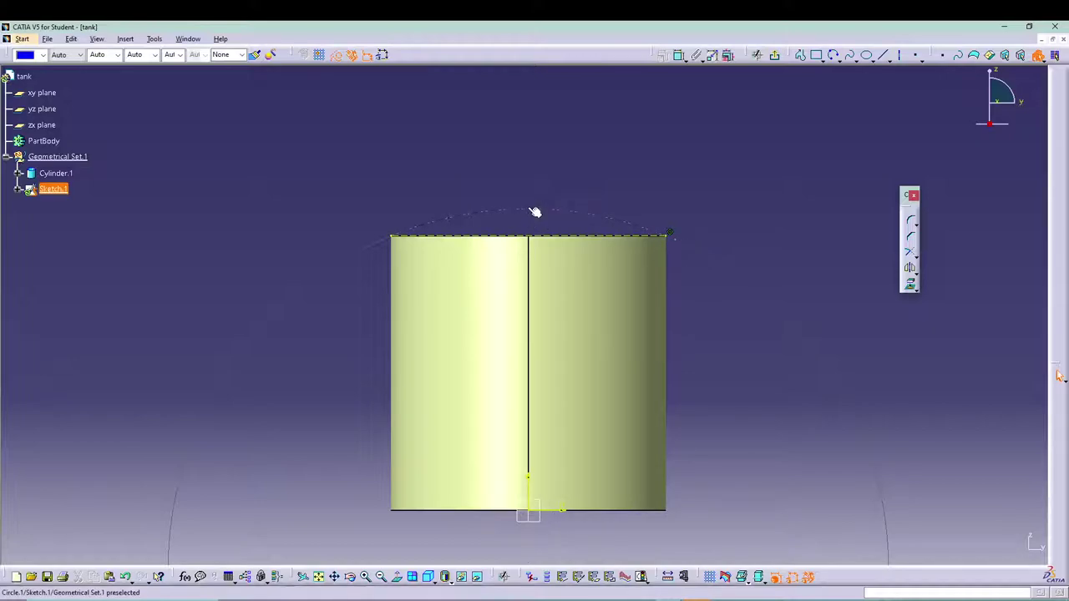
click(338, 56)
click(894, 161)
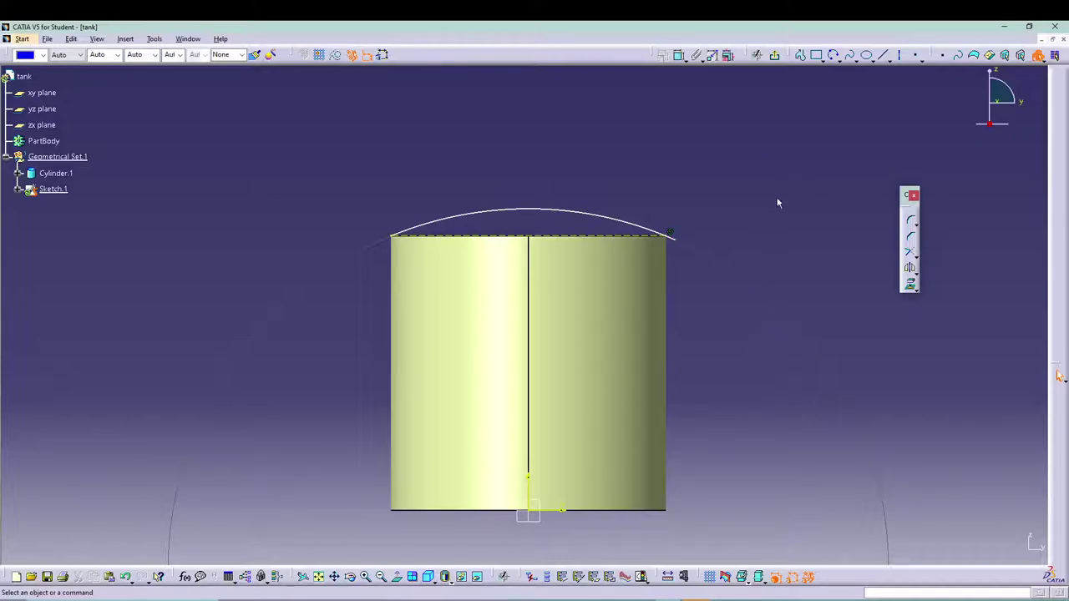
Step: Dimension the dome arc's radius and set it to 700 mm
click(672, 55)
click(562, 211)
click(567, 176)
double_click(567, 177)
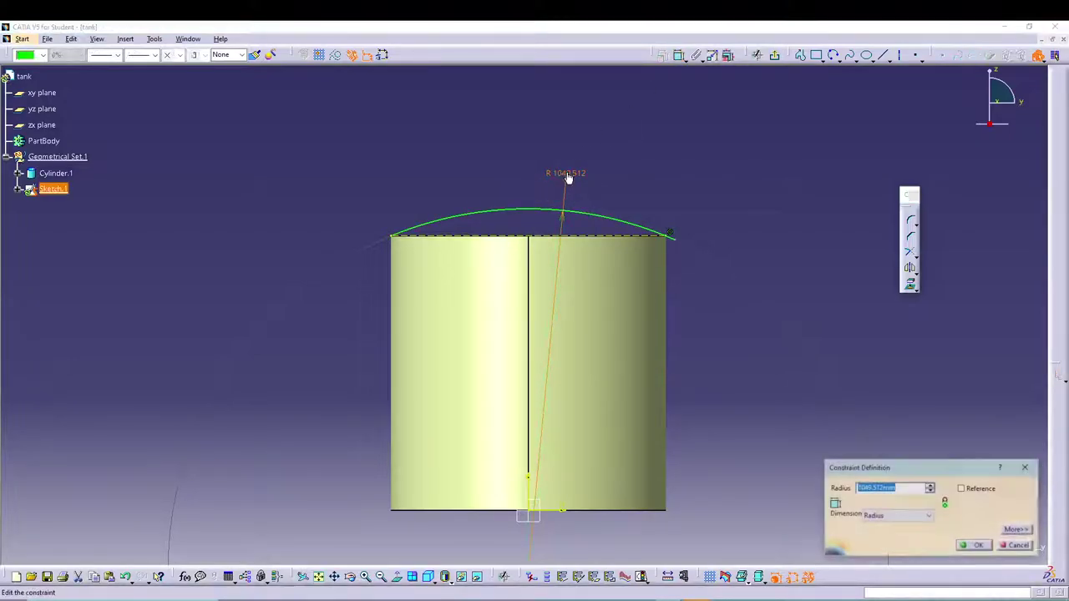
text(700)
key(Return)
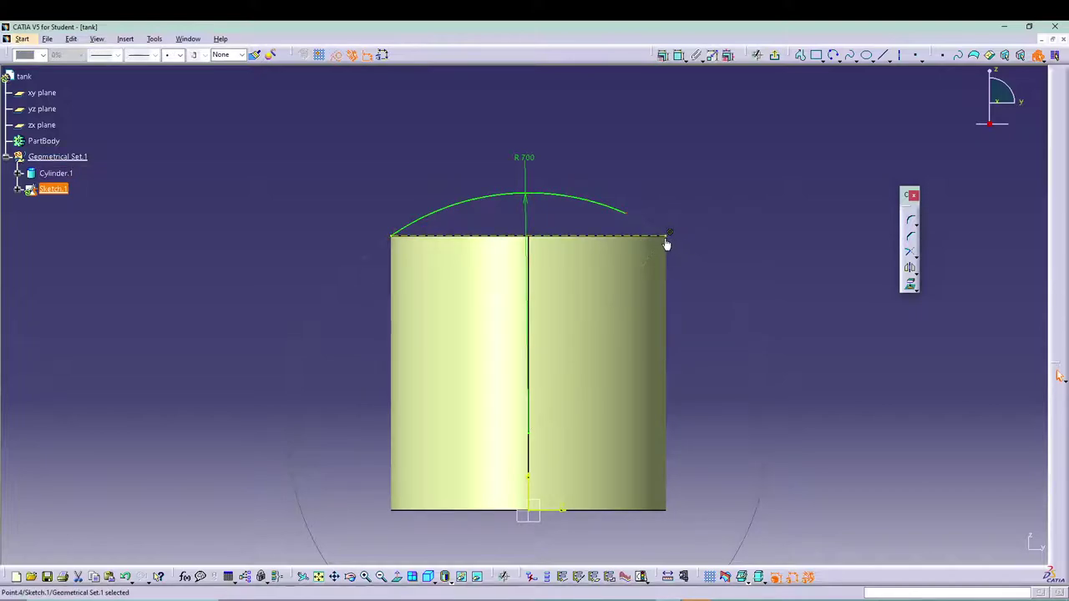
Step: Constrain the arc's free end to be coincident with the endpoint of the projected top edge, and exit the sketch
click(668, 234)
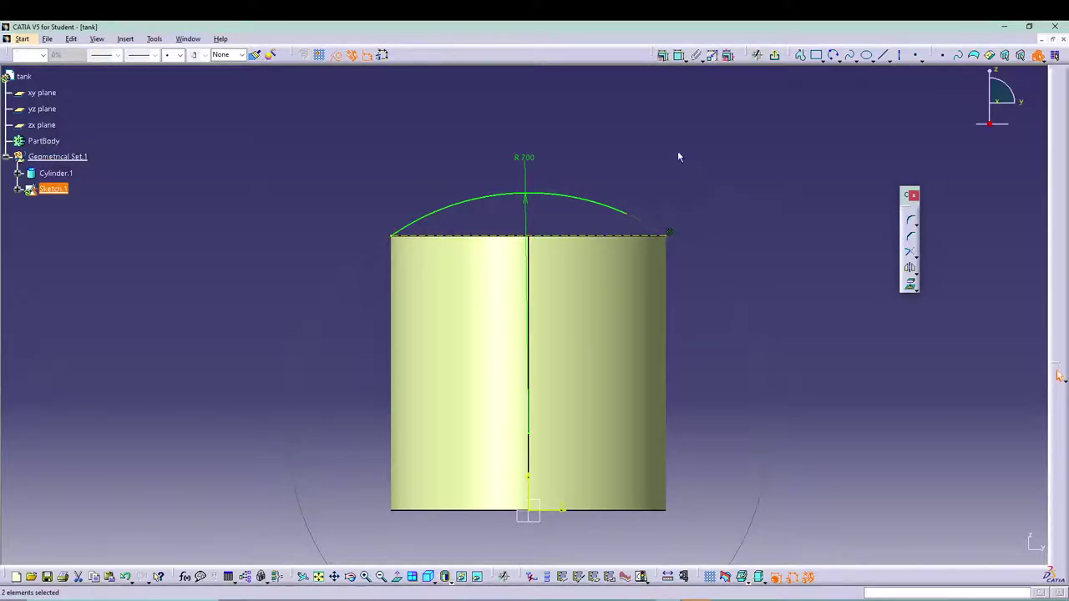
click(662, 55)
click(1004, 440)
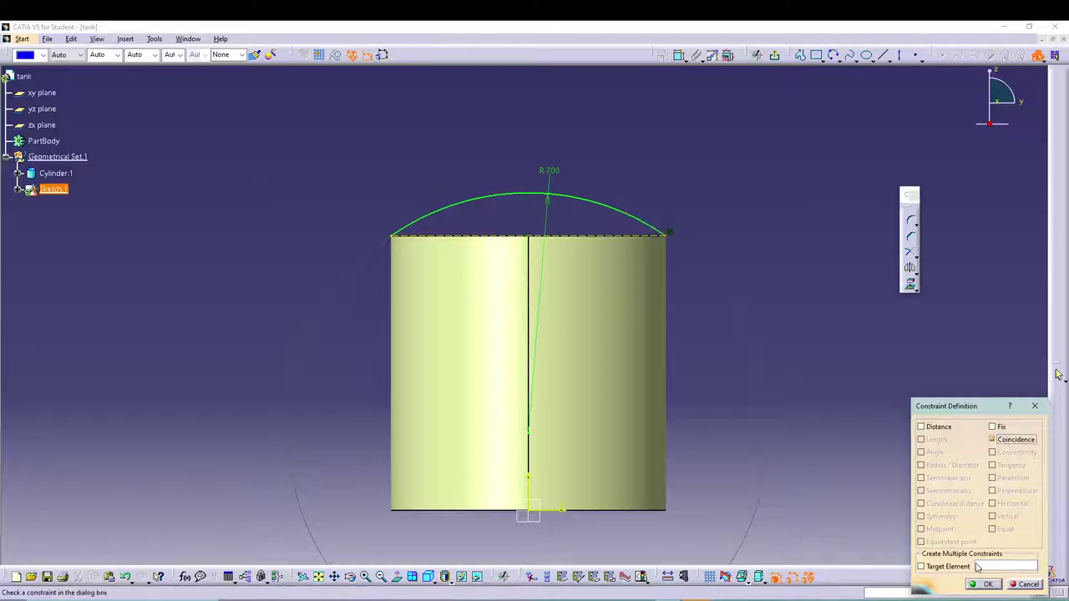
click(984, 583)
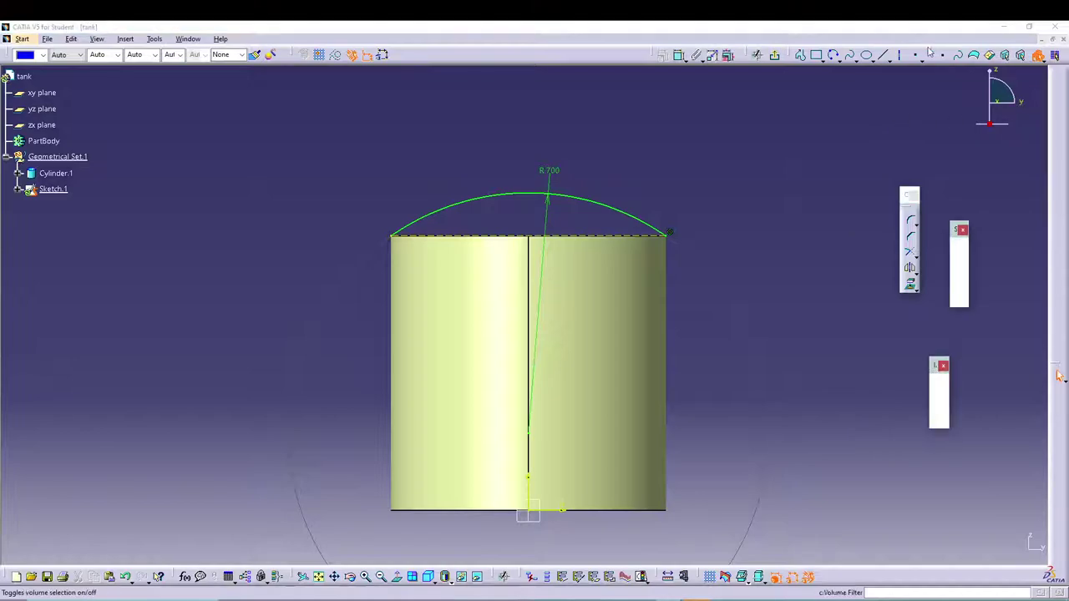
click(774, 55)
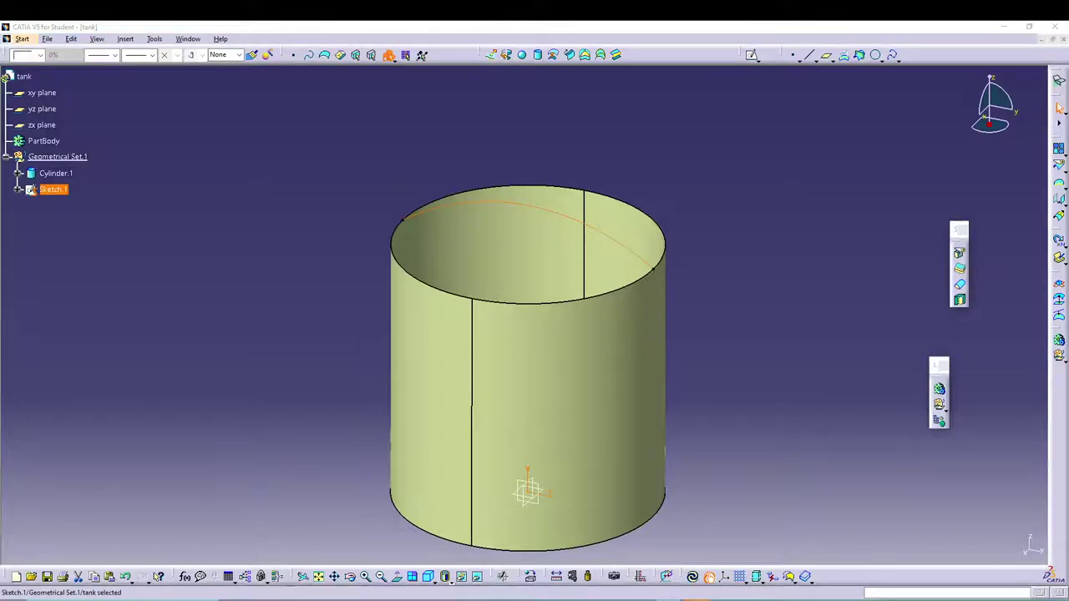
click(845, 303)
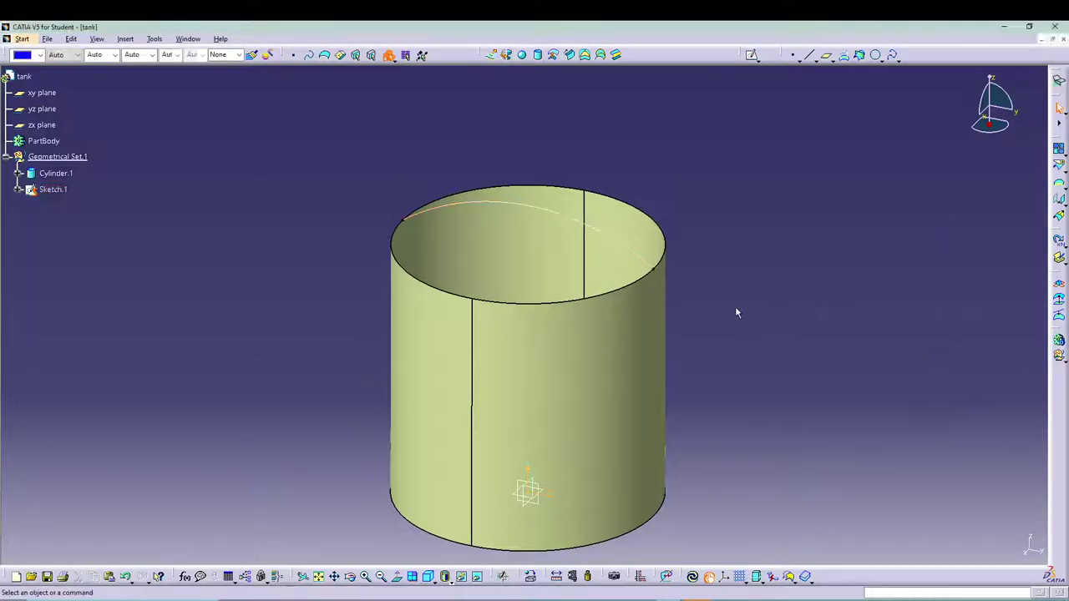
click(446, 265)
click(713, 341)
mouse_move(715, 338)
middle_down()
mouse_move(716, 358)
mouse_move(699, 289)
mouse_move(718, 251)
middle_up()
click(810, 56)
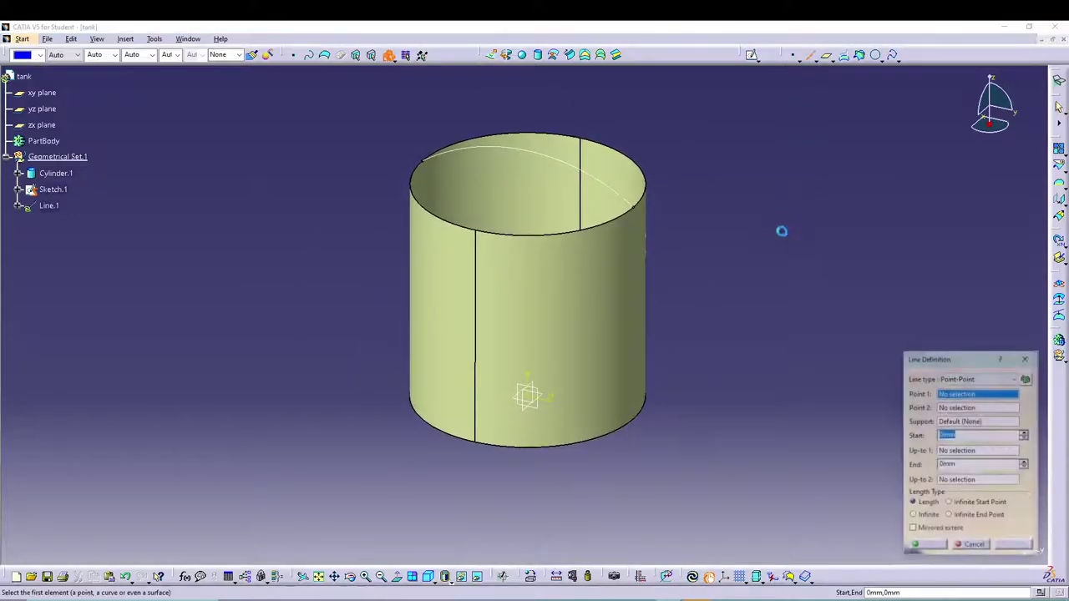
click(958, 379)
click(960, 399)
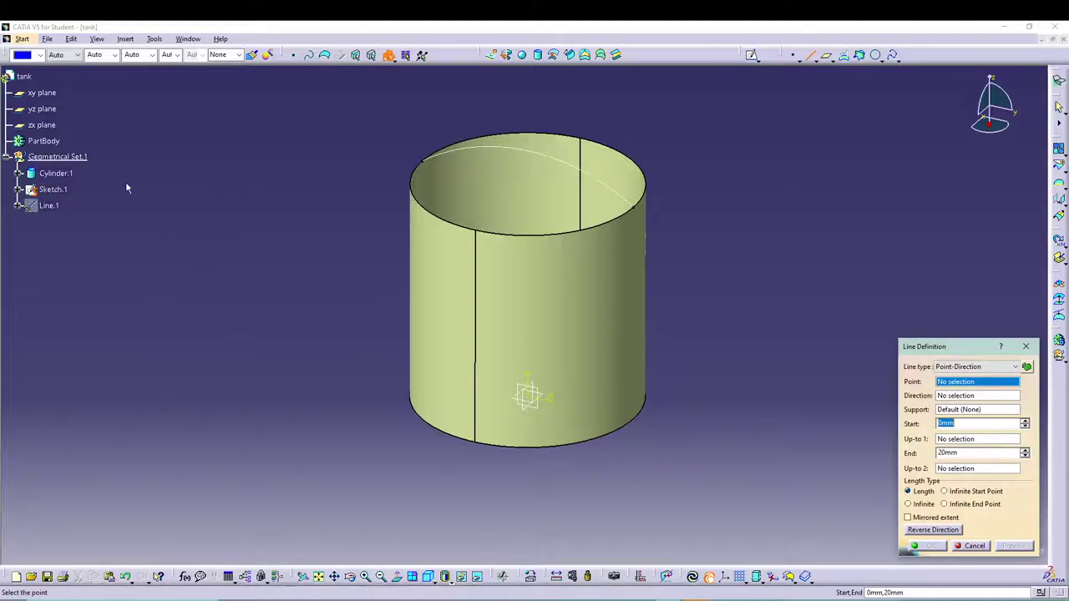
click(971, 546)
Step: Reopen the dome sketch, convert the arc's centre point to a standard element and exit the sketch
double_click(50, 188)
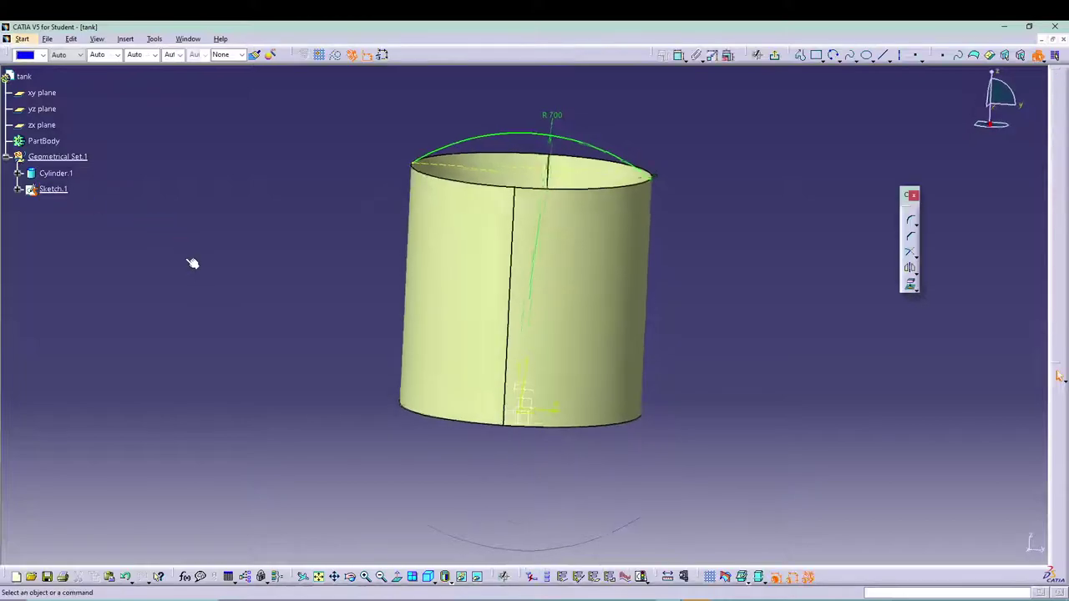
click(531, 336)
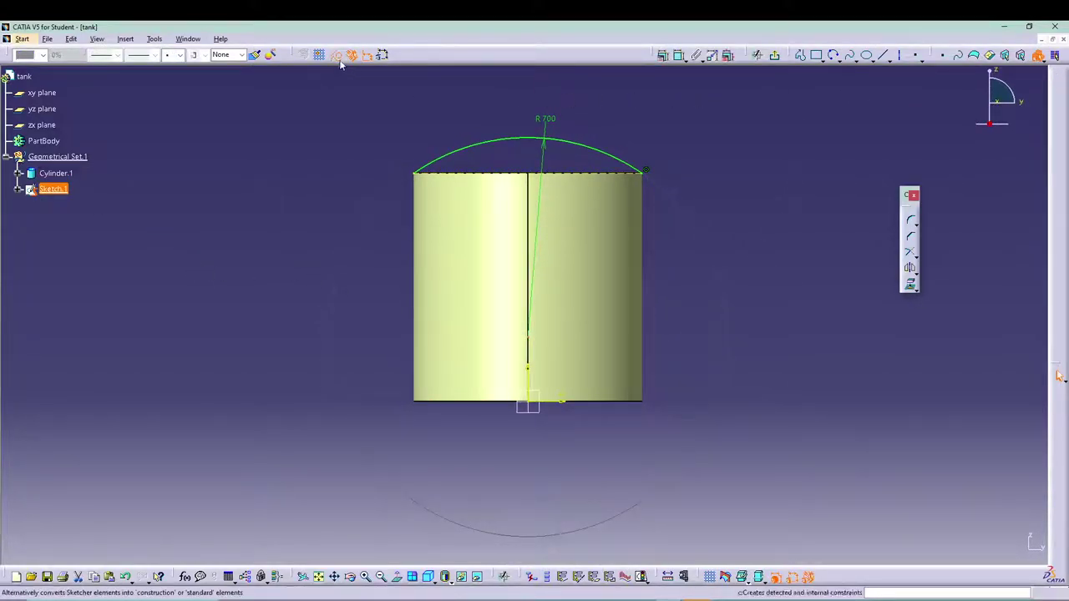
click(234, 201)
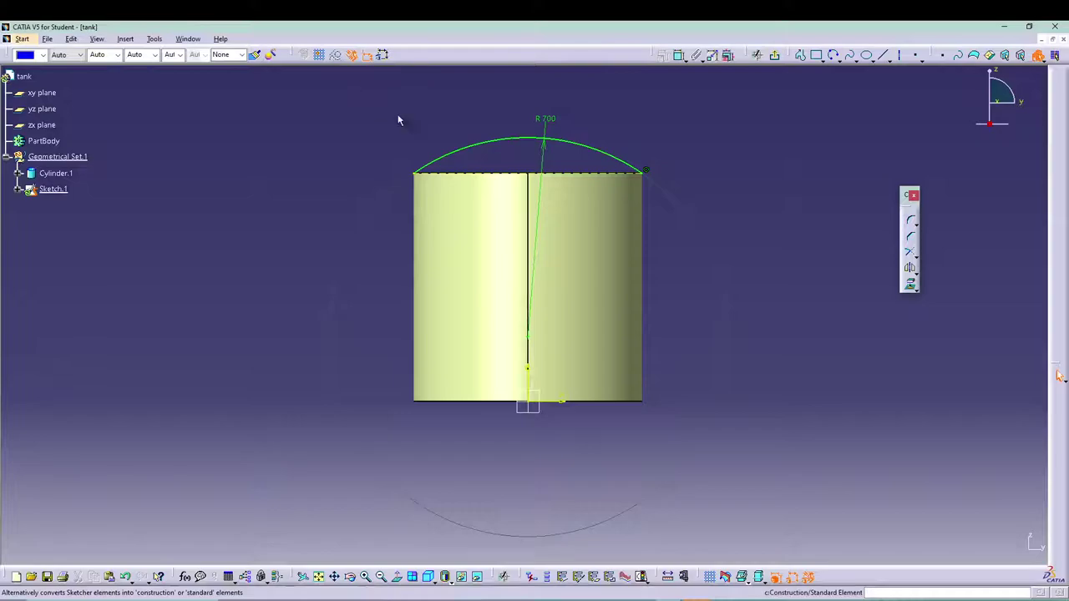
click(1058, 376)
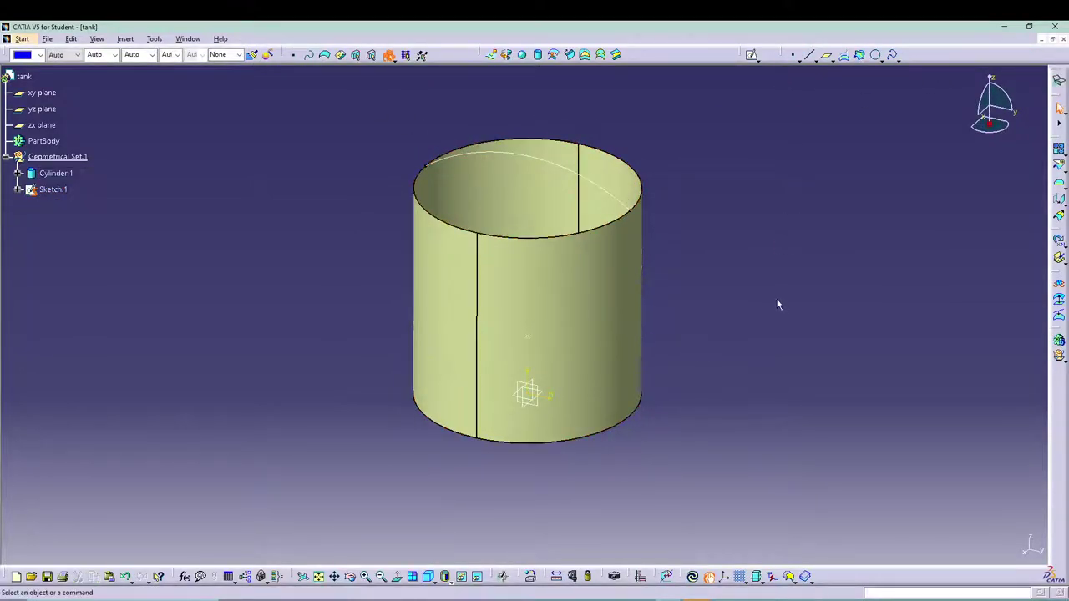
Step: Start a line definition with the cylinder surface as reference and set the line type to Point-Direction
click(809, 54)
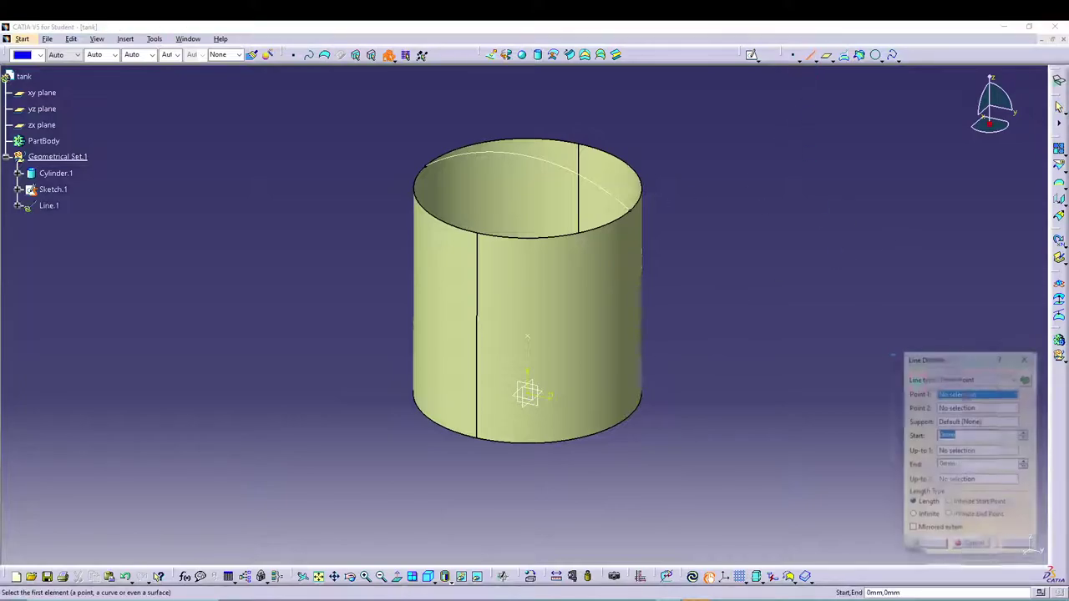
click(973, 378)
click(960, 392)
click(539, 345)
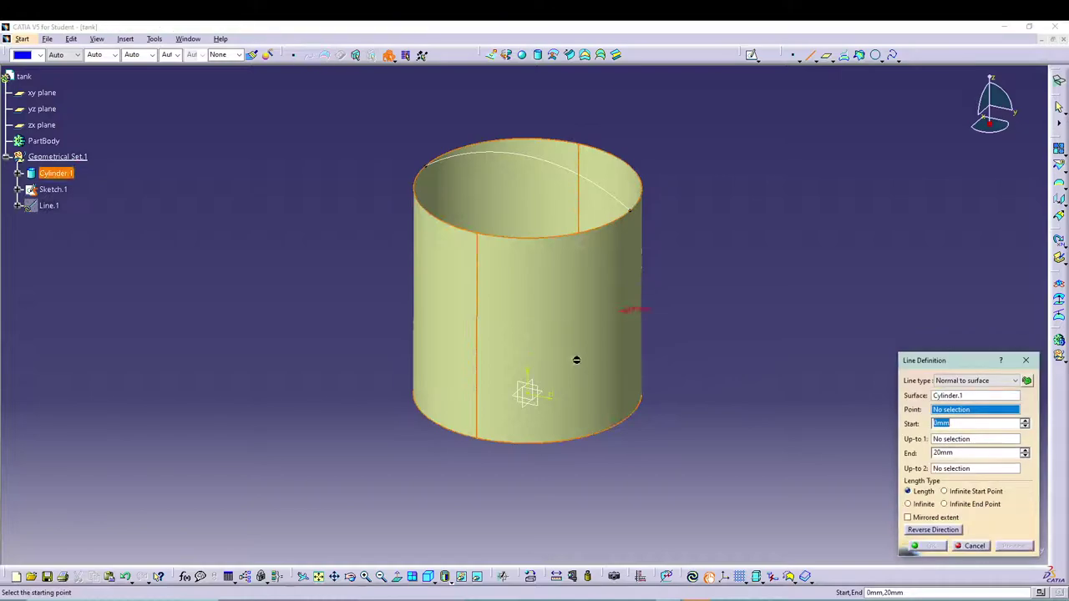
right_click(946, 399)
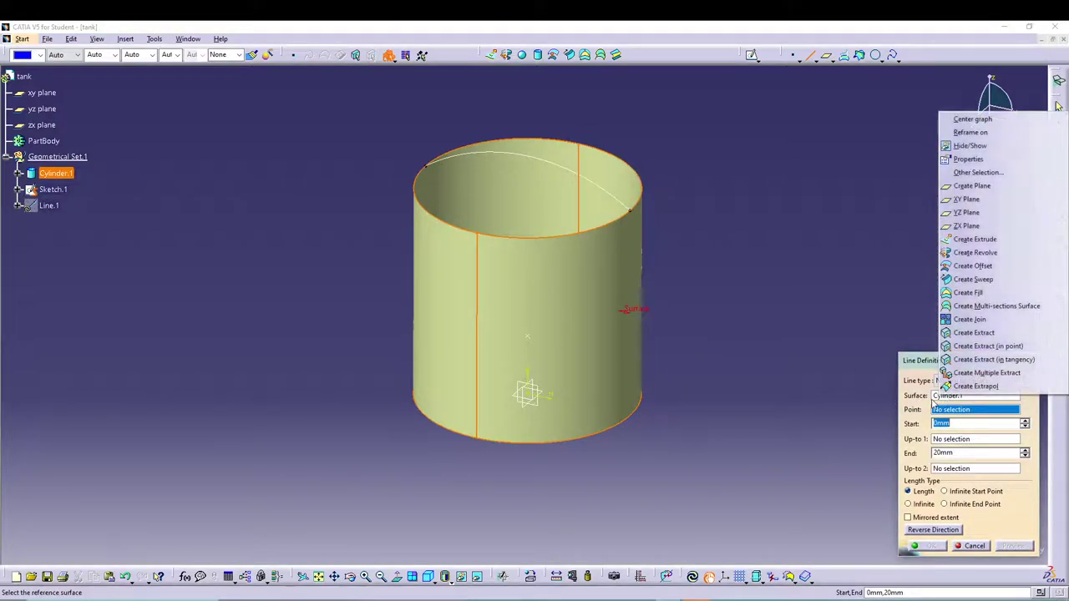
click(932, 403)
click(1015, 381)
click(960, 392)
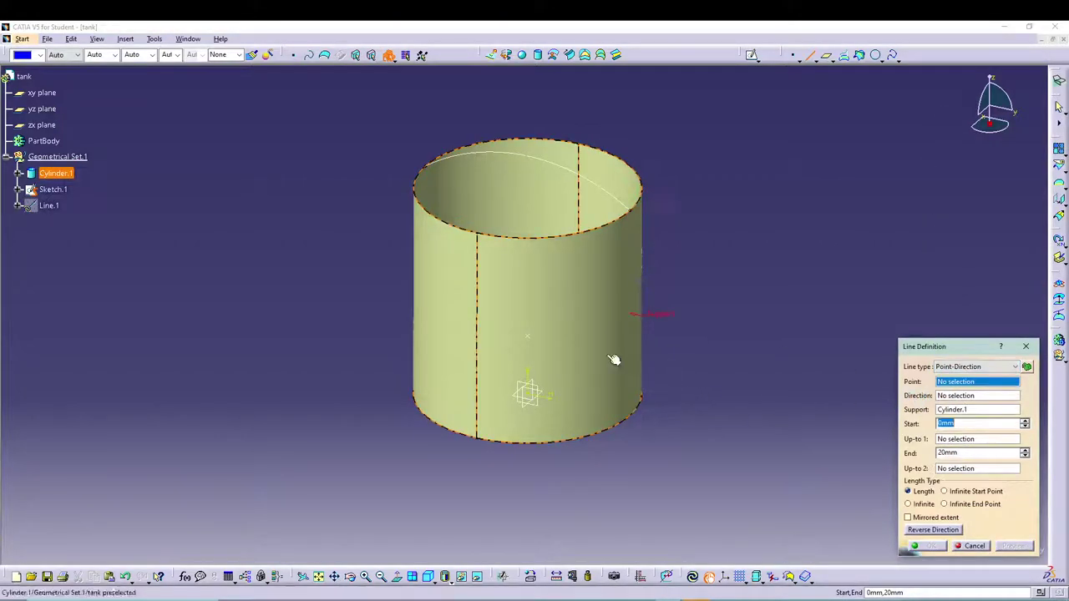
Step: Define the line from the arc's centre point along the Y Component with Start 696 mm and End 0 mm
click(528, 337)
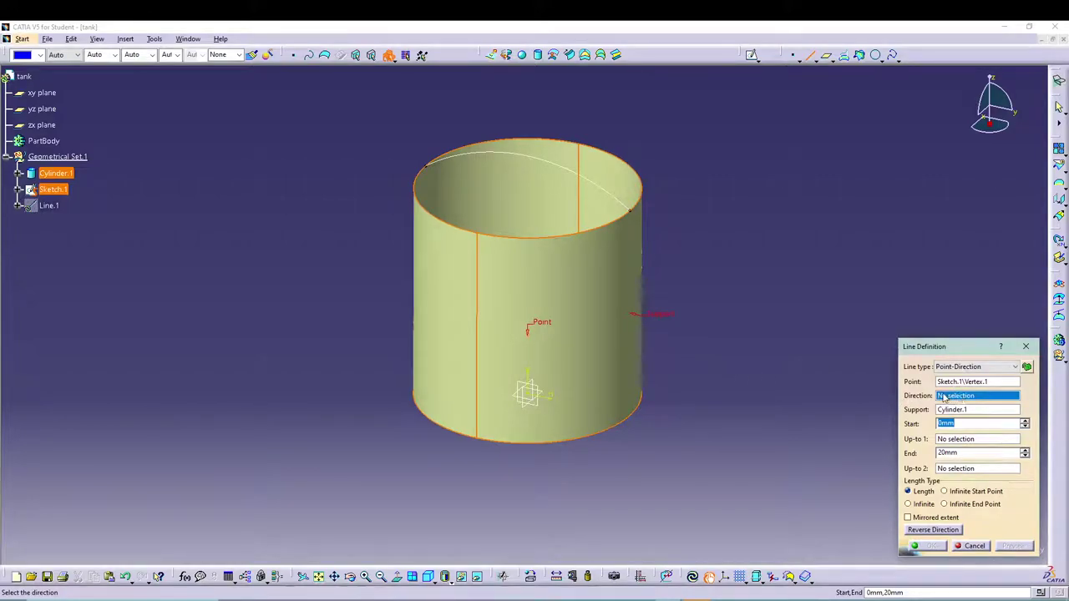
right_click(945, 399)
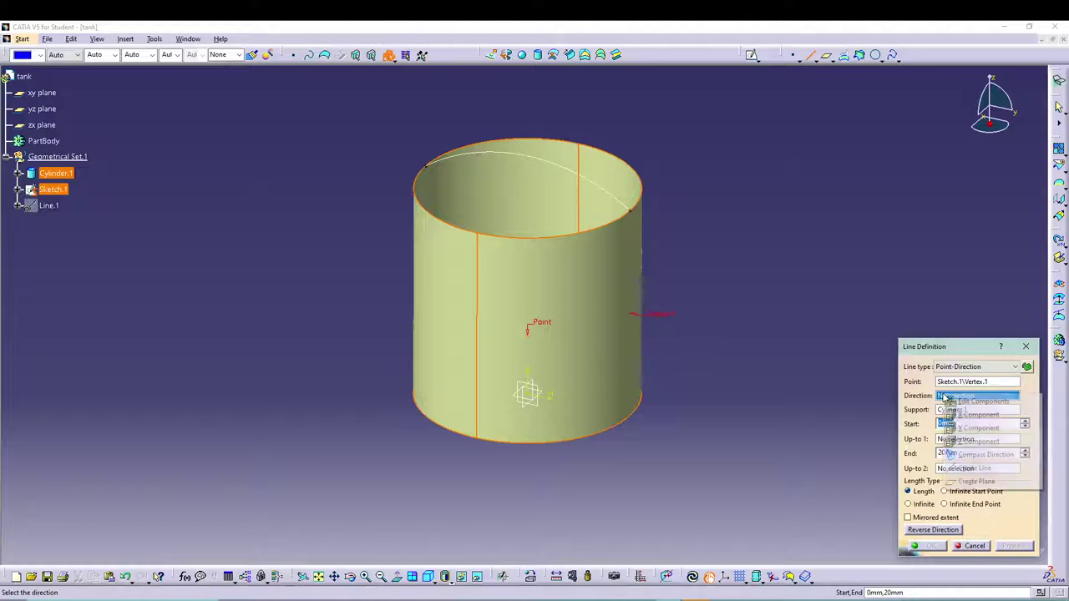
click(972, 430)
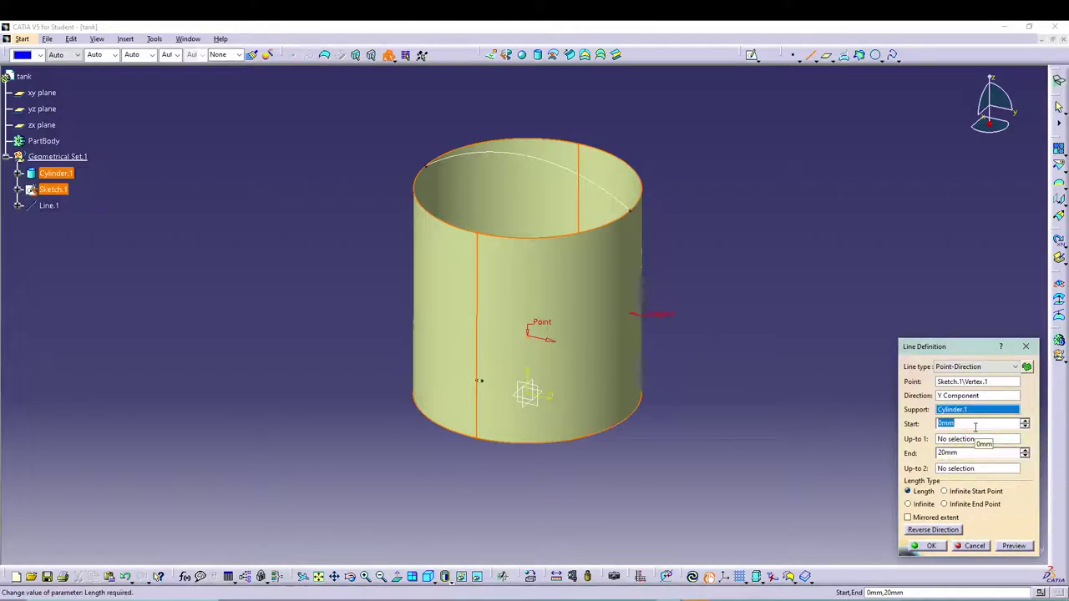
text(696)
key(Tab)
text(0)
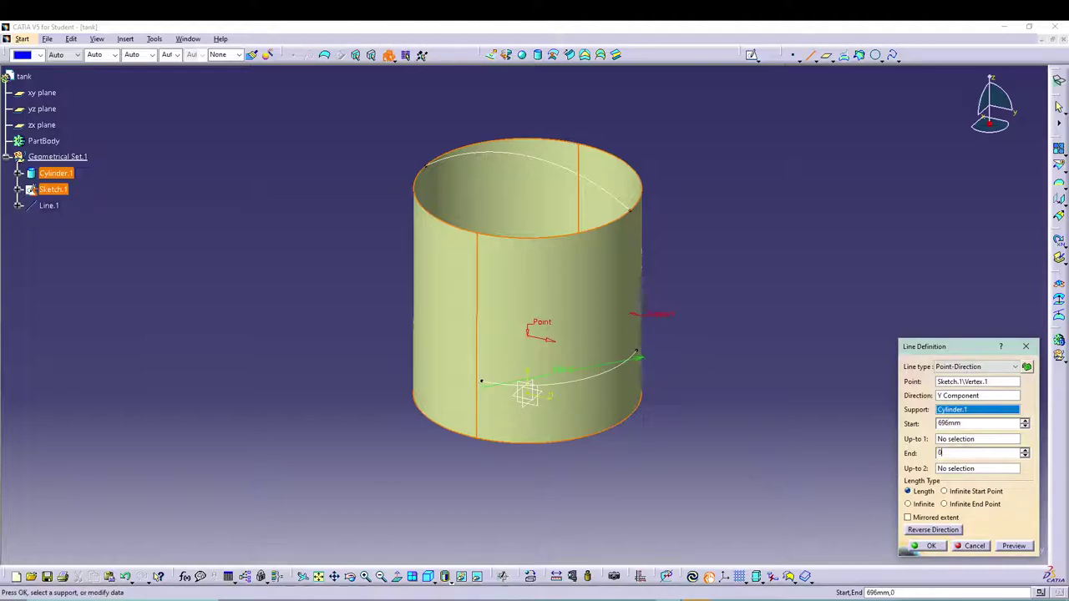
click(697, 471)
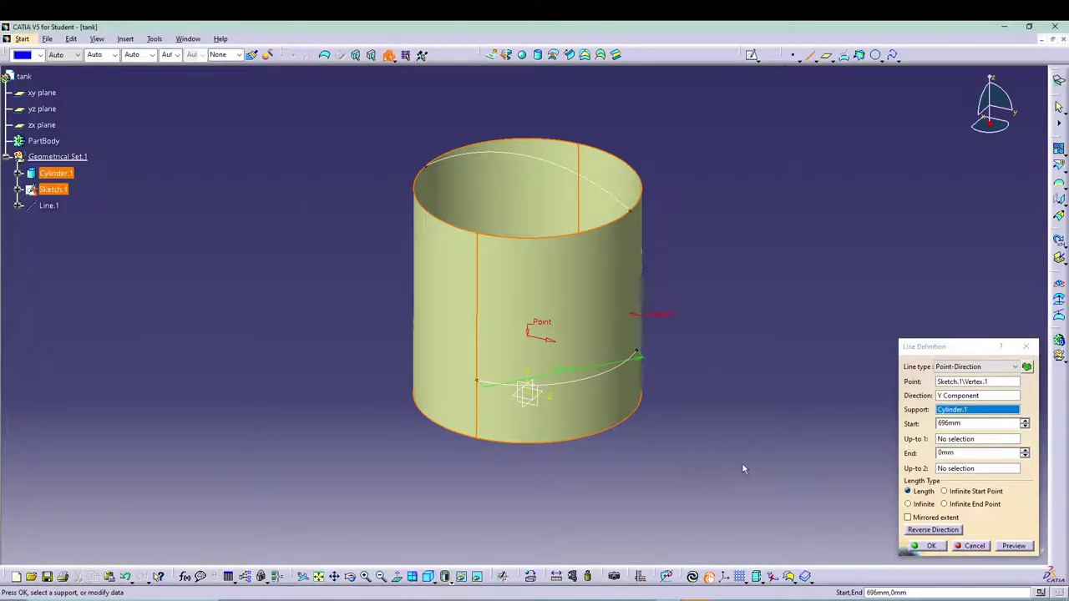
Step: Replace the line's cylinder support with the xy plane and create the line
middle_drag(758, 427, 785, 434)
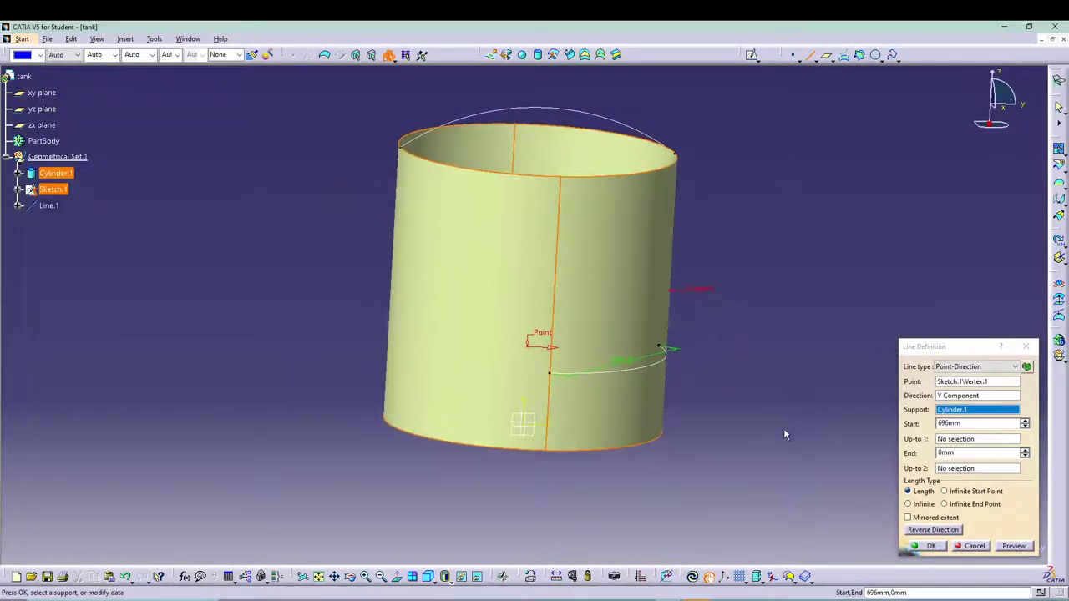
right_click(952, 410)
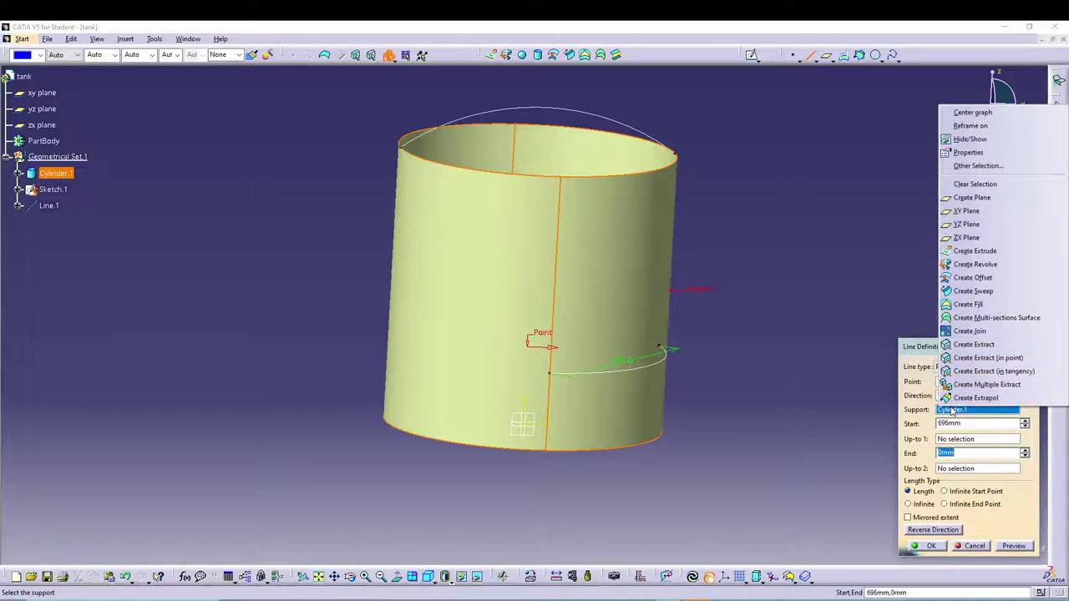
click(966, 210)
middle_drag(830, 279, 627, 364)
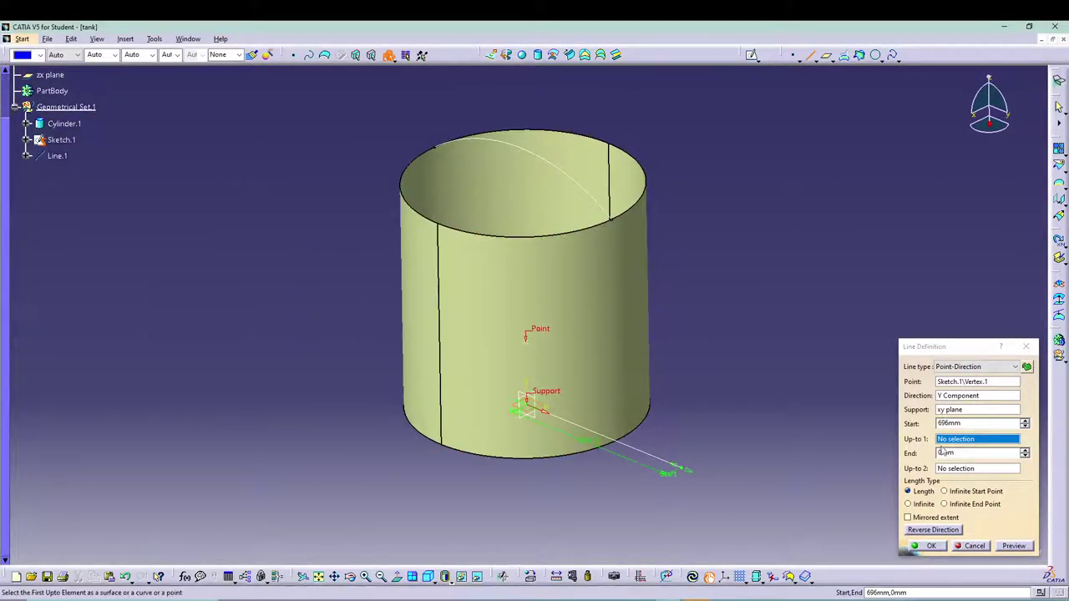
click(922, 548)
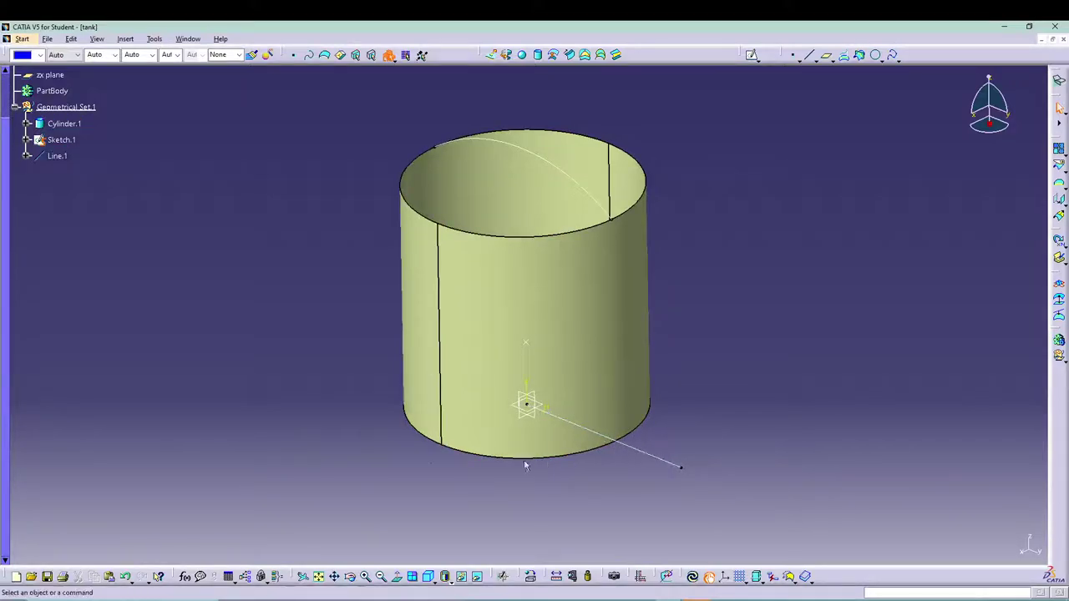
Step: Edit the line and clear its support selection, leaving it at Default (None)
double_click(57, 156)
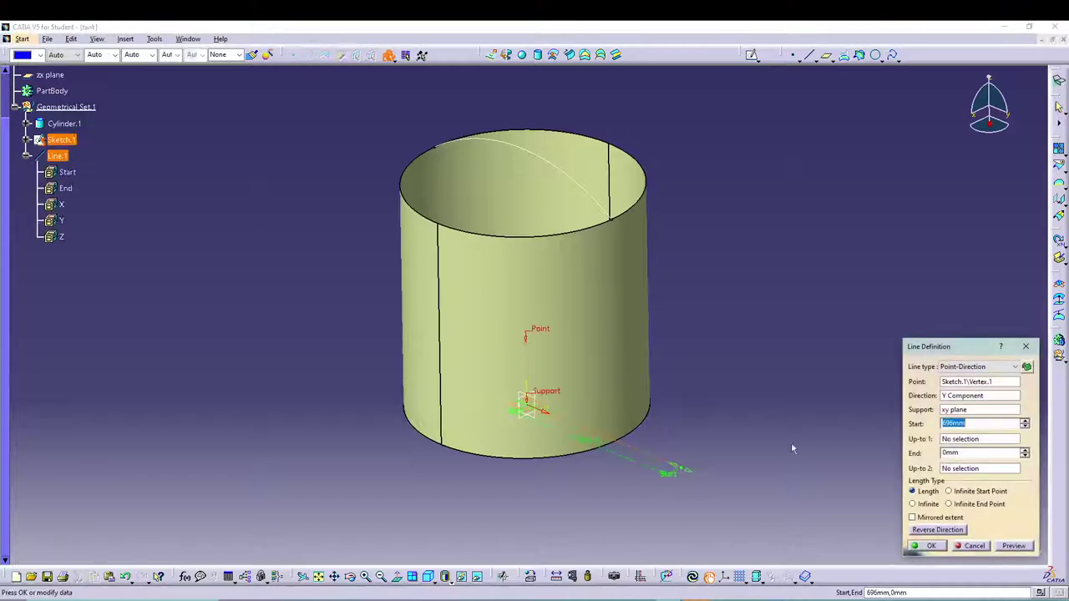
click(960, 410)
right_click(959, 411)
click(970, 185)
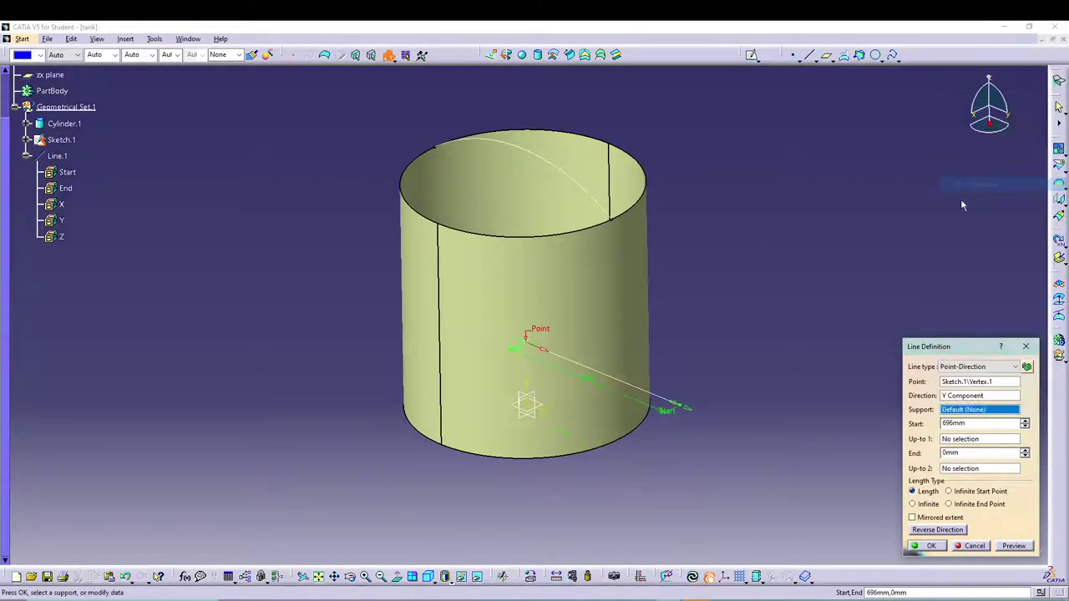
click(929, 546)
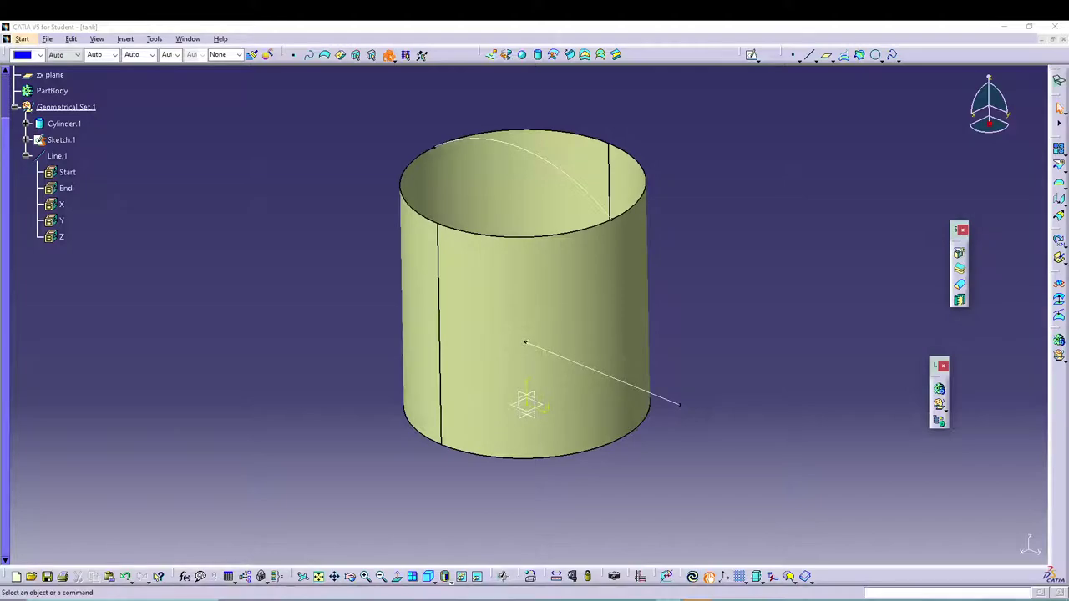
Step: Revolve the arc sketch 360 degrees around the construction line to create a surface of revolution
click(691, 352)
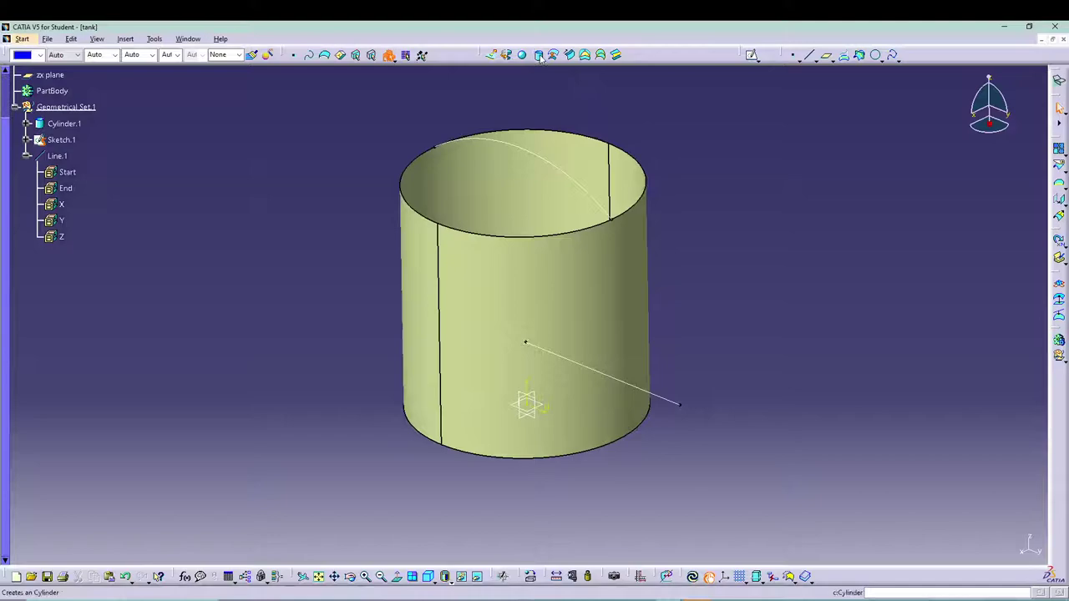
click(507, 55)
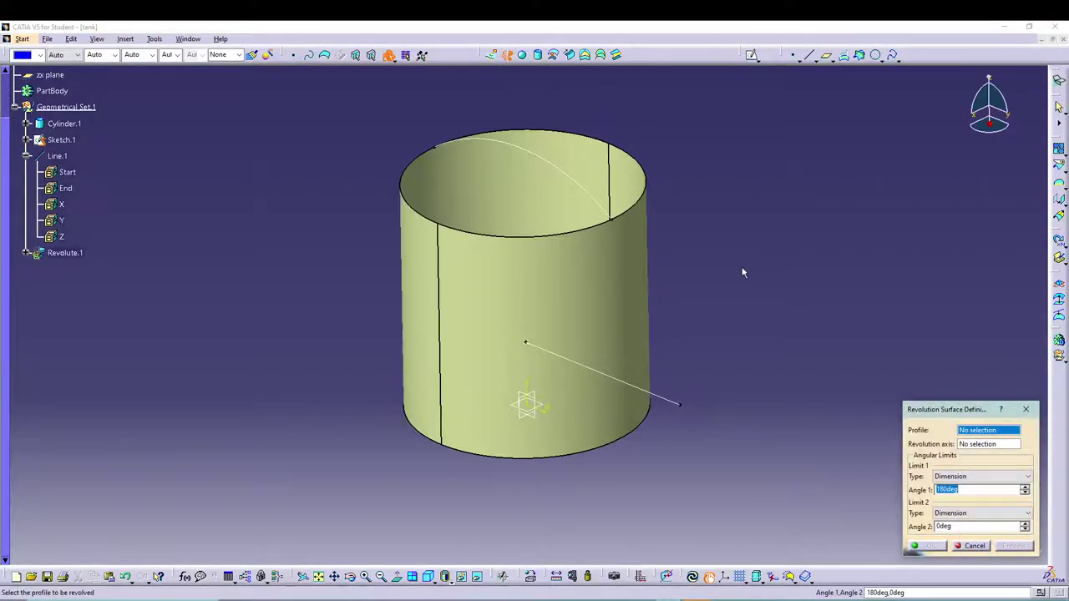
click(568, 173)
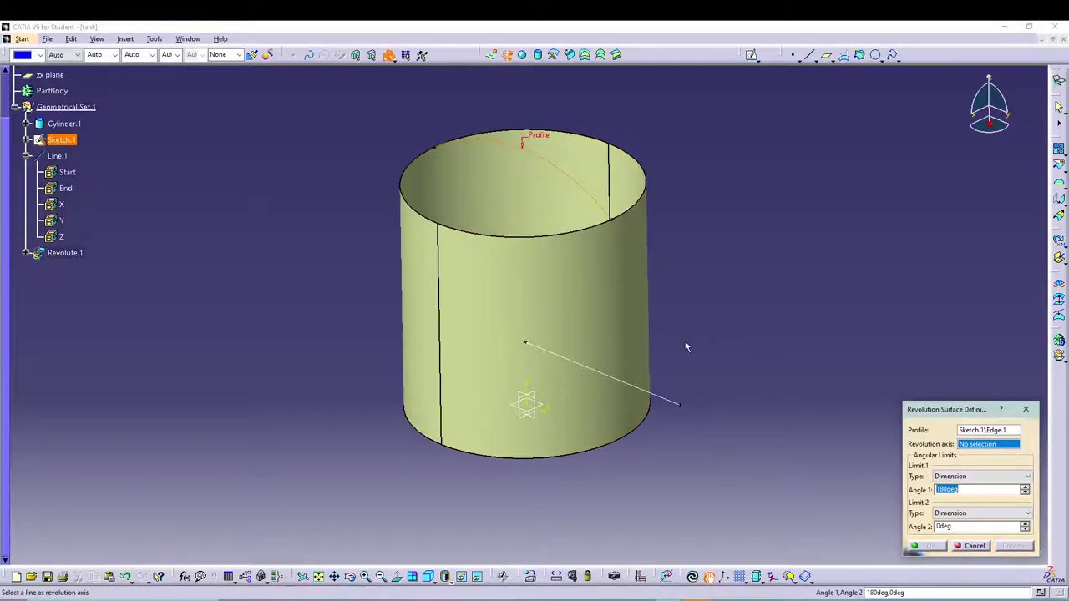
click(641, 389)
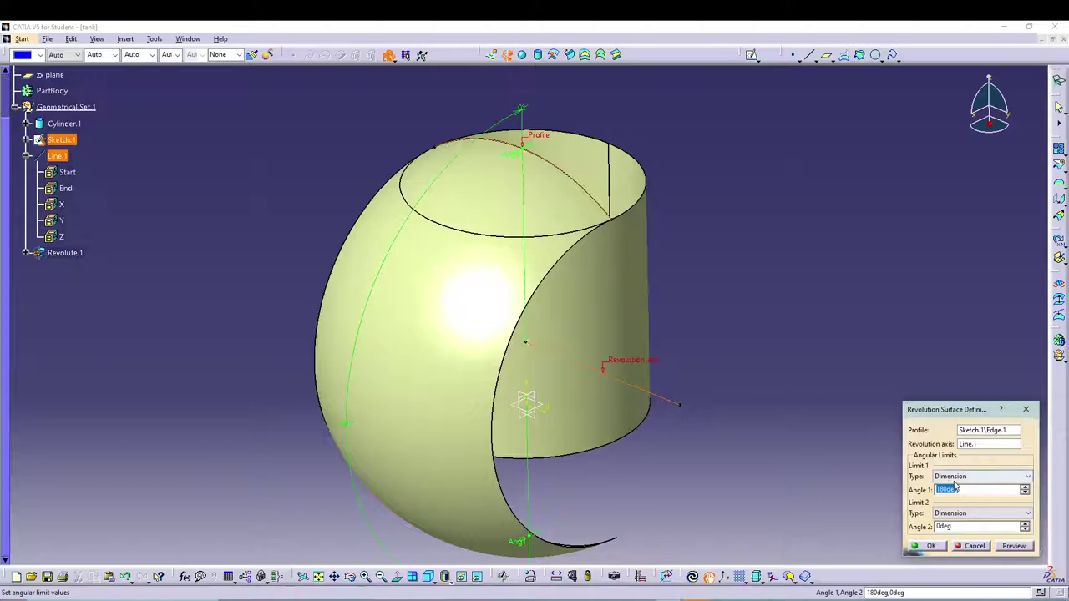
text(360)
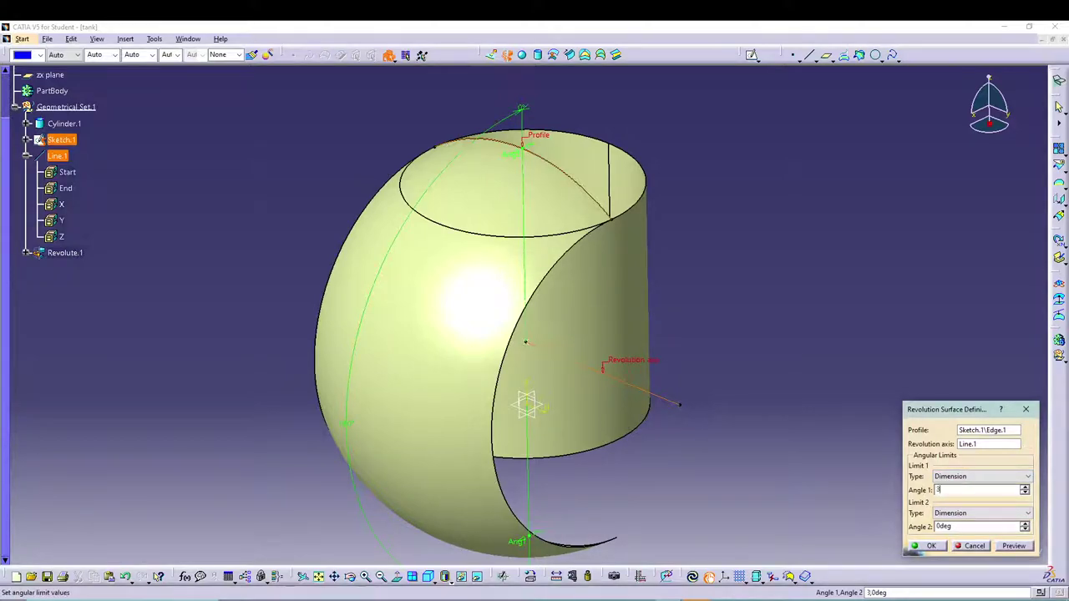
click(1010, 546)
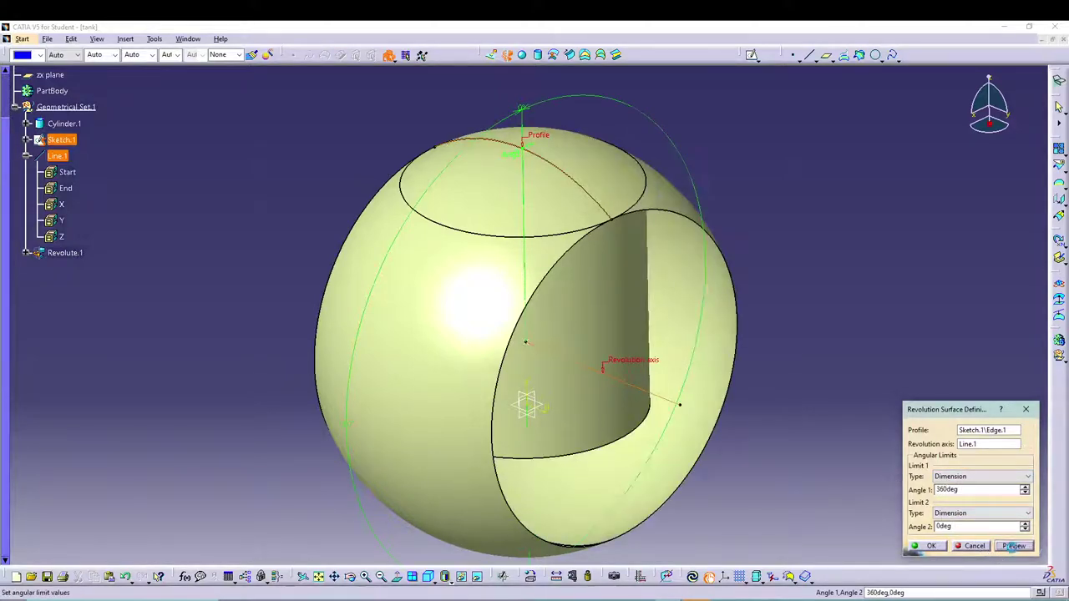
click(929, 546)
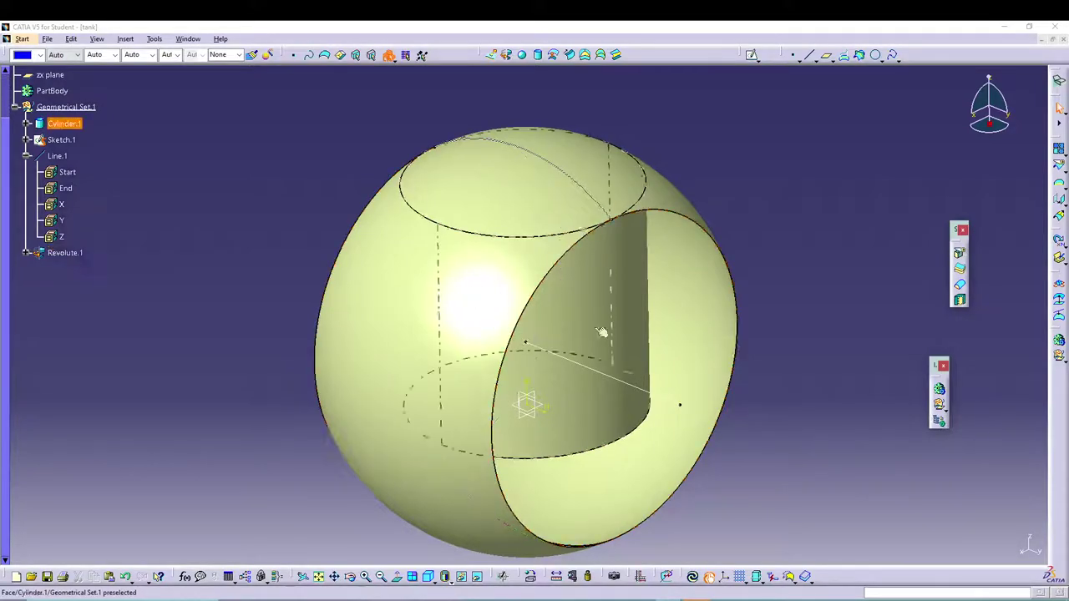
Step: Trim the cylinder and the revolved surface against each other, keeping the cylindrical wall and the domed cap
middle_drag(840, 215, 843, 247)
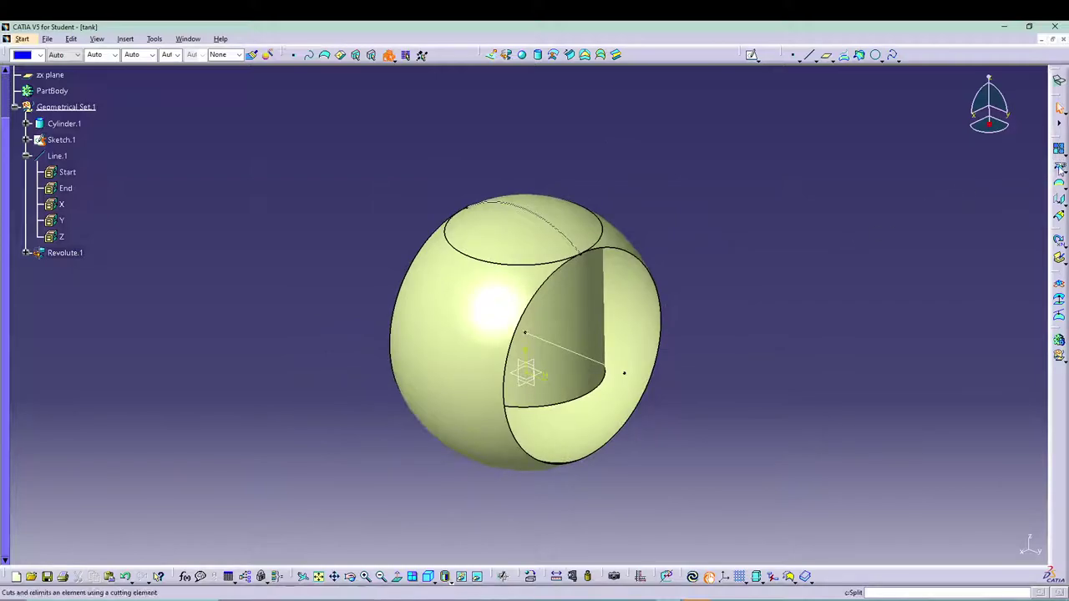
click(1062, 171)
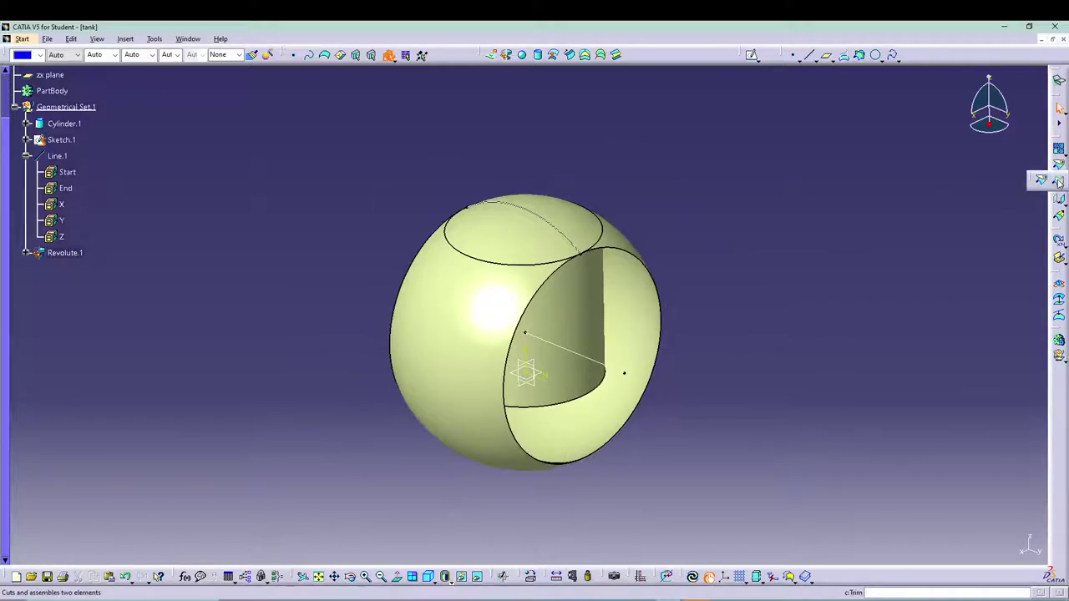
click(1043, 188)
click(569, 307)
click(451, 355)
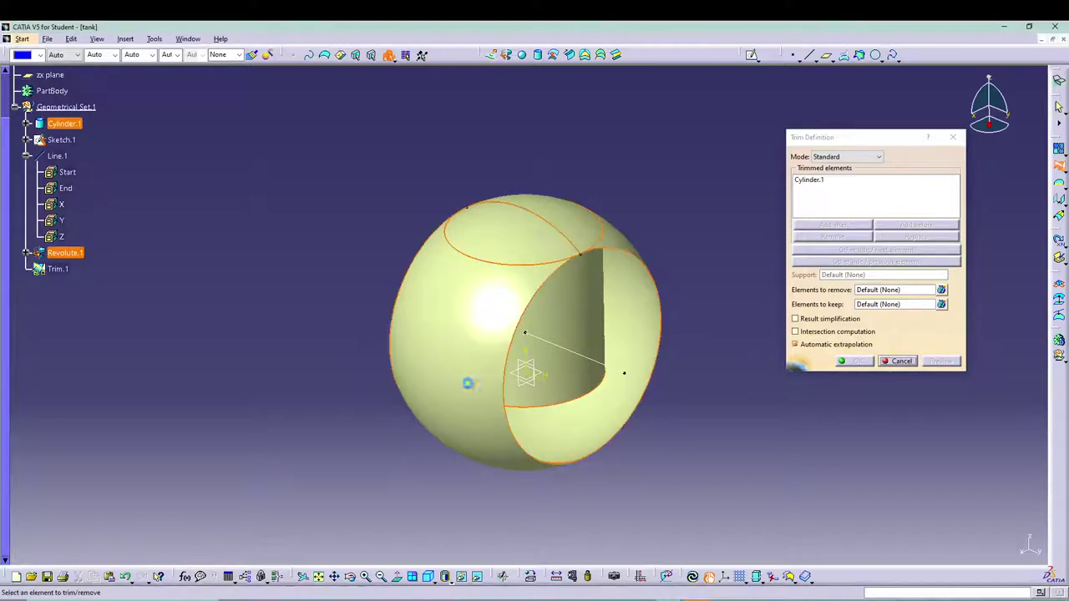
ctrl+middle_drag(740, 226, 771, 208)
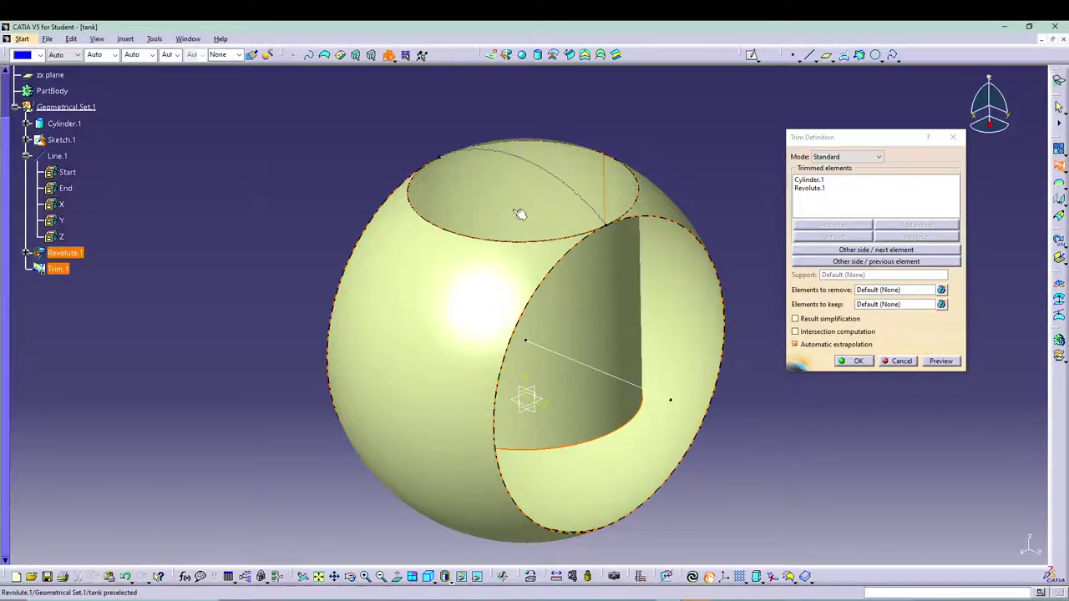
click(858, 251)
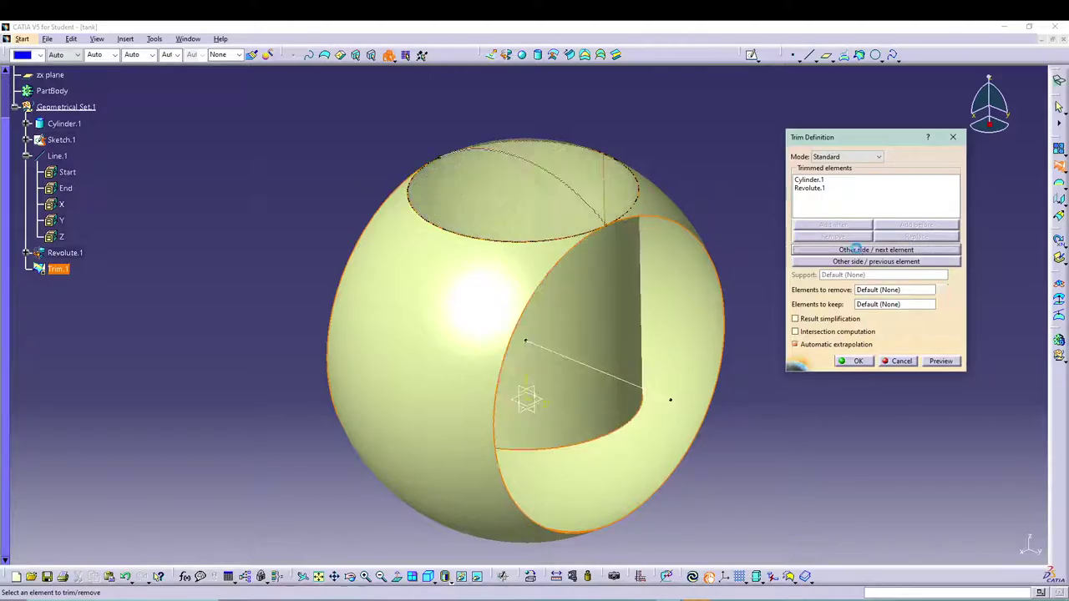
click(864, 262)
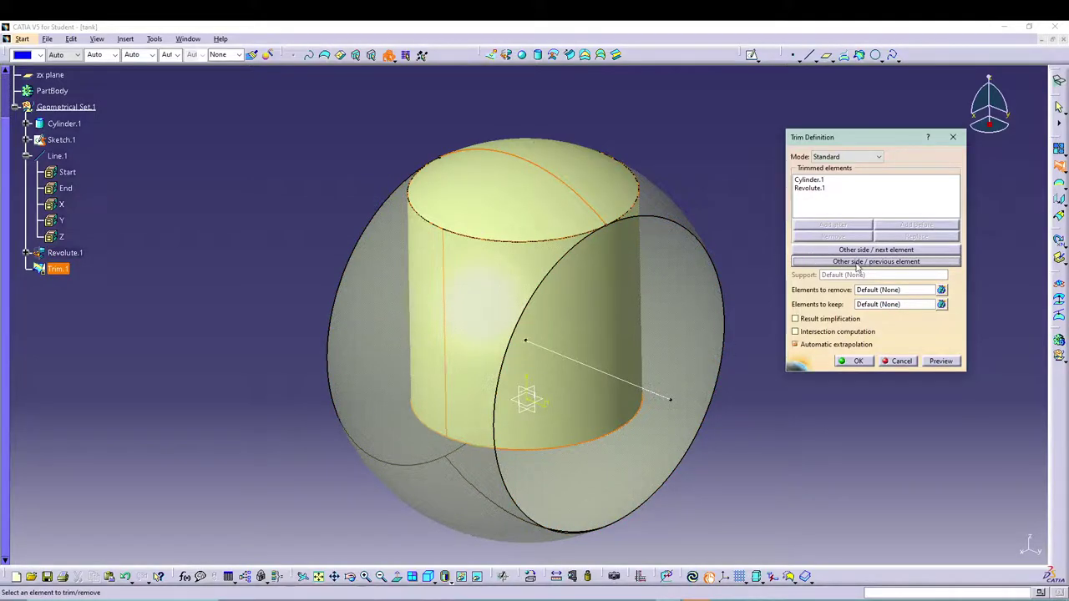
click(858, 362)
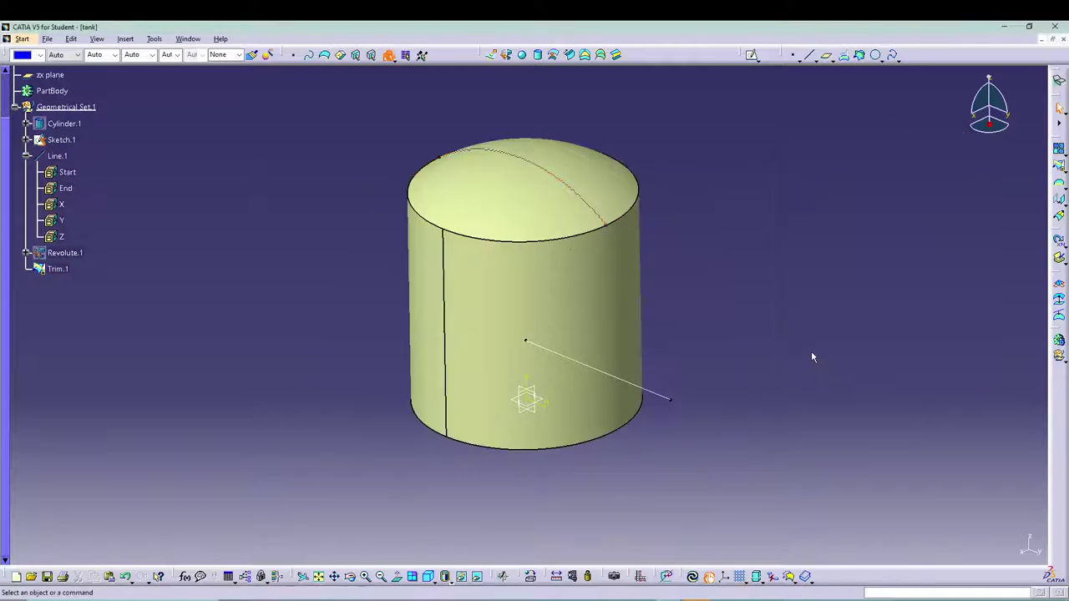
Step: Create a join from the trimmed tank surface with the default 0.001 mm merging distance
middle_drag(737, 222, 521, 406)
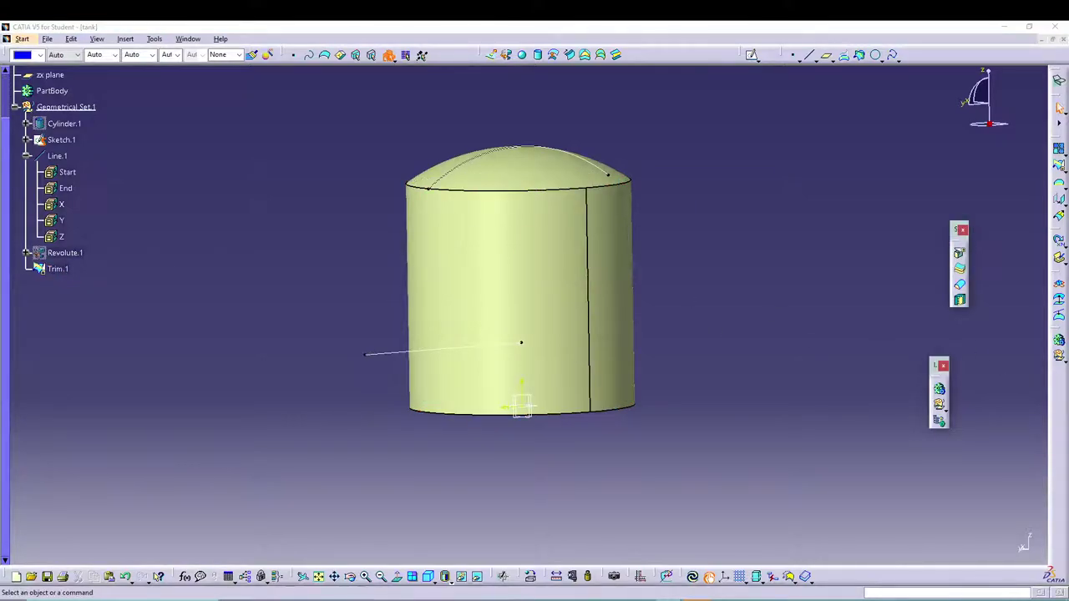
middle_drag(707, 186, 799, 180)
click(1059, 149)
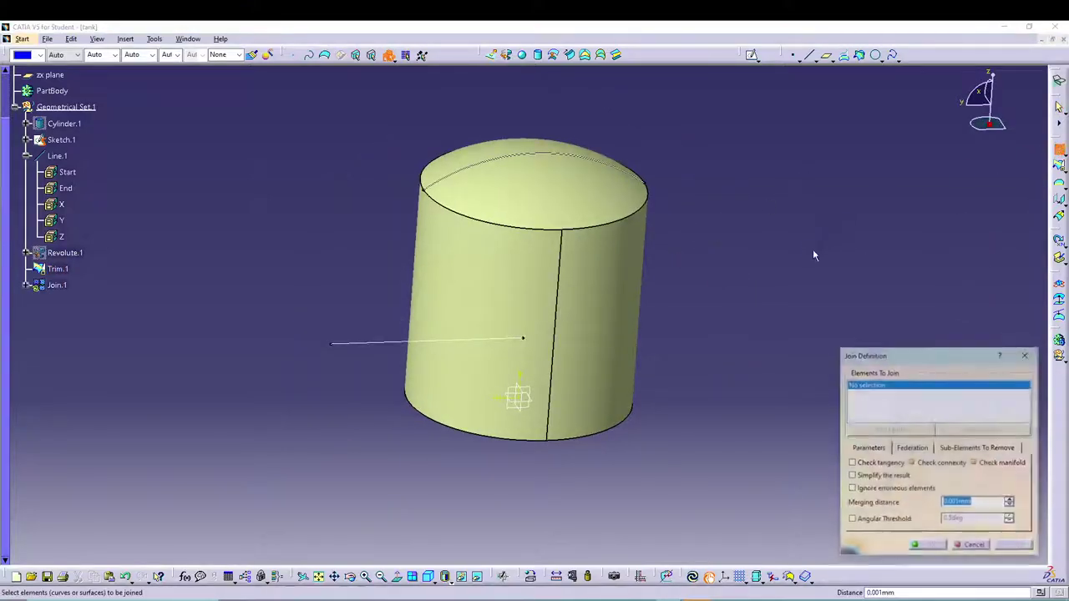
click(66, 270)
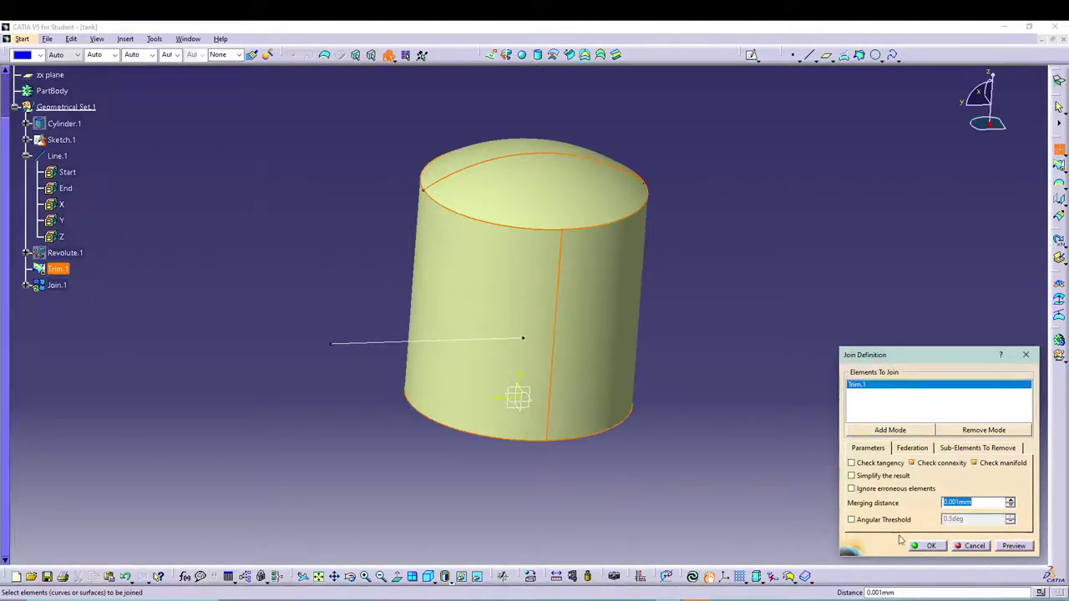
click(921, 547)
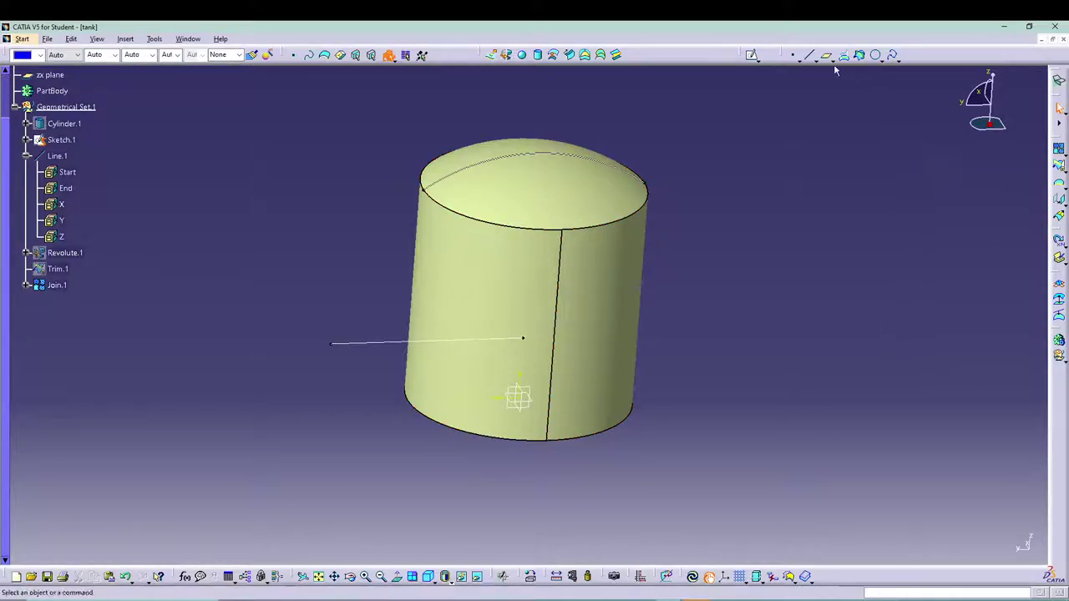
Step: Close the open bottom of the tank with a fill surface bounded by the cylinder's lower circular edge
click(584, 54)
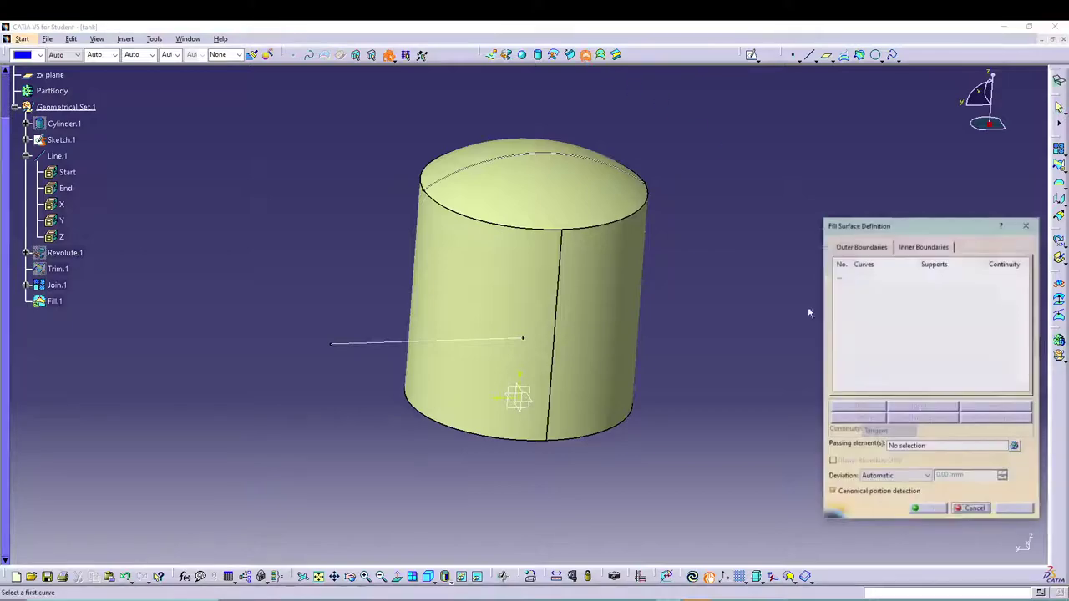
click(573, 443)
click(933, 510)
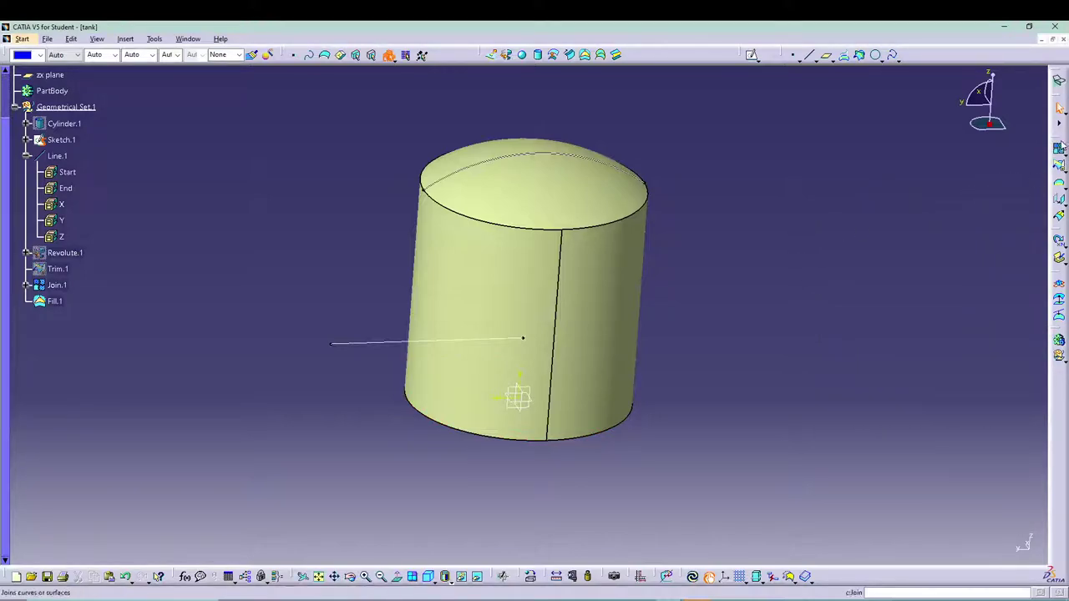
Step: Join the tank shell (Join.1) and the bottom fill surface (Fill.1) into one surface
click(1058, 149)
click(56, 285)
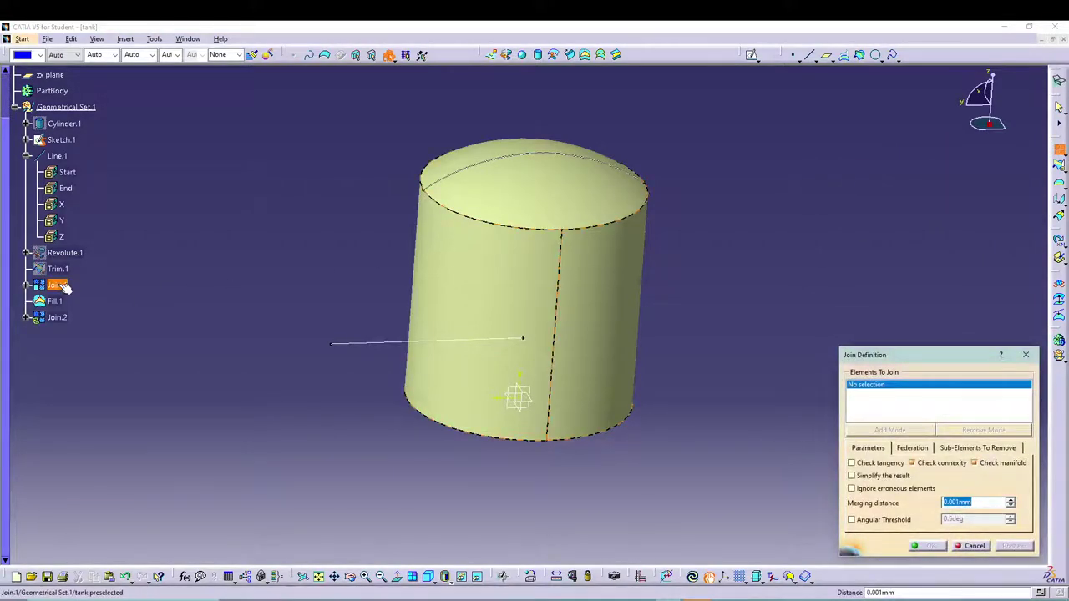
click(62, 304)
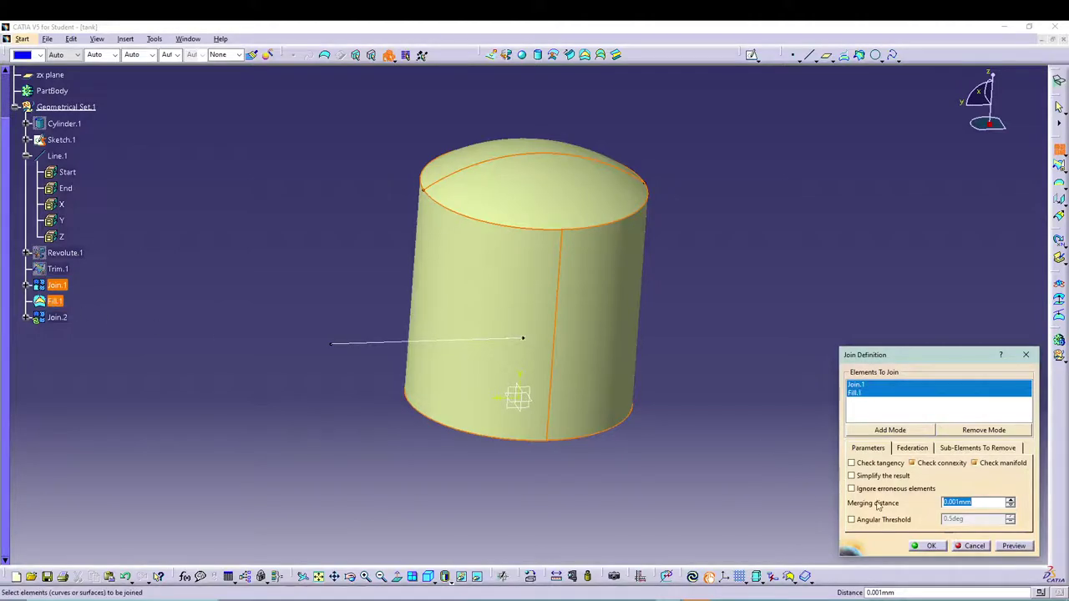
click(915, 544)
click(56, 317)
click(154, 330)
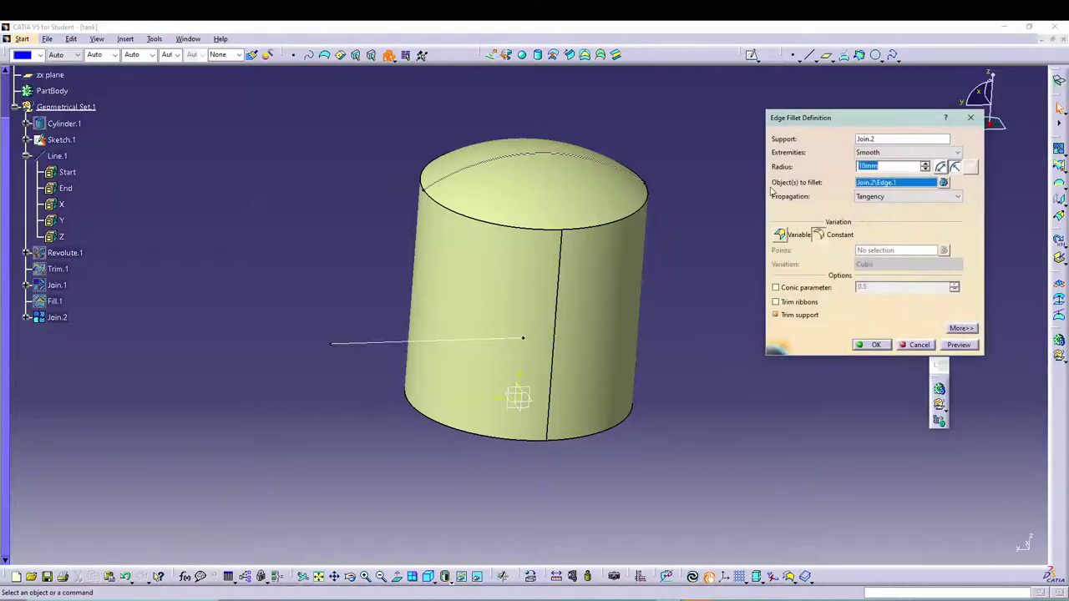
key(Escape)
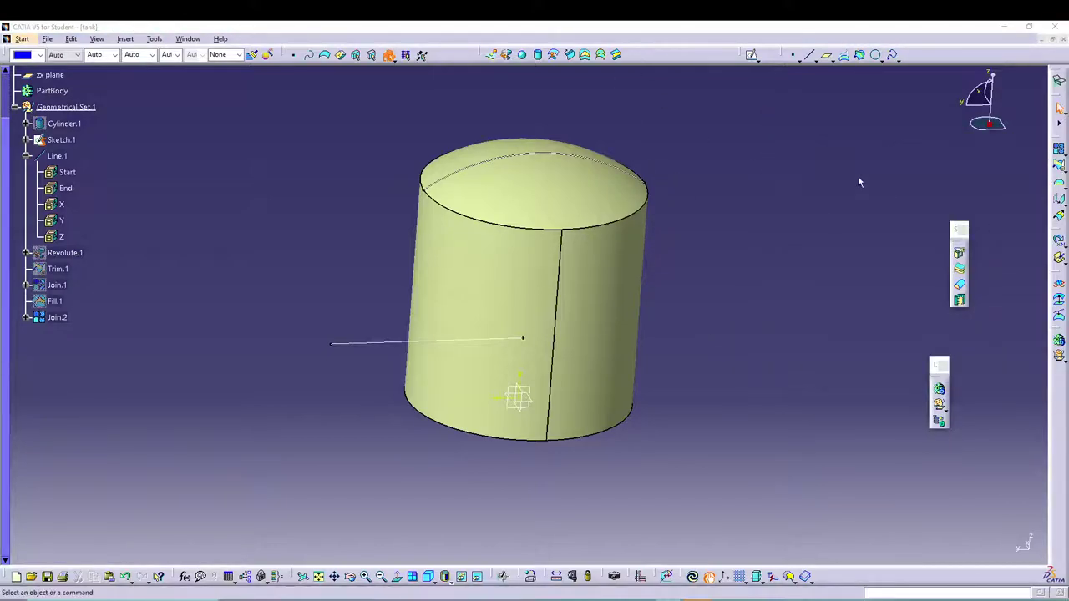
click(122, 39)
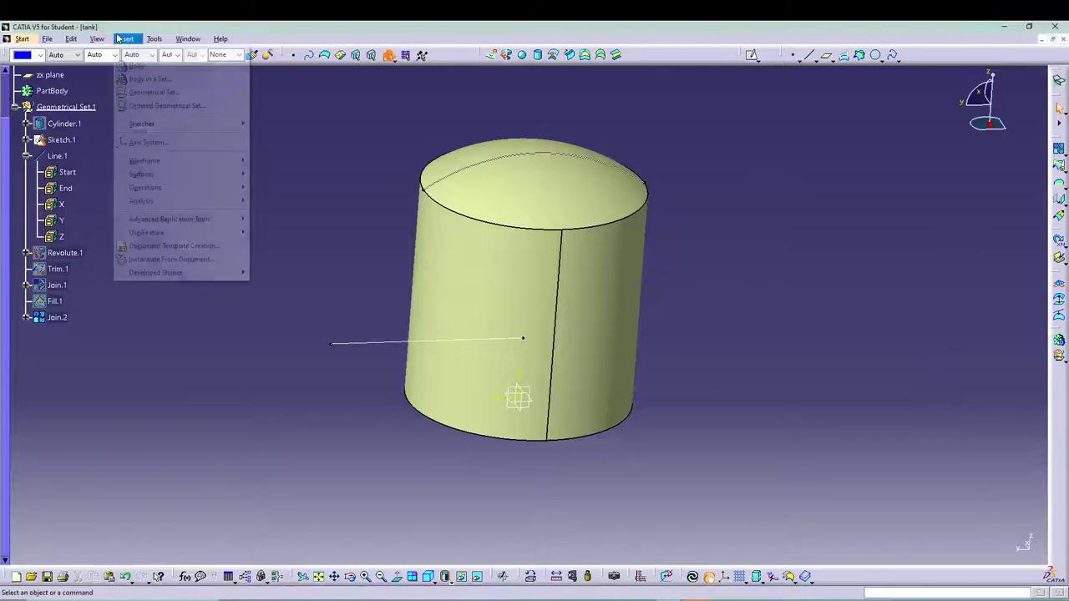
mouse_move(173, 189)
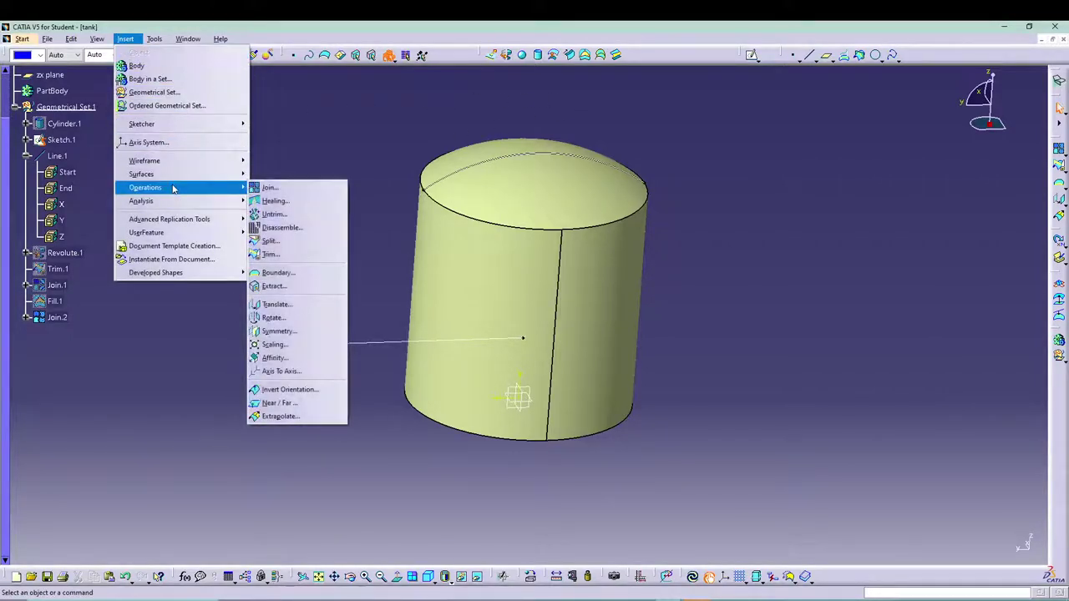
click(307, 151)
Step: Switch to the Generative Shape Design workbench
click(21, 39)
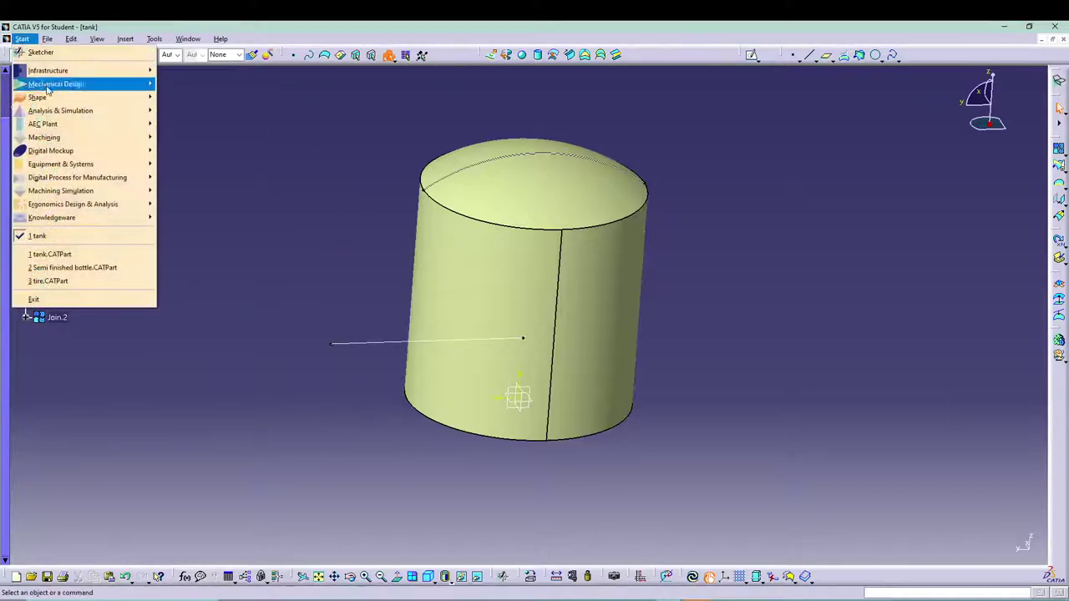
mouse_move(51, 96)
click(208, 165)
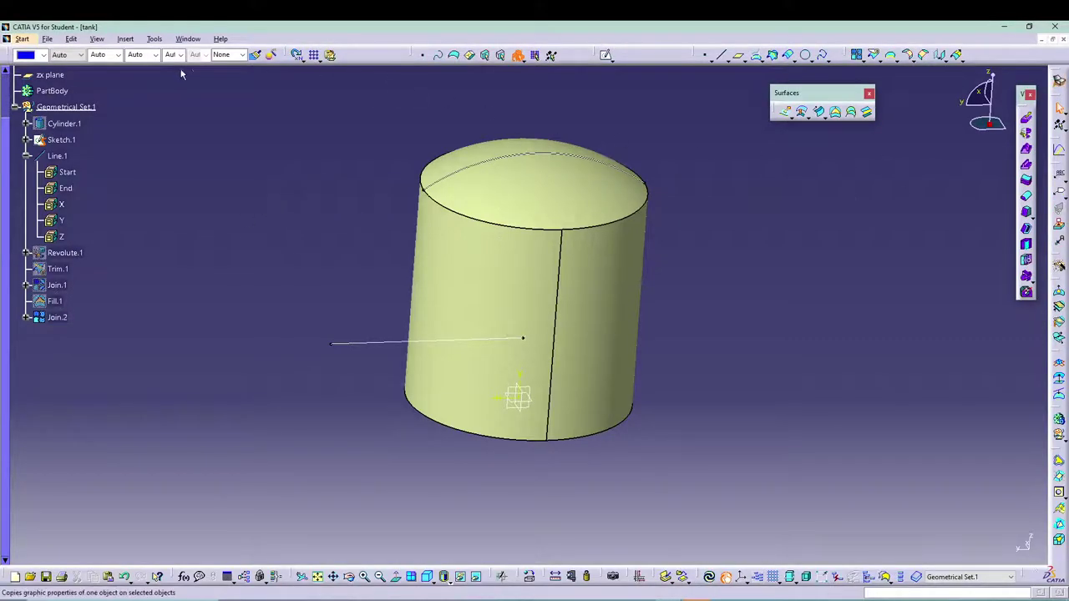
Step: Apply a 10 mm edge fillet to the circular bottom edge of the joined tank surface
click(125, 39)
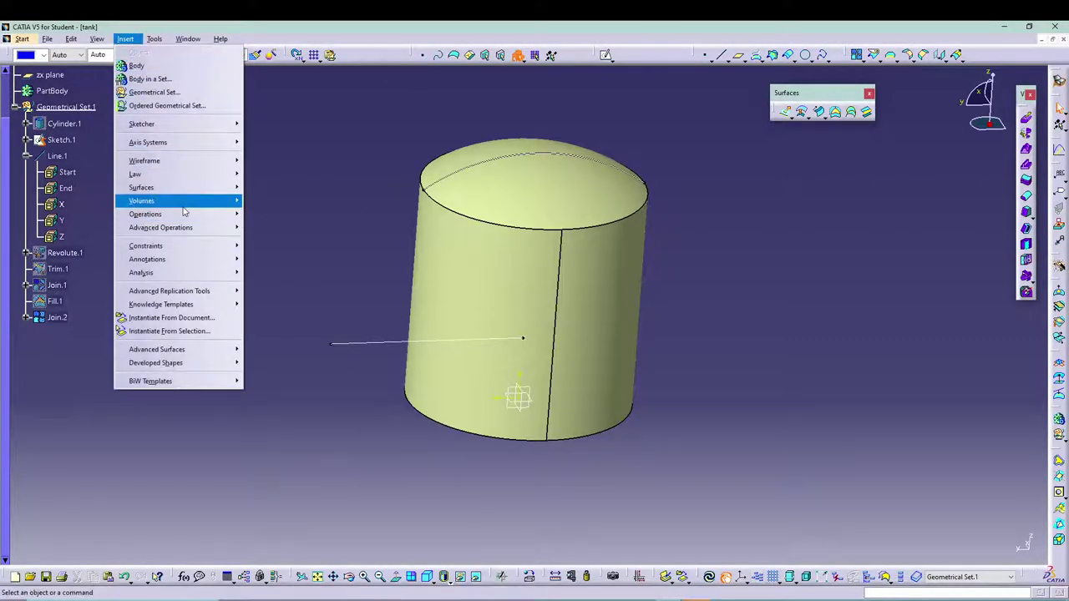
mouse_move(185, 214)
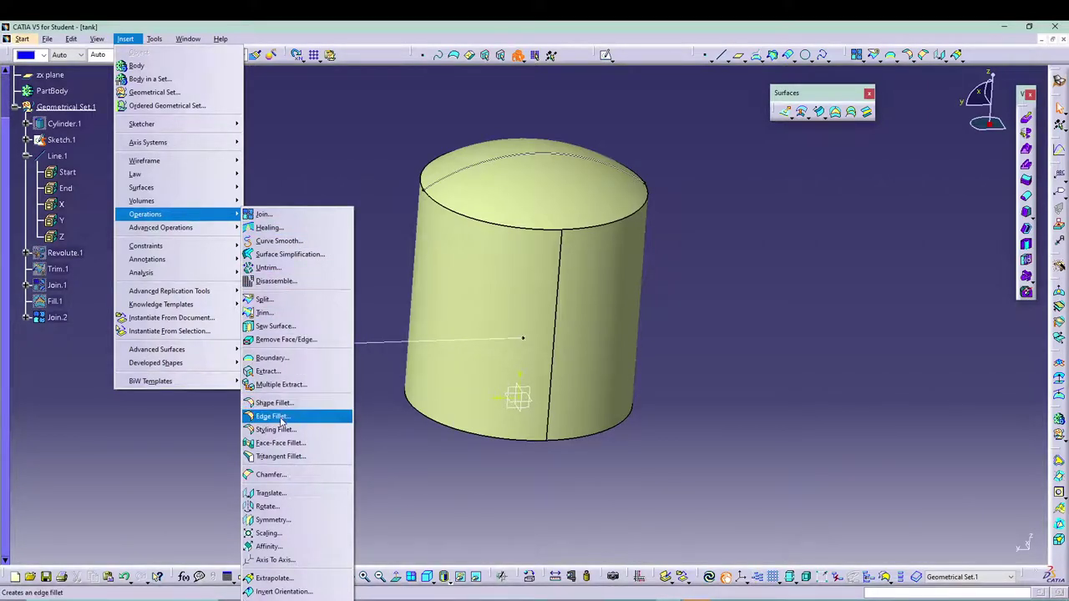
click(278, 416)
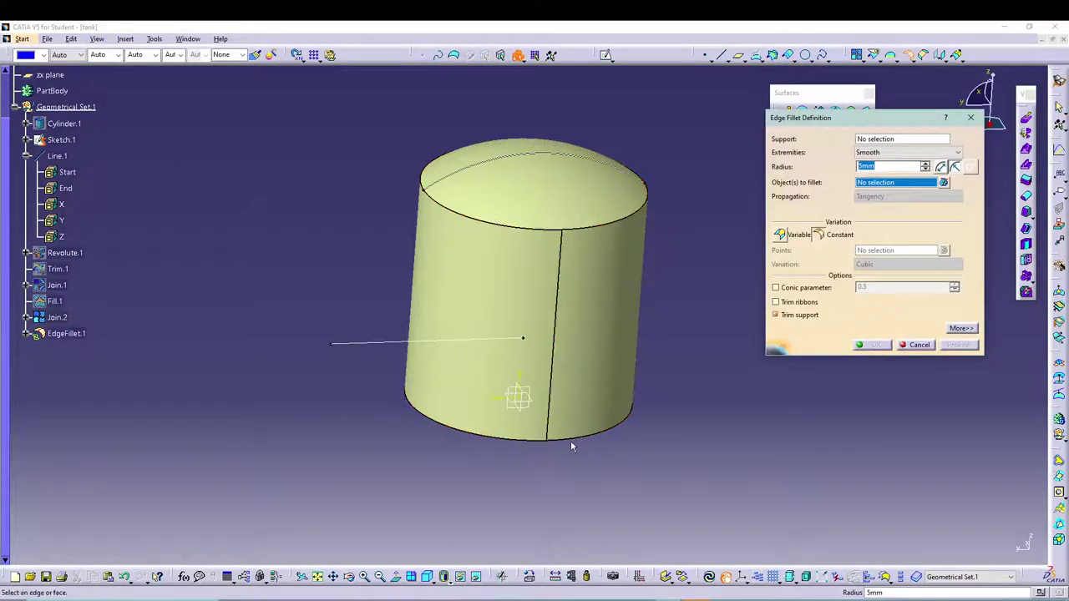
click(538, 443)
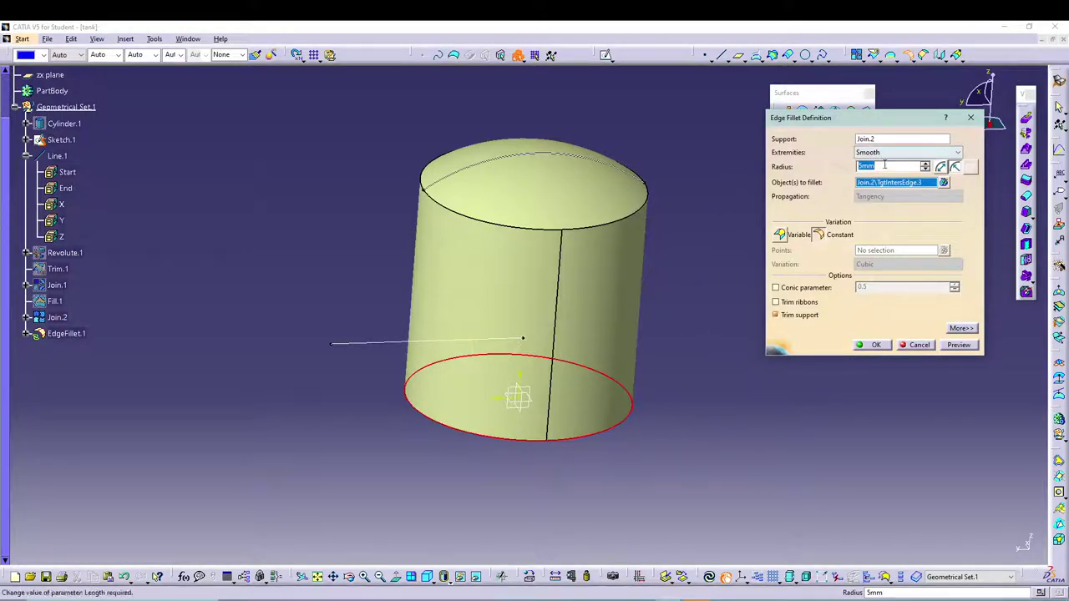
text(10)
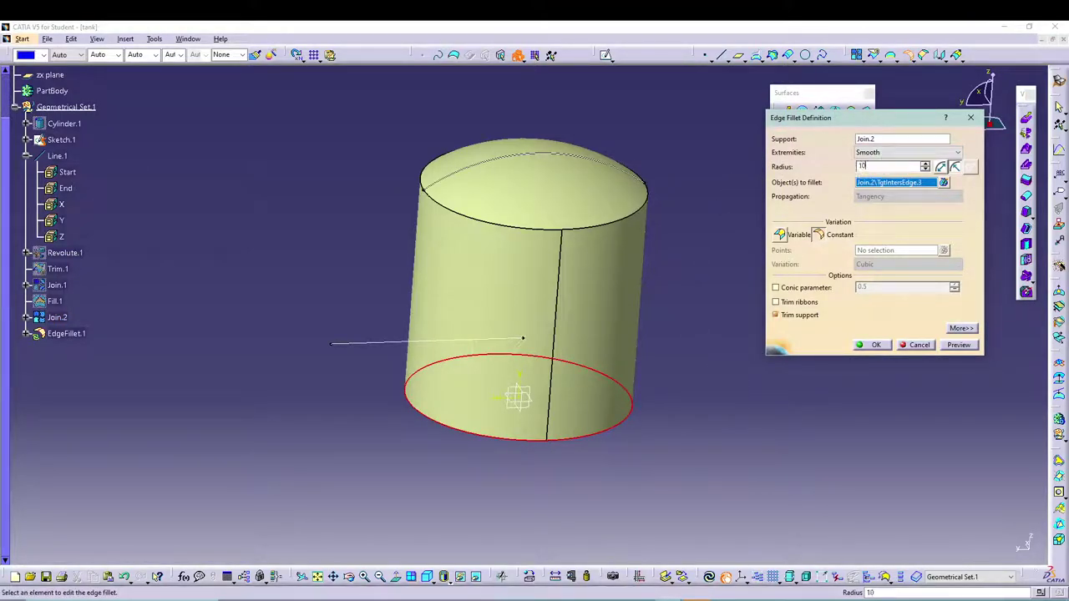
click(958, 345)
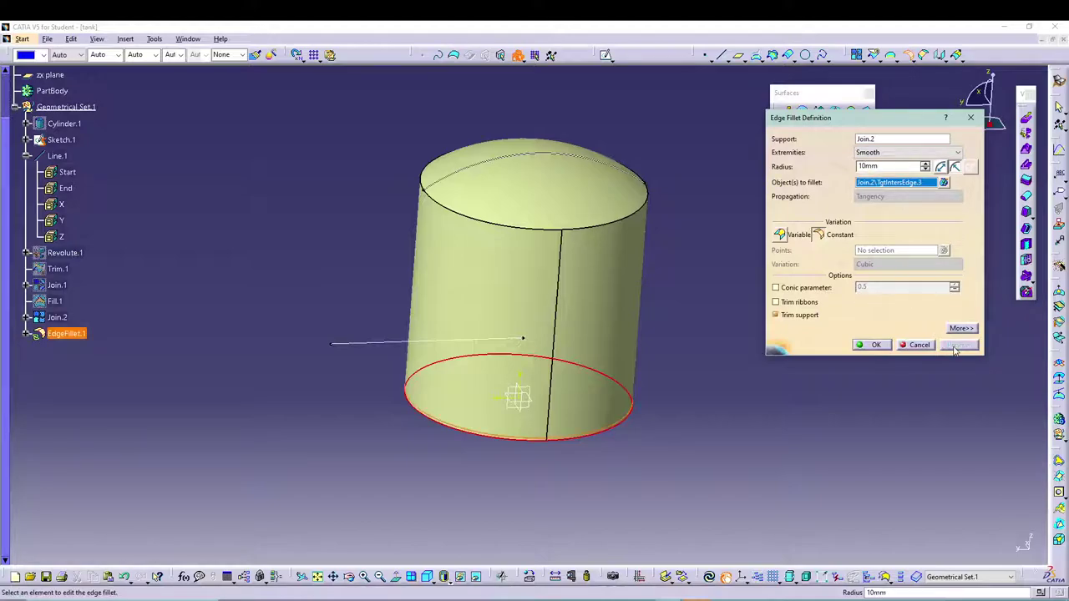
click(873, 345)
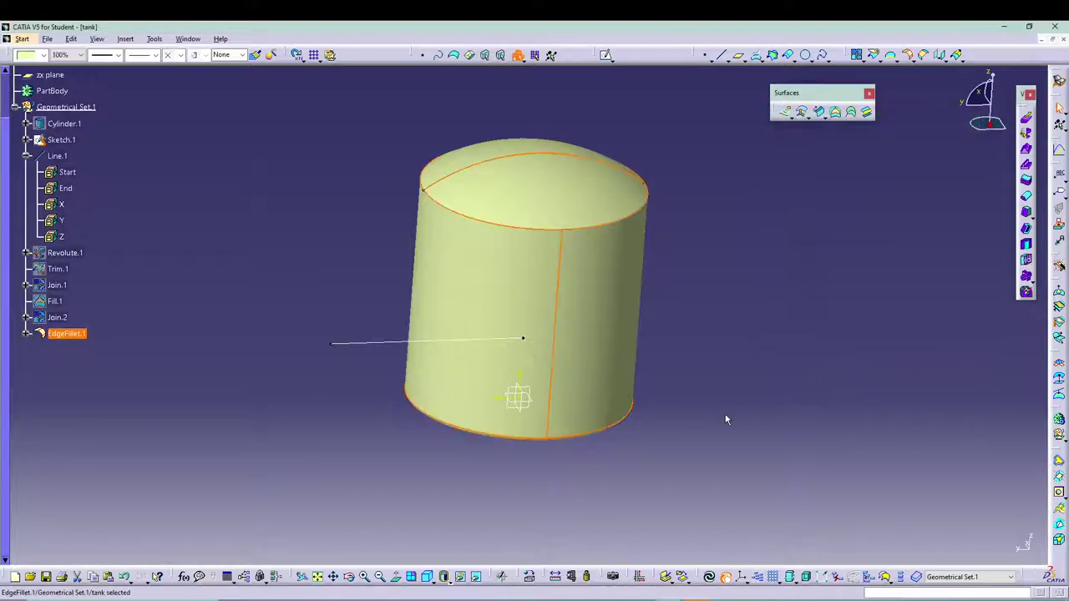
Step: Create a reference plane offset 920 mm from the xy plane, near the top of the tank's dome
middle_drag(724, 317, 604, 284)
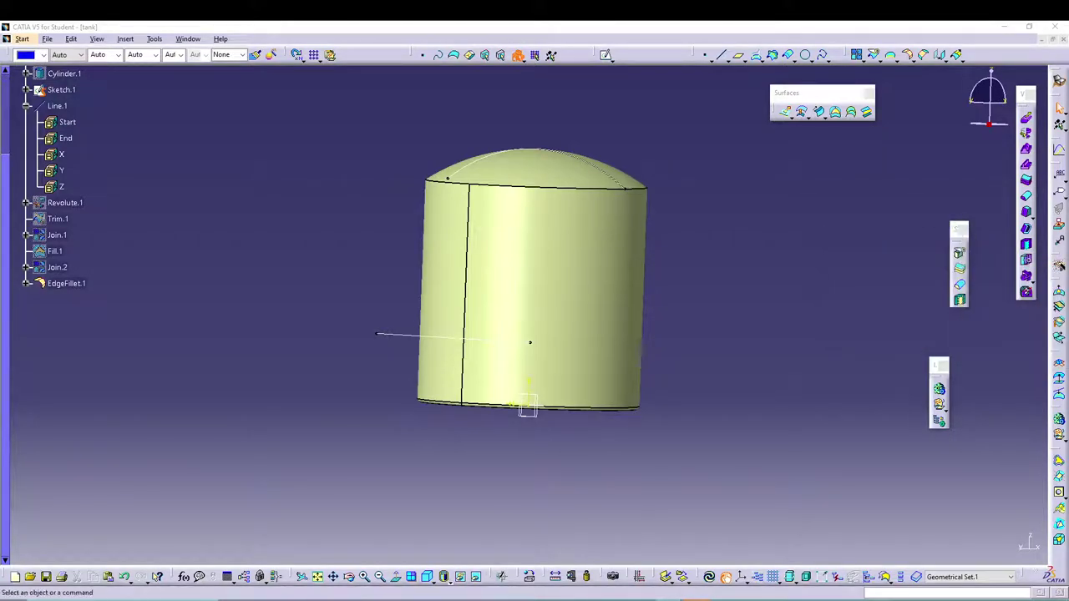
middle_drag(642, 125, 637, 256)
middle_drag(523, 270, 520, 298)
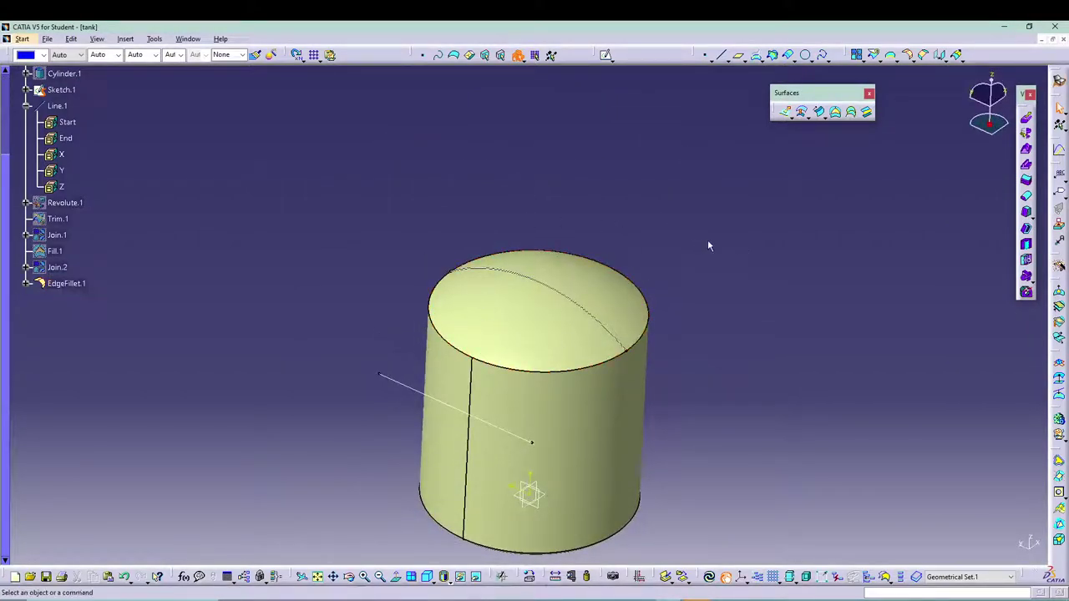
click(738, 55)
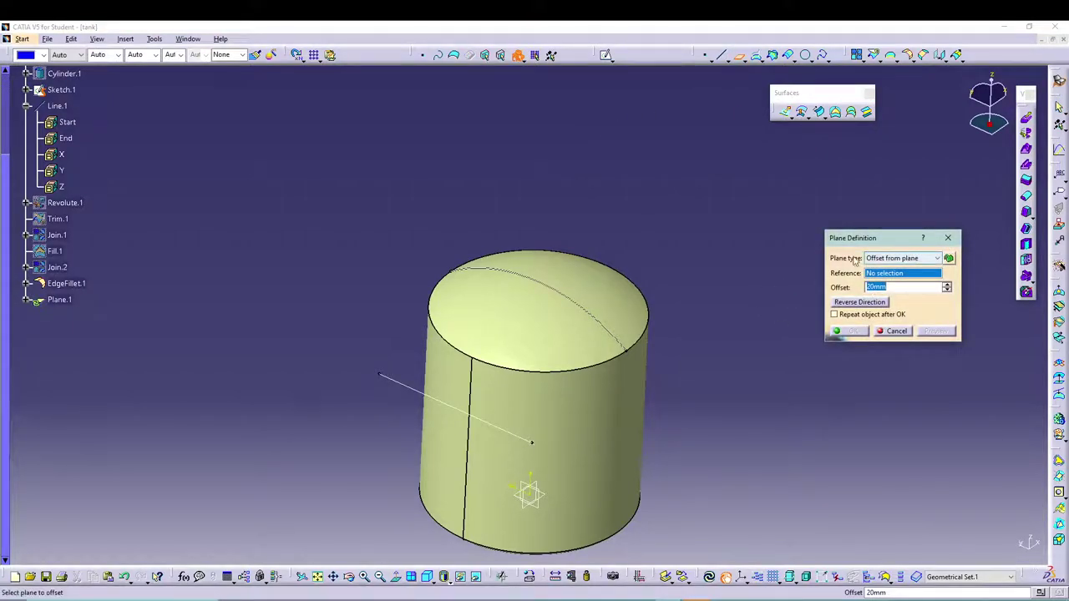
scroll(94, 133, up, 3)
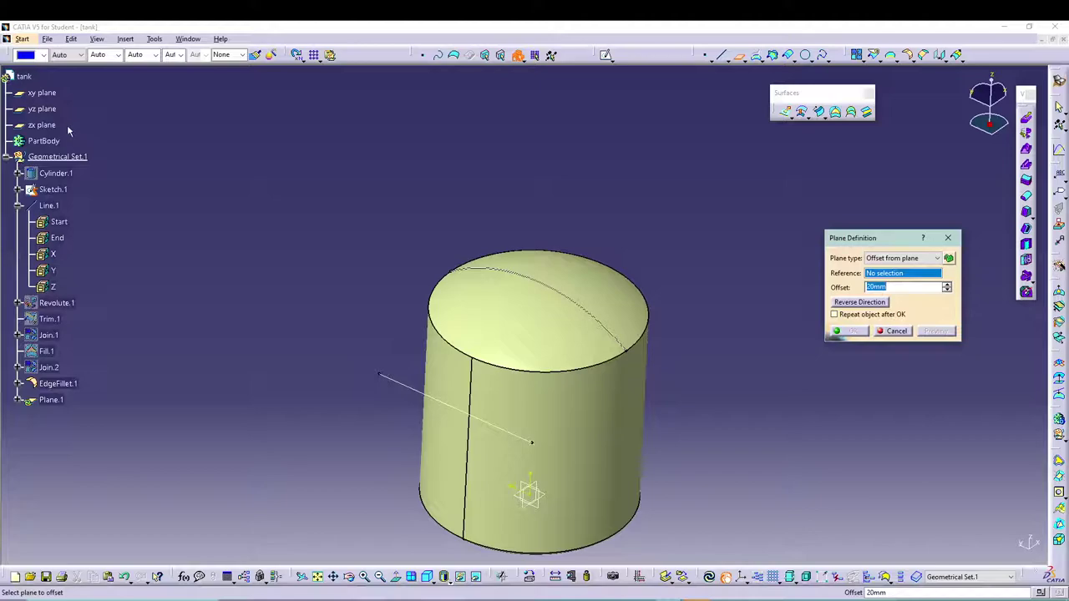
click(42, 92)
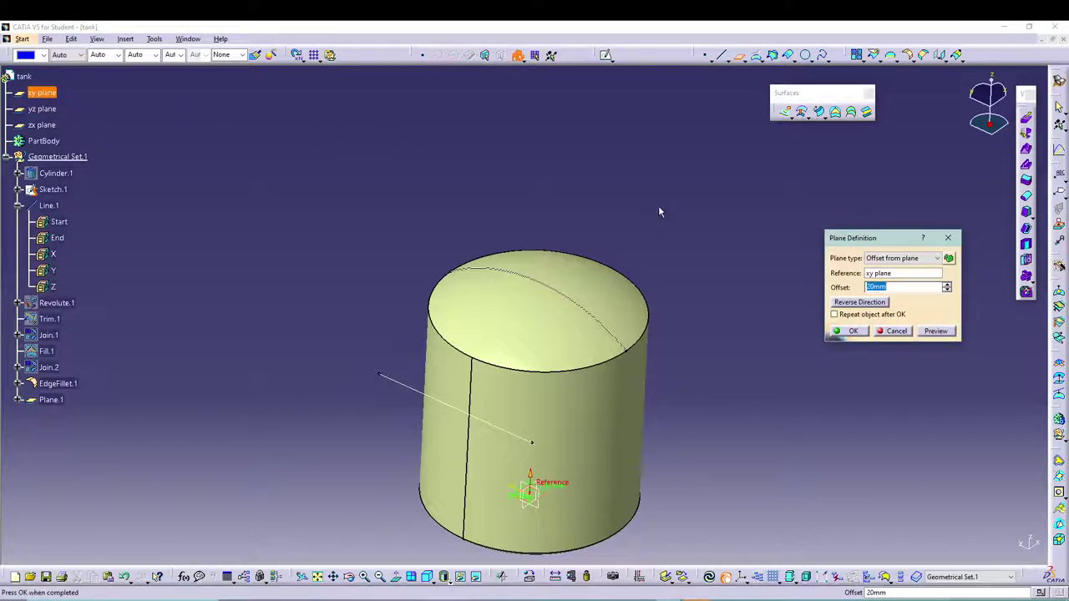
text(920)
click(939, 332)
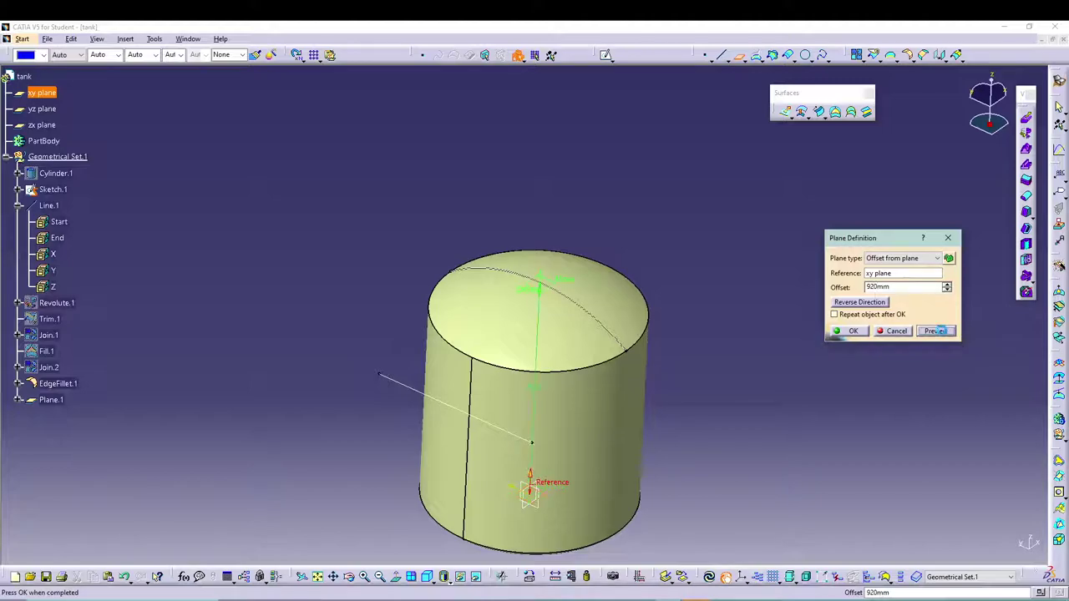
click(842, 331)
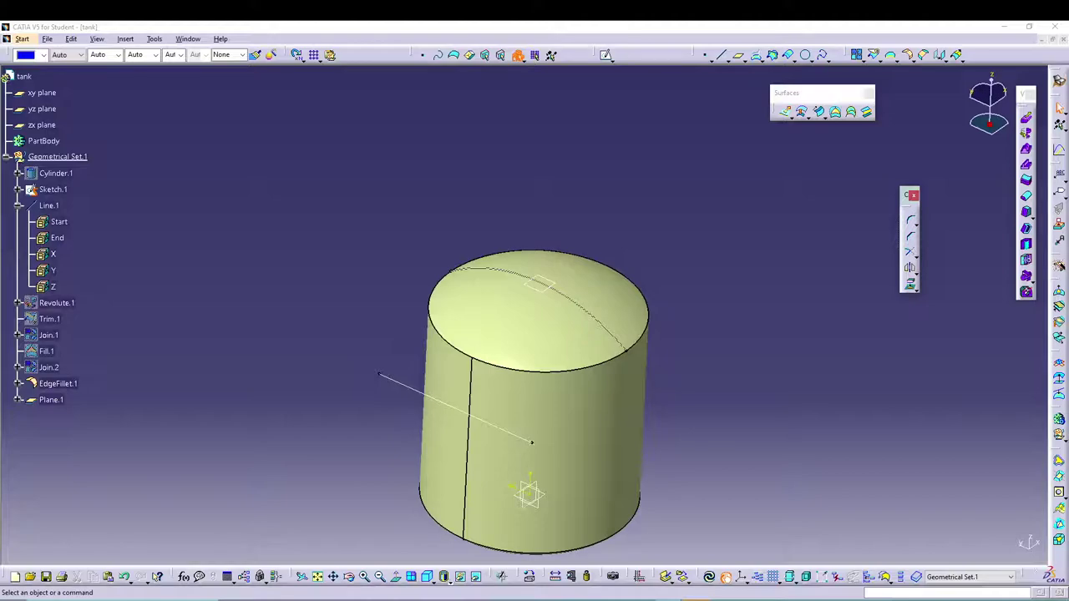
Step: Sketch a centered rectangle about 459 mm wide and 400 mm high on the new offset plane, centred on the sketch origin
click(541, 285)
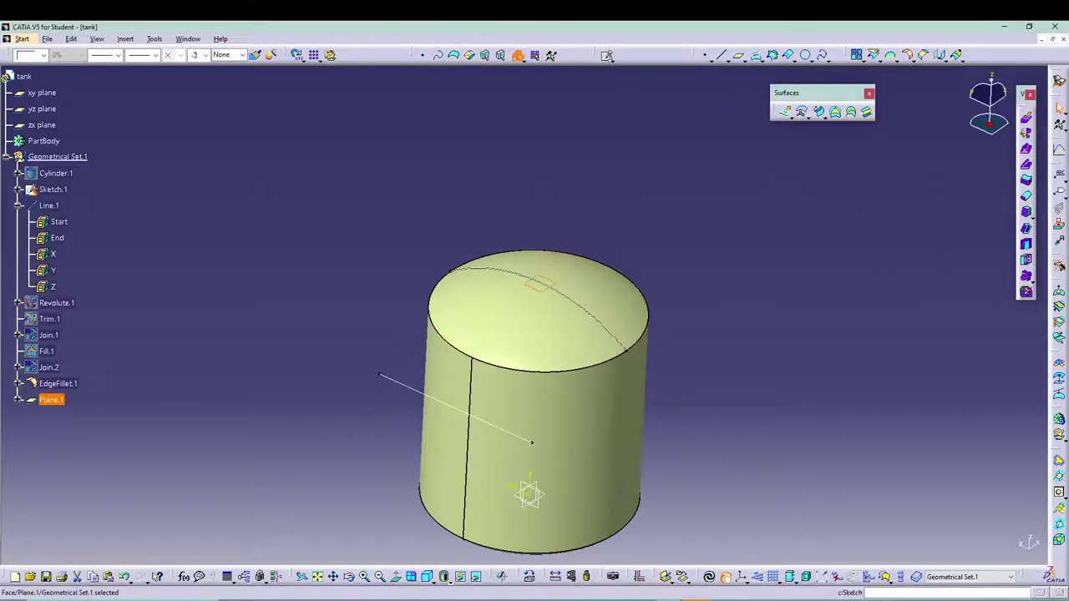
click(607, 55)
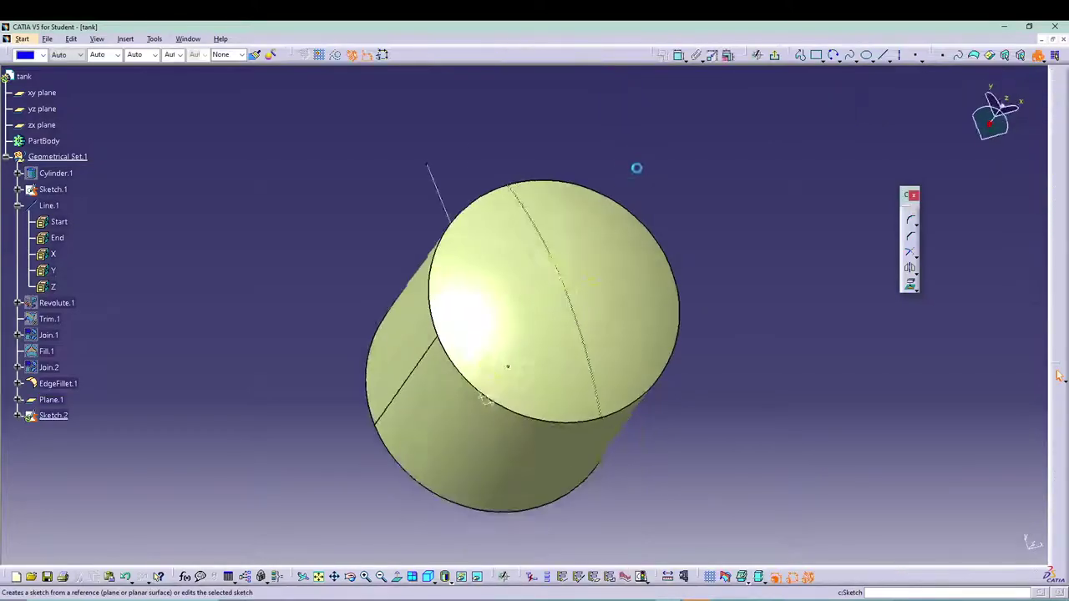
click(817, 55)
click(820, 61)
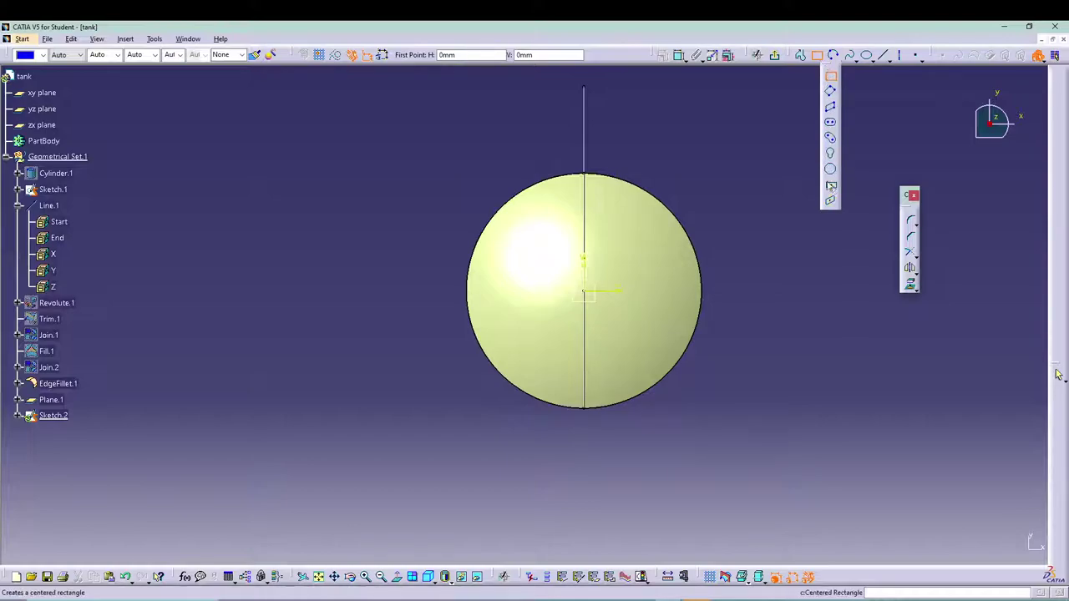
click(832, 187)
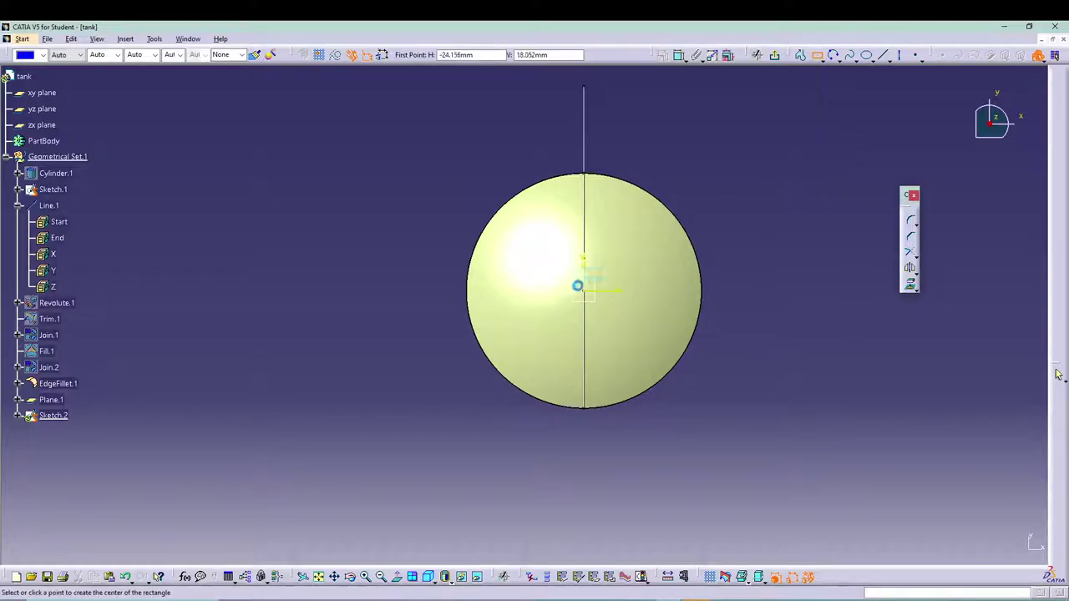
click(584, 292)
click(652, 232)
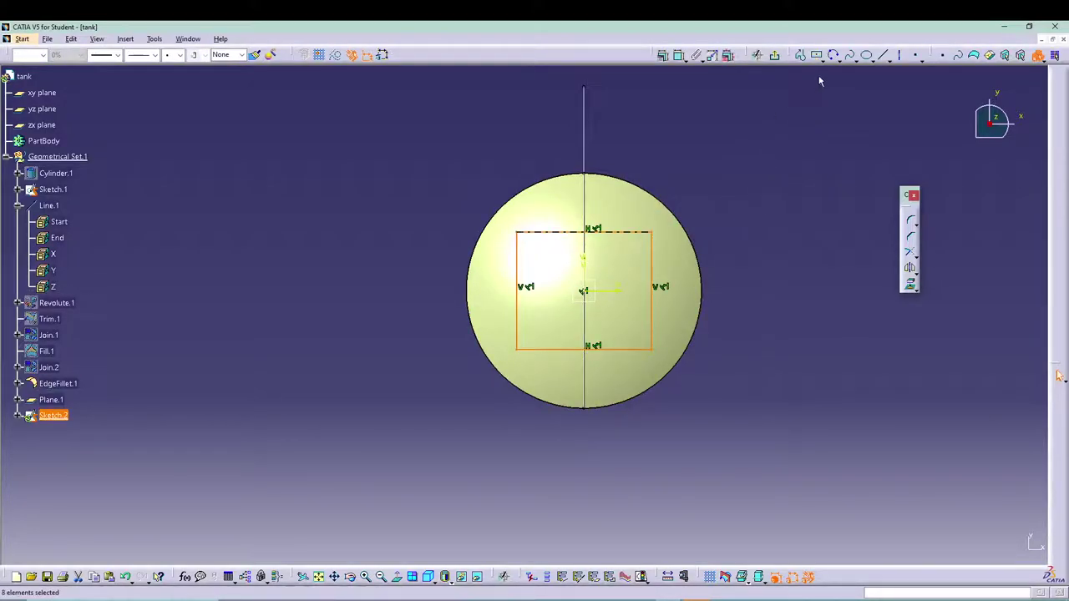
Step: Dimension the centered rectangle's width and height to 300 mm each and finish the sketch
click(684, 150)
click(612, 232)
click(646, 139)
double_click(642, 138)
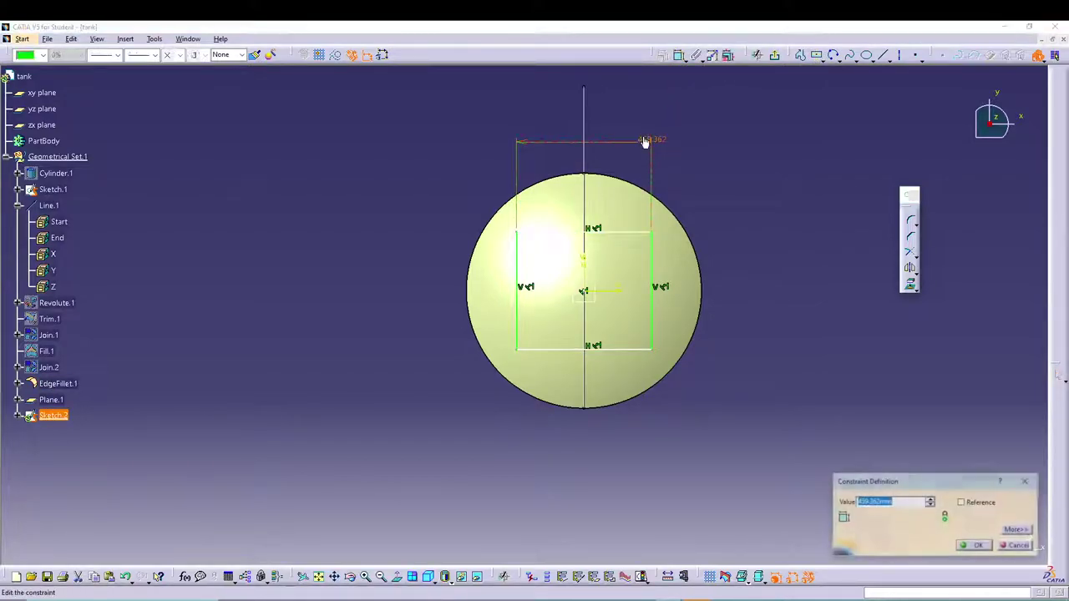
text(300)
key(Return)
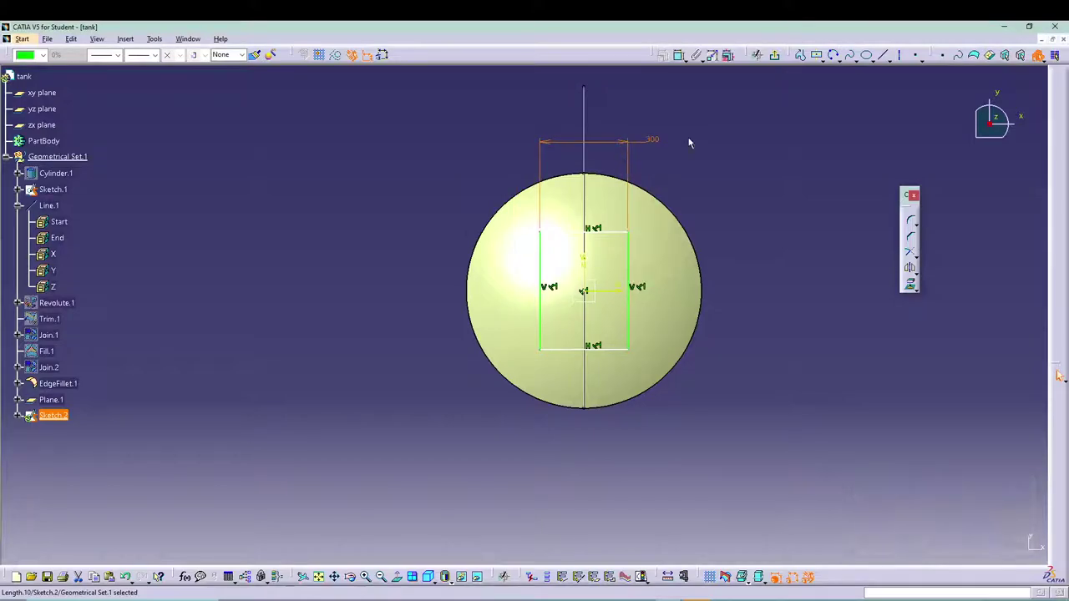
click(680, 125)
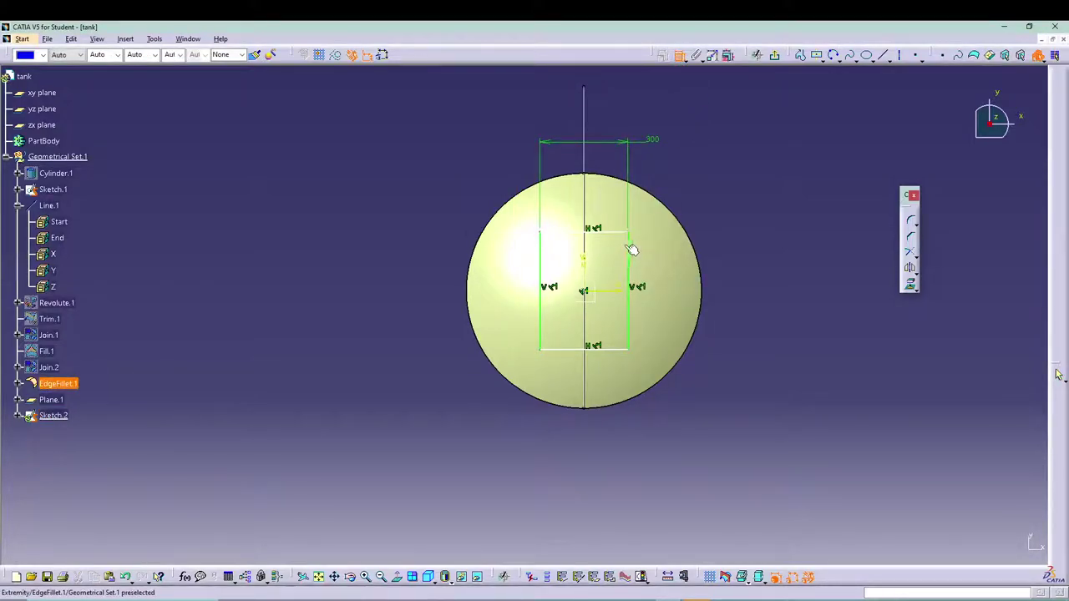
click(629, 245)
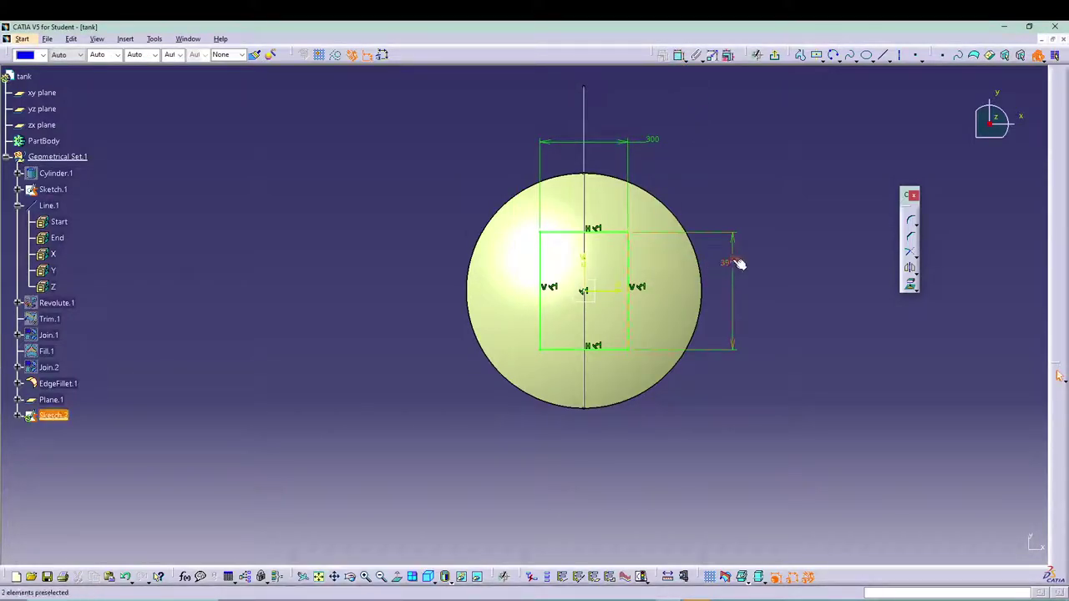
double_click(739, 263)
text(300)
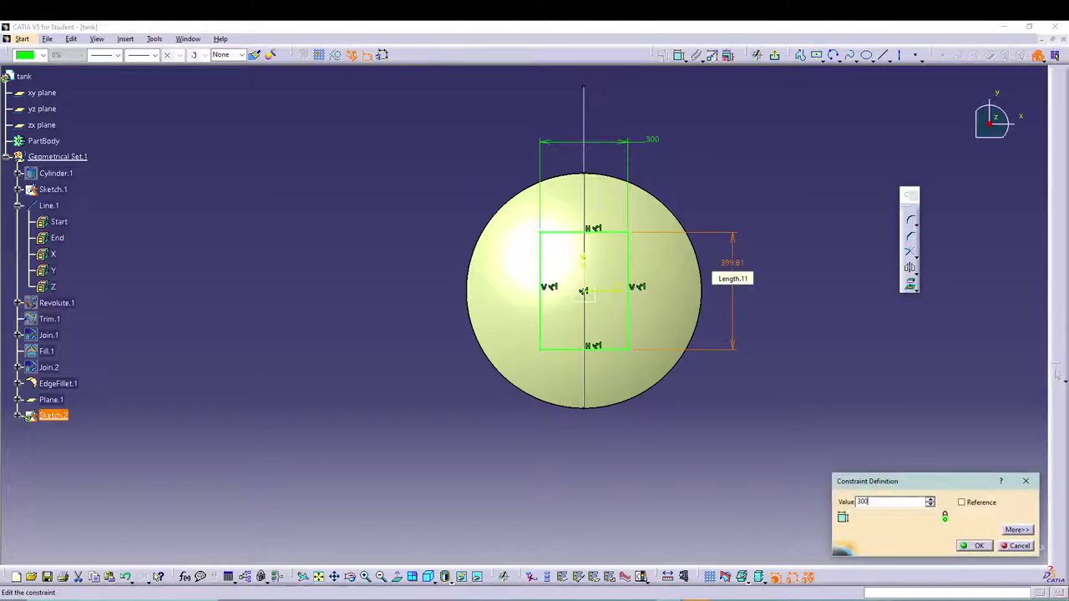
key(Return)
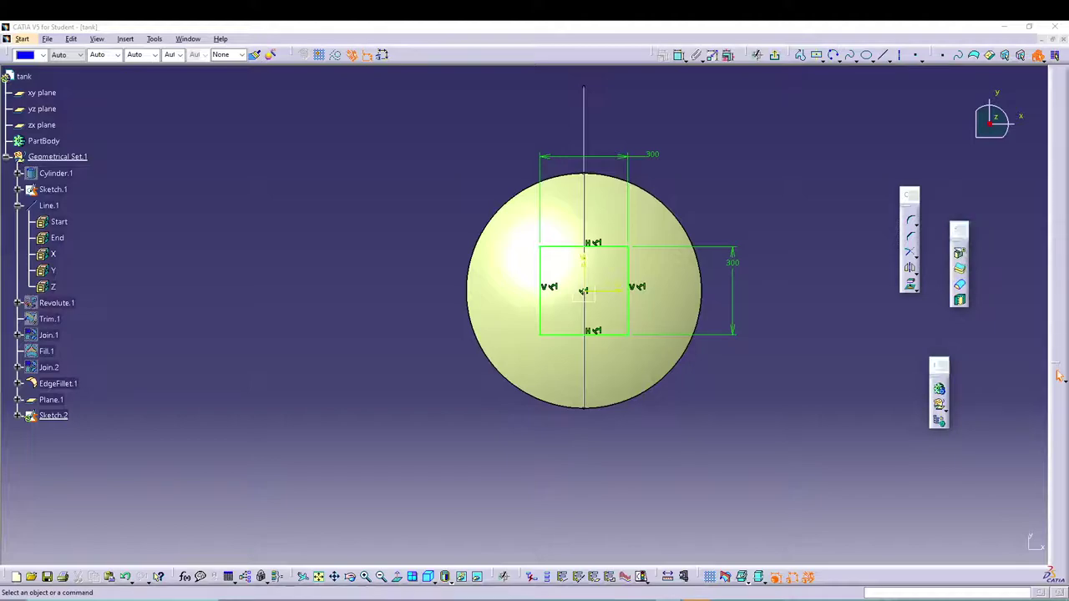
click(773, 57)
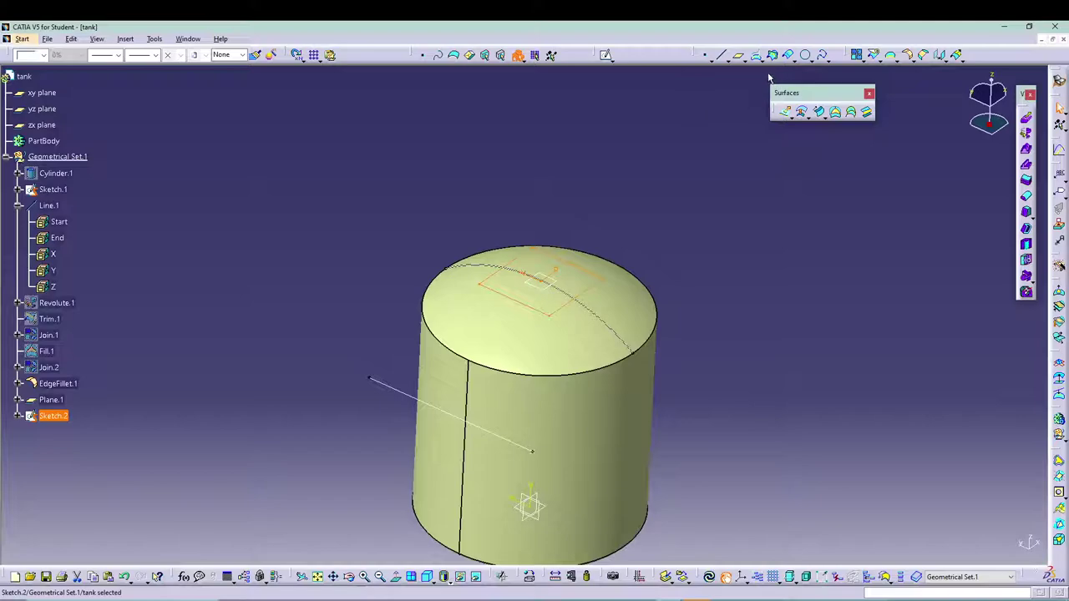
Step: Extrude the square sketch as a surface along its normal, up to the filleted tank surface (EdgeFillet.1)
click(786, 113)
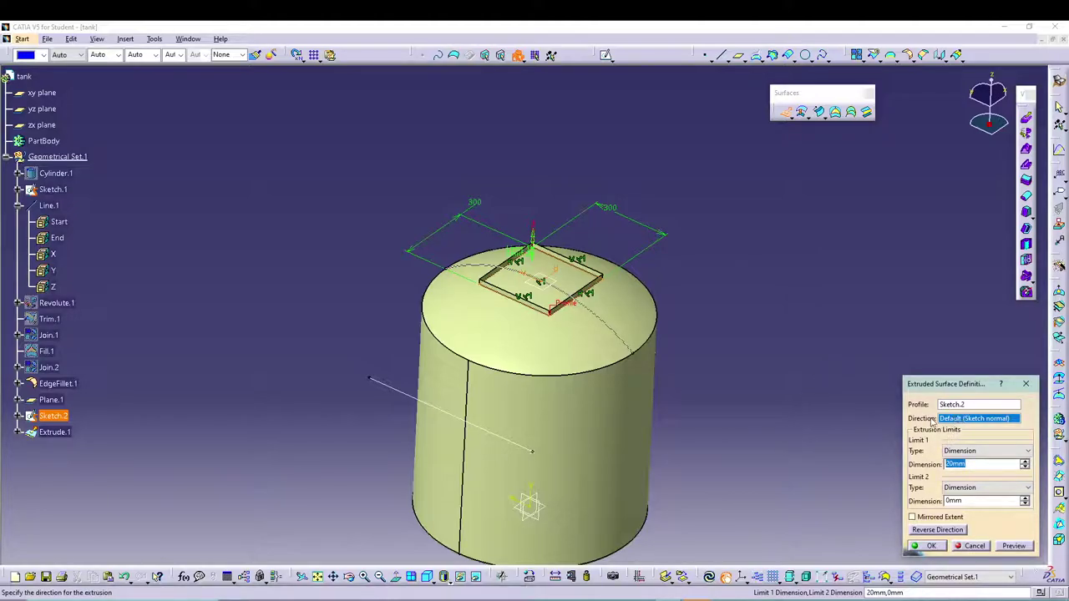
click(948, 451)
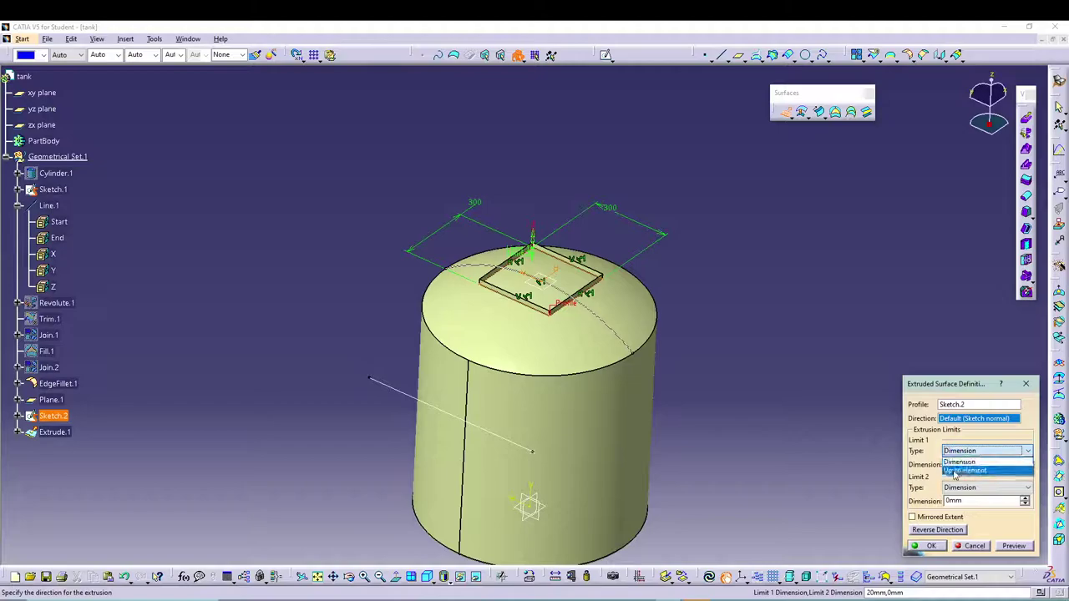
click(968, 470)
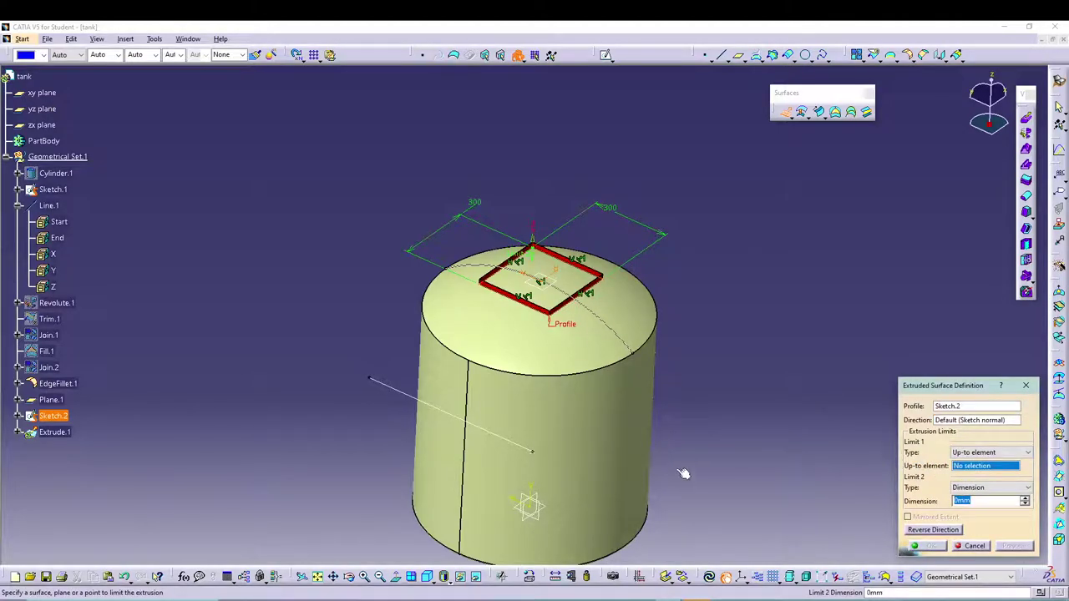
middle_drag(742, 436, 742, 361)
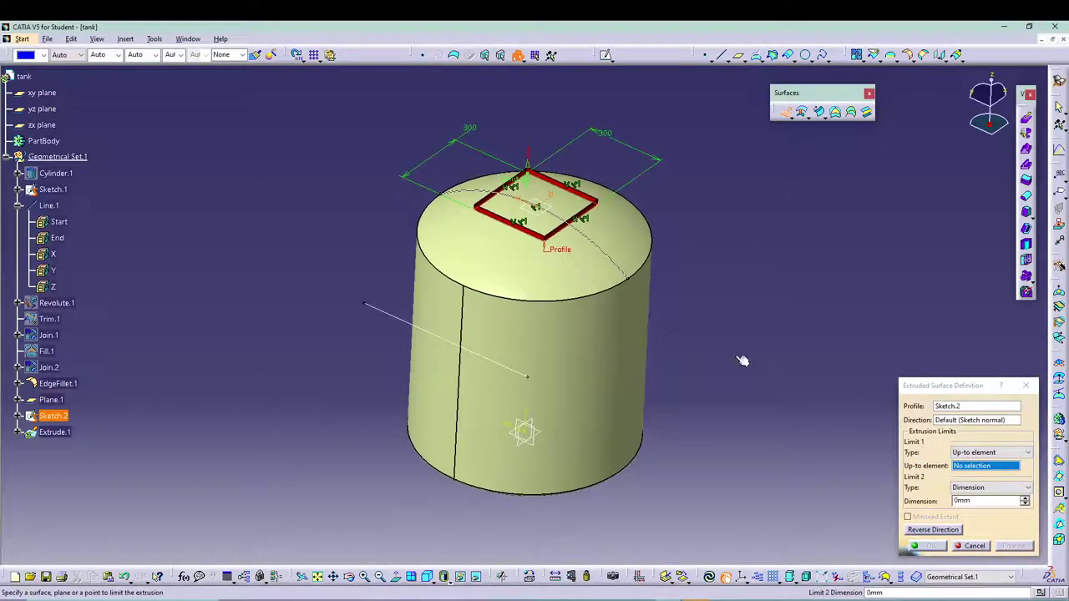
click(568, 282)
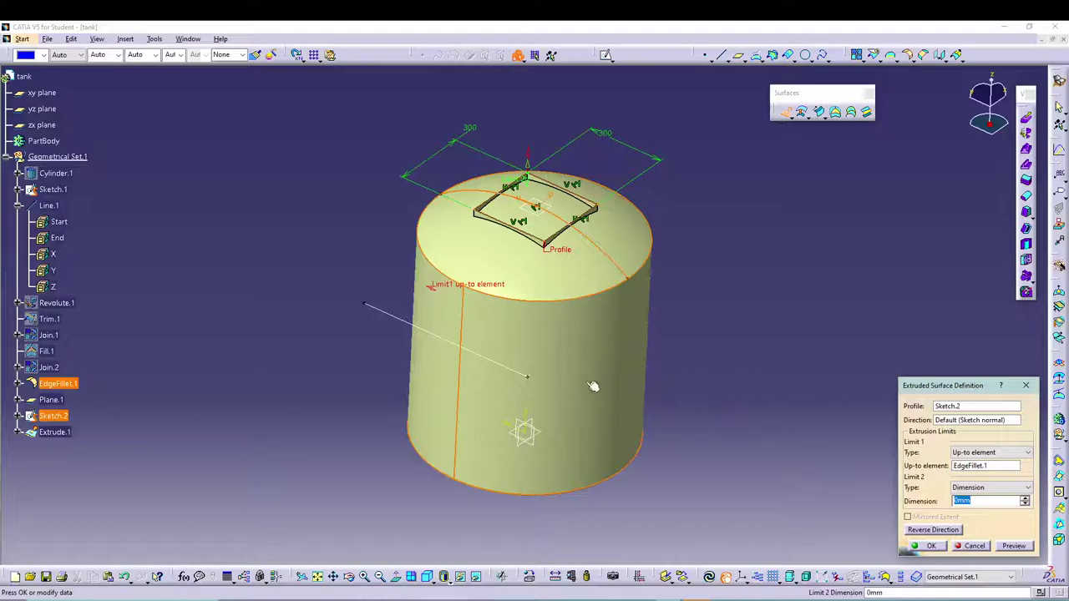
click(925, 546)
Step: Hide the construction geometry Line.1, Sketch.1, Plane.1 and Sketch.2
middle_drag(717, 214, 474, 299)
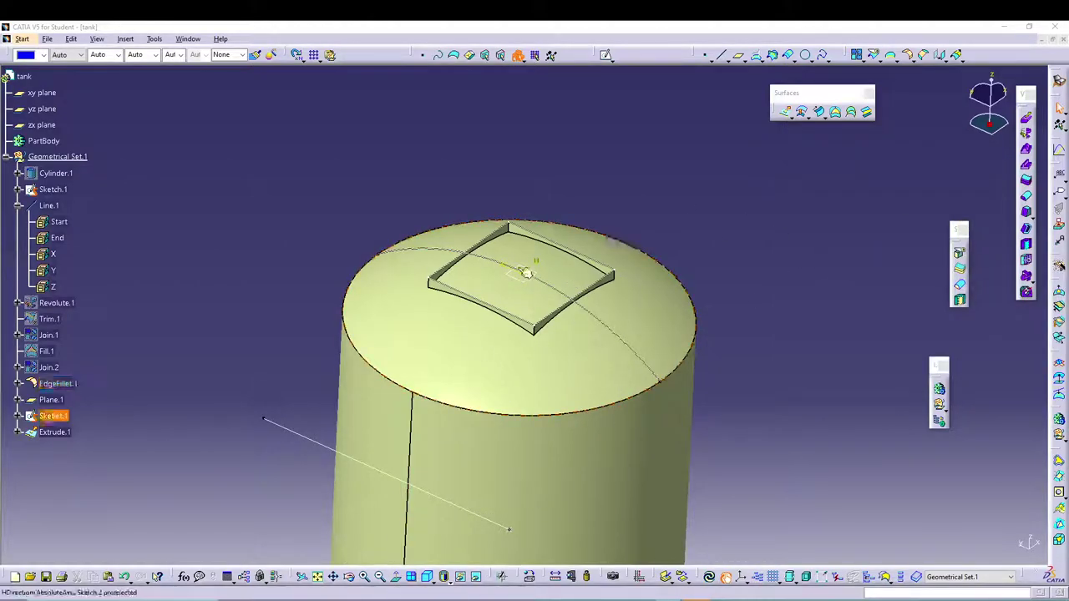
middle_click(715, 294)
middle_drag(714, 294, 774, 286)
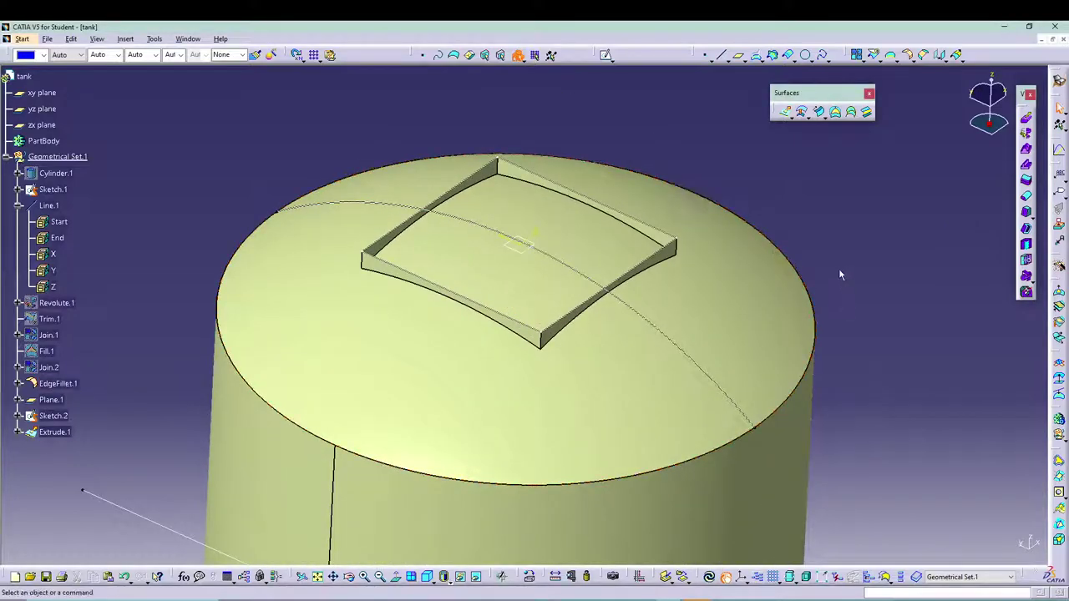
middle_drag(839, 268, 354, 445)
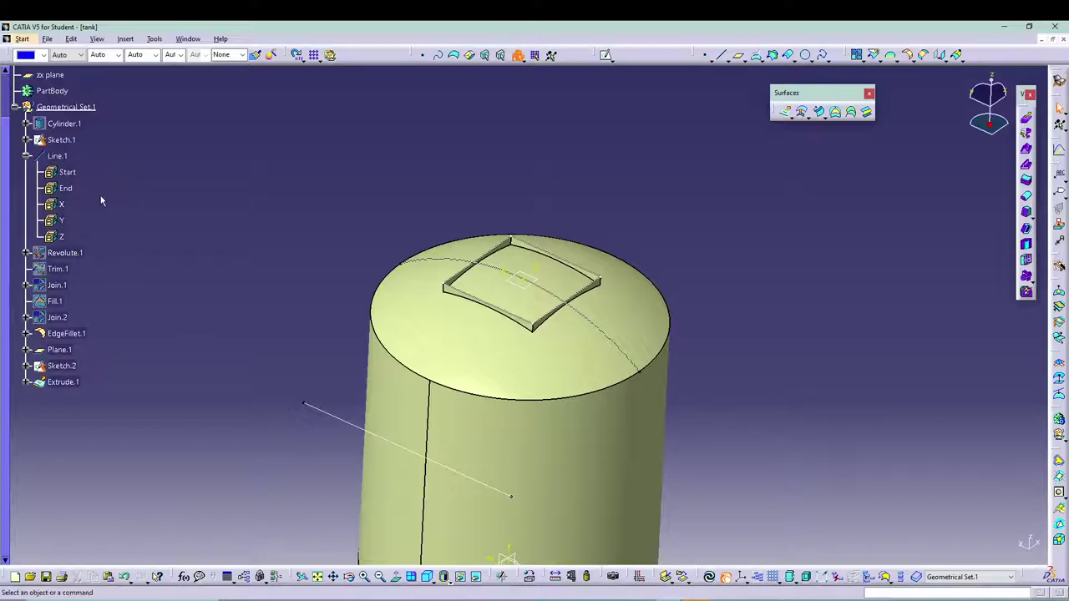
right_click(57, 156)
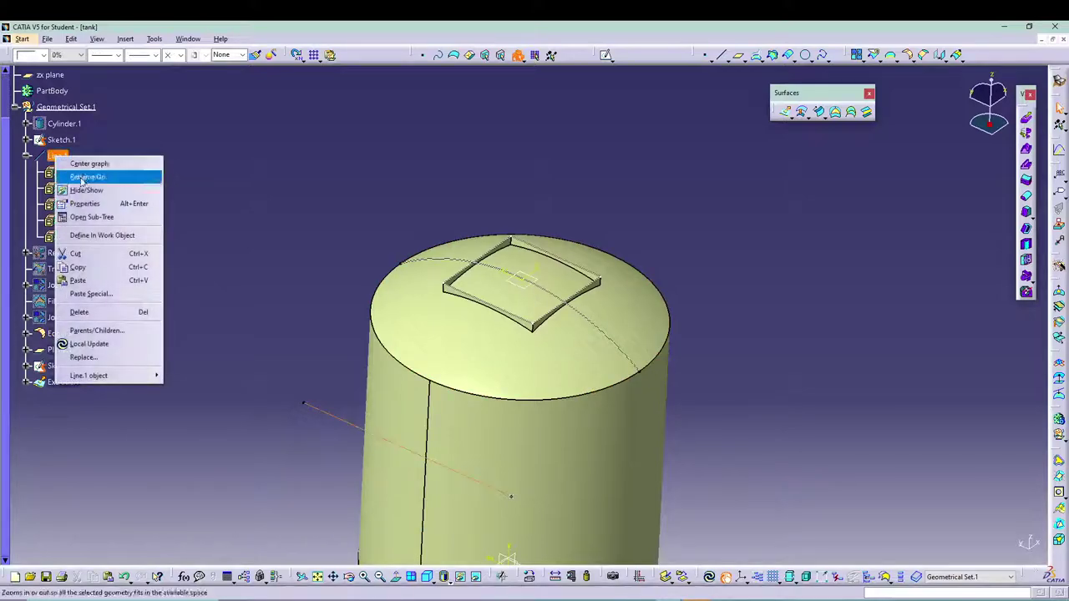
click(86, 191)
right_click(67, 142)
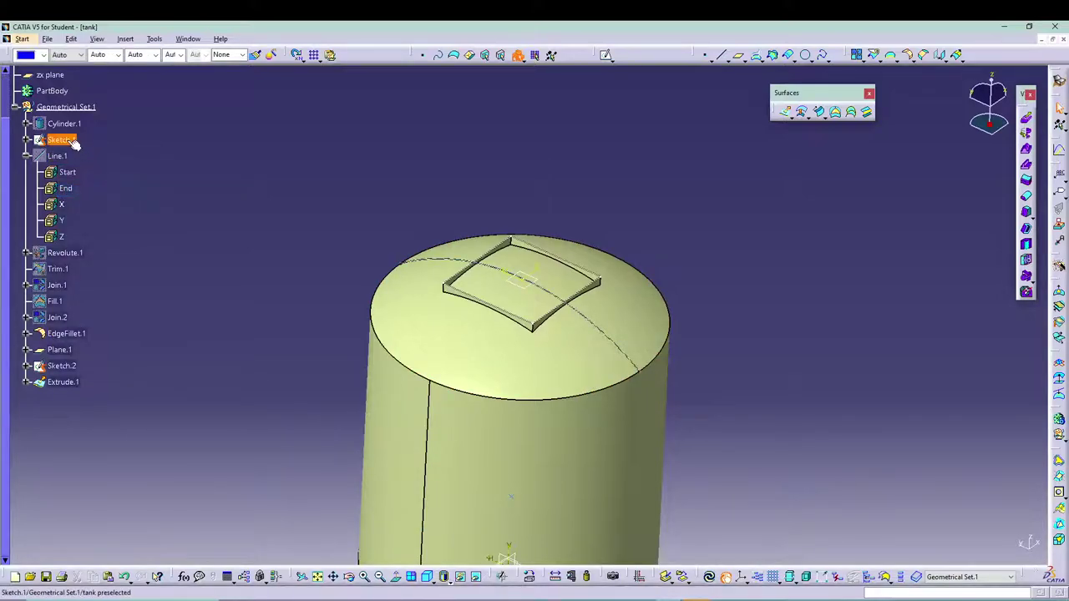
click(103, 176)
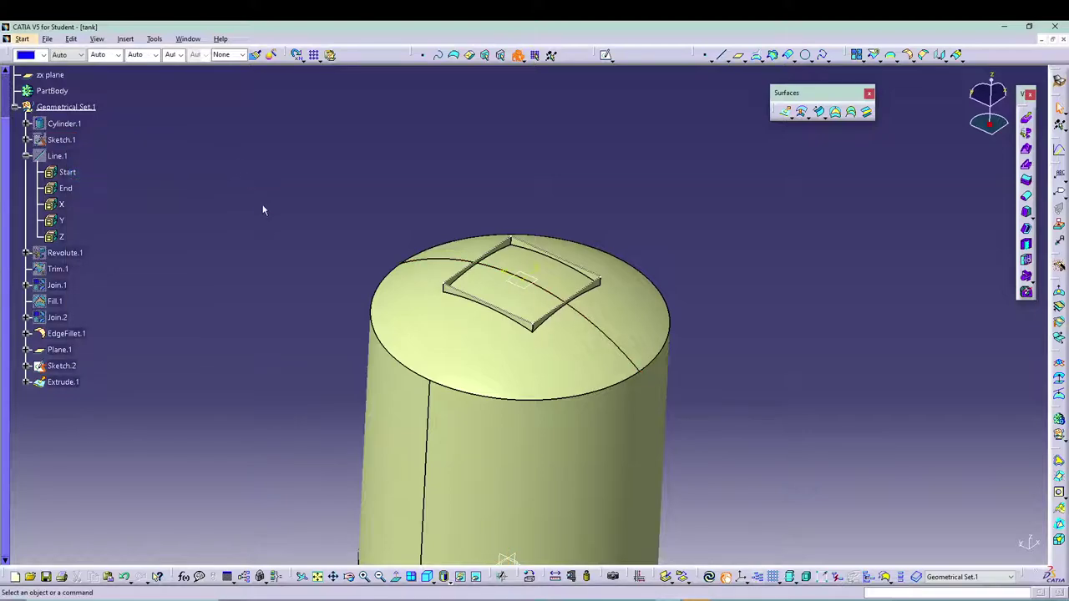
right_click(59, 355)
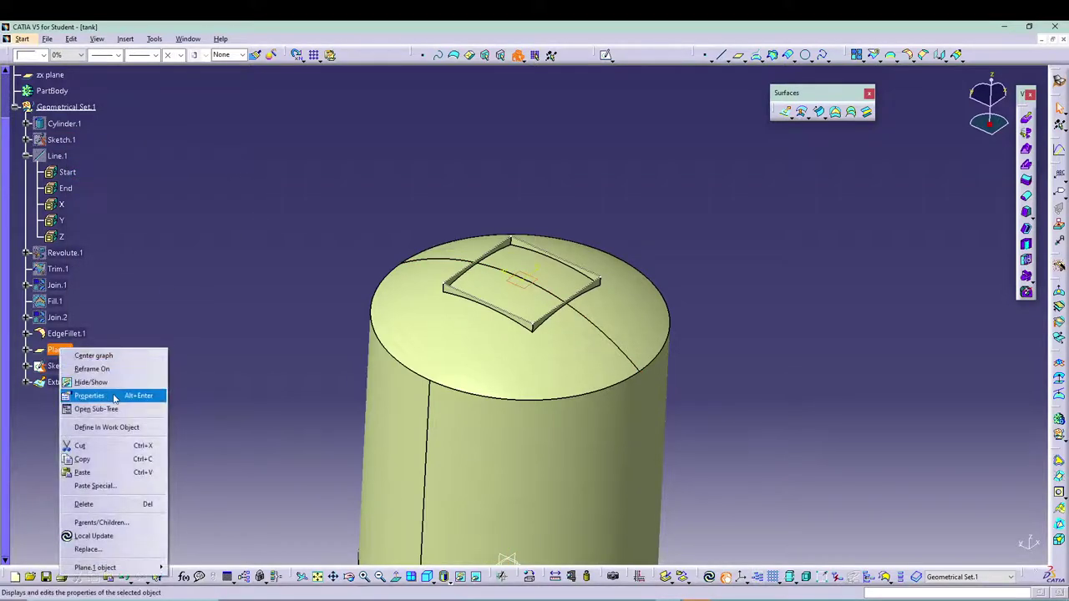
click(86, 392)
click(206, 319)
middle_drag(255, 314, 252, 249)
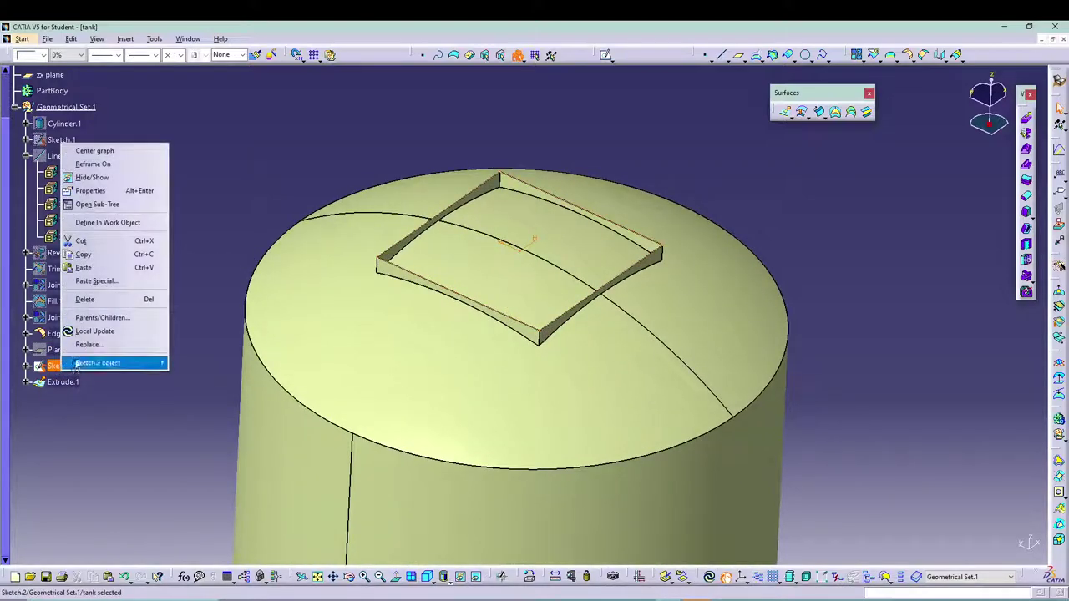
click(92, 177)
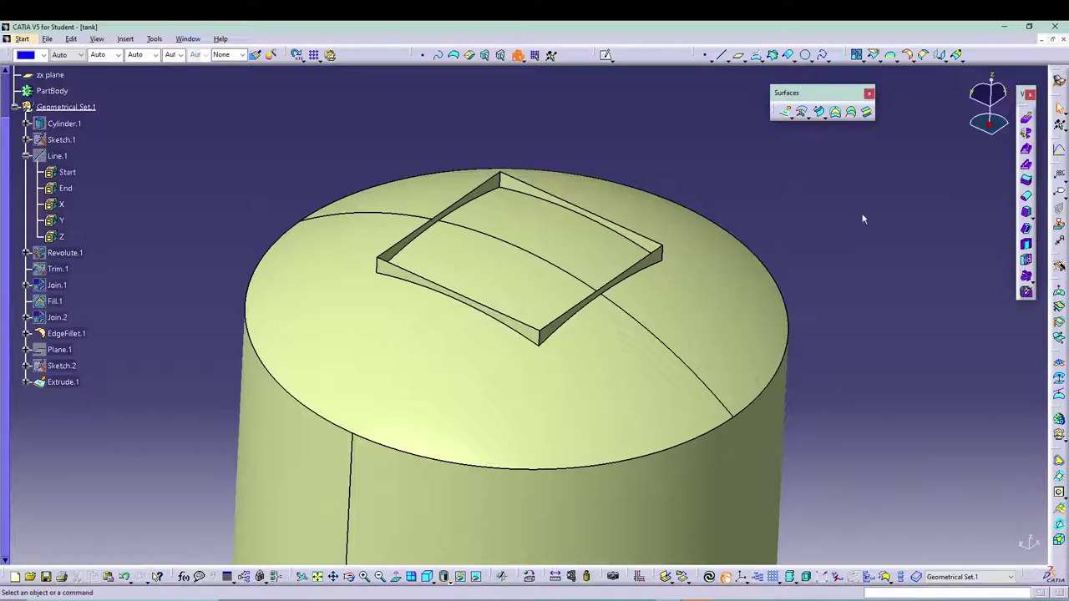
Step: Trim the filleted tank surface (EdgeFillet.1) with the square collar Extrude.1, keeping the collar walls and removing the dome area inside them
click(880, 61)
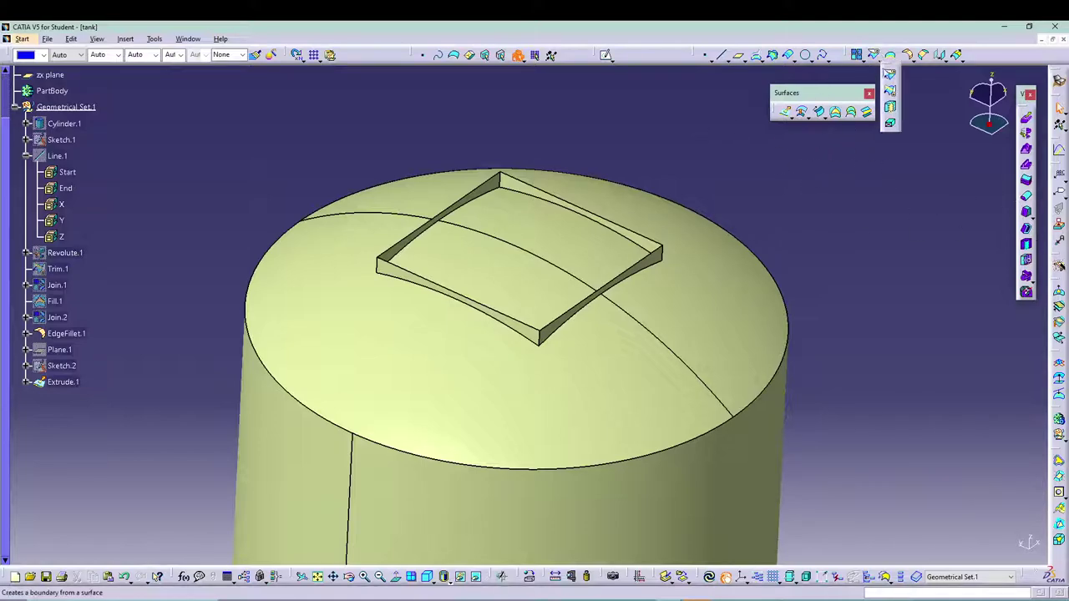
click(890, 121)
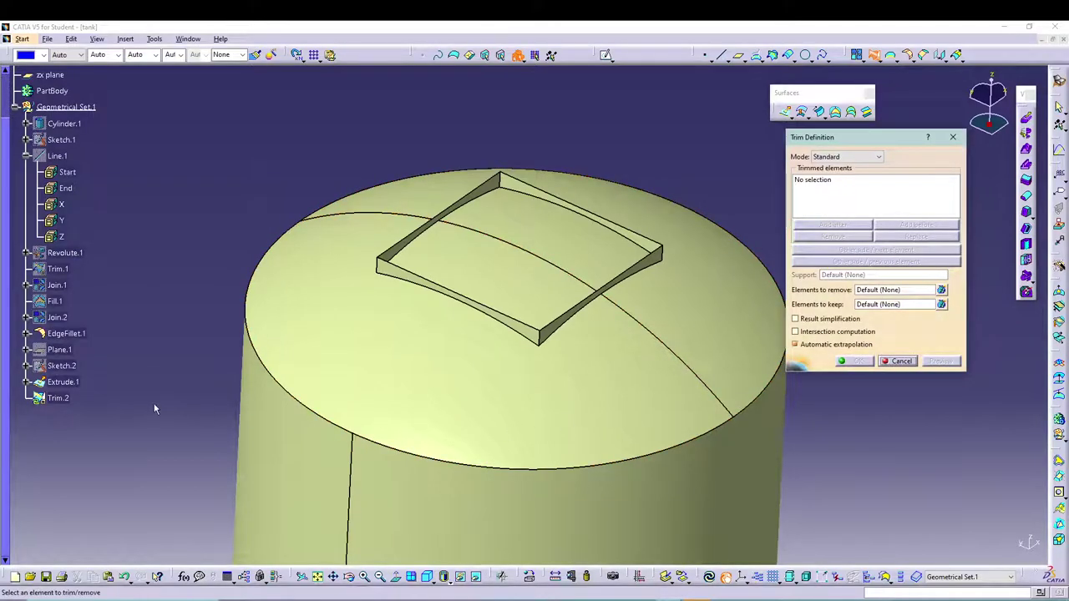
click(425, 406)
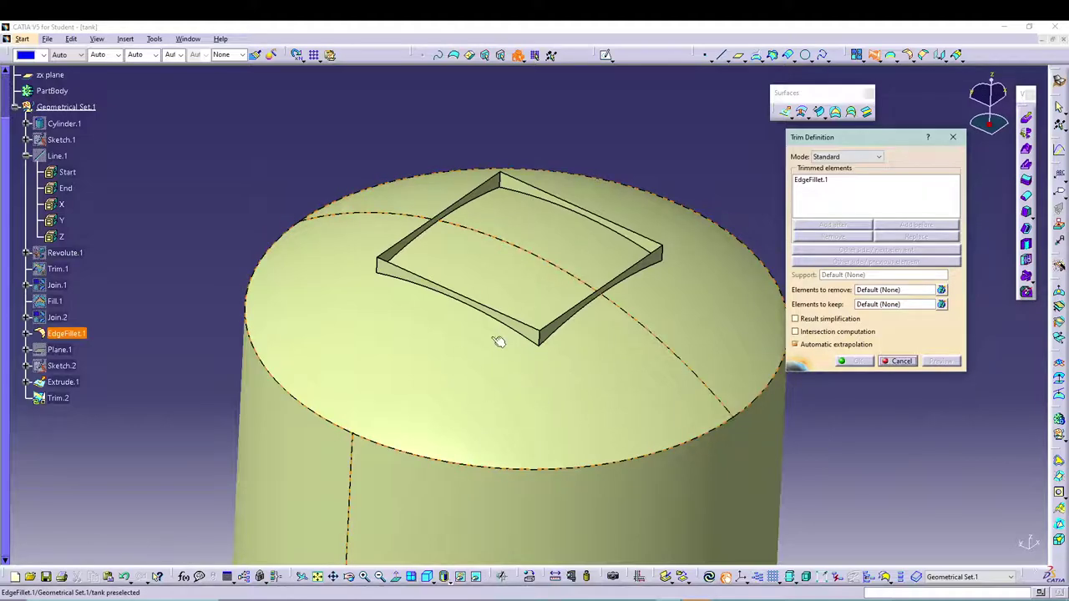
click(391, 269)
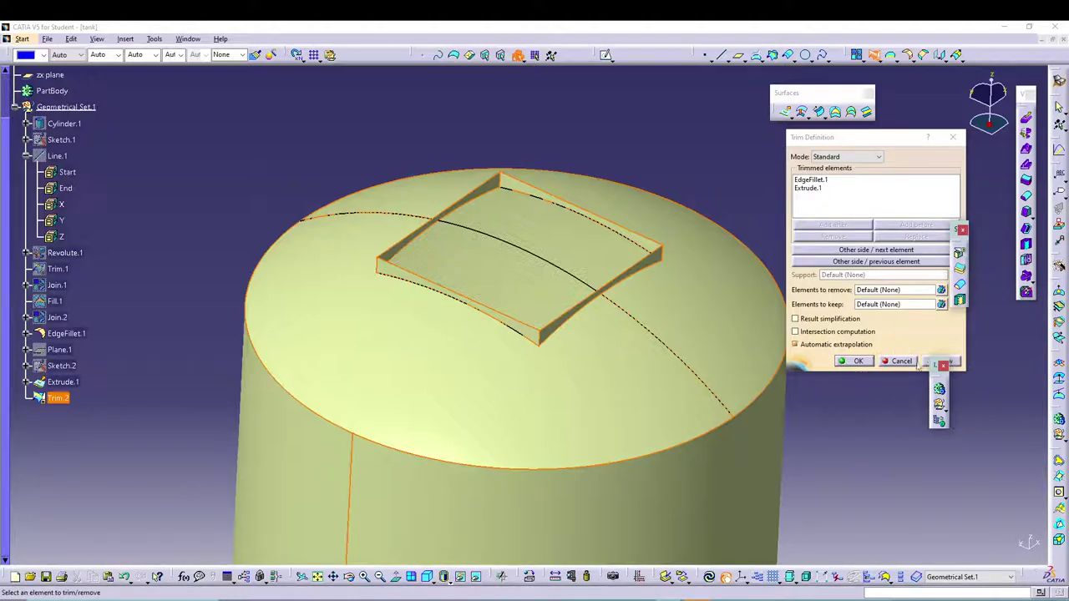
drag(934, 366, 989, 414)
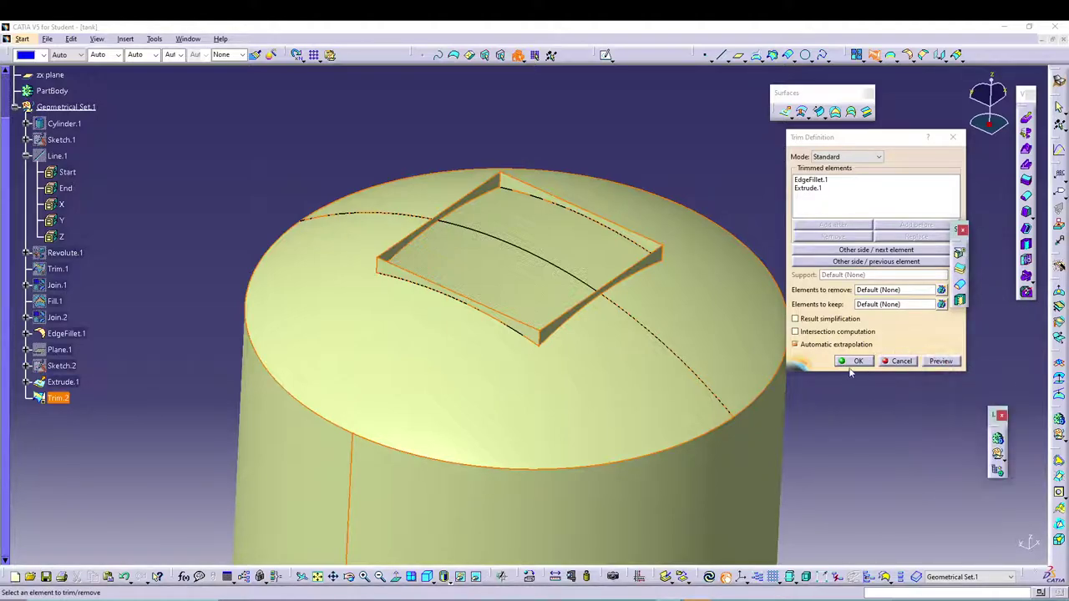
click(863, 251)
click(864, 251)
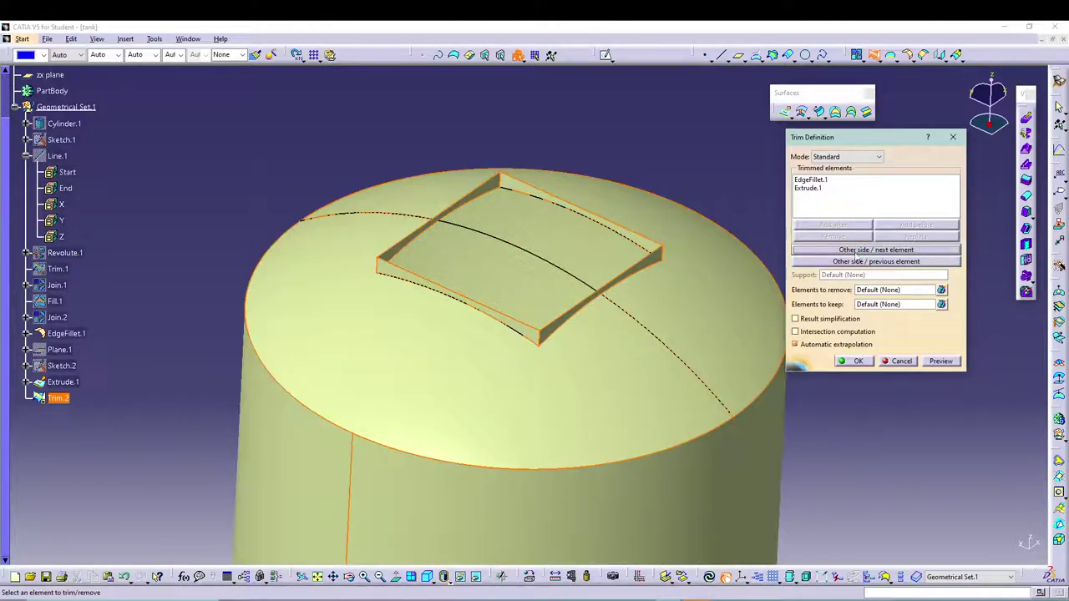
click(845, 263)
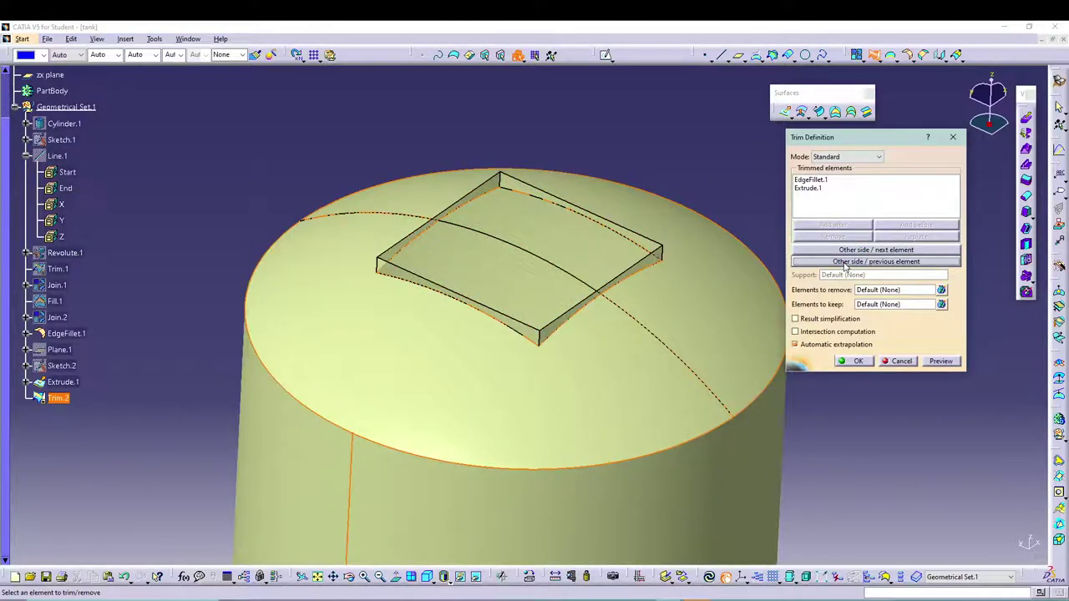
click(845, 263)
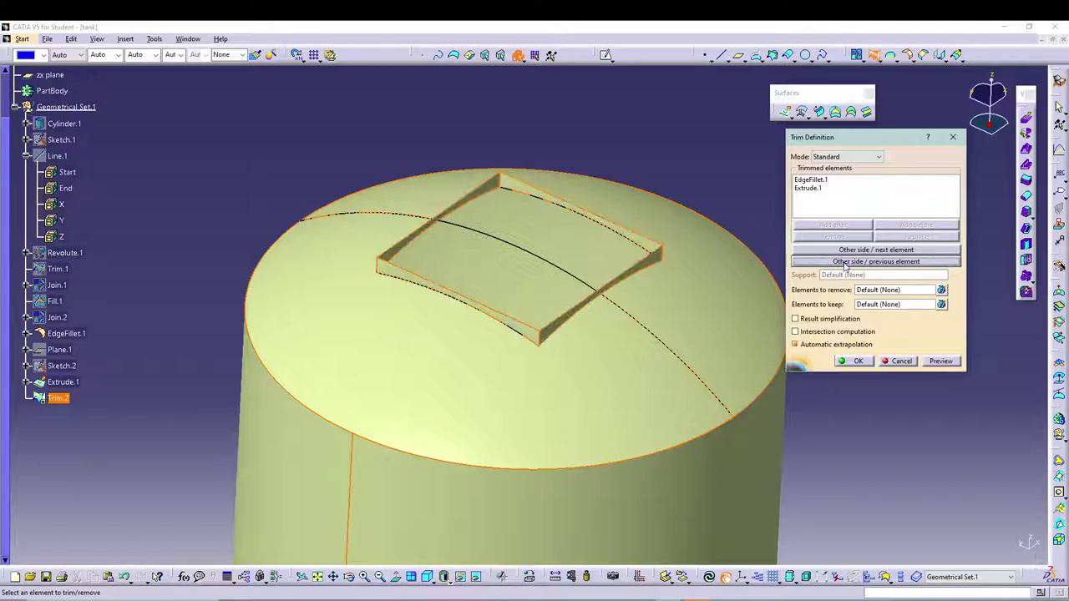
middle_drag(675, 318, 576, 376)
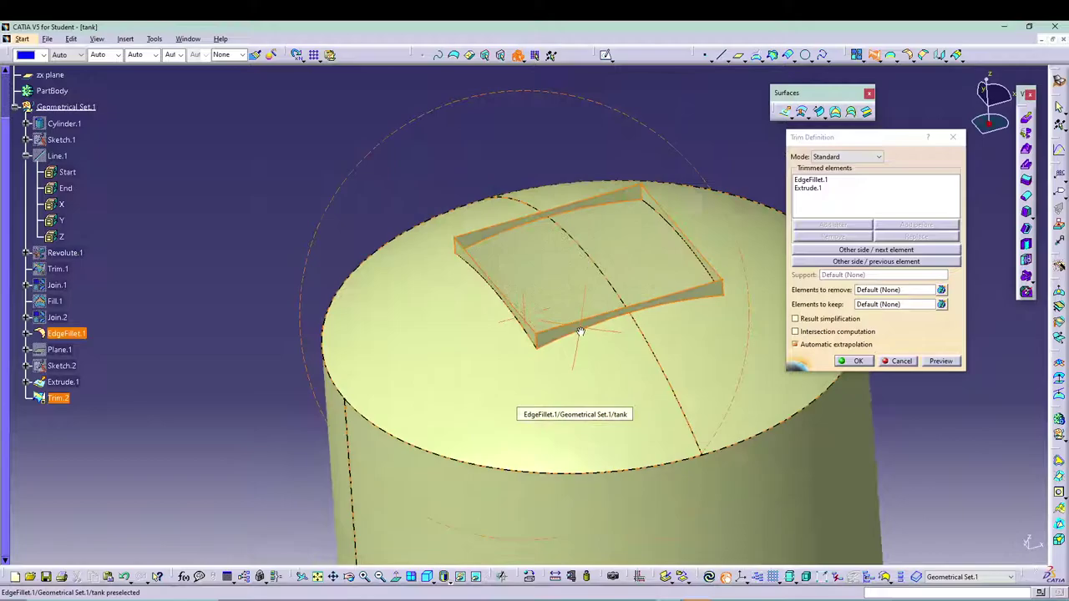
click(854, 360)
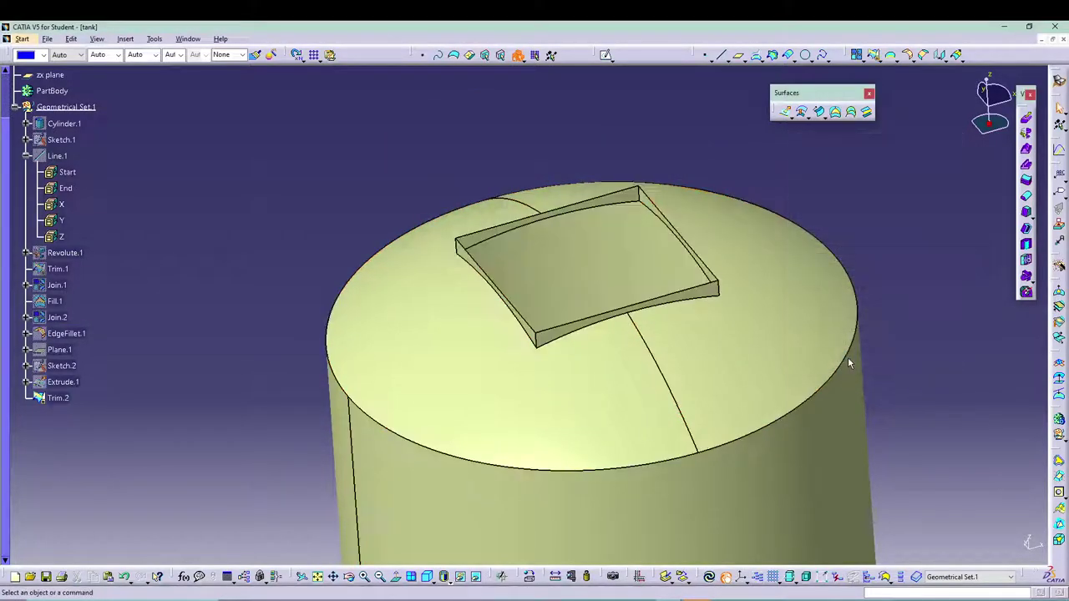
middle_drag(837, 247, 815, 307)
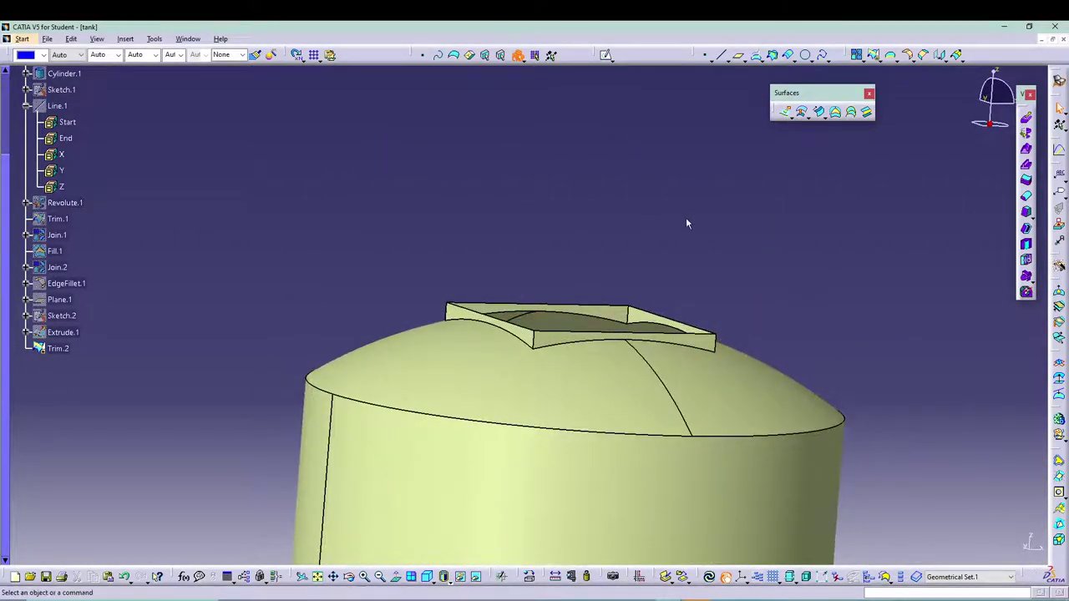
middle_drag(644, 214, 633, 253)
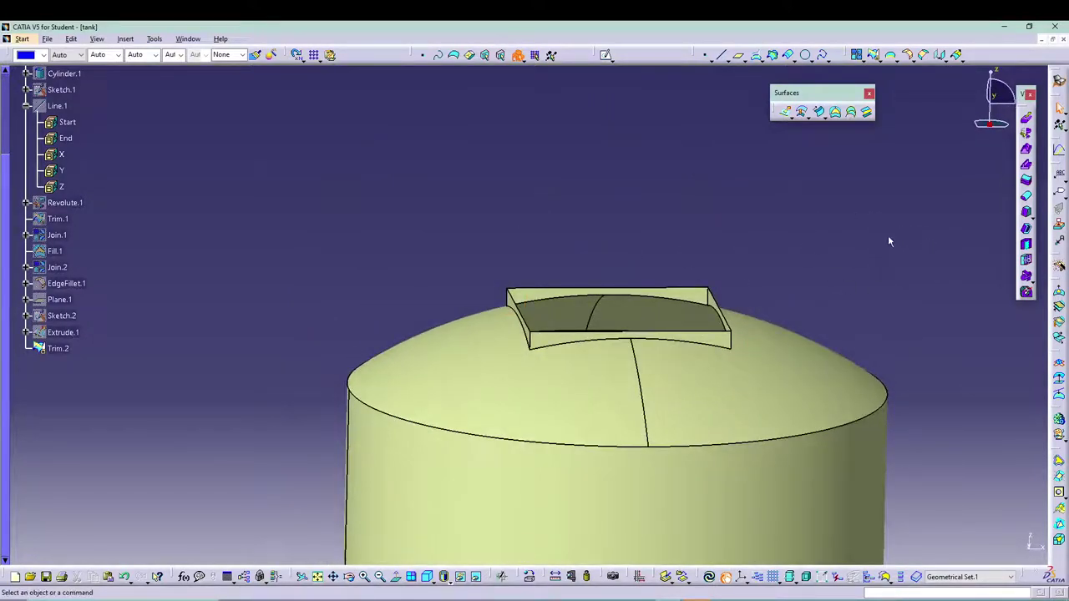
double_click(60, 349)
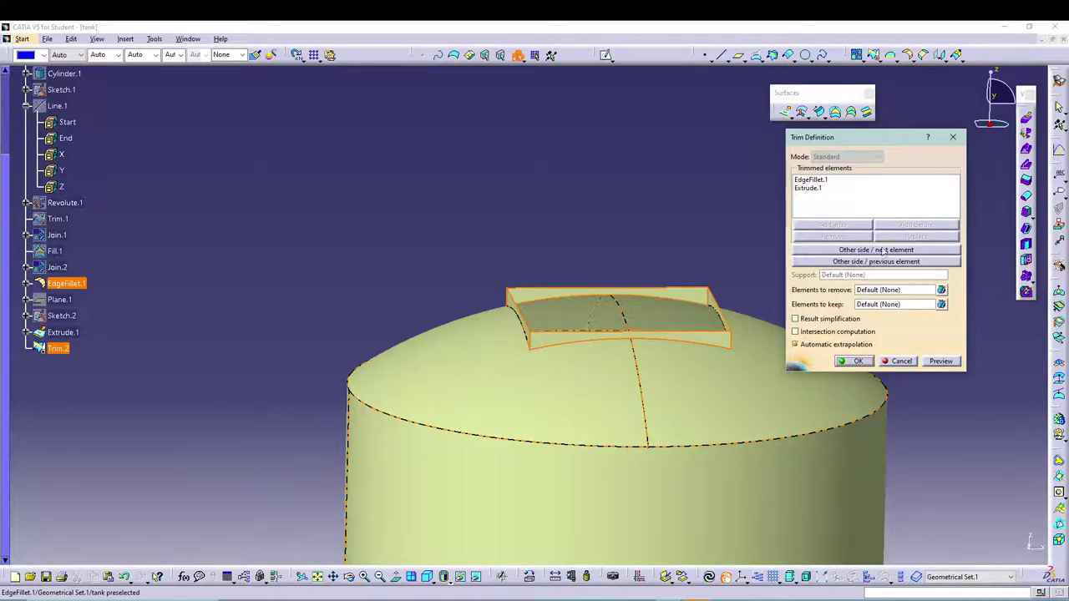
click(953, 137)
click(558, 204)
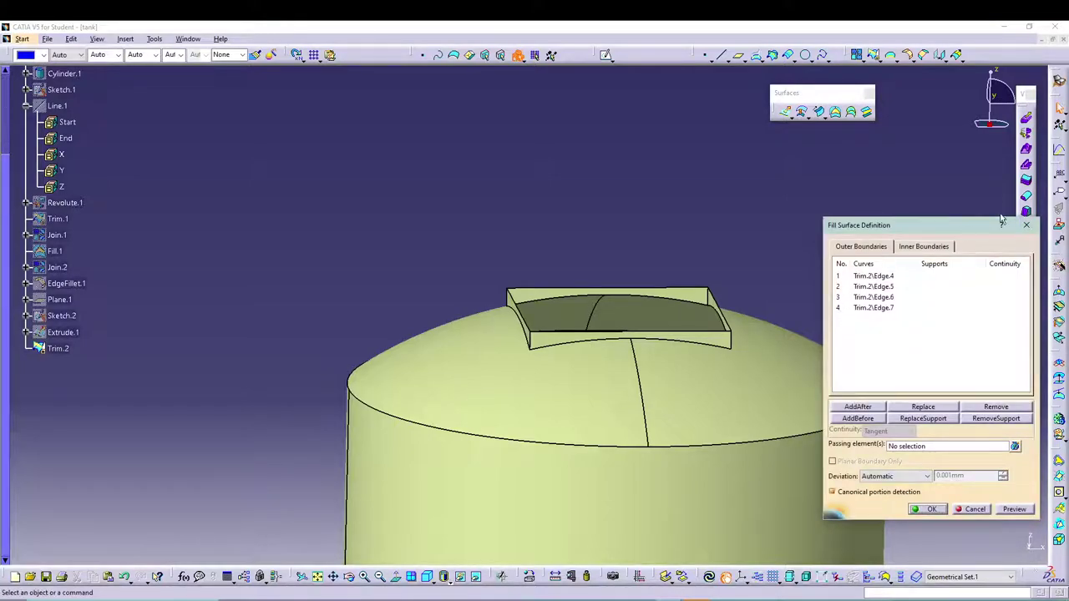
click(1026, 224)
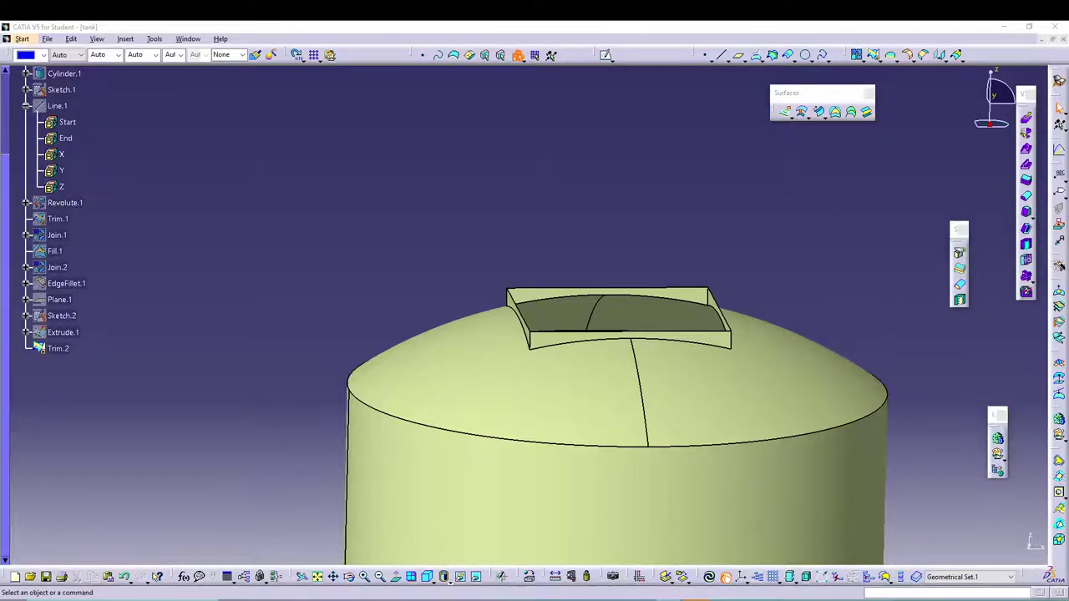
Step: Create a Fill surface across the top of the square collar, bounded by its four upper edges
mouse_move(470, 250)
middle_down()
mouse_move(459, 239)
mouse_move(604, 238)
mouse_move(507, 245)
mouse_move(487, 295)
mouse_move(448, 303)
mouse_move(442, 258)
mouse_move(454, 239)
mouse_move(465, 259)
middle_up()
scroll(571, 264, down, 1)
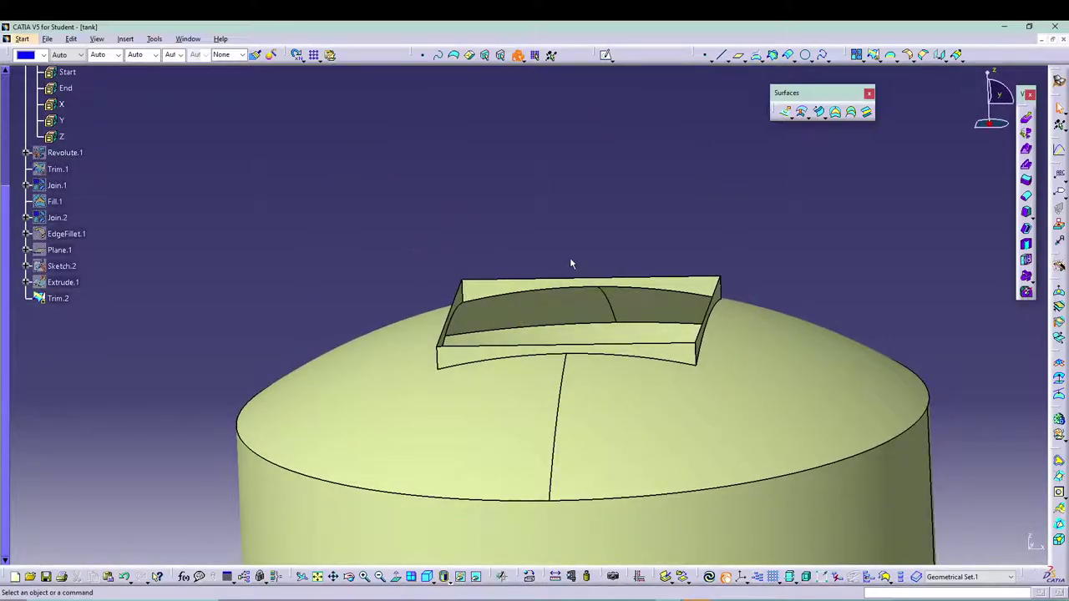
click(835, 112)
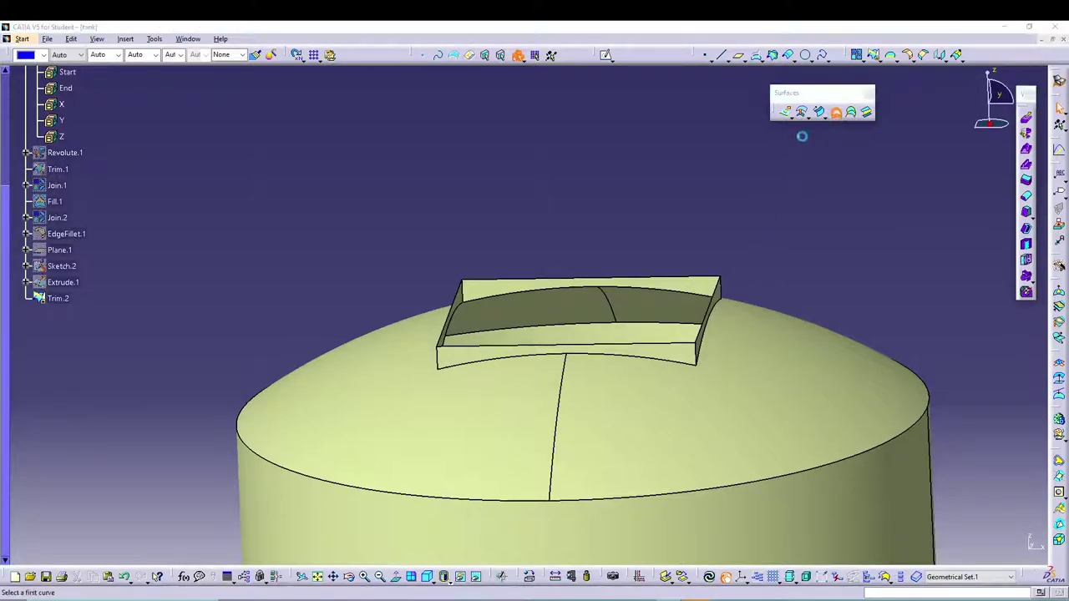
click(626, 280)
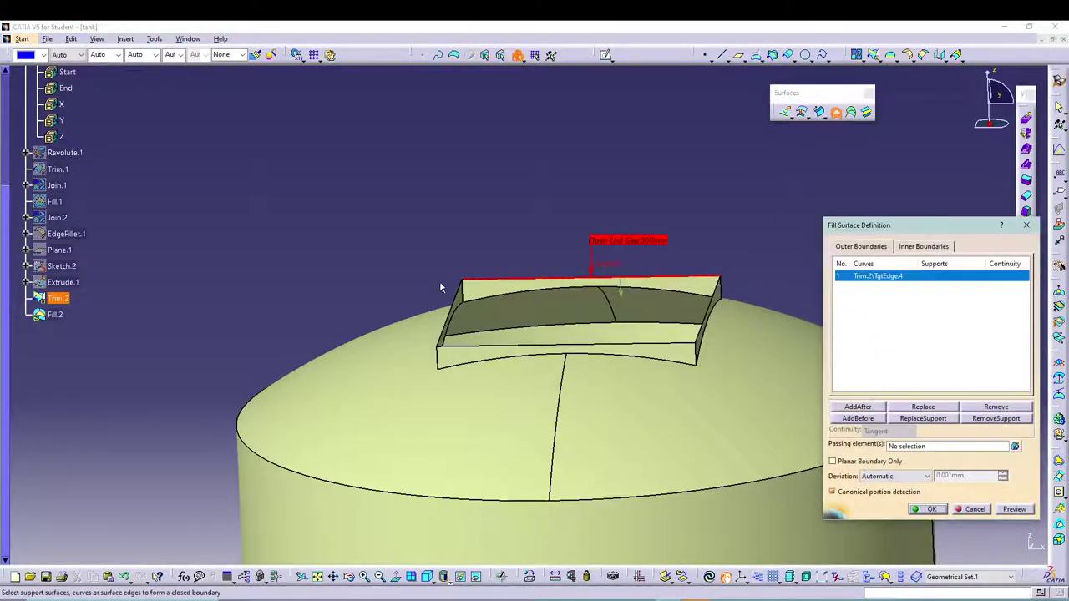
click(460, 302)
click(491, 350)
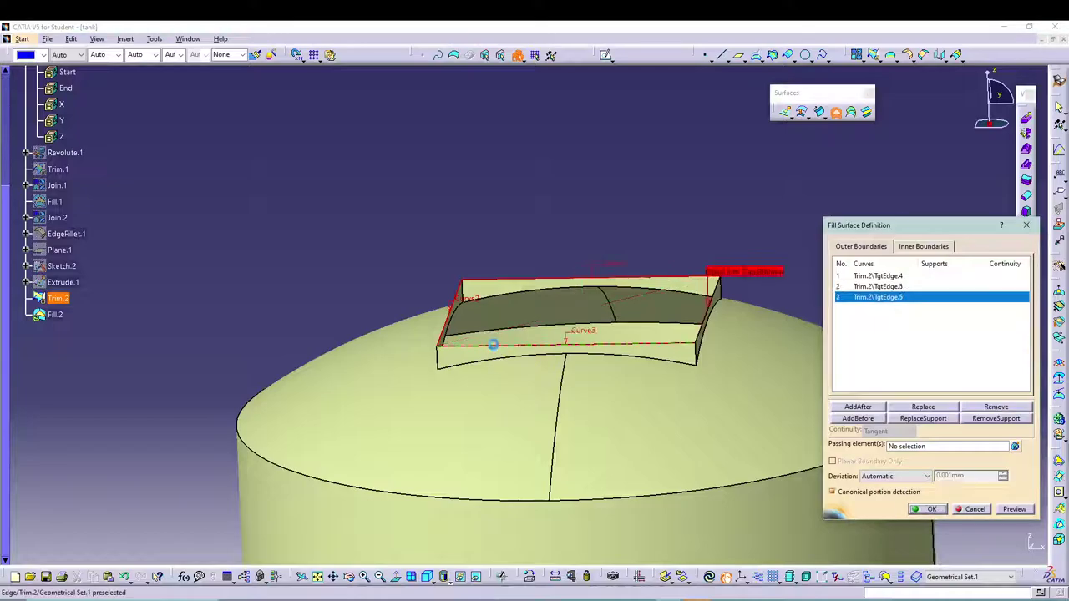
click(712, 315)
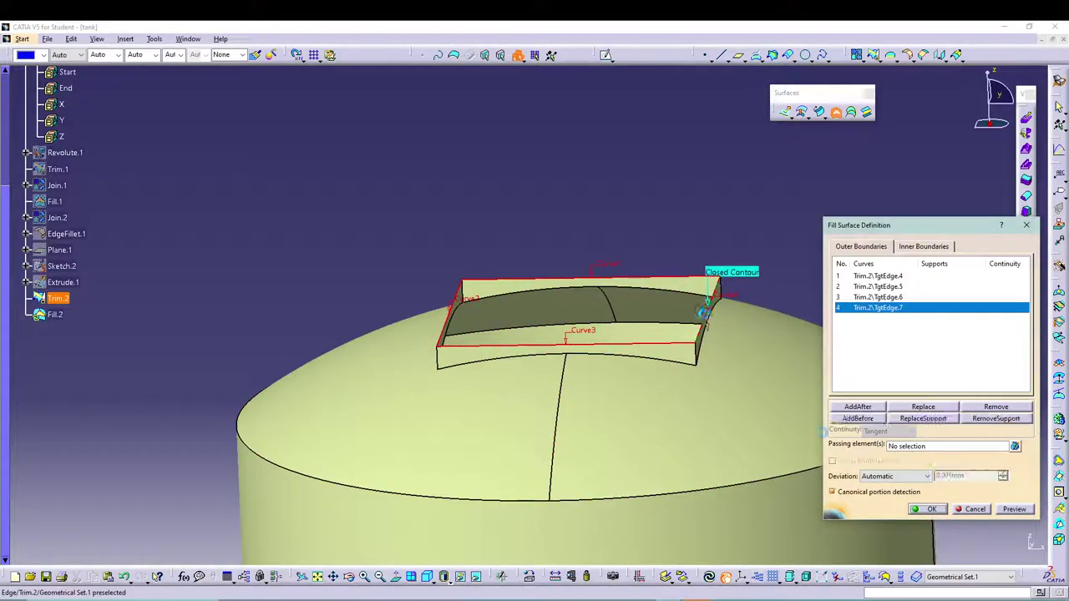
click(926, 509)
Step: Start a sketch on Plane.1 and draw a circle about 175 mm in diameter, centred on the sketch origin
middle_drag(840, 228, 614, 337)
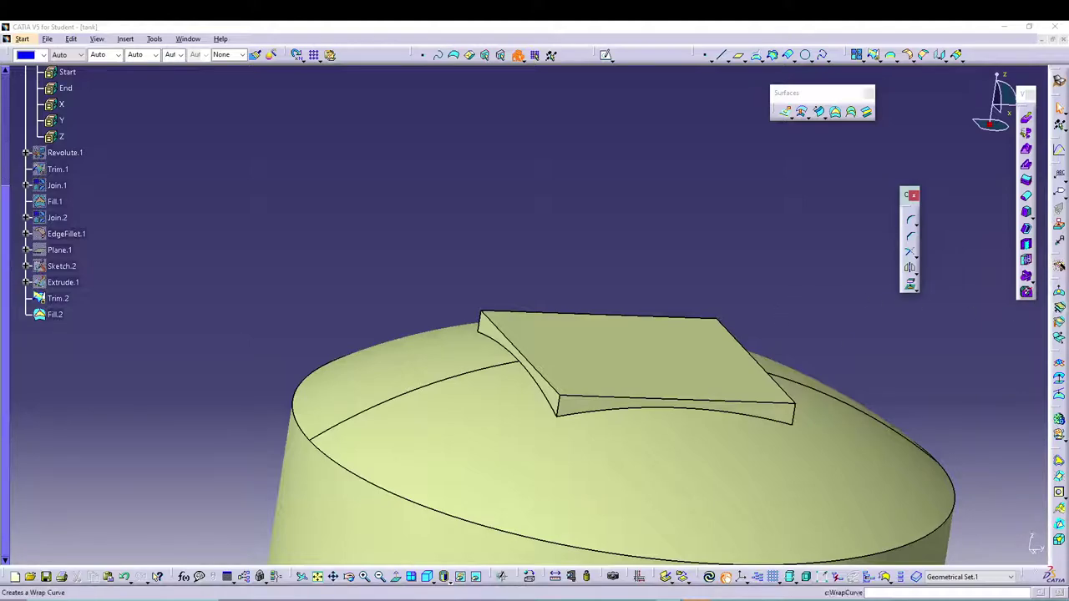
click(60, 255)
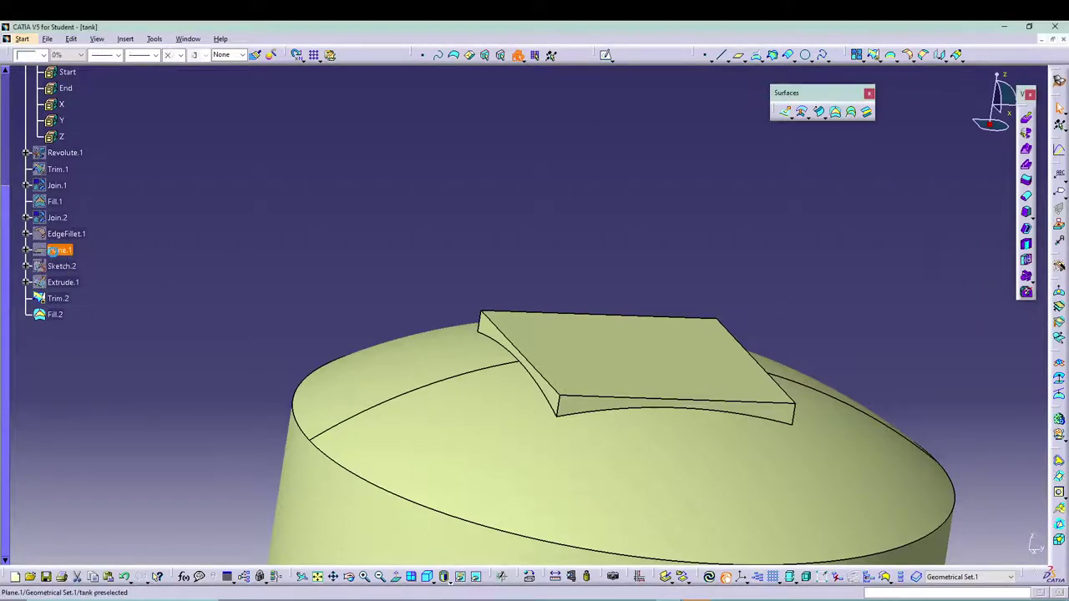
click(607, 55)
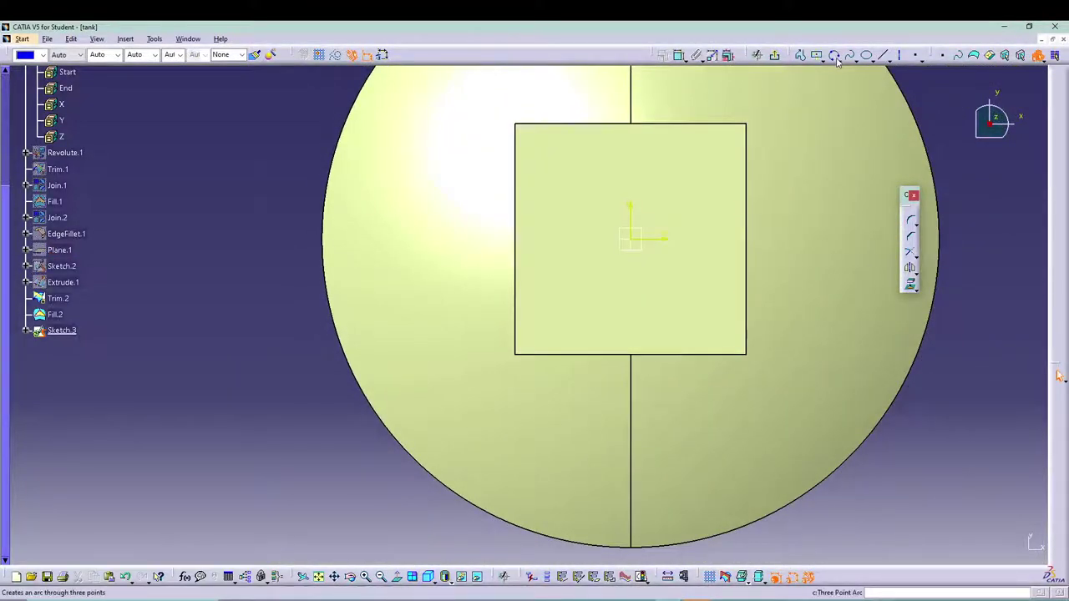
click(839, 61)
click(848, 79)
click(630, 240)
click(677, 186)
Step: Dimension the circle's diameter to 250 mm and finish the sketch
click(680, 60)
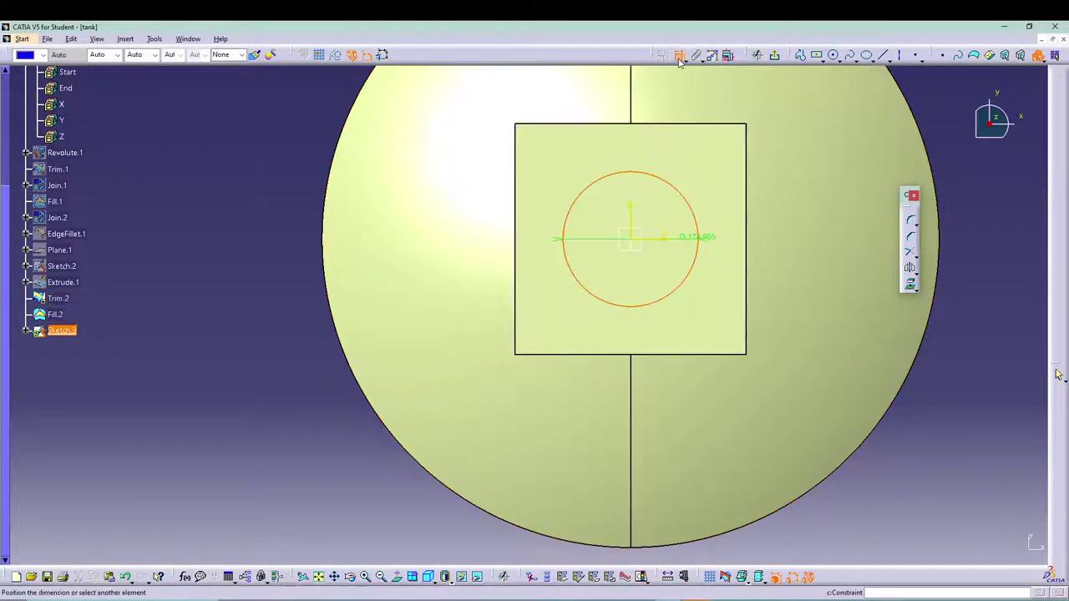
double_click(262, 327)
text(250)
key(Return)
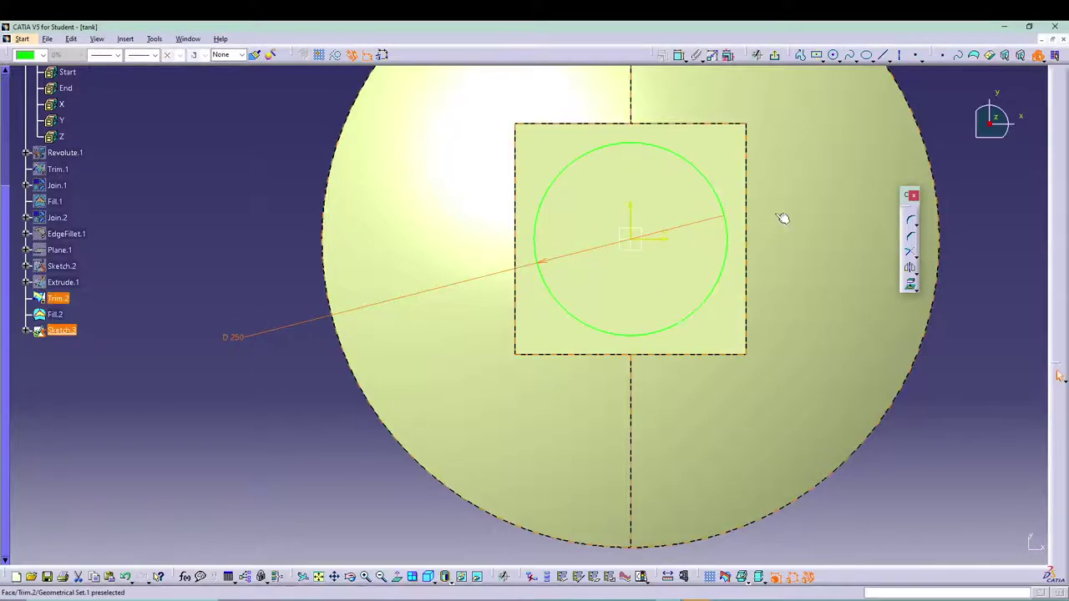
click(776, 57)
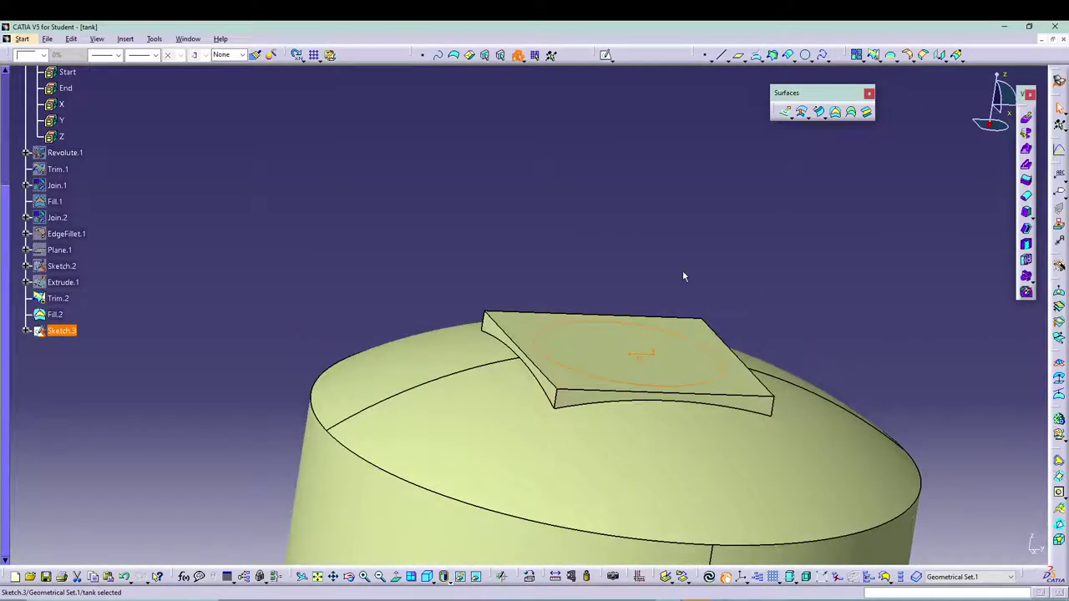
Step: Extrude the circle sketch as a surface 10 mm upward along the sketch normal
mouse_move(682, 271)
middle_down()
mouse_move(663, 231)
mouse_move(551, 248)
mouse_move(618, 245)
middle_up()
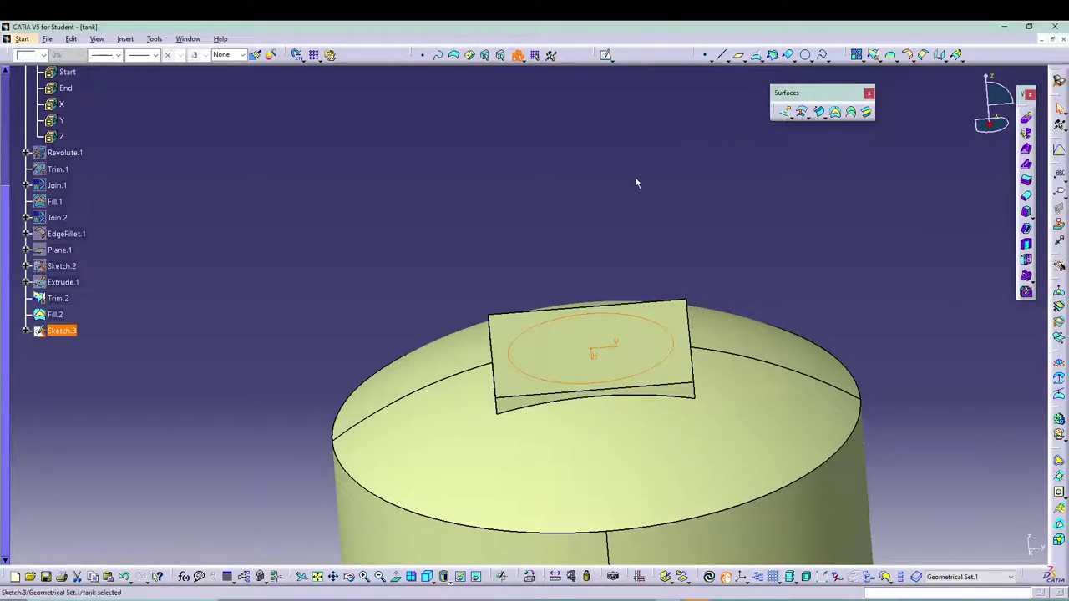
click(786, 111)
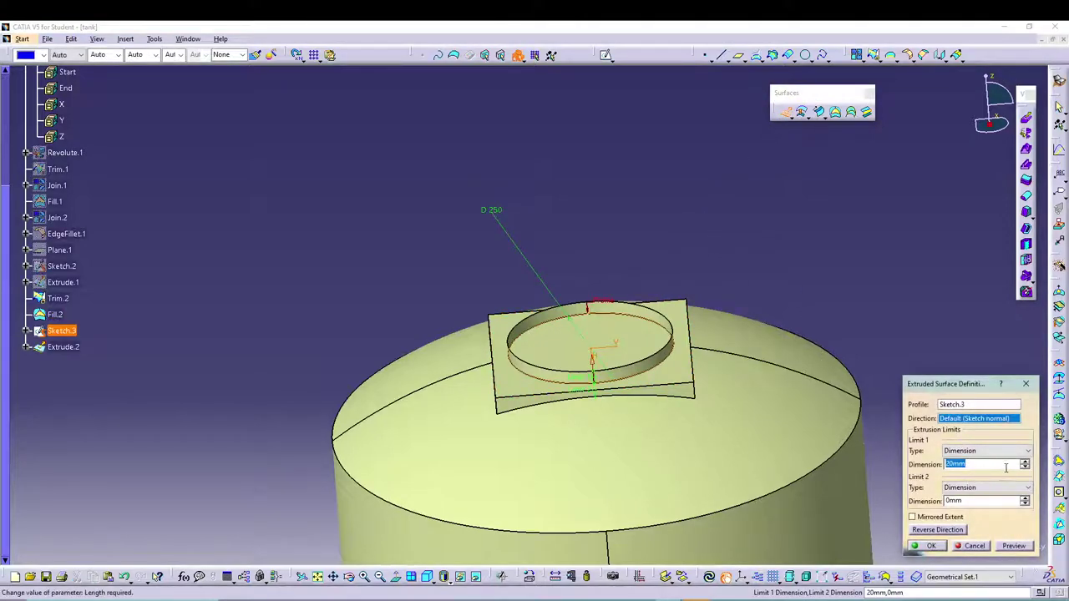
text(10)
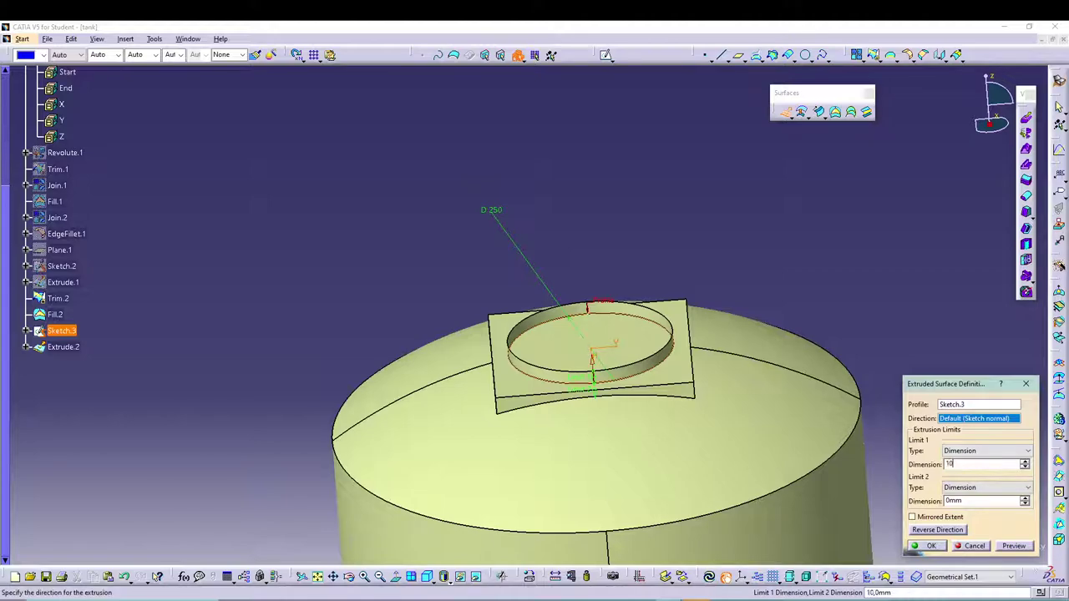
click(1013, 545)
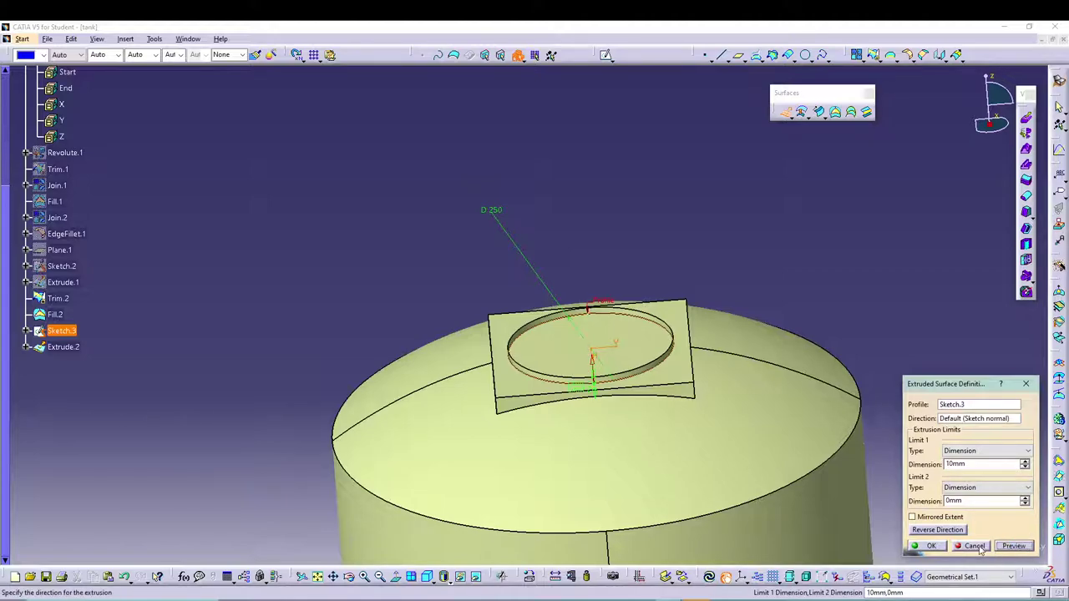
click(925, 546)
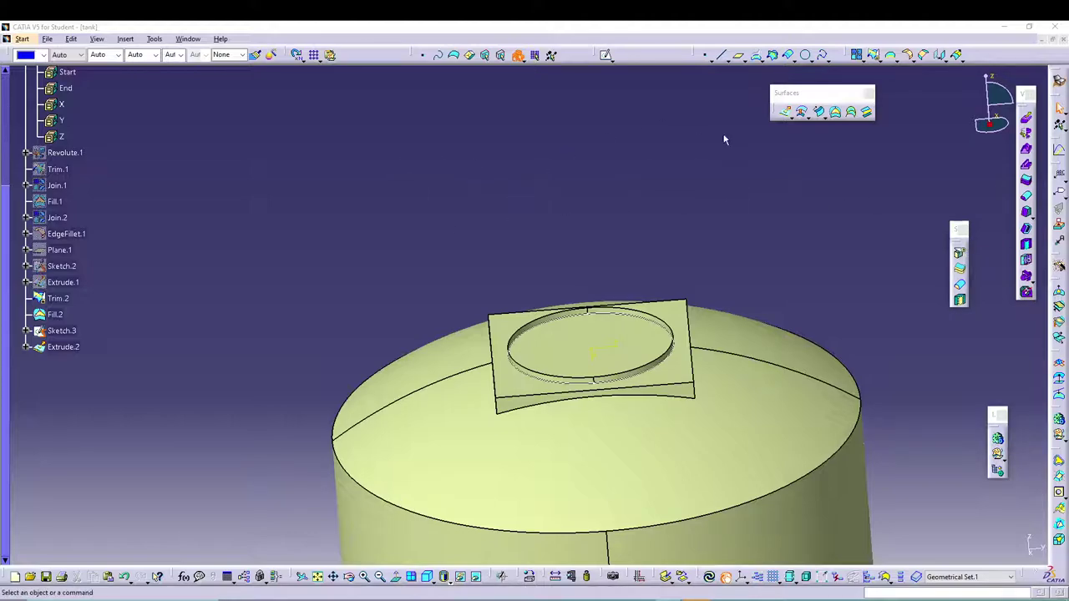
Step: Trim the collar's top fill surface (Fill.2) with the circular extrusion Extrude.2, opening a round hole in the top
click(874, 54)
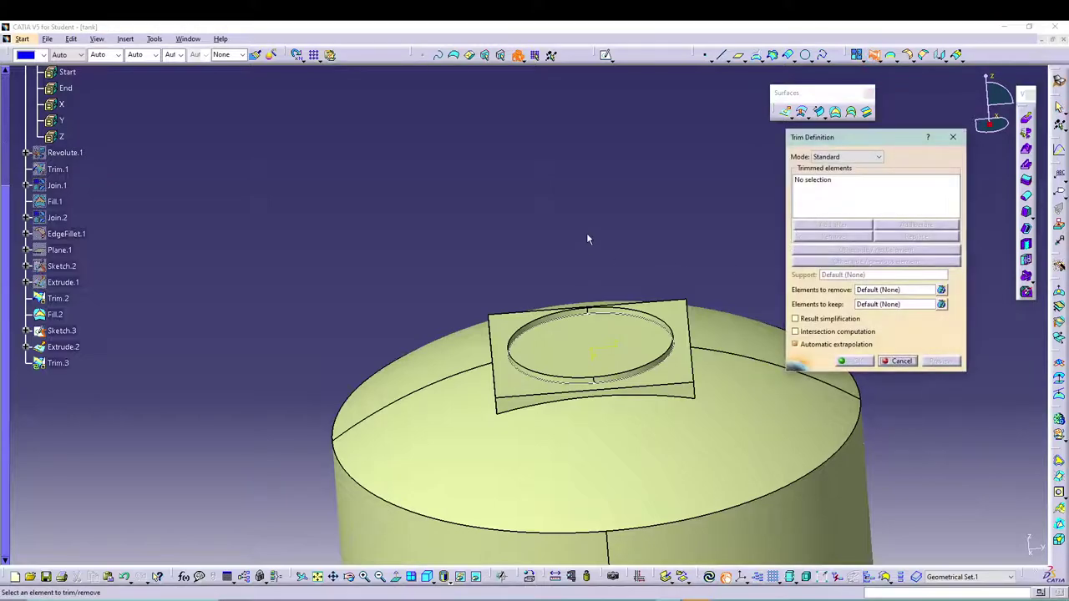
click(51, 316)
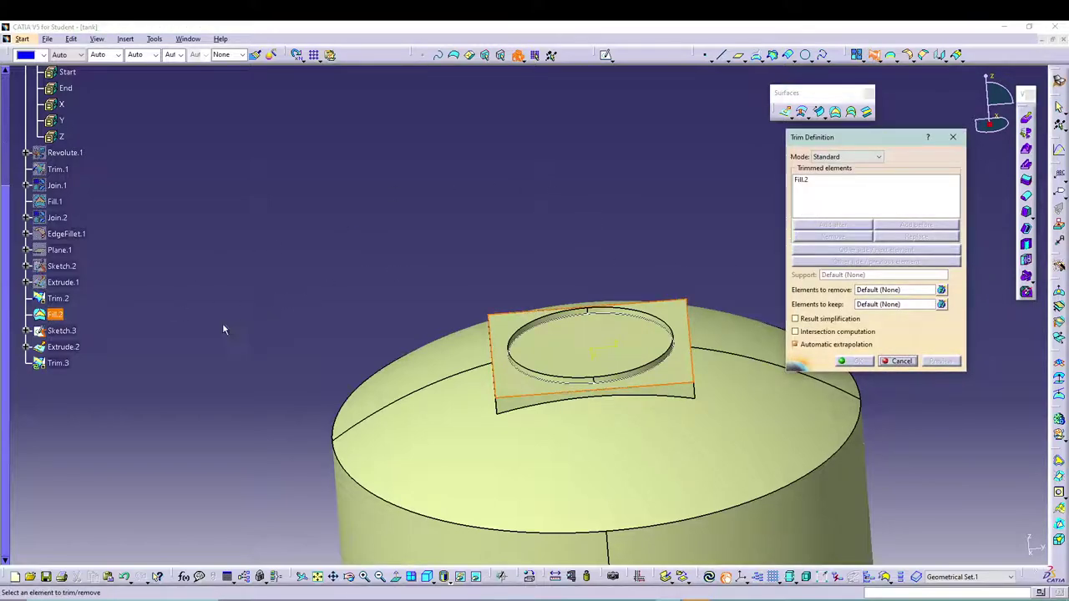
click(62, 347)
middle_drag(527, 236, 546, 361)
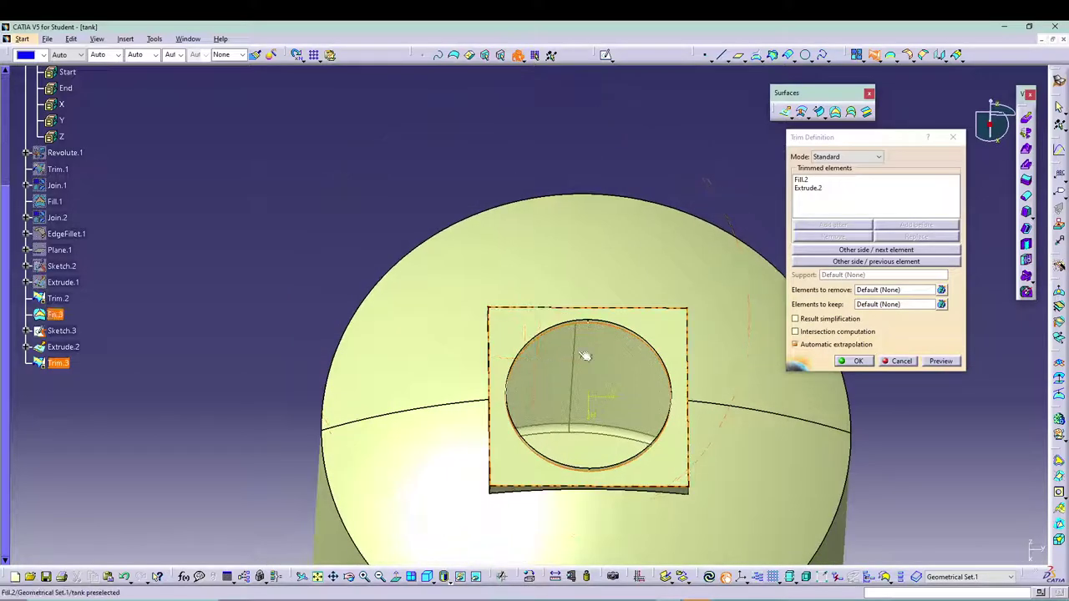
click(858, 360)
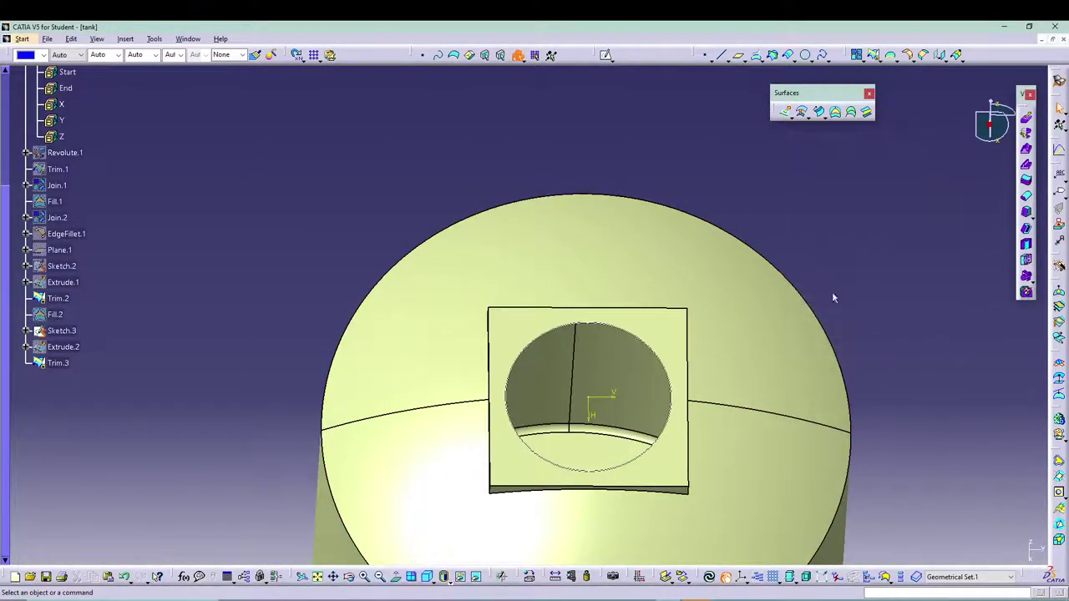
Step: Edit Trim.3 to keep the other side of Extrude.2, leaving a raised circular rim around the opening
middle_drag(751, 275, 698, 276)
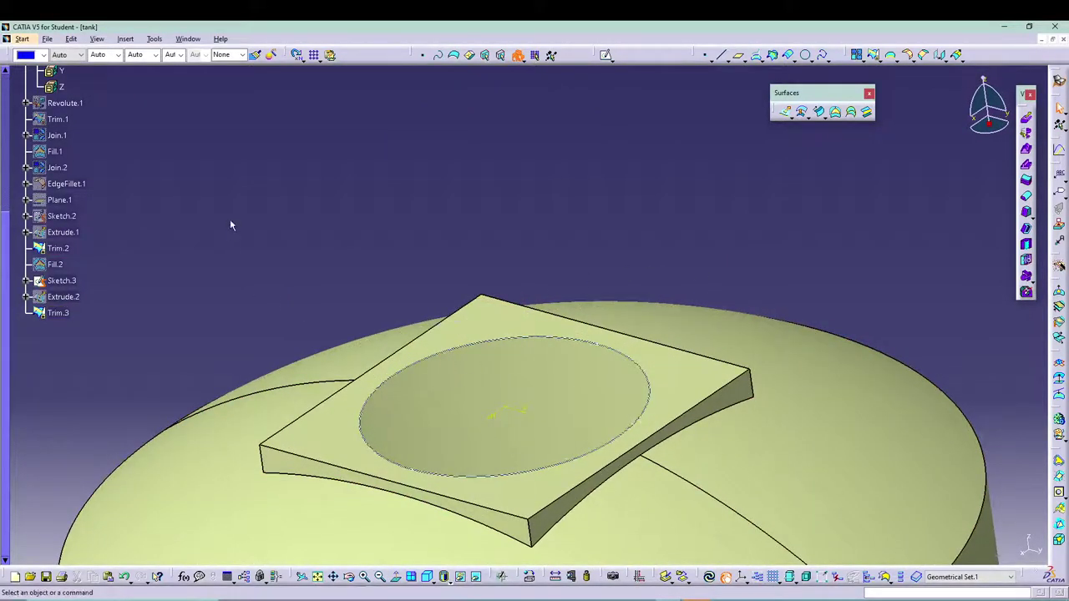
double_click(59, 313)
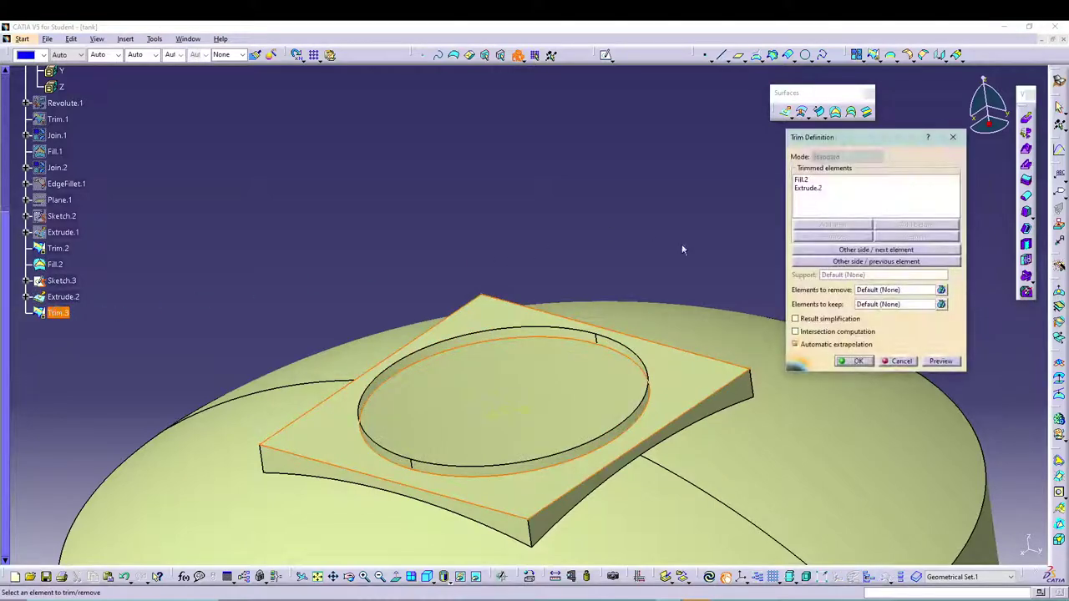
click(881, 261)
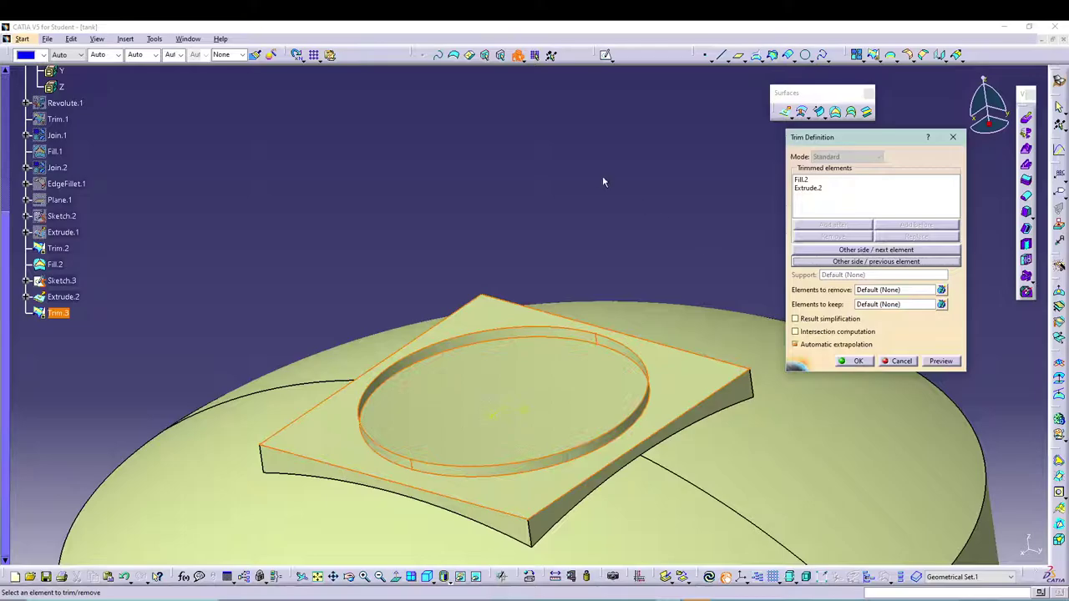
middle_drag(601, 173, 613, 346)
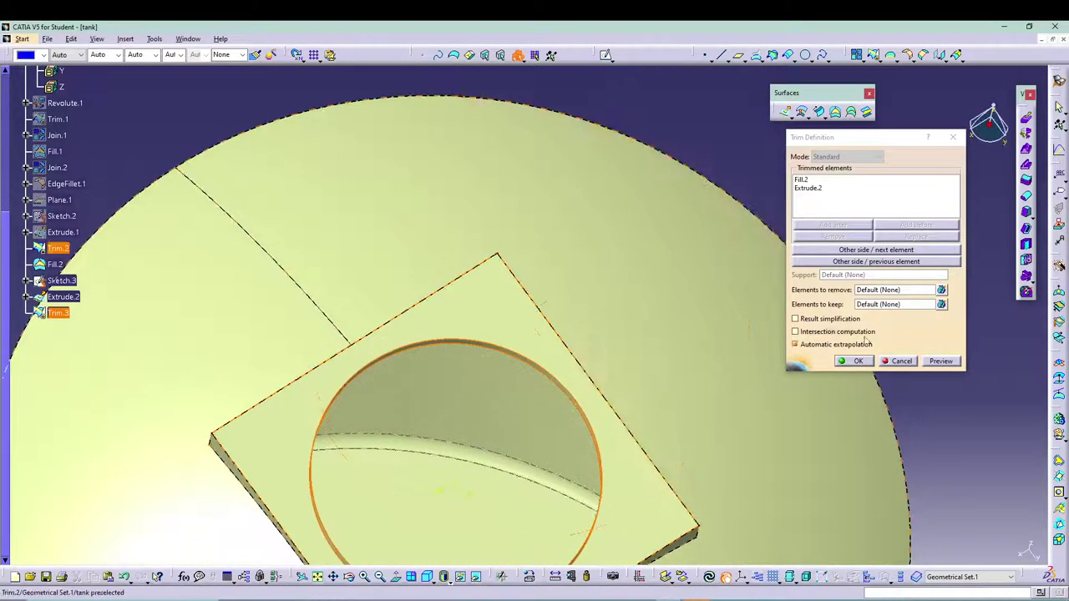
click(854, 360)
middle_drag(692, 208, 555, 426)
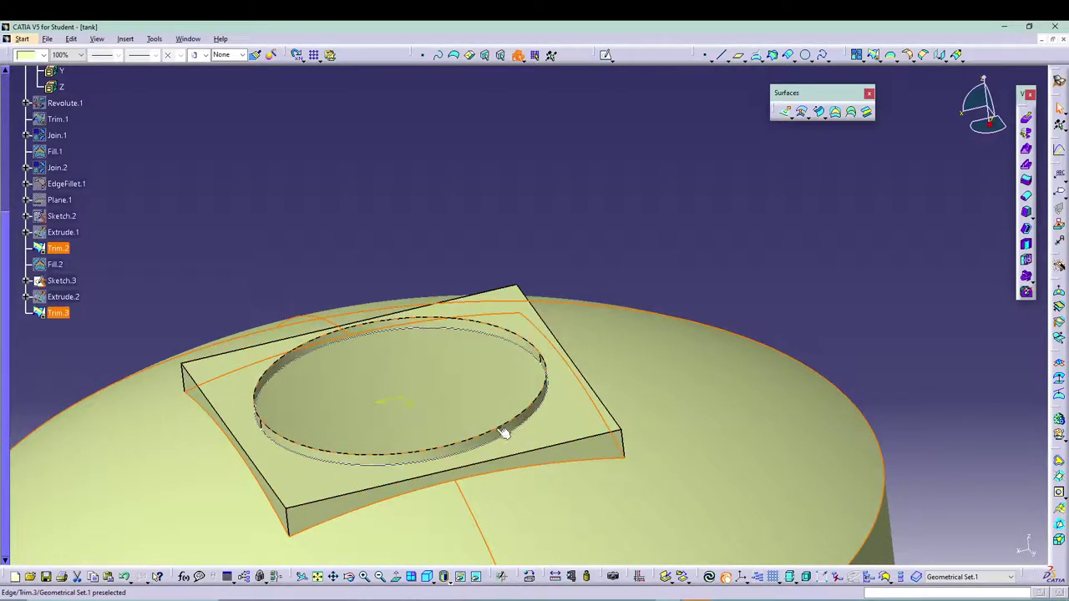
middle_drag(444, 178, 480, 336)
middle_drag(754, 198, 627, 397)
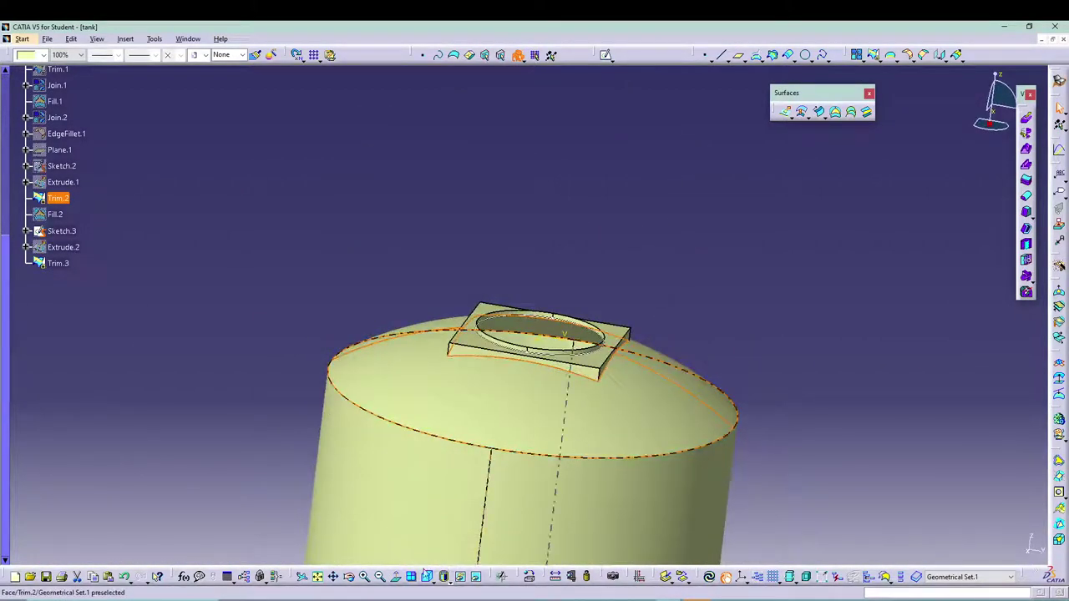
Step: Start a sketch on the collar's top face and view it straight from above the tank
click(423, 582)
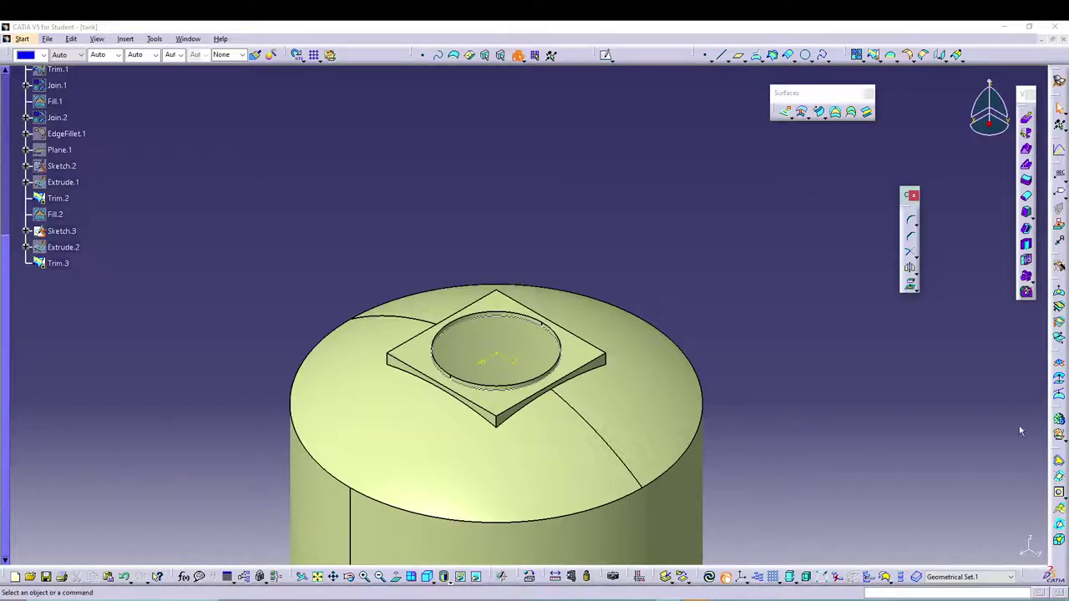
click(631, 348)
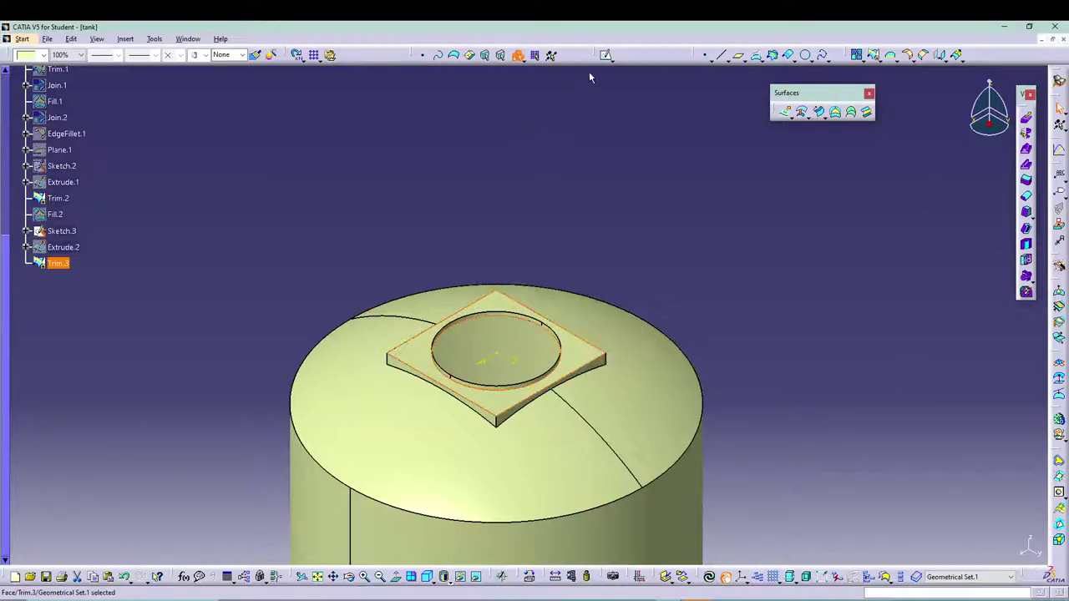
click(606, 56)
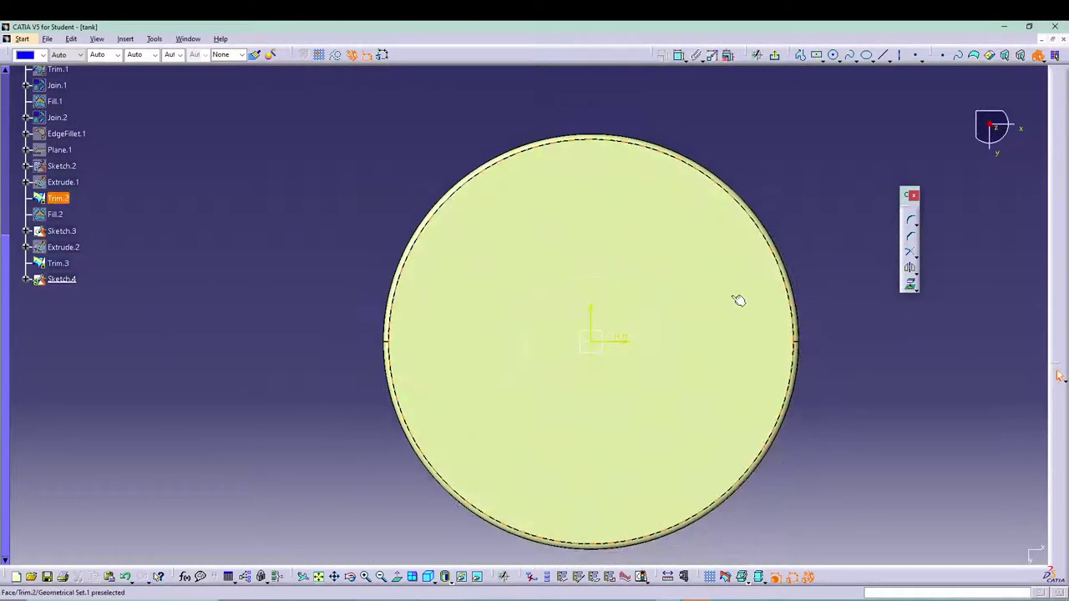
click(396, 577)
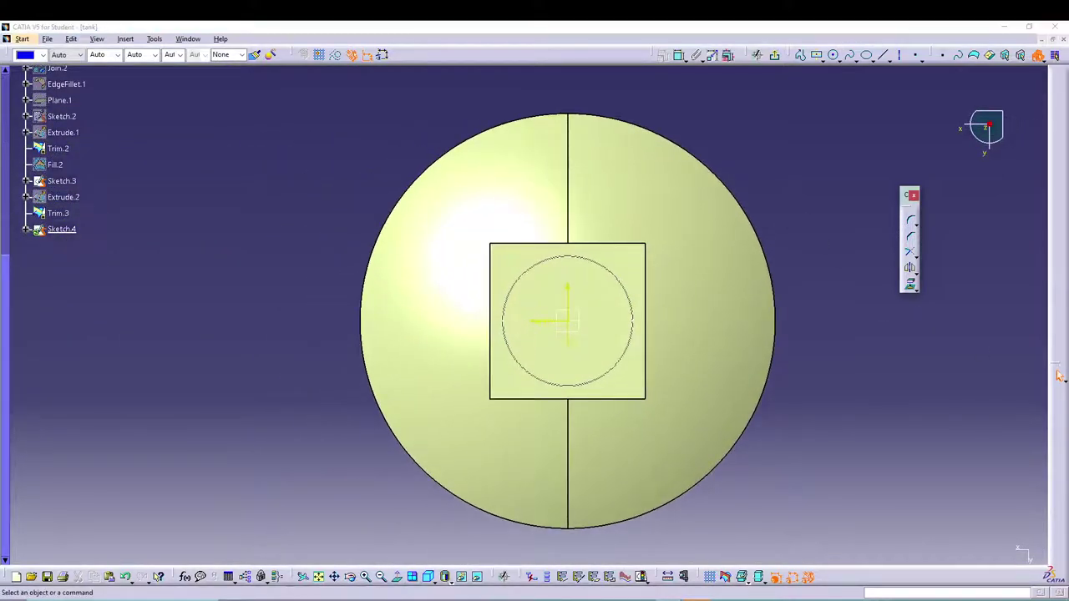
middle_drag(793, 147, 821, 215)
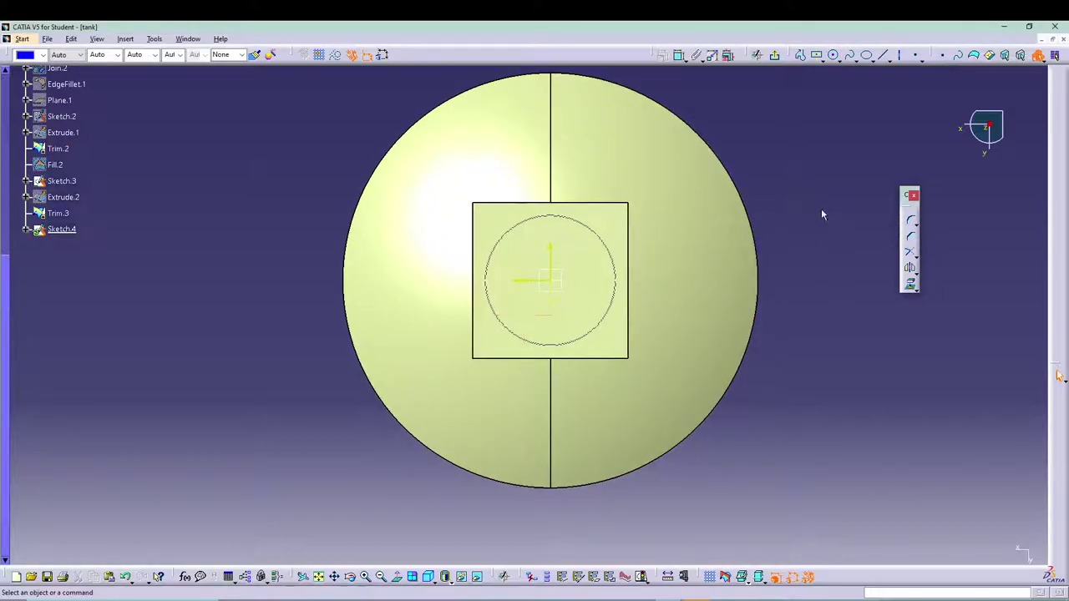
Step: Project the dome's outer circular edge into the sketch and convert it to a construction element
click(711, 148)
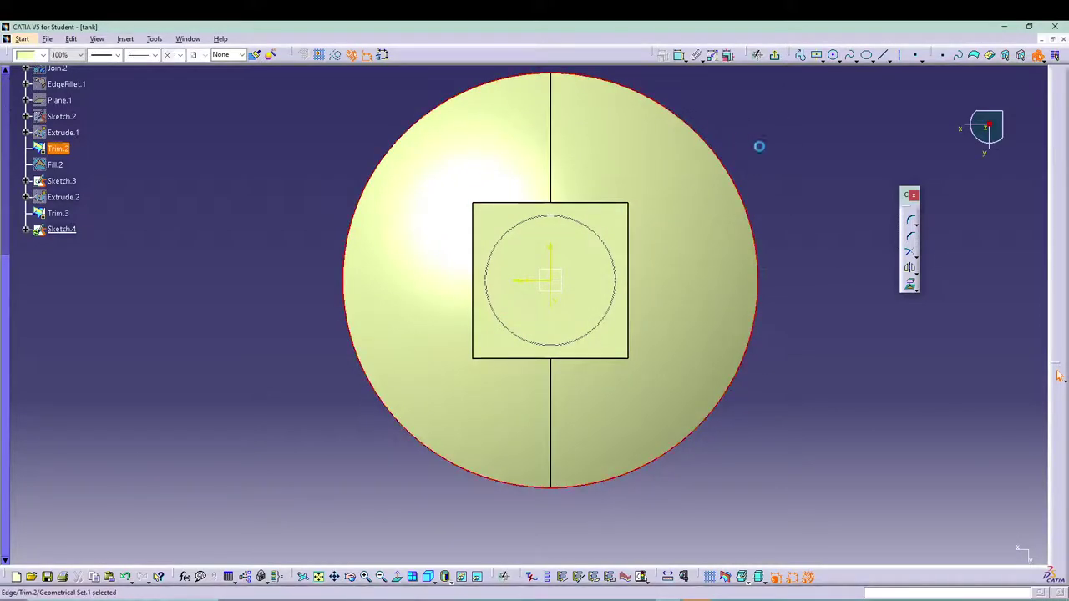
click(910, 285)
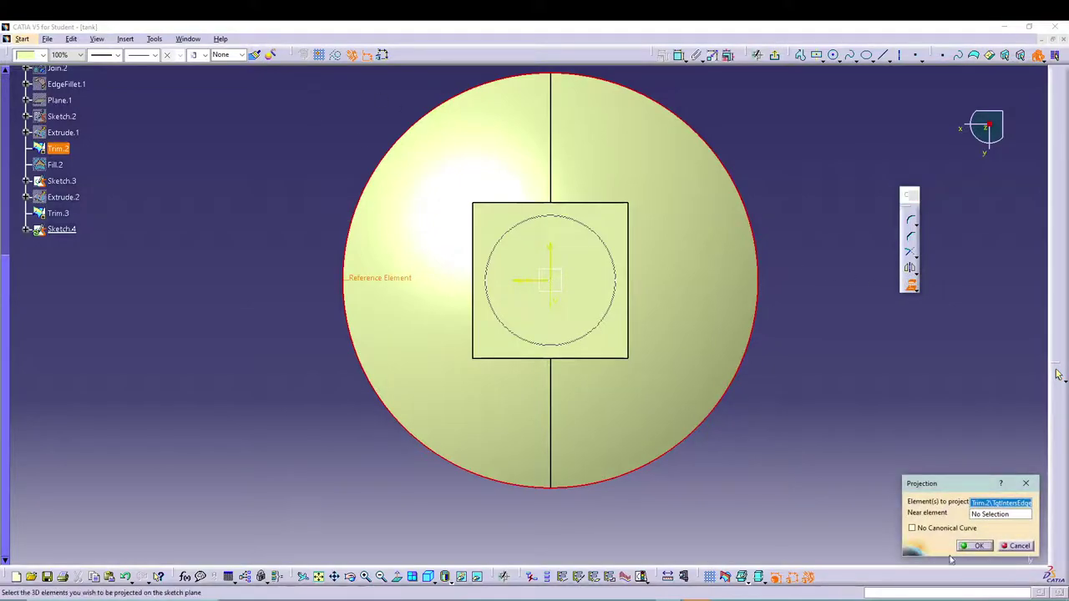
click(974, 549)
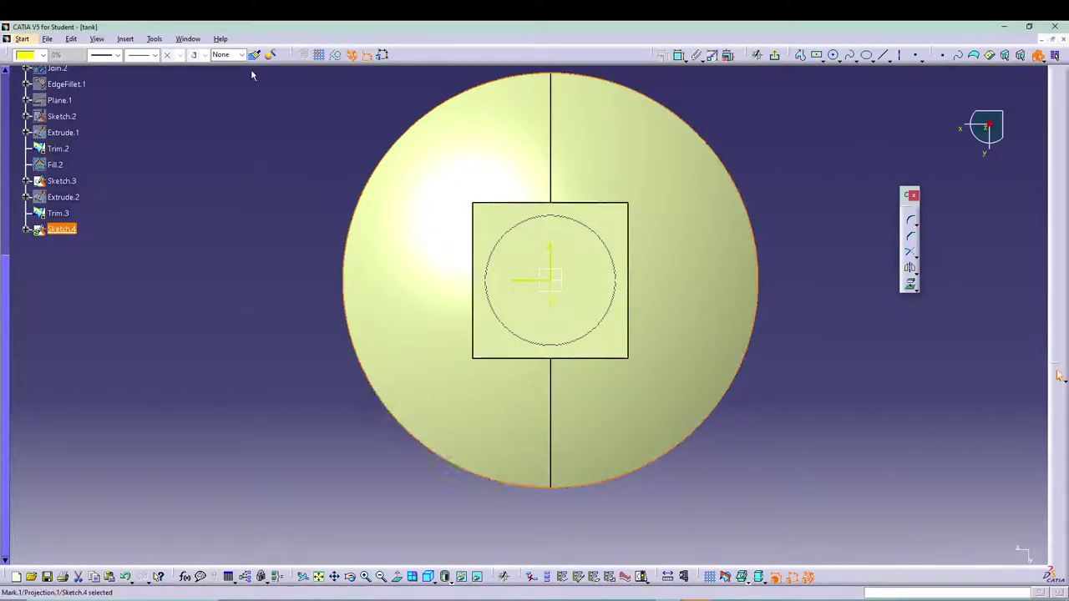
click(335, 54)
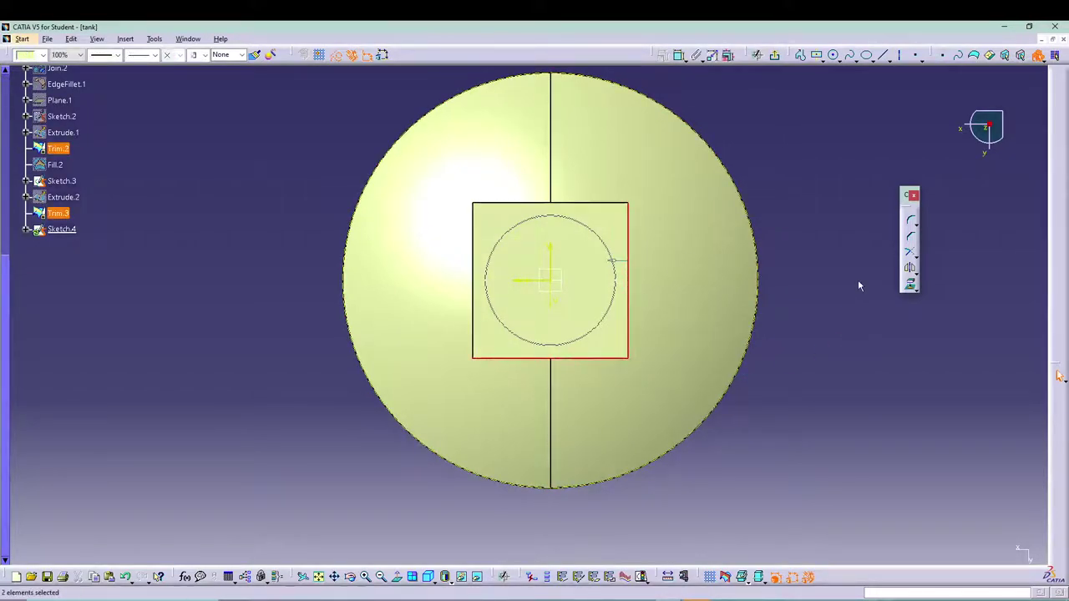
Step: Project two adjacent edges of the square collar into the sketch as construction lines
click(913, 290)
click(971, 556)
click(241, 417)
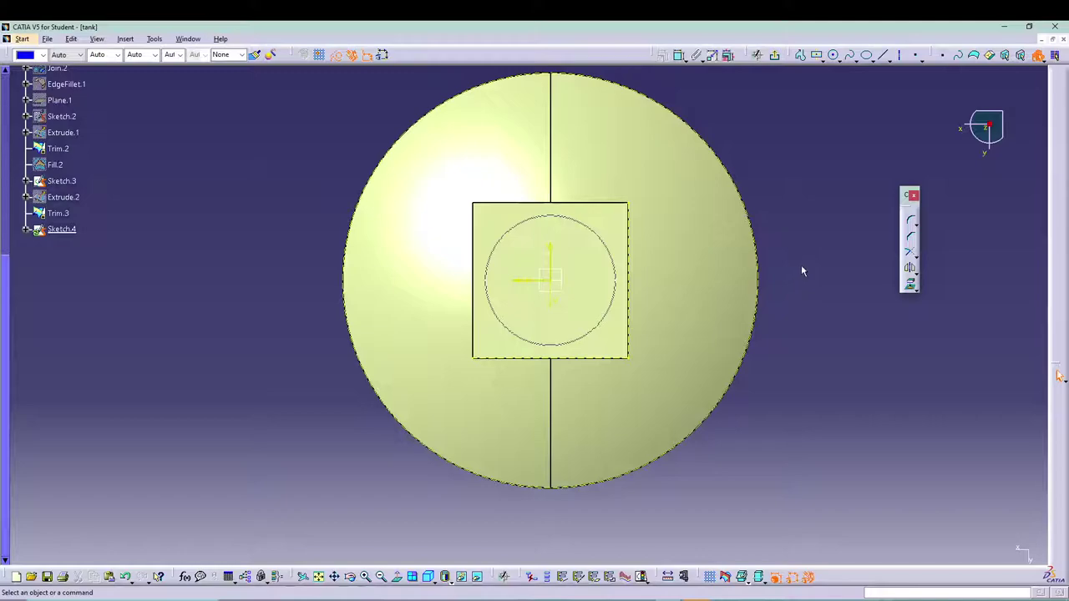
Step: Draw two axes from the sketch origin to the projected dome circle, one diagonal through the collar corner and one horizontal
click(885, 56)
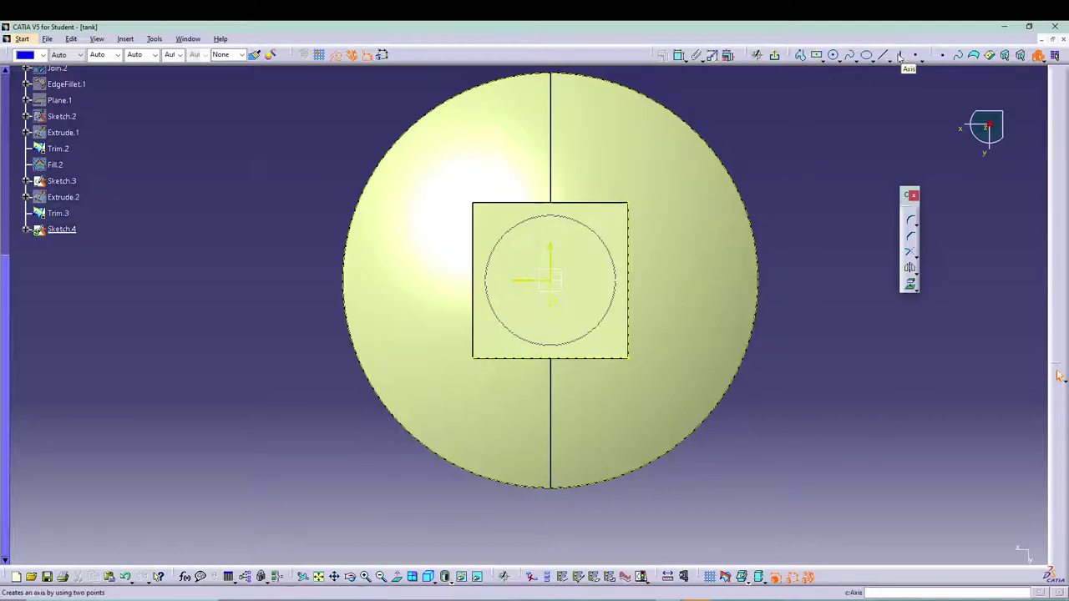
click(900, 56)
click(551, 281)
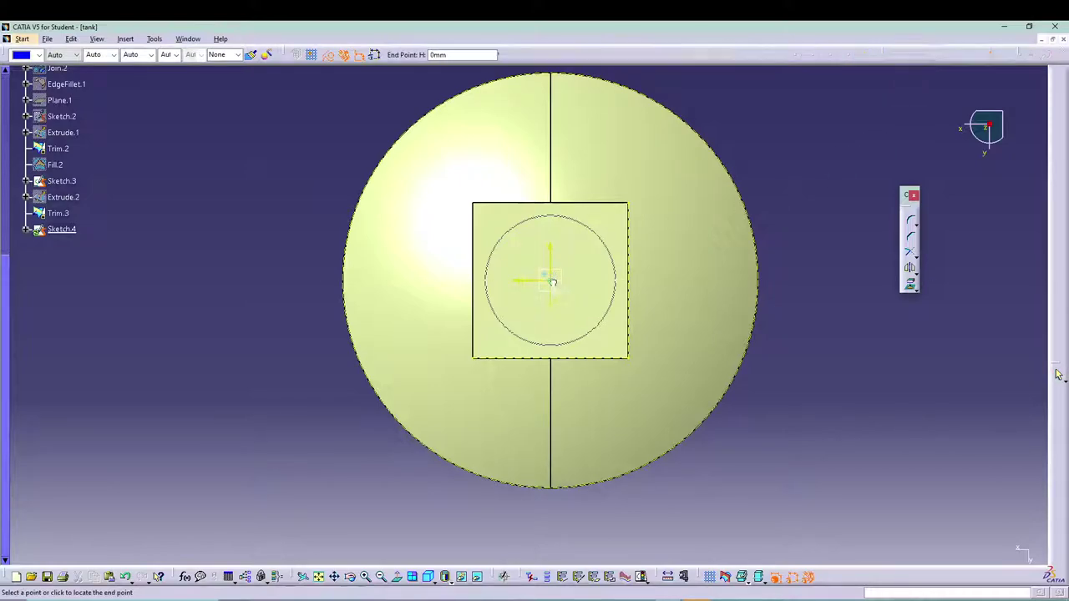
click(700, 435)
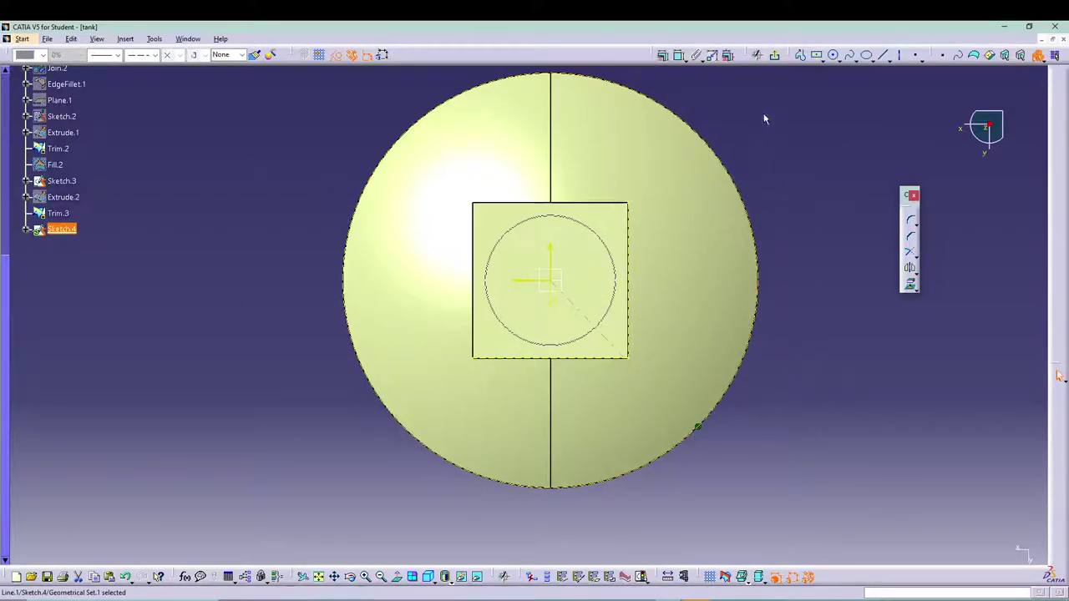
click(903, 56)
click(557, 285)
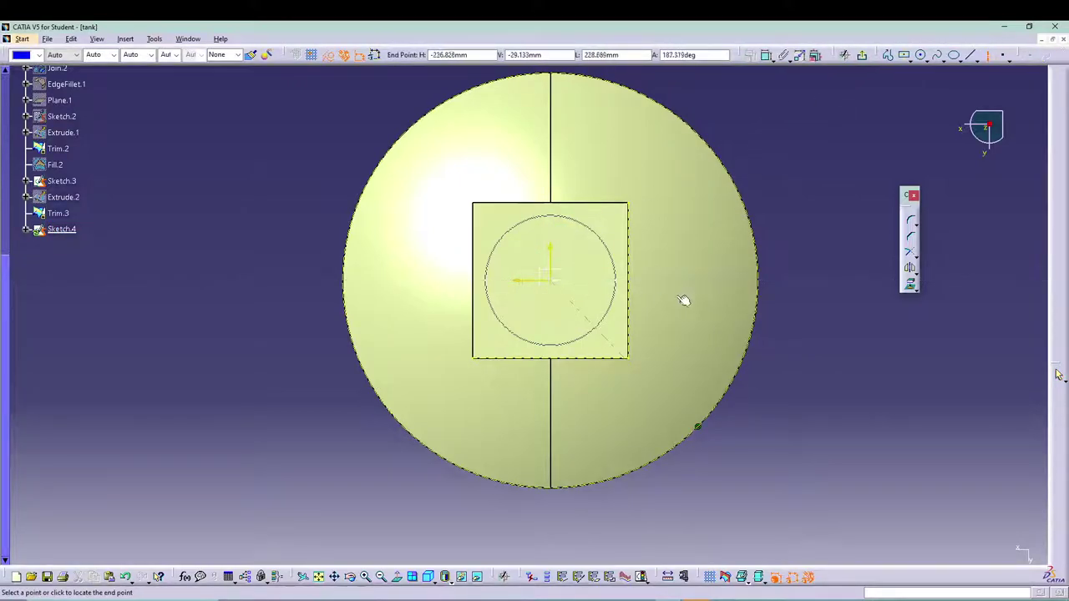
click(764, 287)
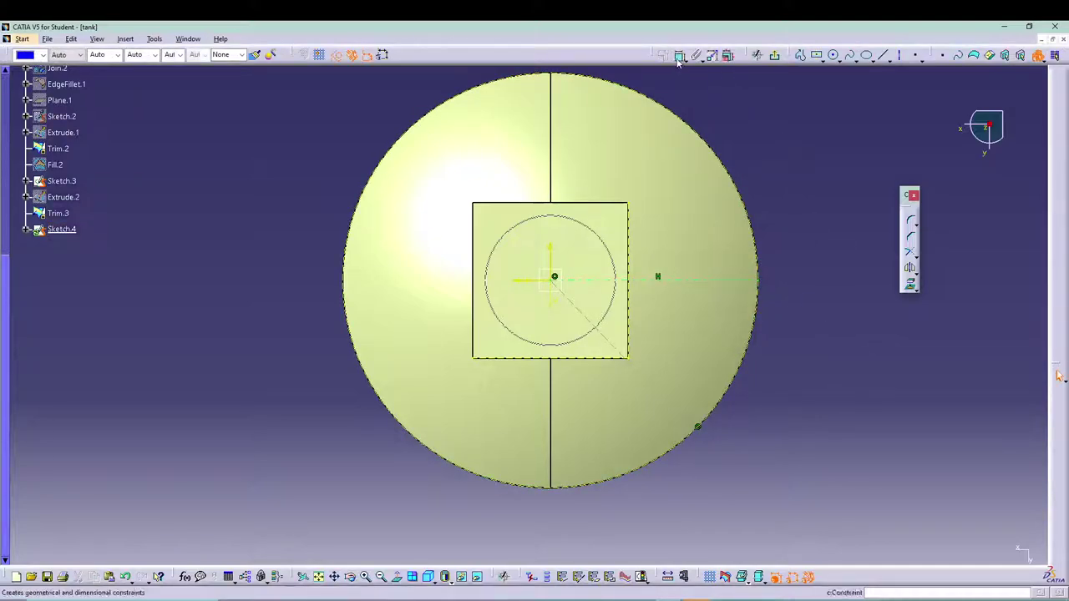
Step: Dimension the angle between the horizontal and diagonal axes and set it to 45°
click(686, 280)
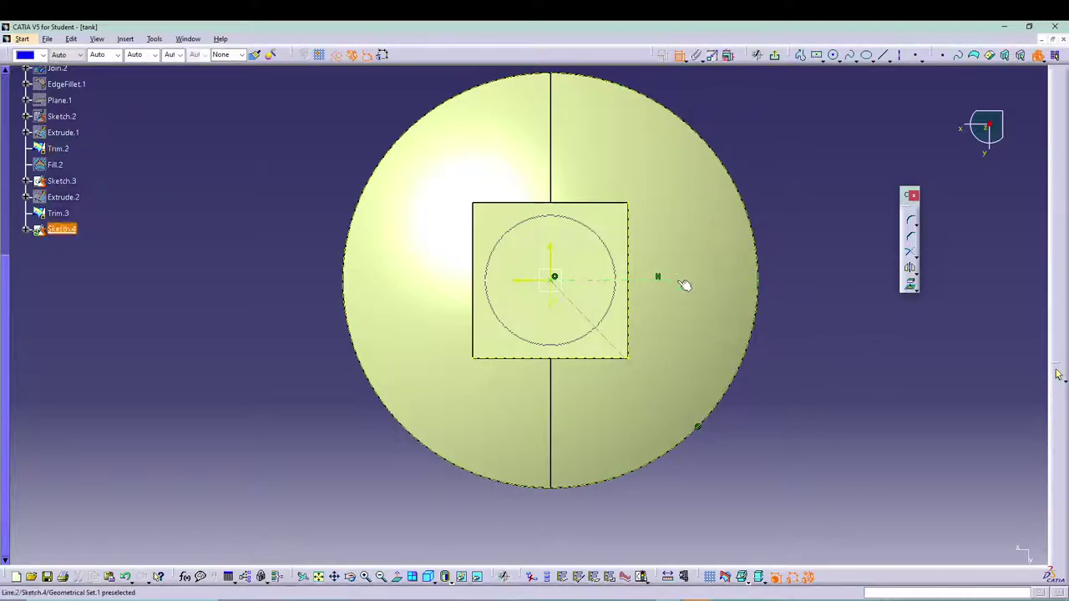
click(655, 387)
click(806, 377)
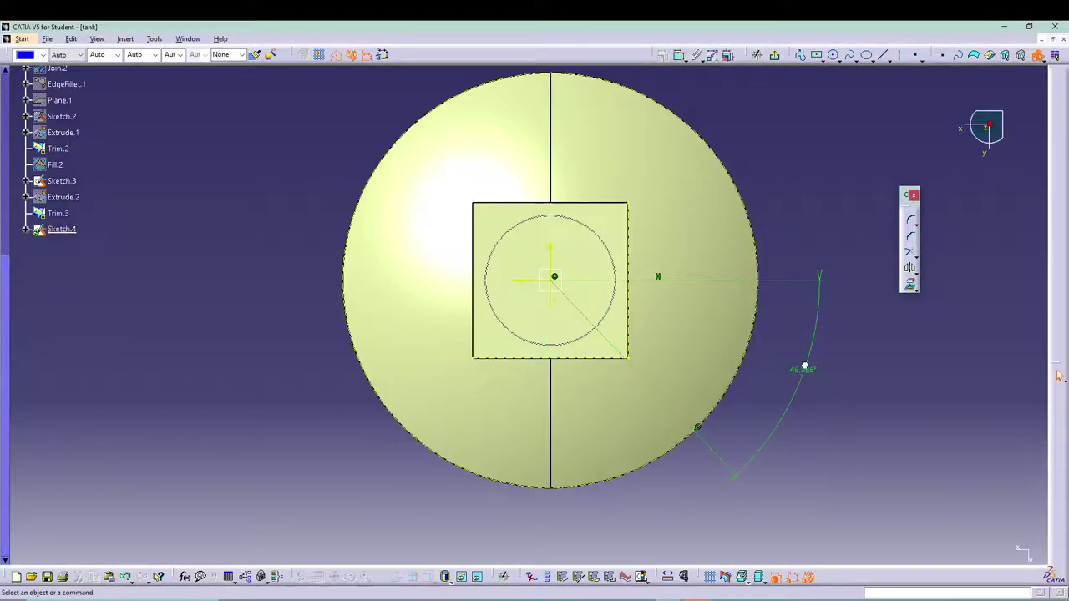
double_click(799, 379)
text(4)
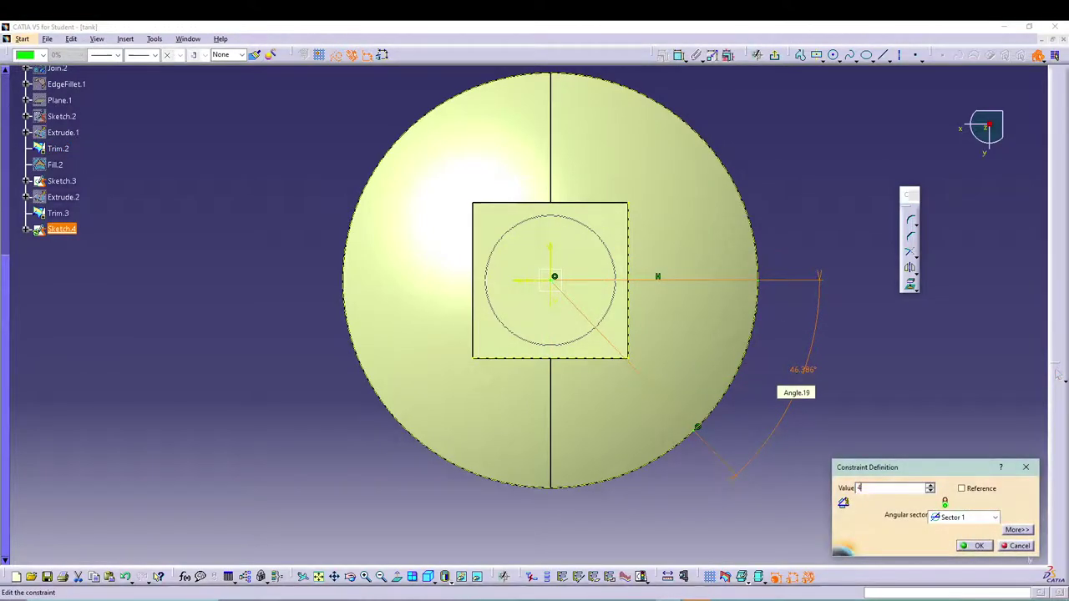
key(Return)
click(984, 469)
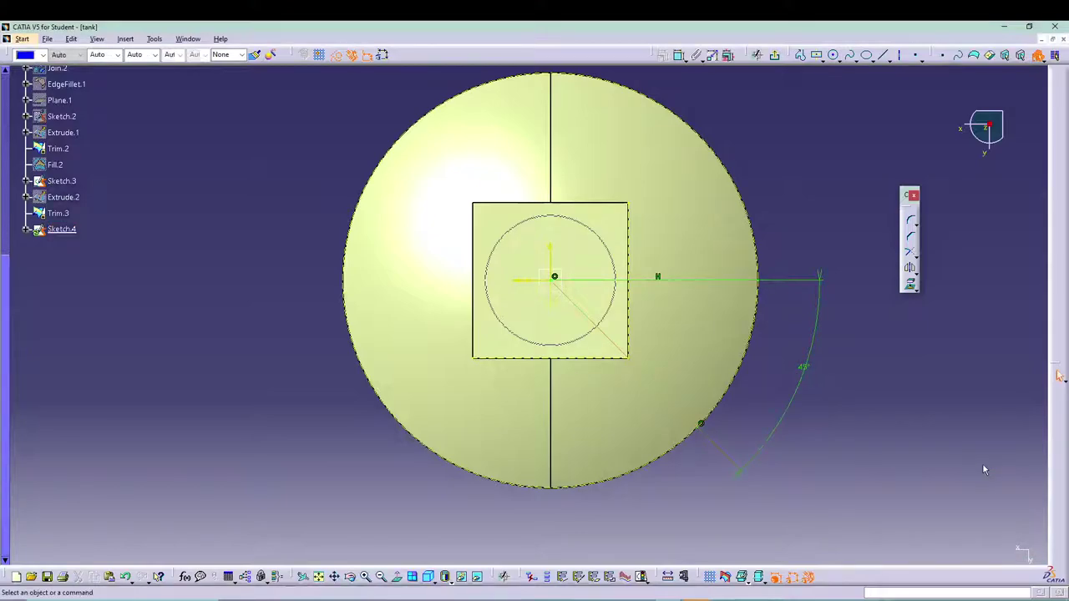
Step: Draw a standard line parallel to the diagonal axis from the collar edge to the dome circle, and mirror it about that axis
click(882, 54)
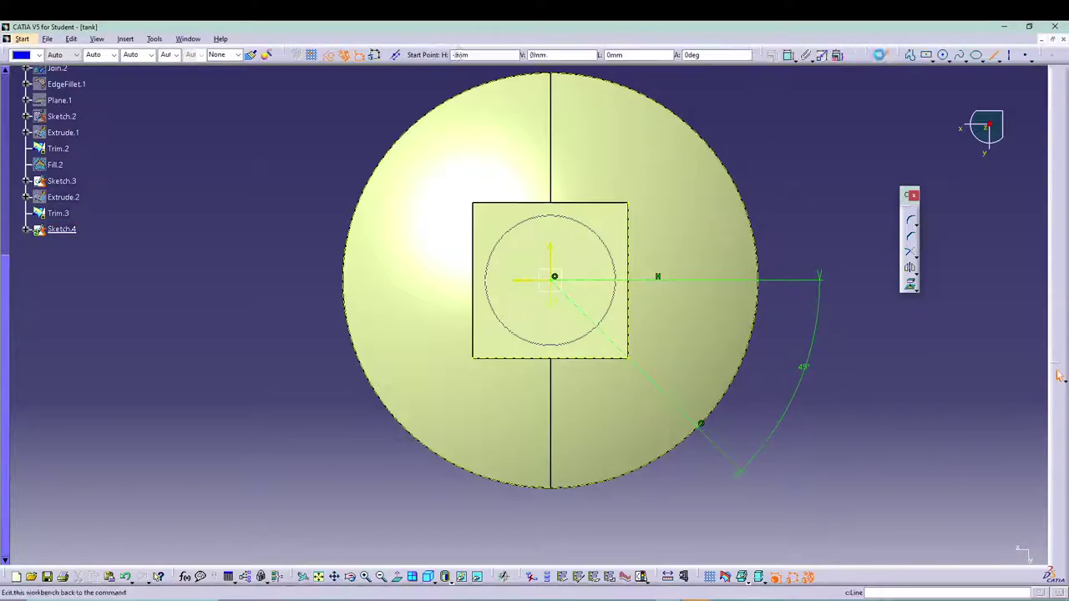
click(597, 361)
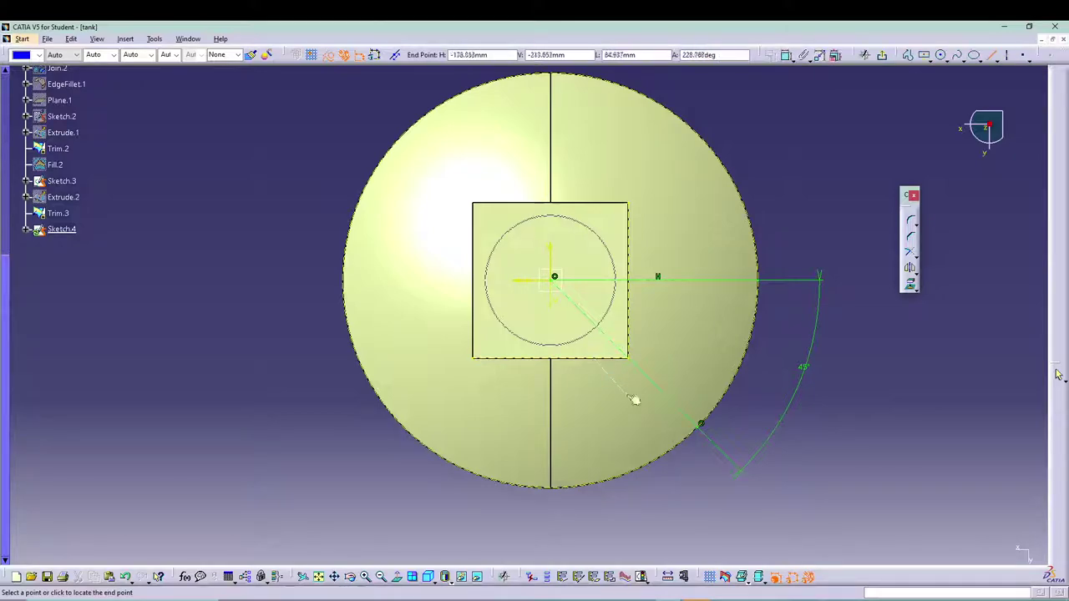
click(682, 440)
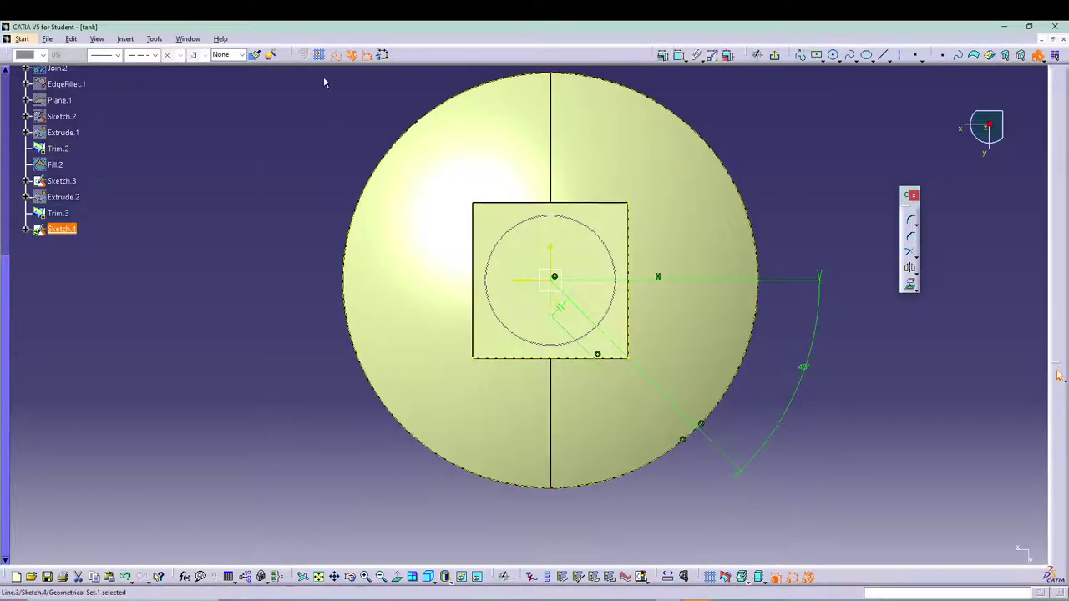
click(223, 262)
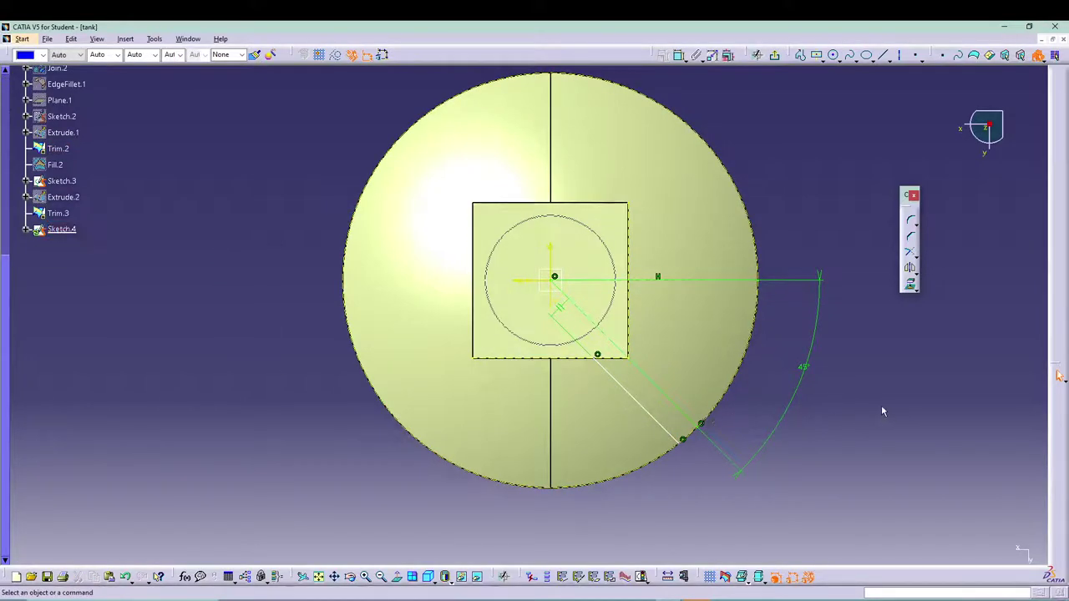
click(668, 429)
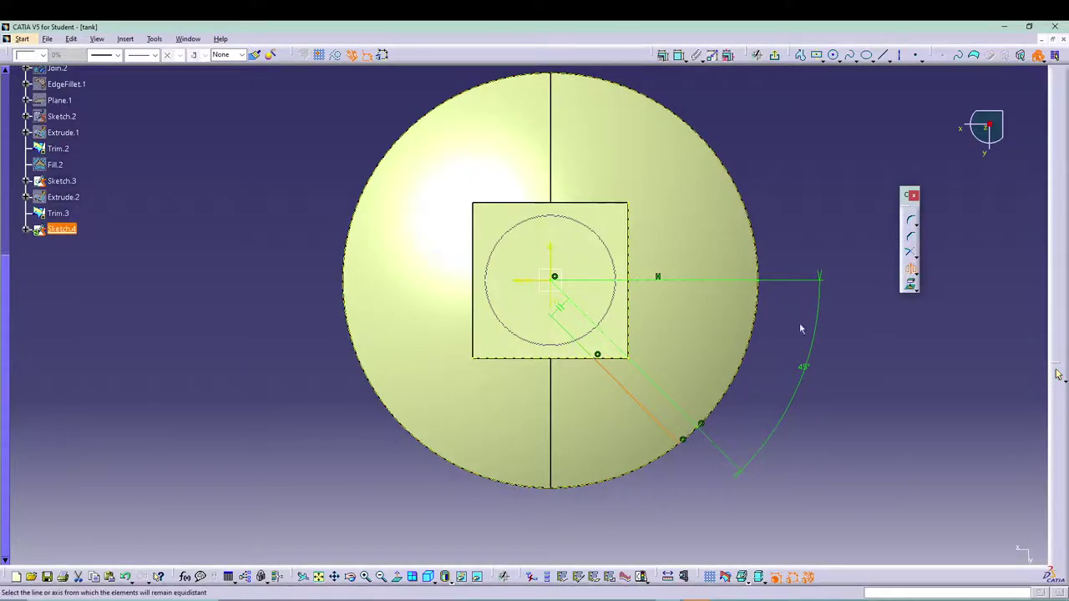
click(657, 387)
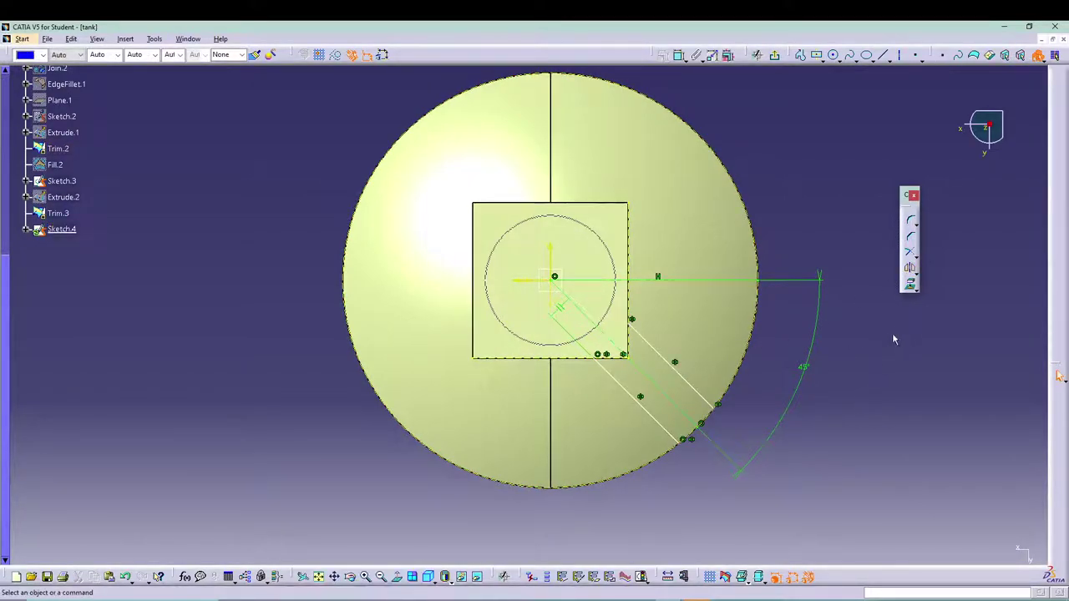
Step: Dimension the distance between the two mirrored lines and set it to 100 mm
click(649, 409)
click(692, 380)
click(733, 445)
double_click(732, 441)
text(100mm)
key(Return)
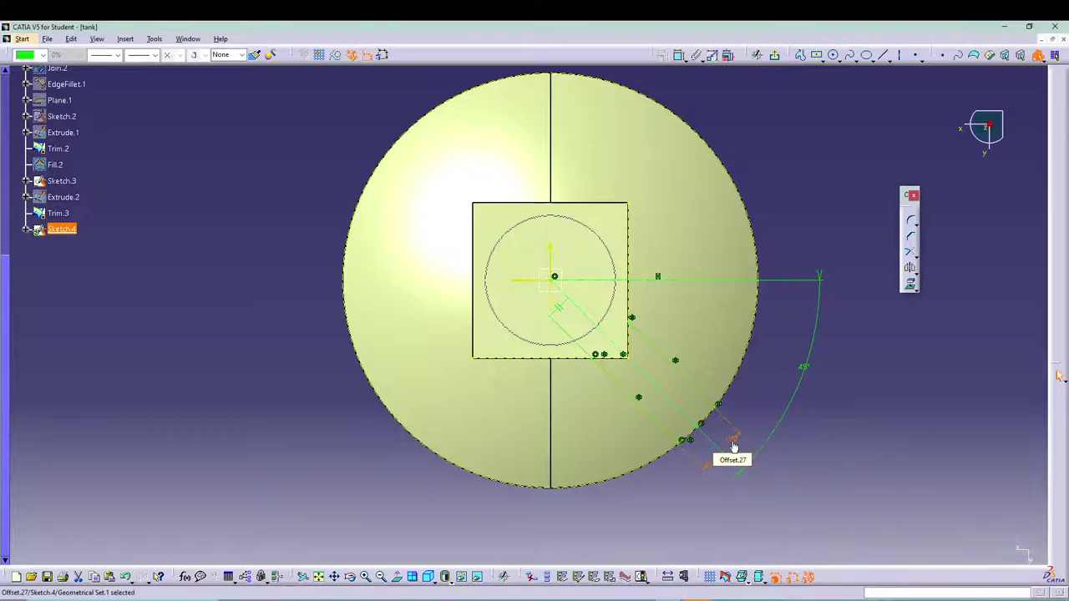
Step: Convert the projected dome circle to a standard element and quick-trim it to the short arc between the two parallel lines, finishing the sketch
click(759, 312)
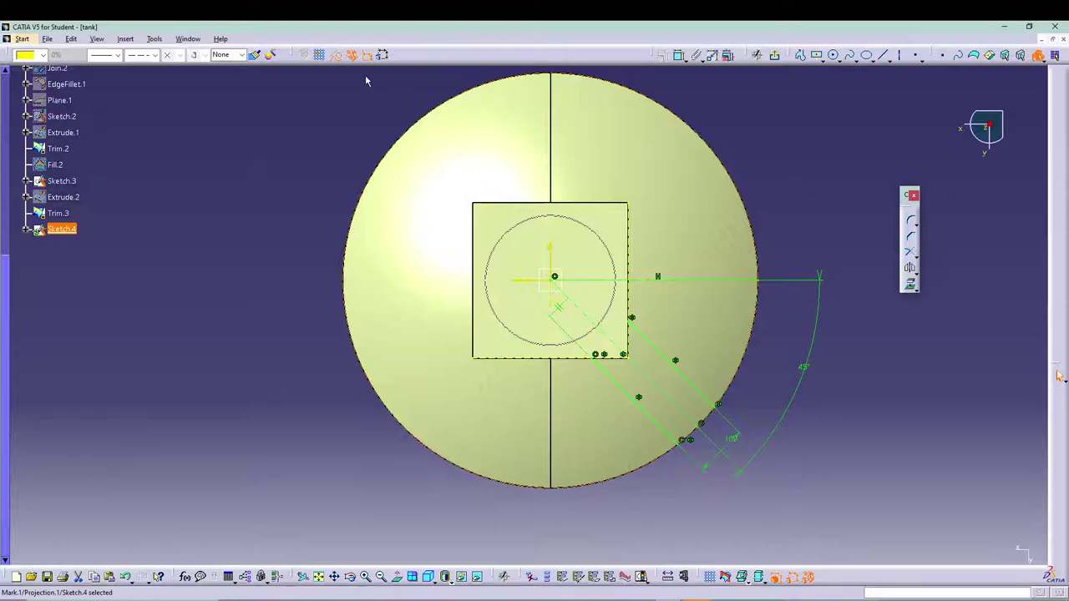
click(339, 58)
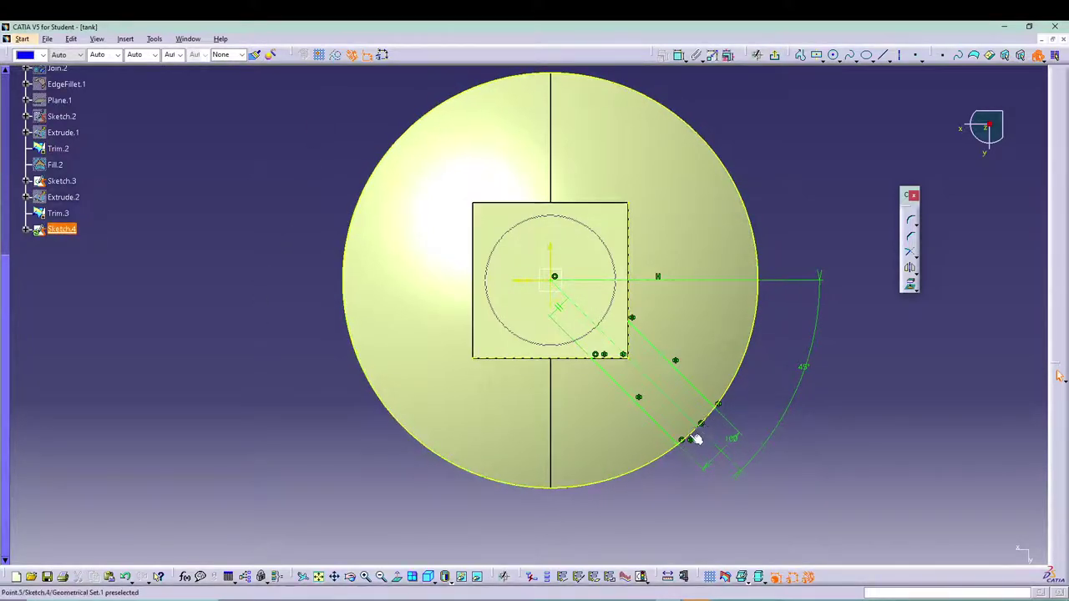
click(914, 253)
click(962, 267)
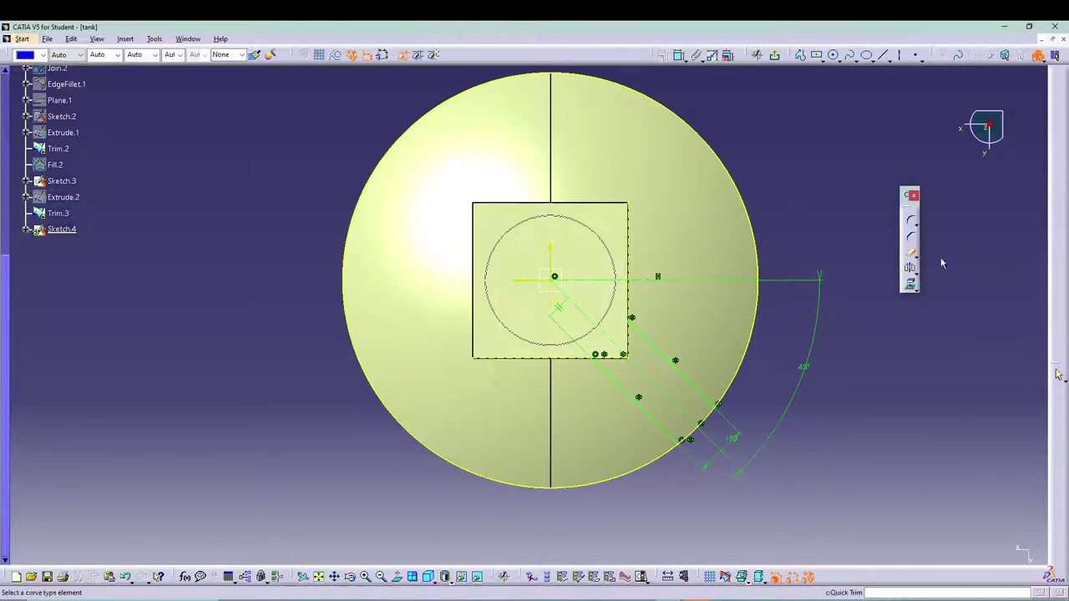
click(745, 228)
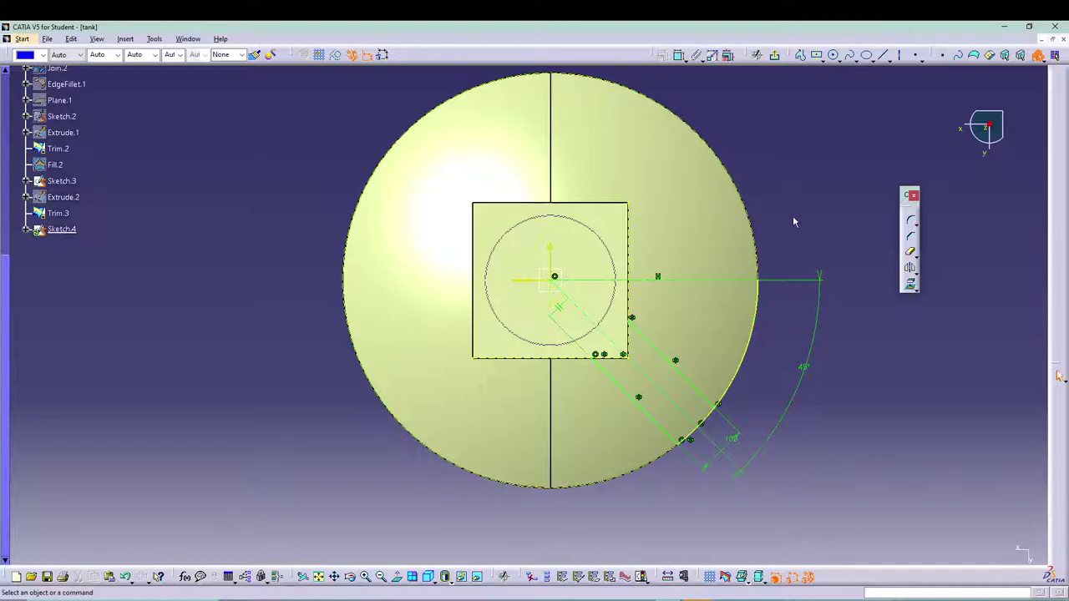
click(910, 251)
click(761, 311)
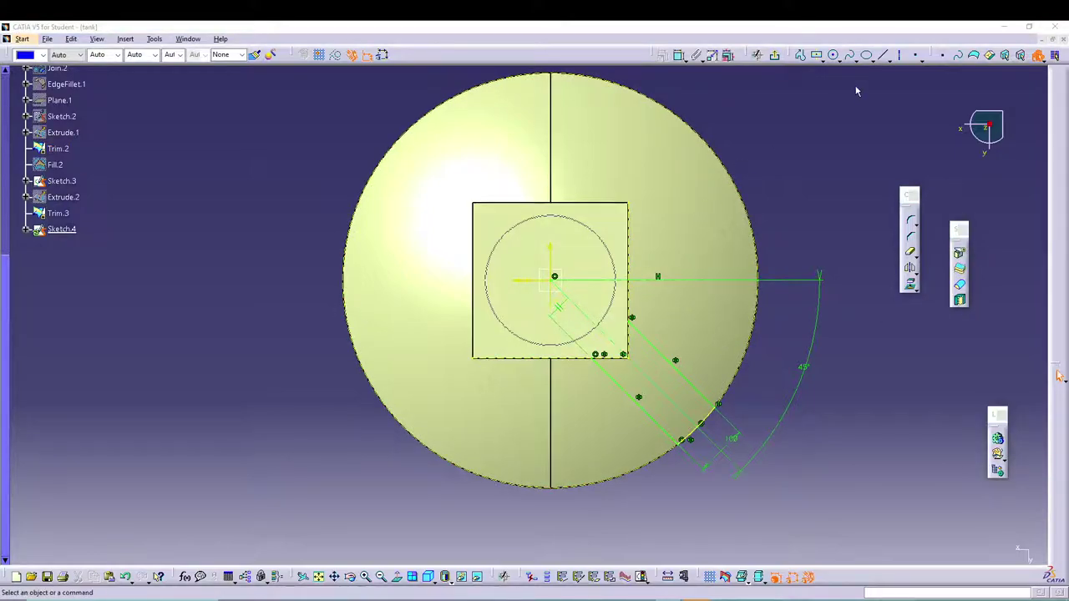
click(772, 57)
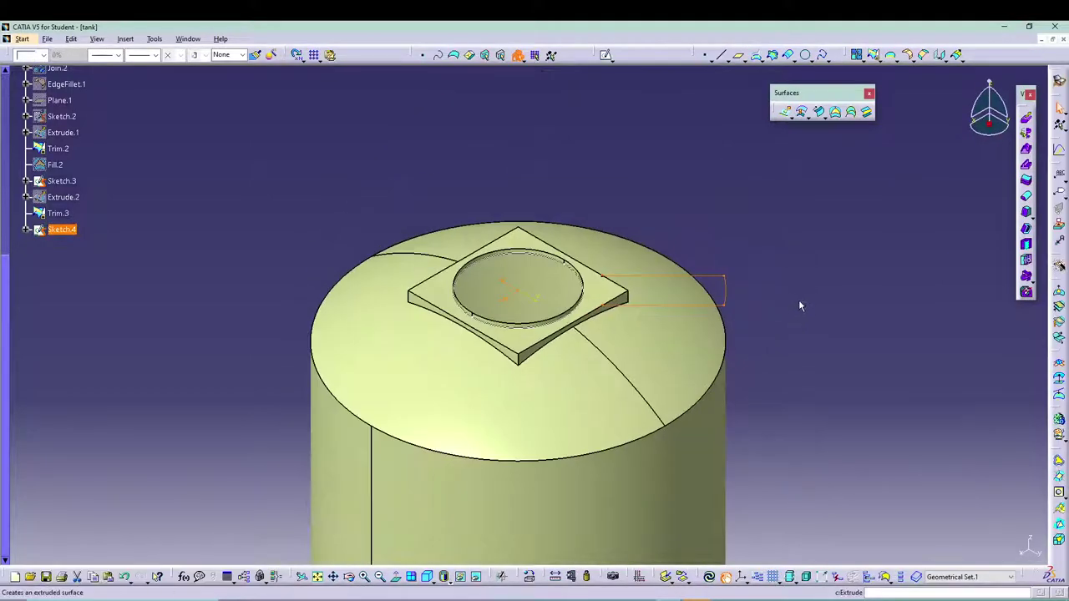
Step: Extrude the diagonal rib sketch as a surface along its sketch normal, with limit 1 up to the dome surface Trim.2
click(788, 110)
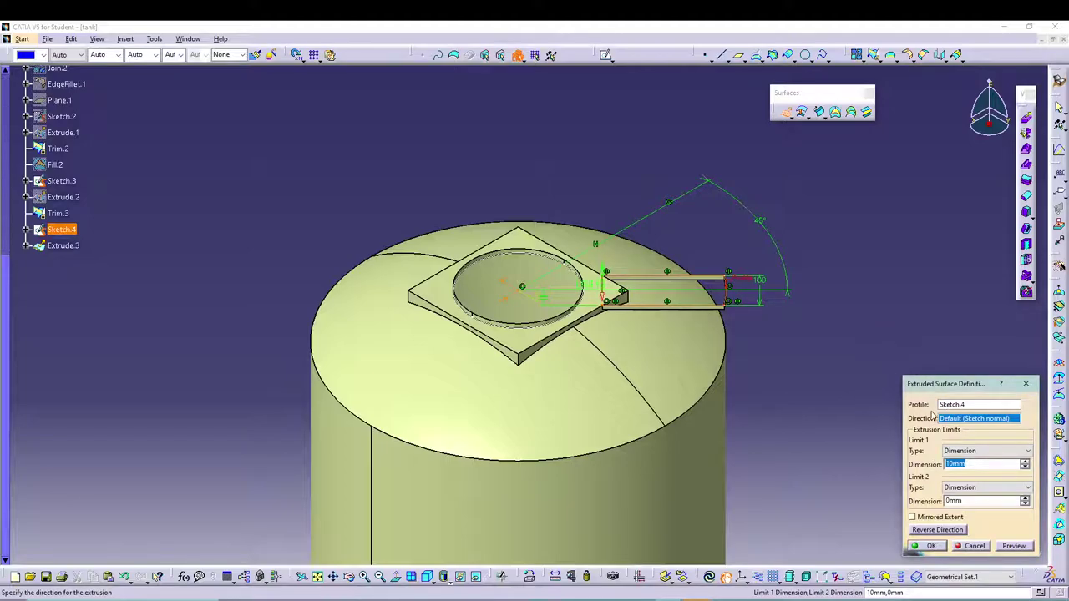
click(985, 451)
click(969, 474)
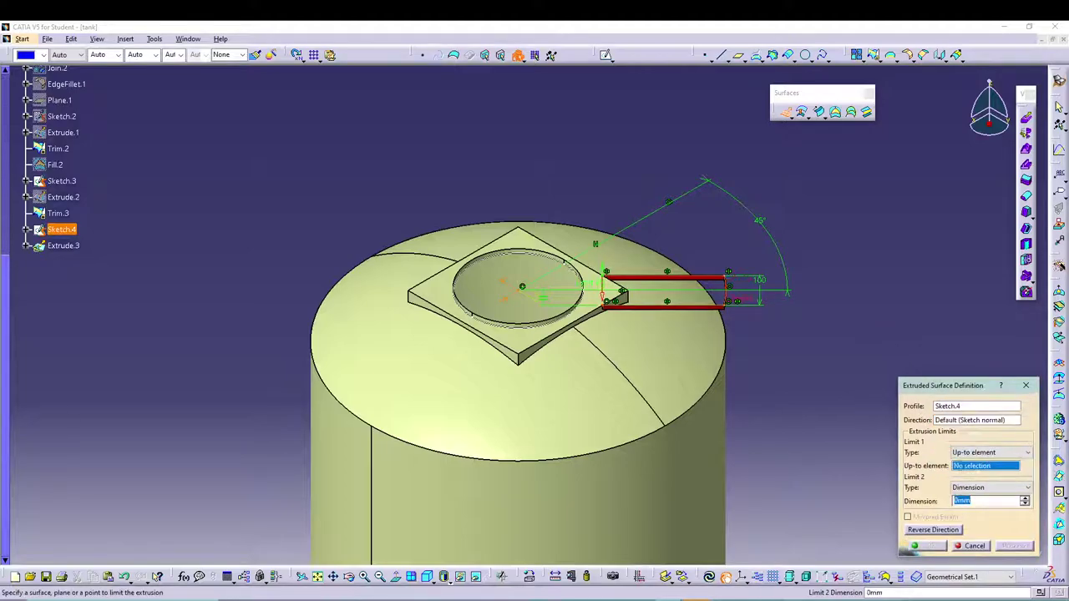
click(659, 354)
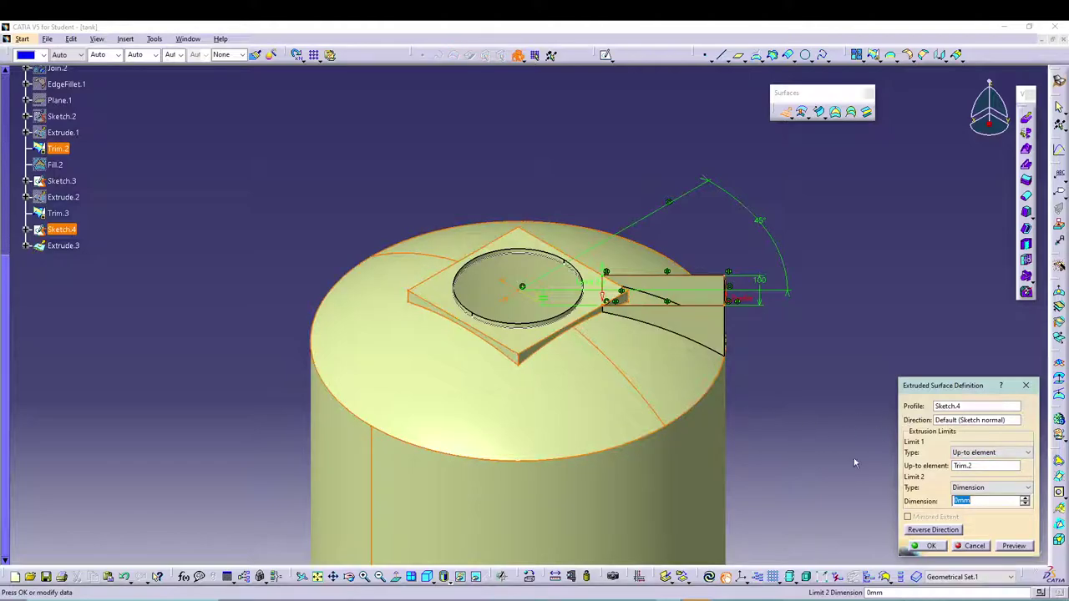
click(930, 545)
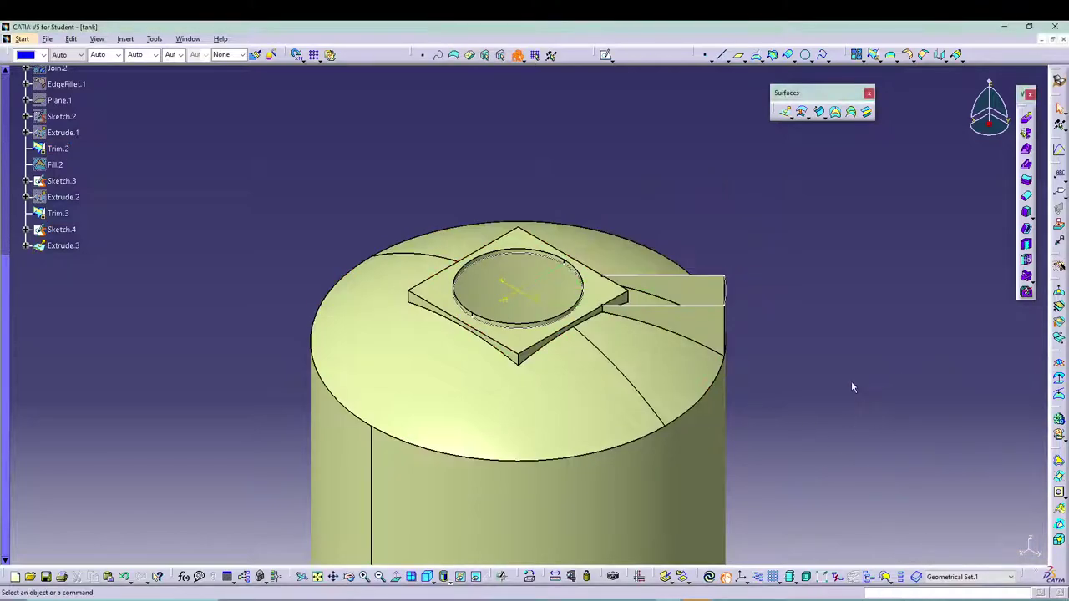
mouse_move(788, 208)
middle_down()
mouse_move(668, 402)
mouse_move(759, 315)
mouse_move(797, 312)
mouse_move(660, 353)
mouse_move(621, 294)
mouse_move(589, 344)
middle_up()
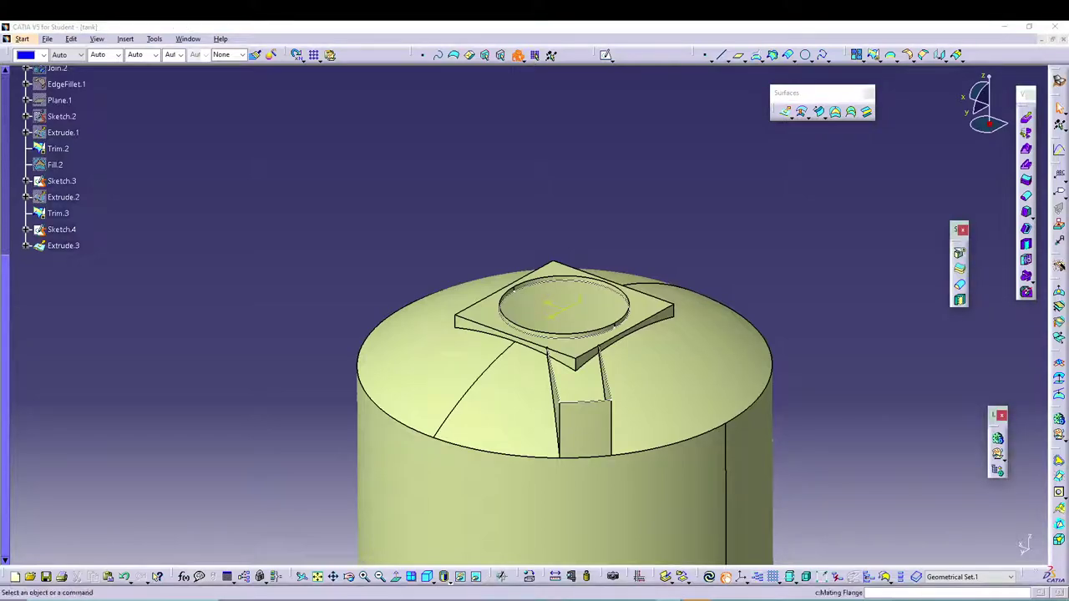
click(997, 437)
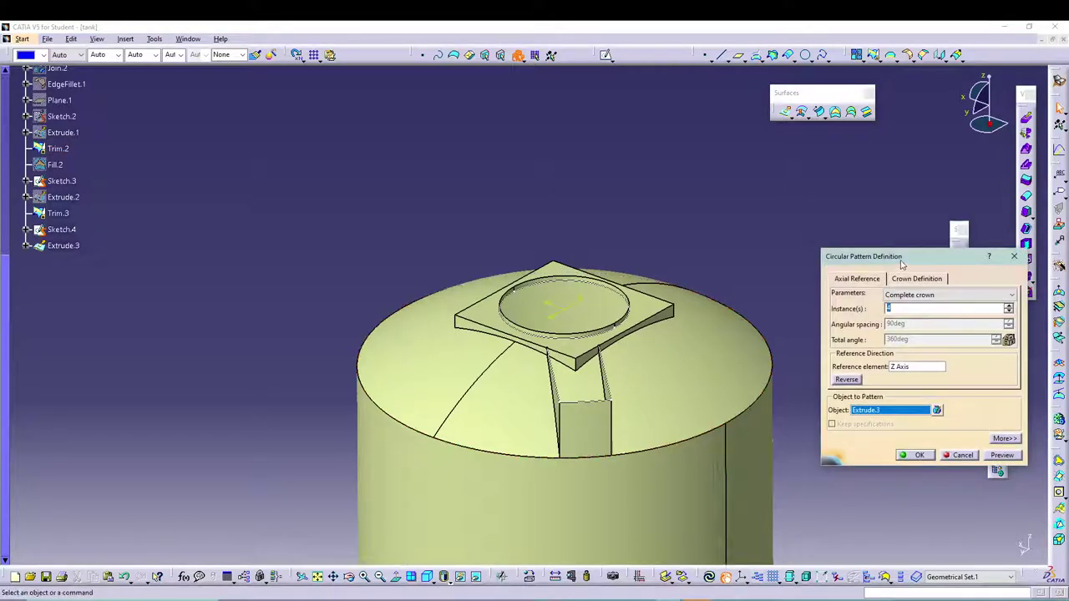
key(Escape)
scroll(483, 167, down, 4)
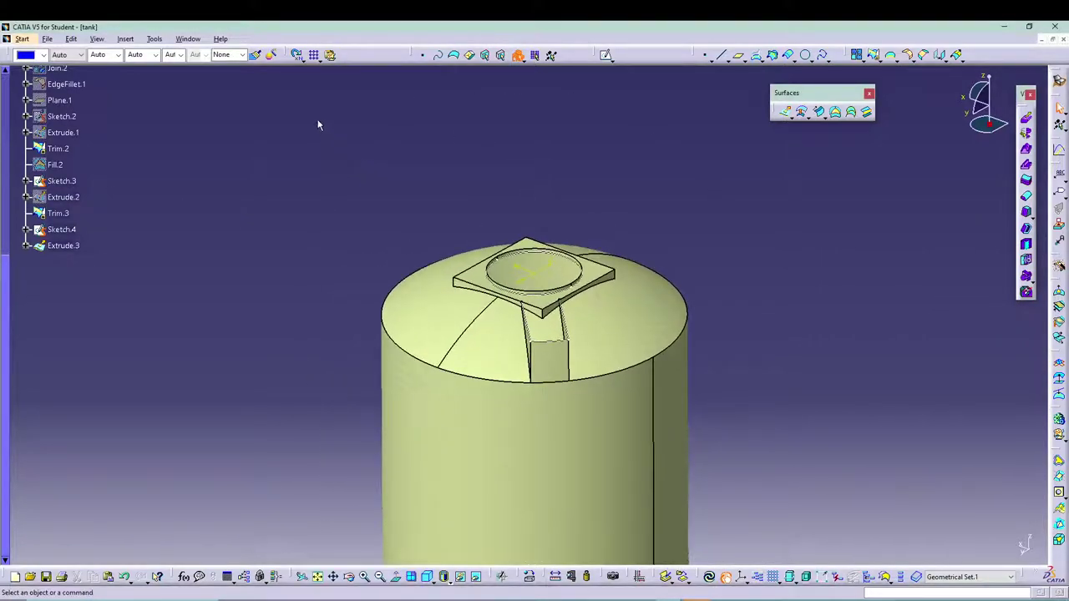
Step: Start a circular pattern as a complete crown with 4 instances
click(123, 39)
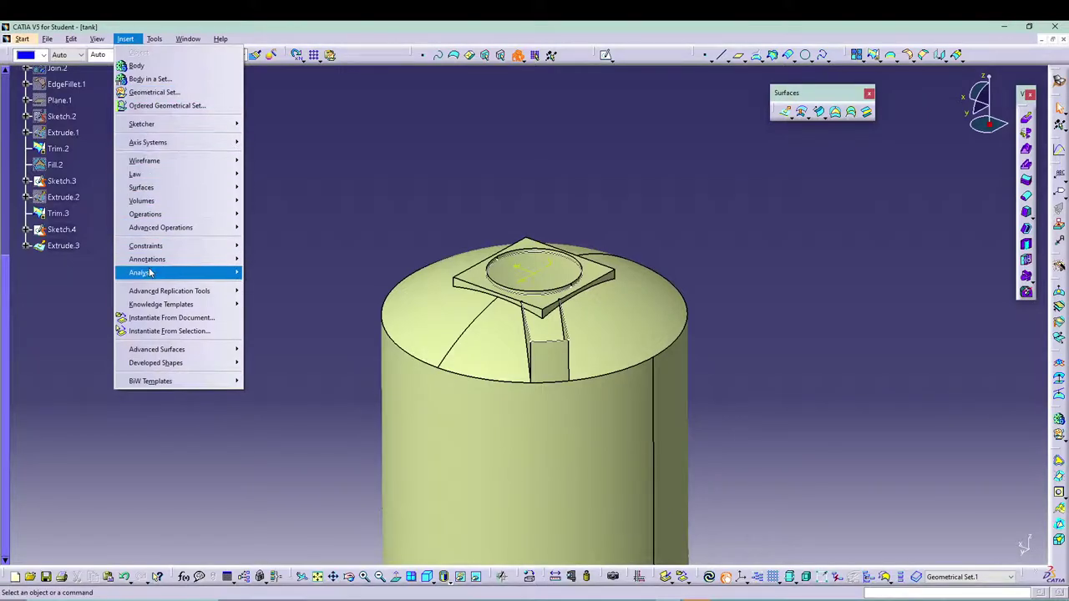
mouse_move(149, 273)
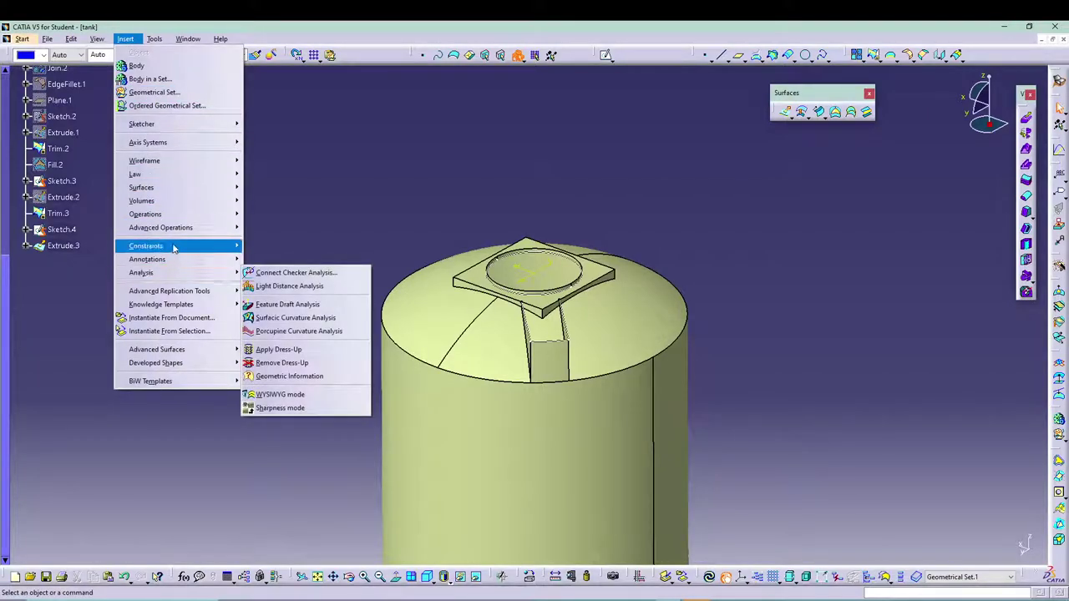
mouse_move(187, 289)
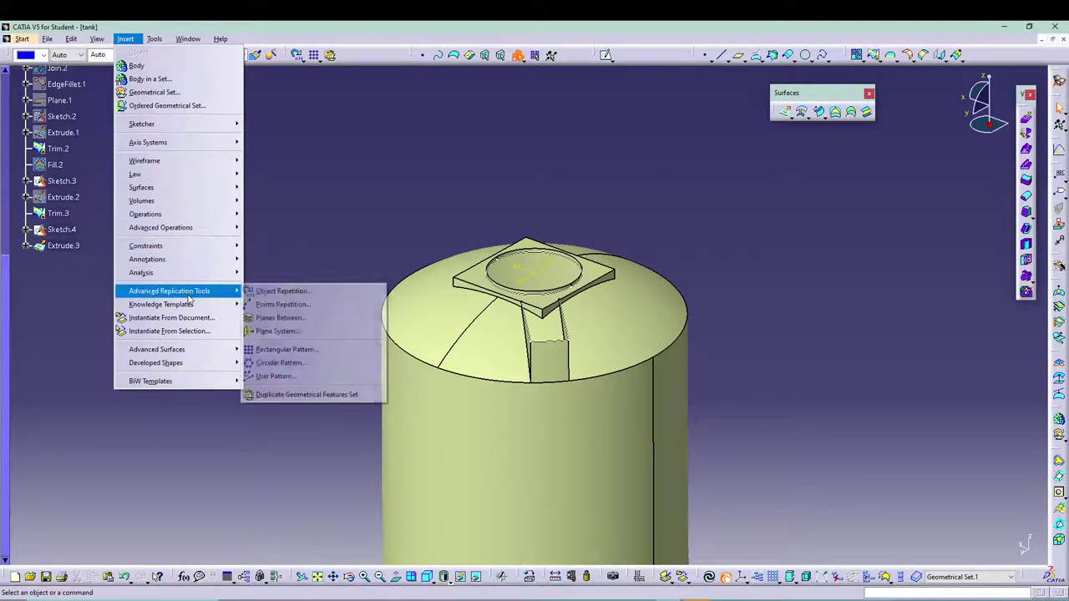
click(313, 362)
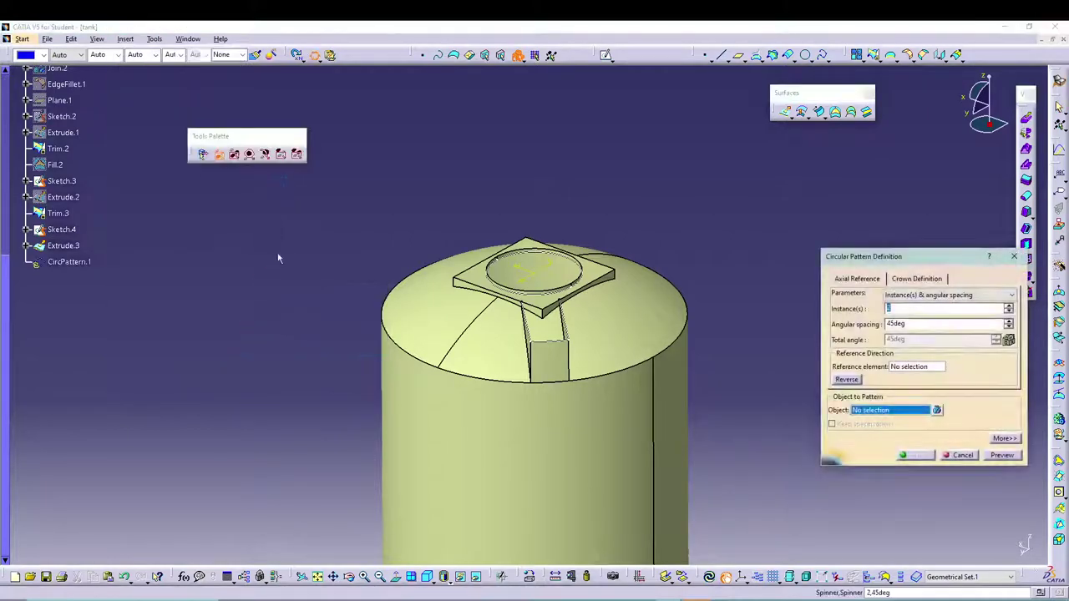
click(909, 294)
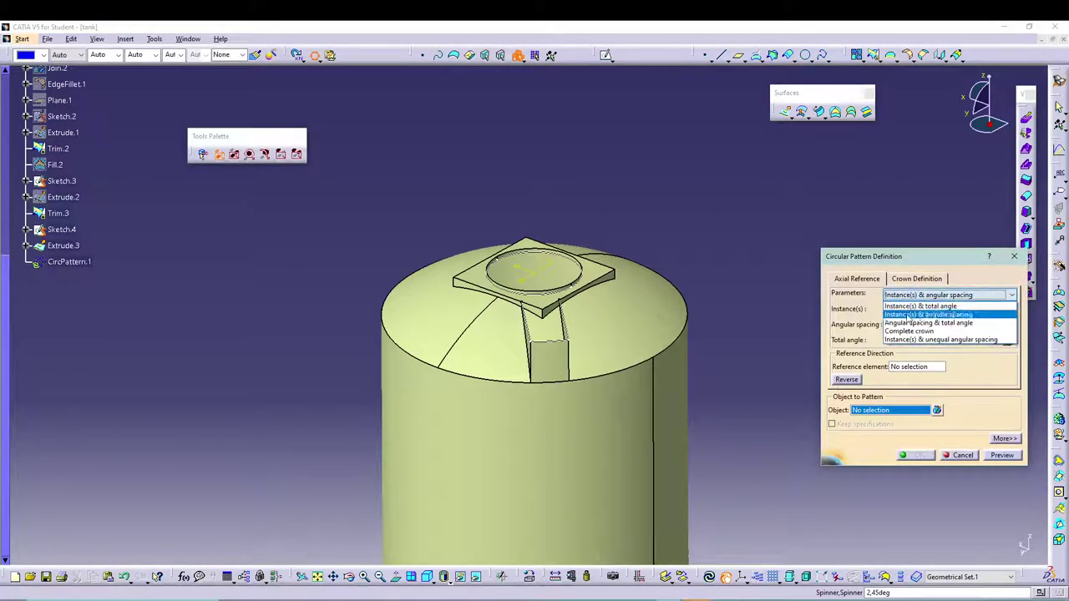
click(910, 331)
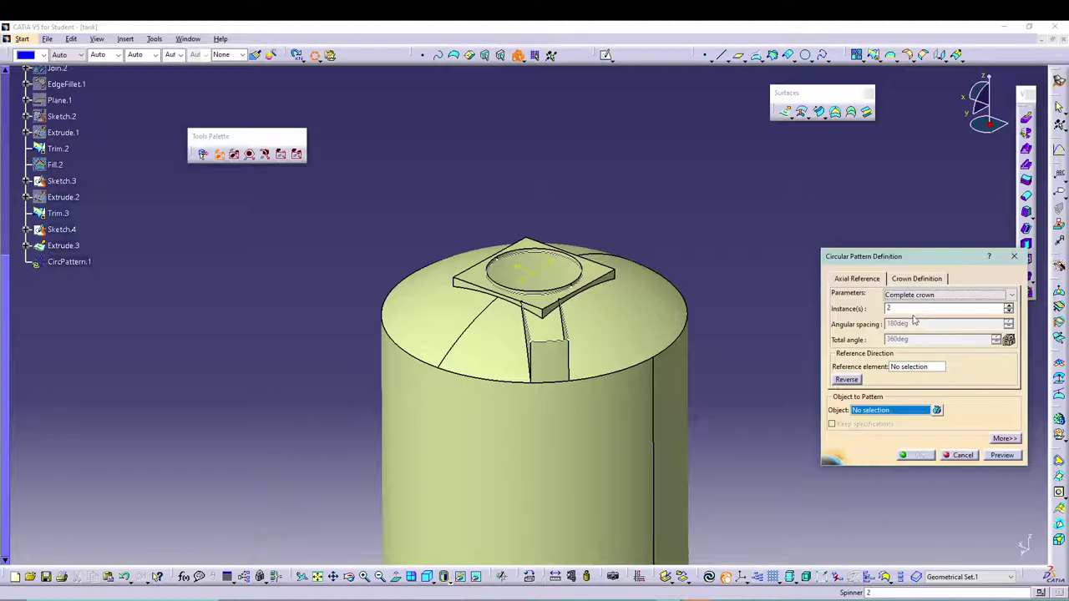
click(1008, 305)
click(1007, 305)
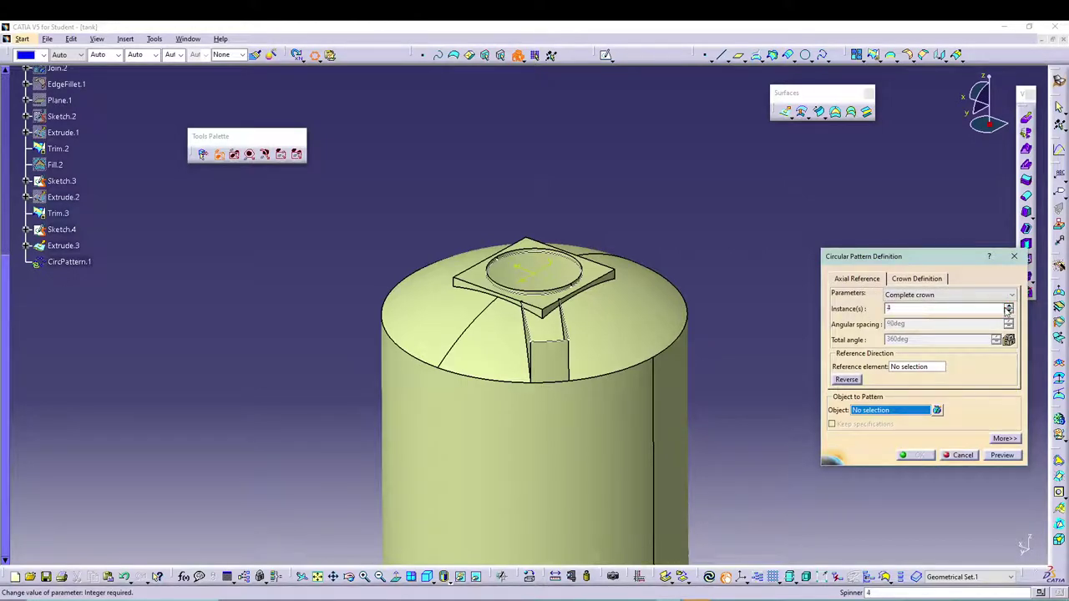
Step: Set the Z axis as the pattern's reference direction and create the pattern from the extruded rib surface Extrude.3
click(902, 367)
right_click(900, 369)
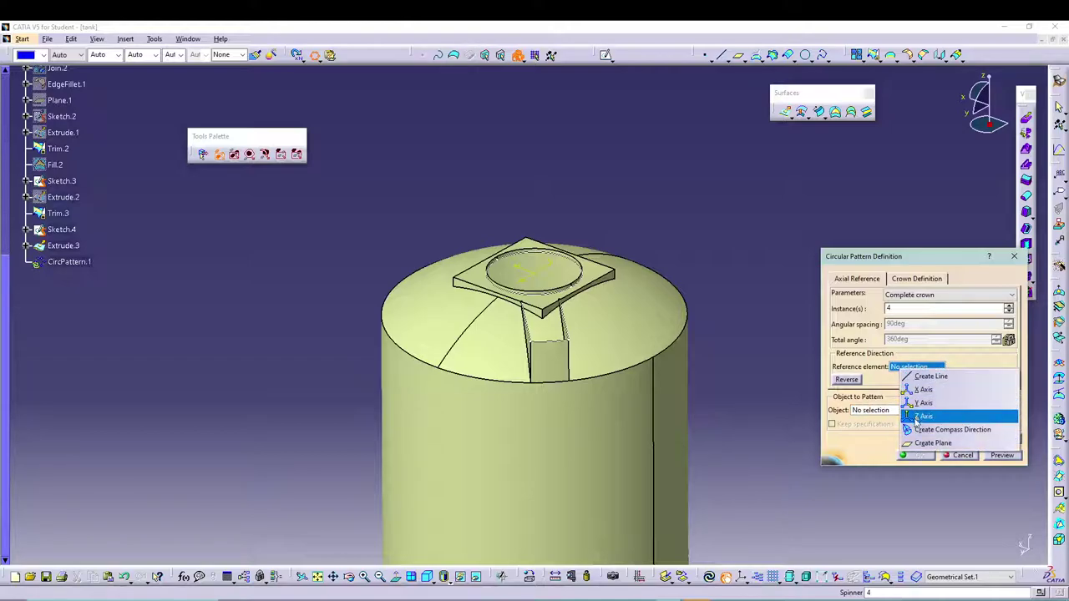
click(916, 369)
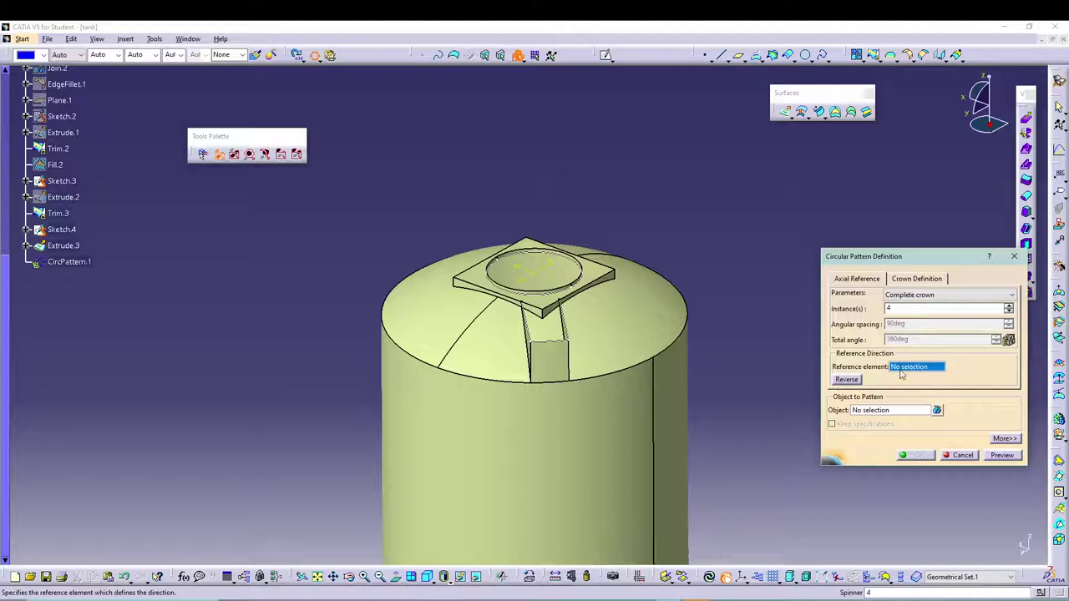
right_click(911, 374)
click(935, 417)
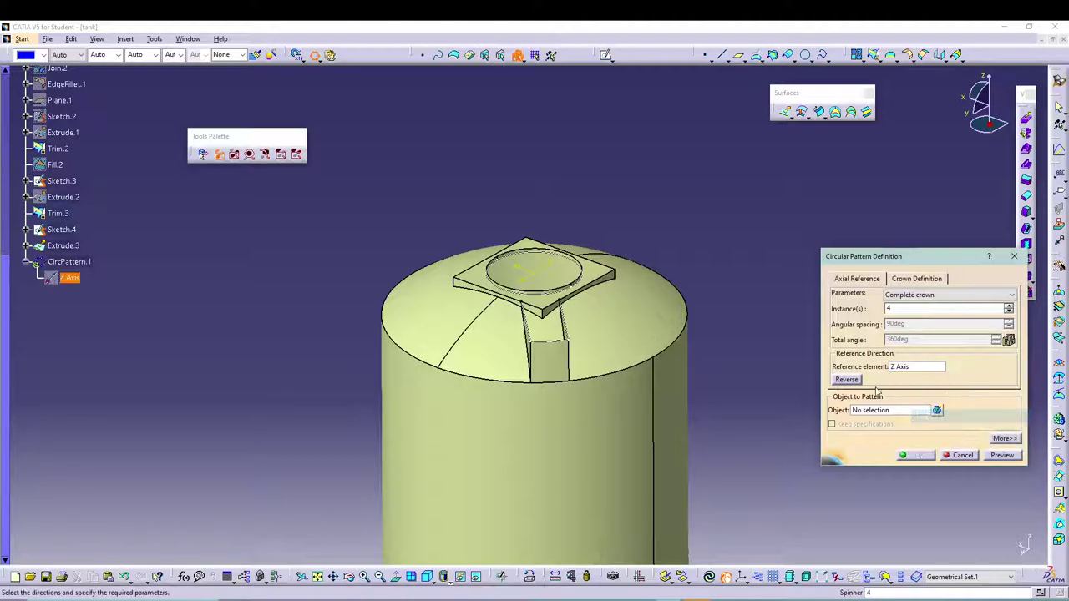
click(885, 410)
click(566, 370)
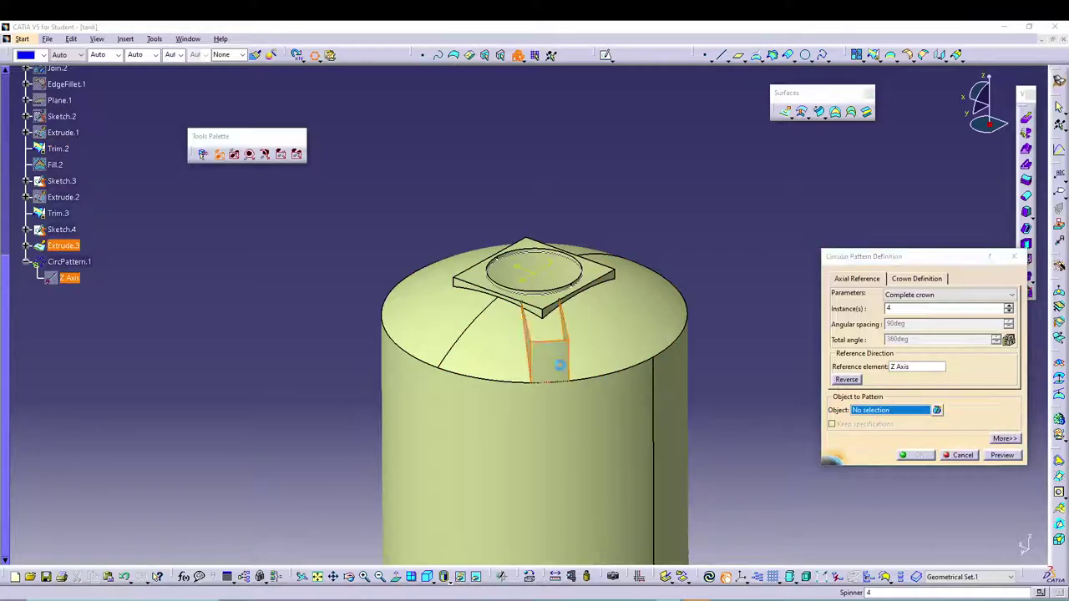
click(920, 455)
Step: Hide the opening sketch Sketch.3 and the rib sketch Sketch.4
middle_drag(742, 306, 708, 339)
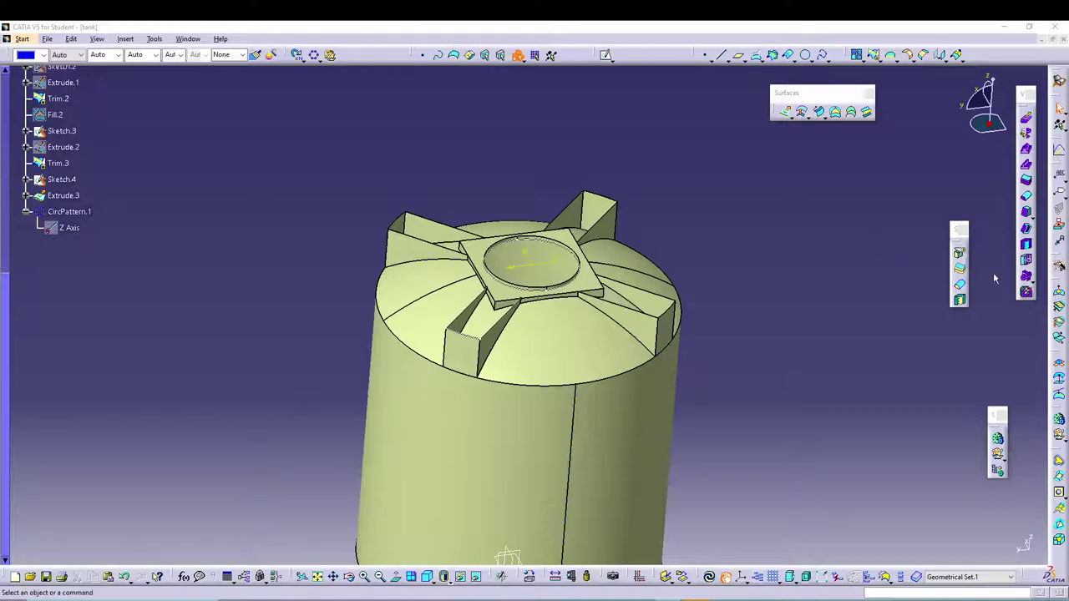
mouse_move(743, 229)
middle_down()
mouse_move(716, 303)
mouse_move(716, 239)
mouse_move(733, 242)
middle_up()
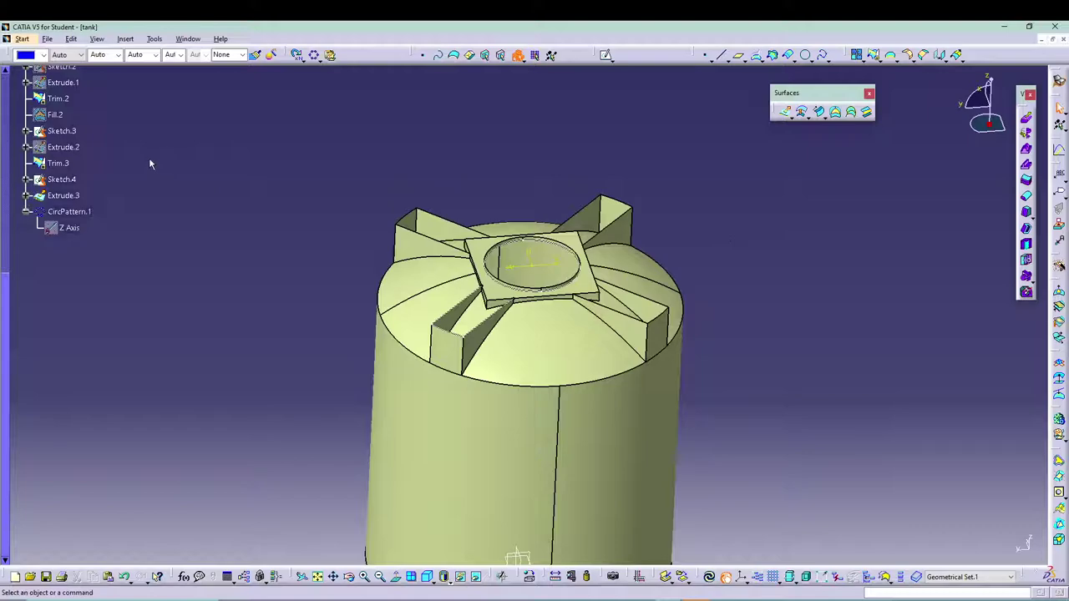
right_click(67, 131)
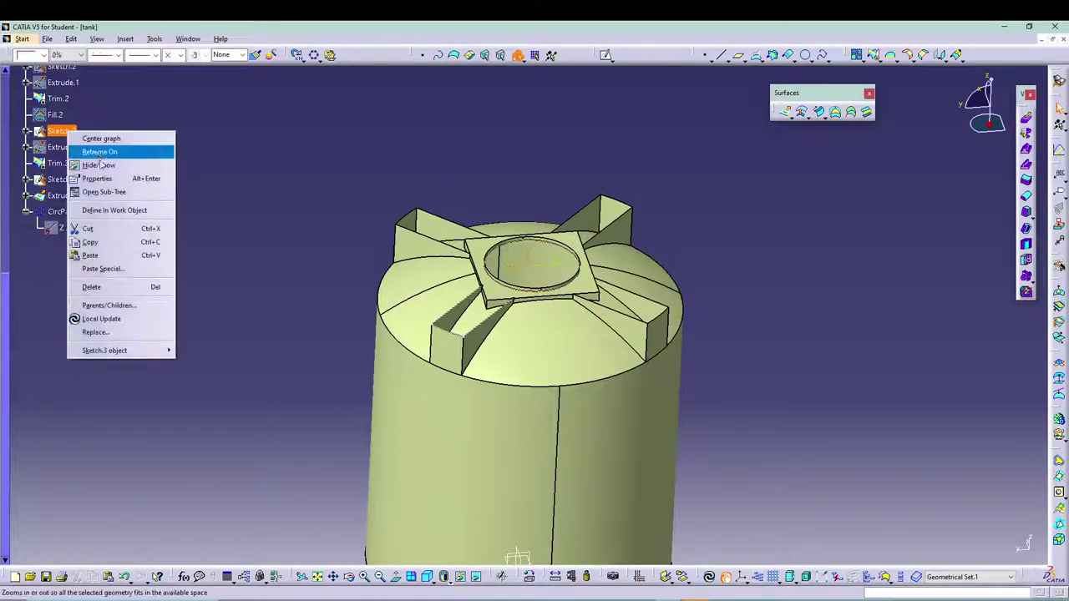
click(99, 164)
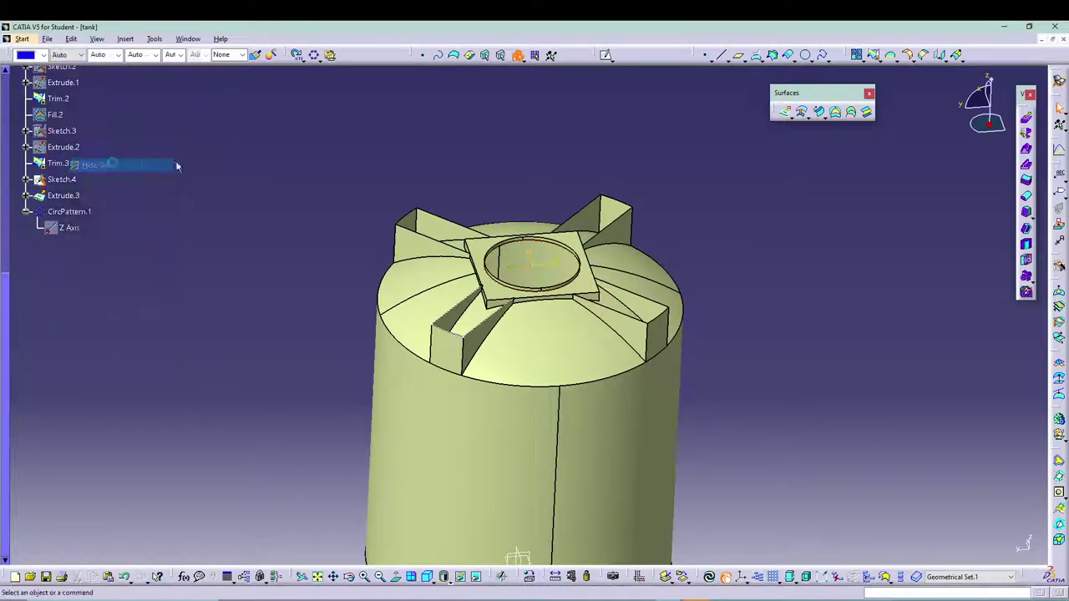
right_click(73, 179)
click(98, 211)
Step: Try to trim the collar top surface Trim.3 with the rib pattern CircPattern.1
mouse_move(214, 197)
ctrl+middle_down()
mouse_move(205, 172)
mouse_move(200, 250)
mouse_move(209, 191)
ctrl+middle_up()
mouse_move(339, 136)
ctrl+middle_down()
mouse_move(358, 98)
mouse_move(350, 121)
ctrl+middle_up()
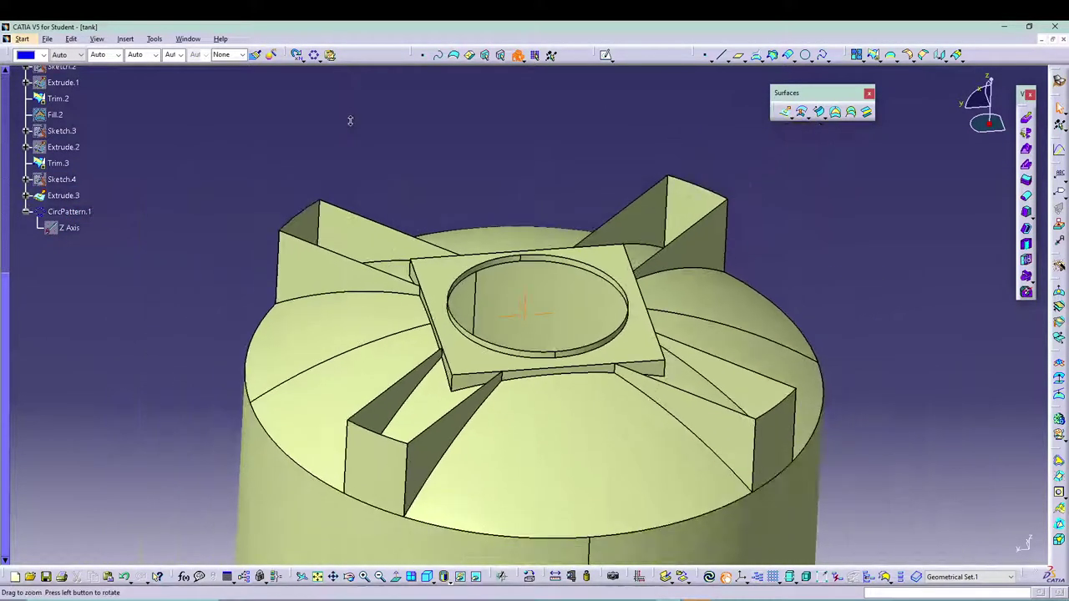
click(873, 54)
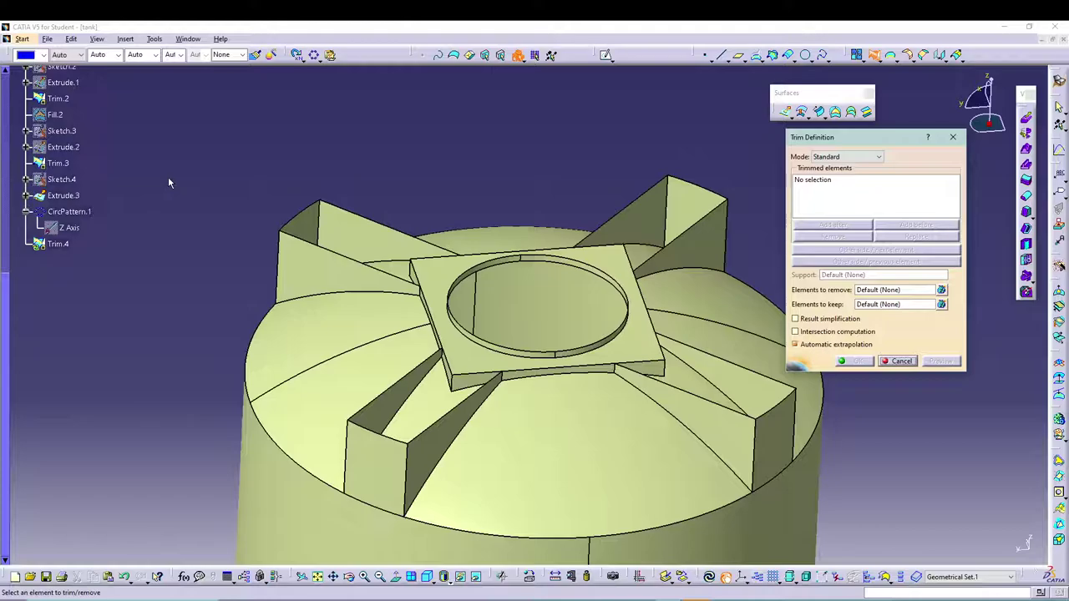
click(60, 164)
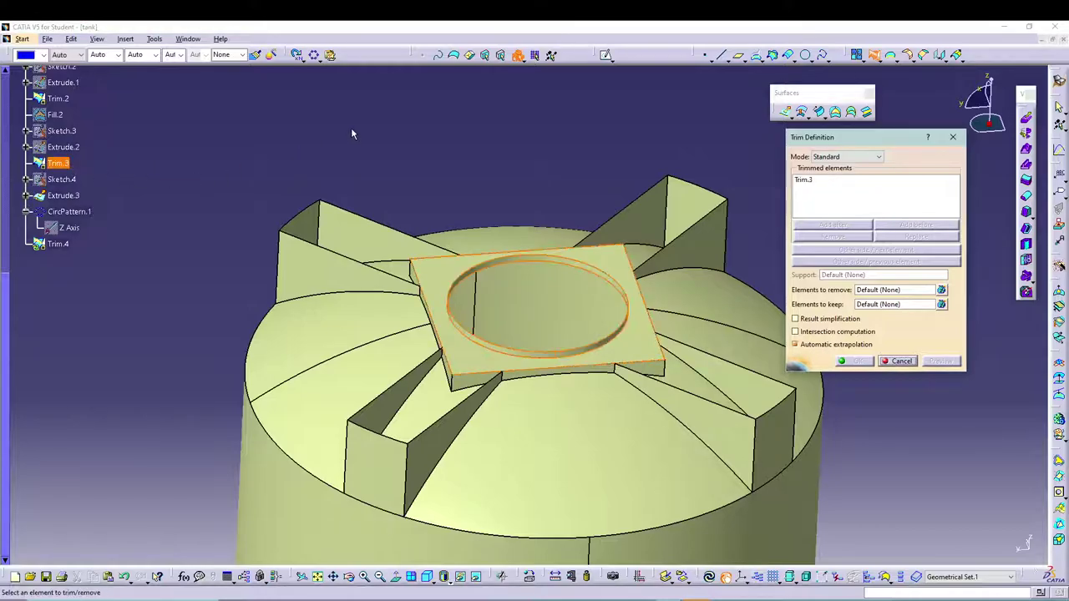
click(67, 212)
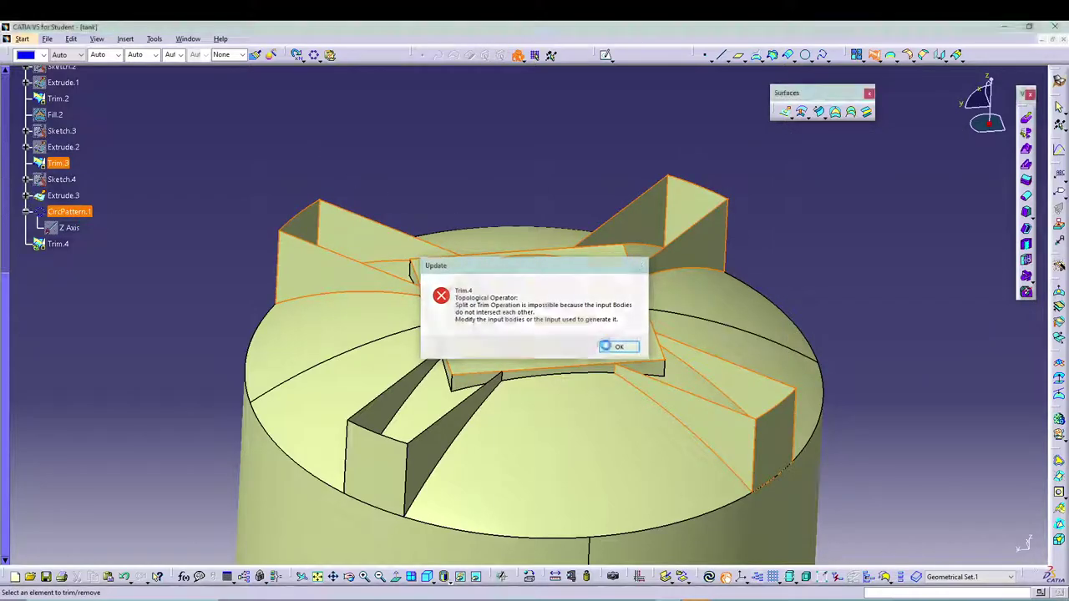
click(613, 346)
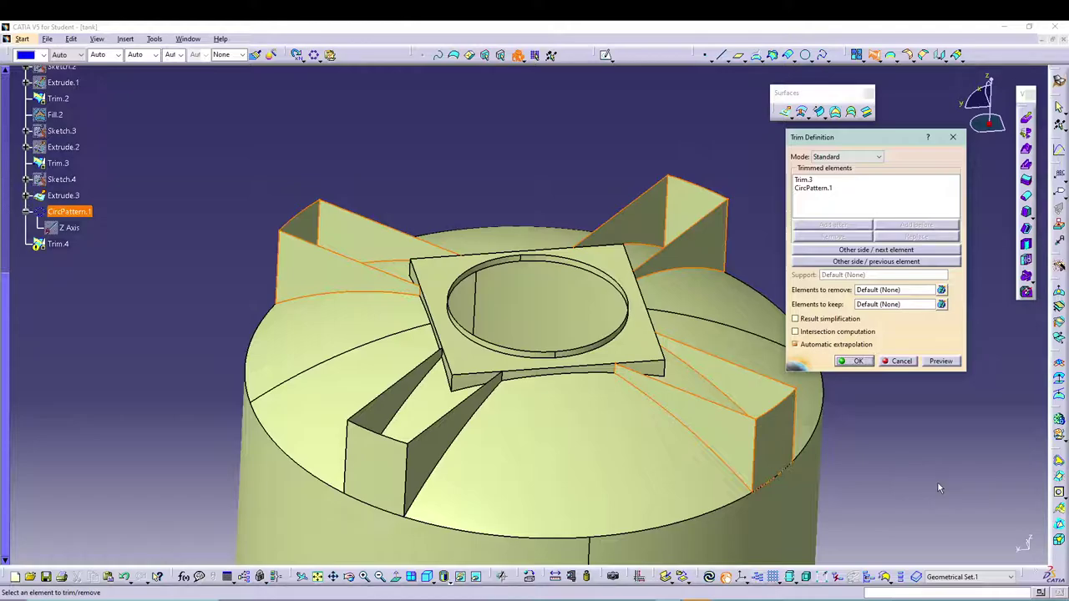
click(938, 361)
click(625, 347)
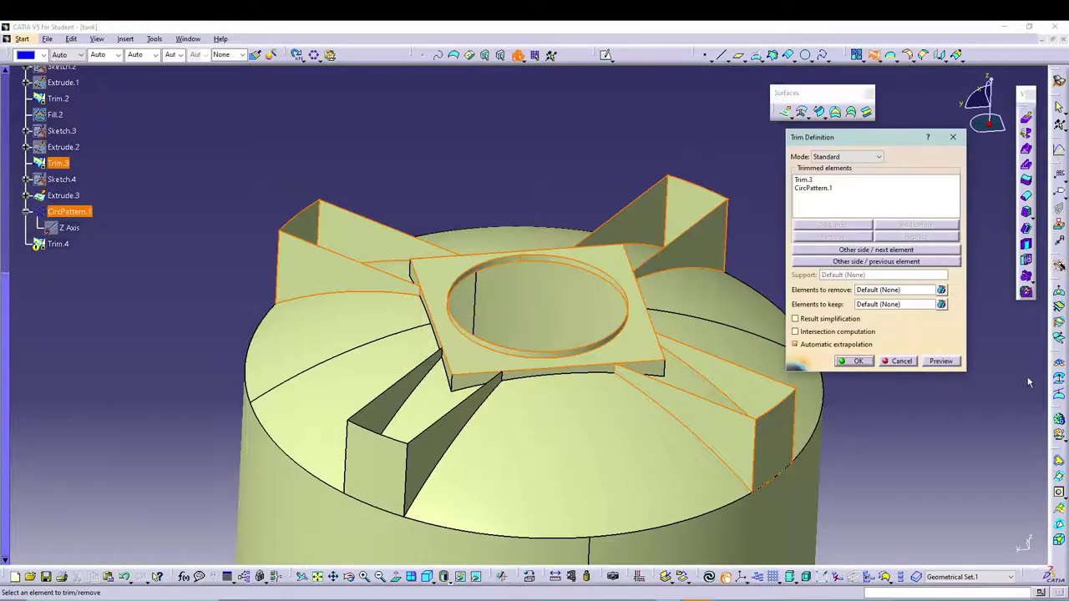
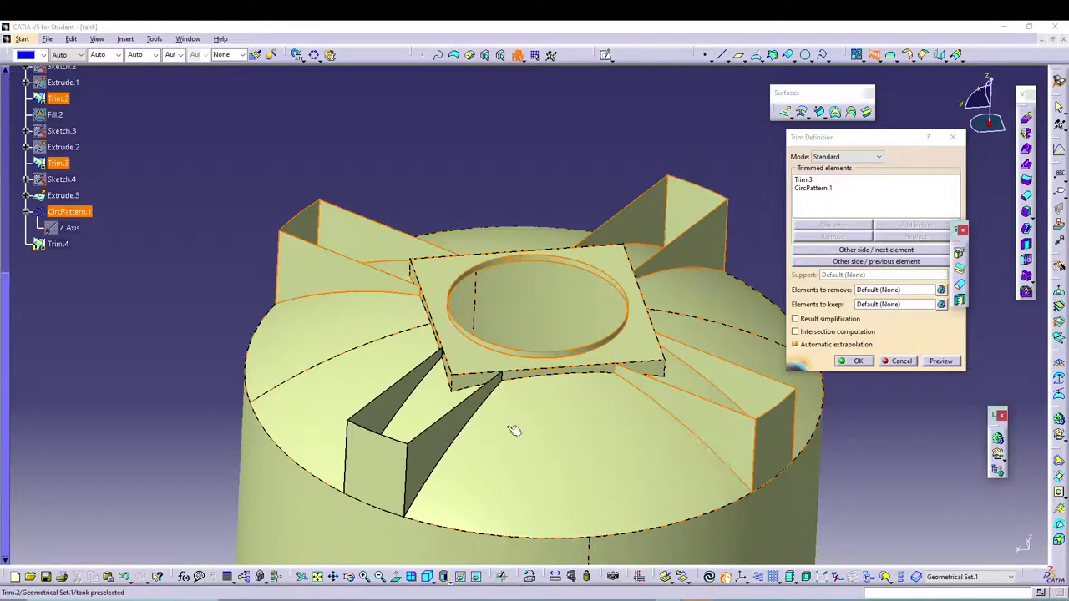
Step: Try the other side of each element in the collar and rib pattern trim, and abandon the trim
click(876, 249)
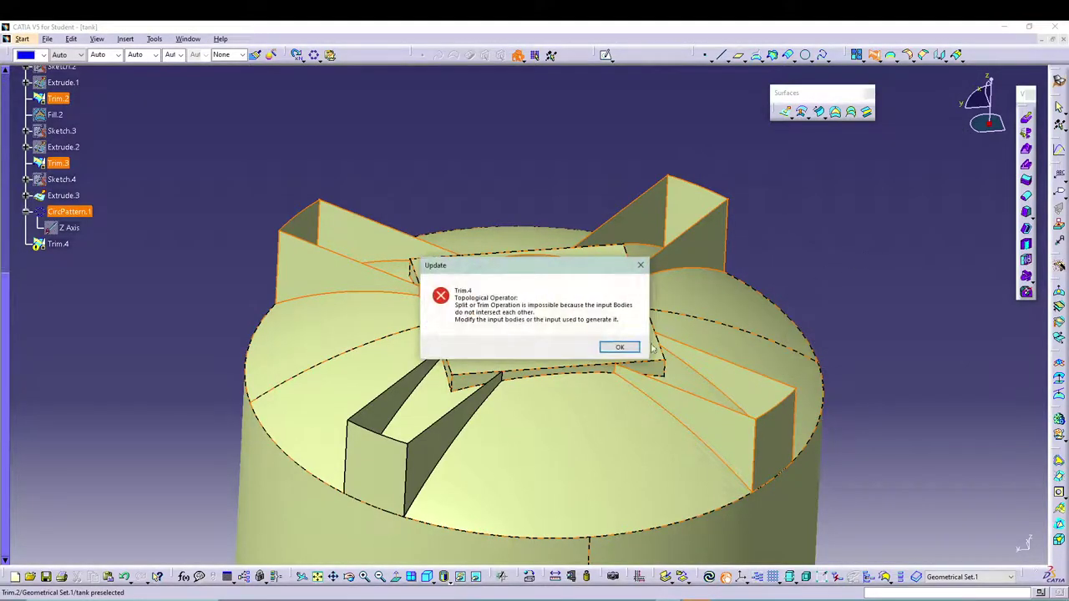
click(620, 346)
click(848, 262)
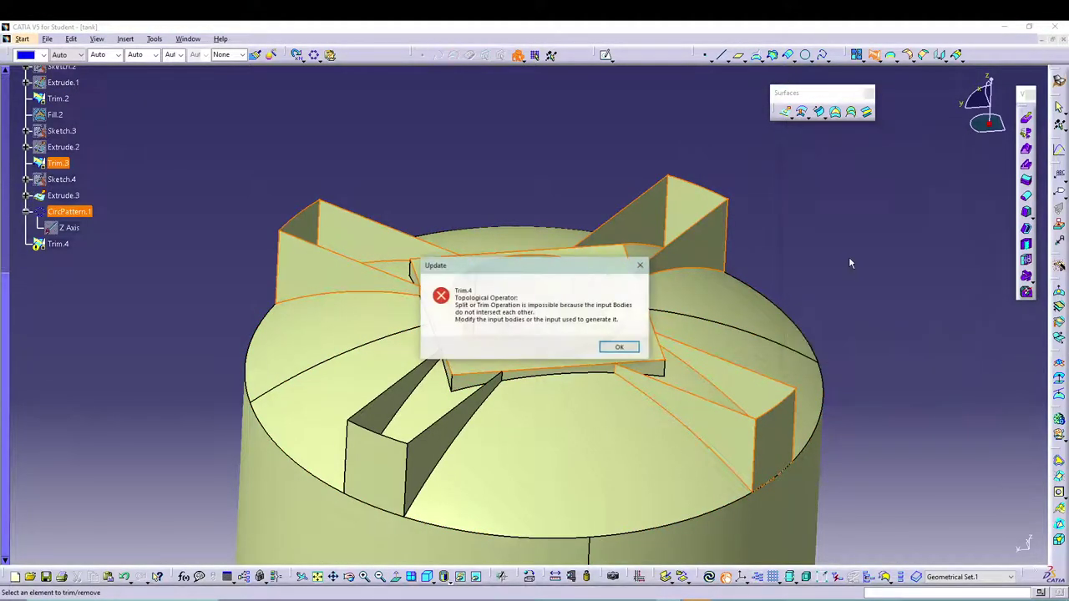
click(608, 346)
click(900, 361)
Step: Trim the dome surface Trim.2 with the original rib Extrude.3, switching the next element's side to keep the dome outside the rib
middle_drag(585, 190, 576, 177)
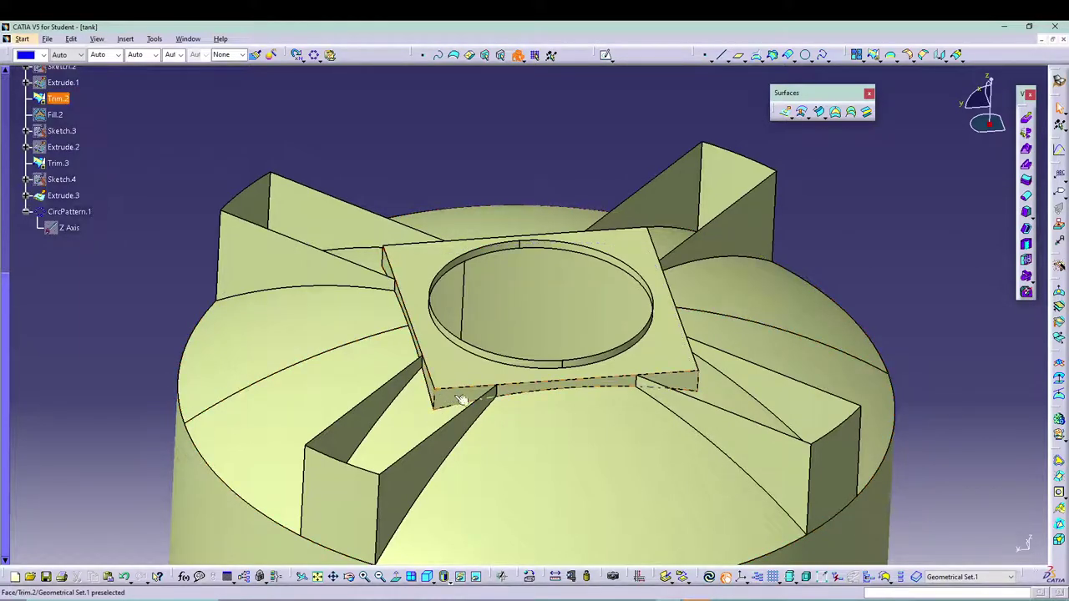
click(873, 54)
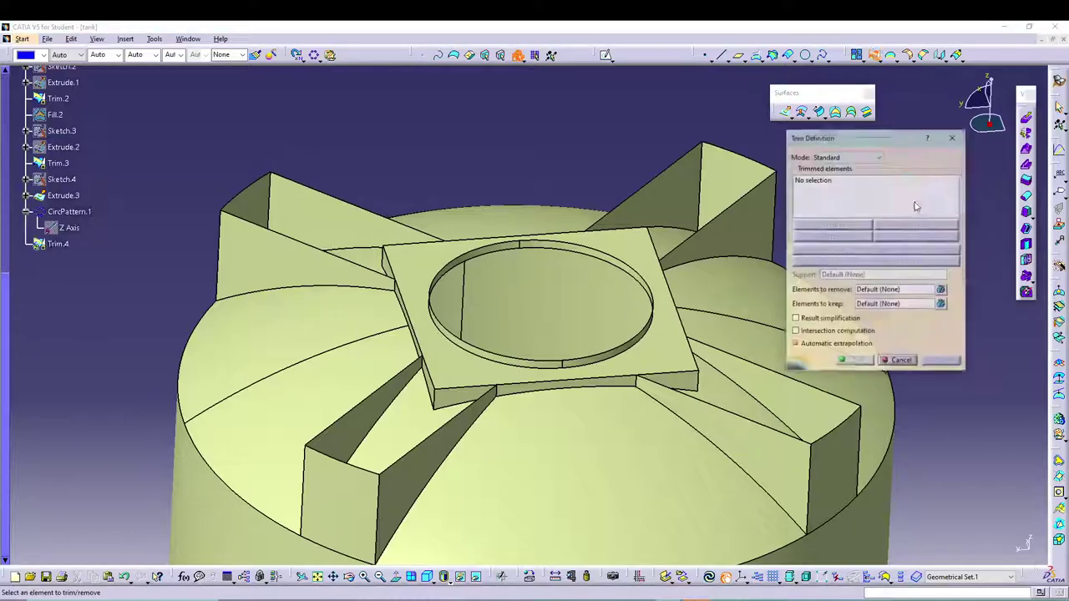
click(447, 398)
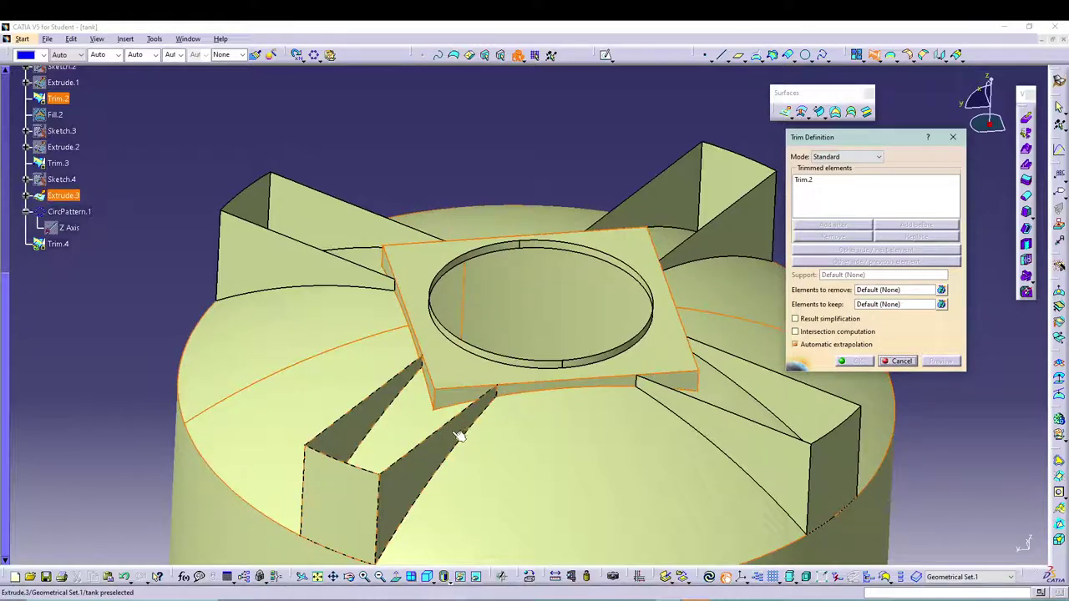
click(435, 450)
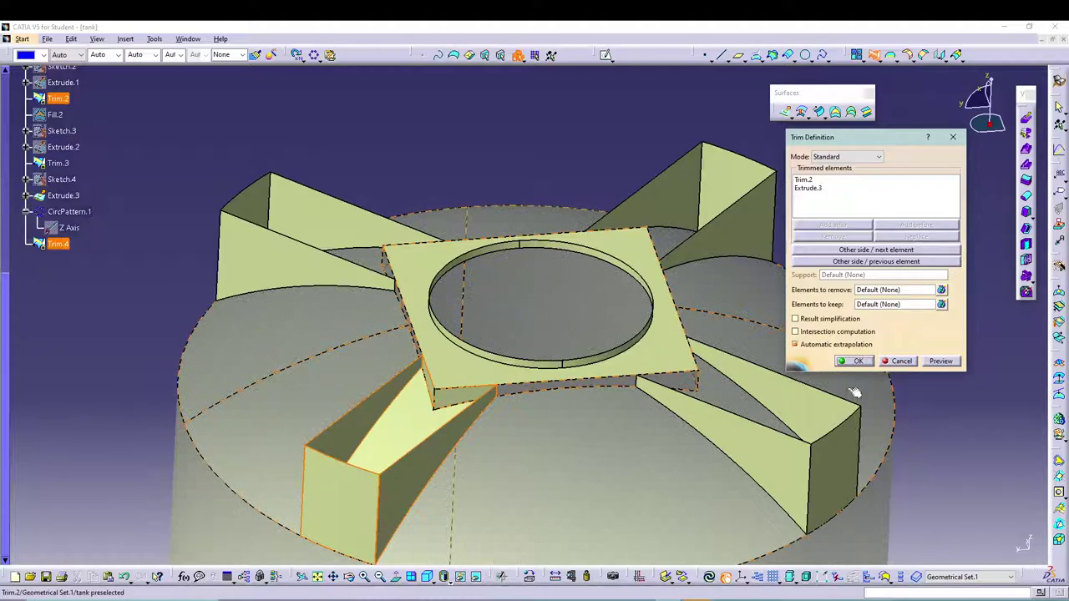
click(877, 252)
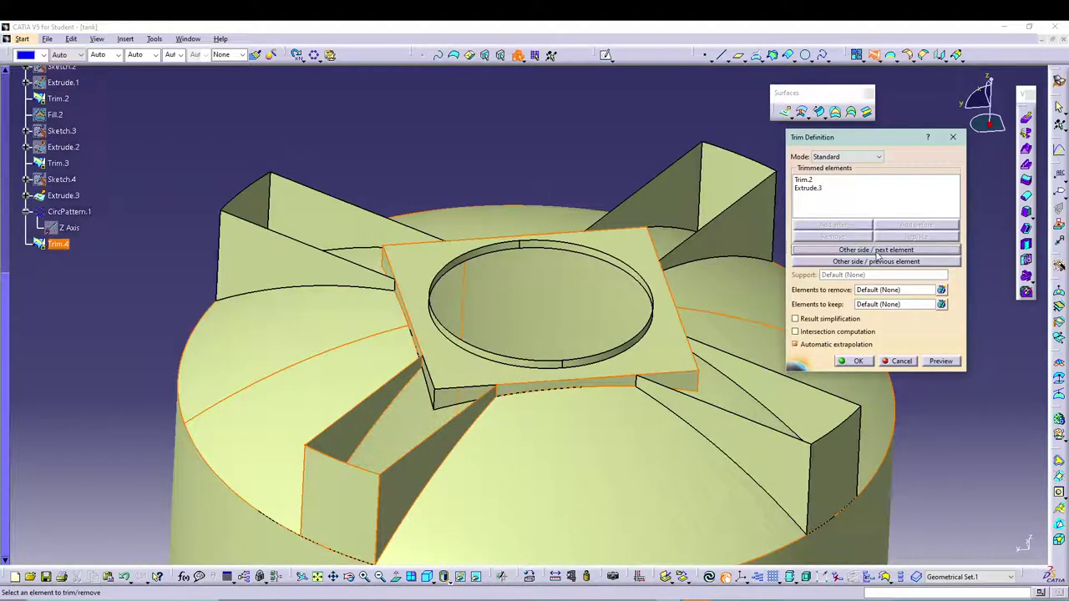
click(877, 263)
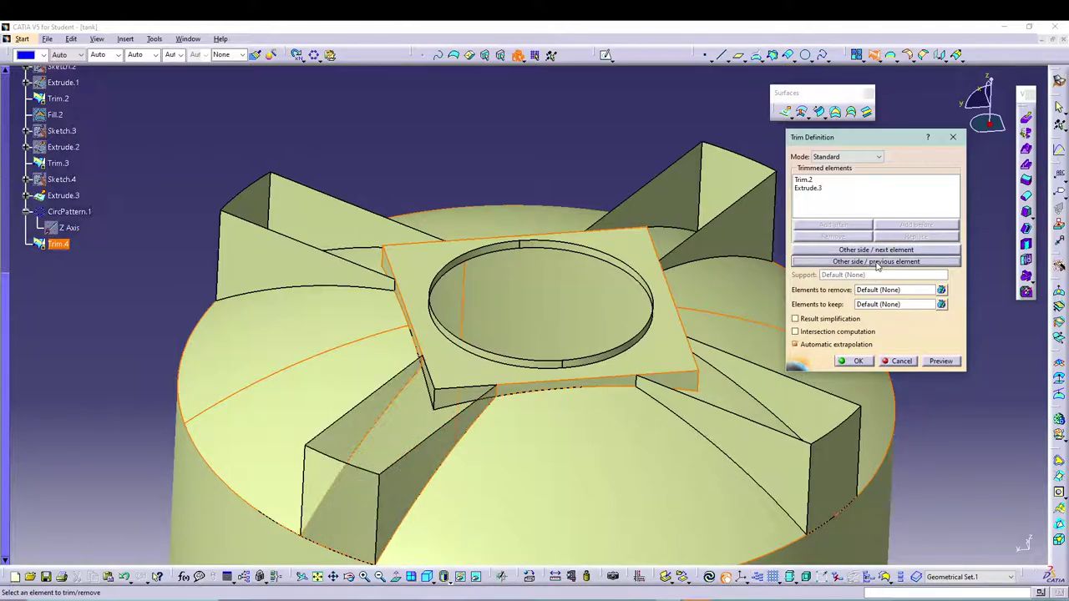
click(877, 262)
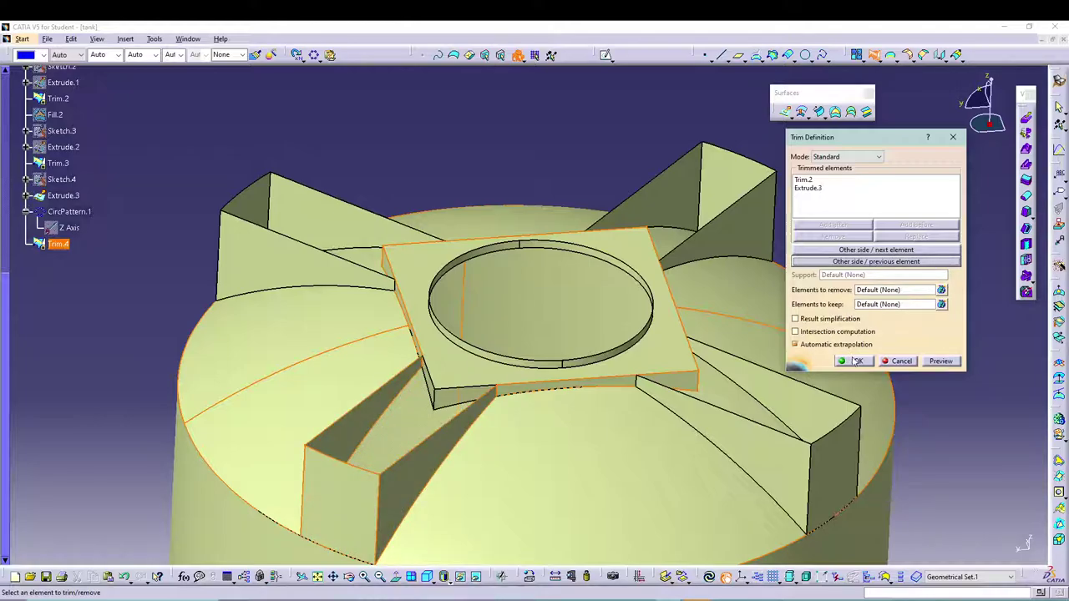
click(857, 360)
Step: Trim the resulting surface Trim.4 with the rib pattern CircPattern.1, switching the next element's side to keep the dome outside the ribs
middle_drag(506, 250, 372, 186)
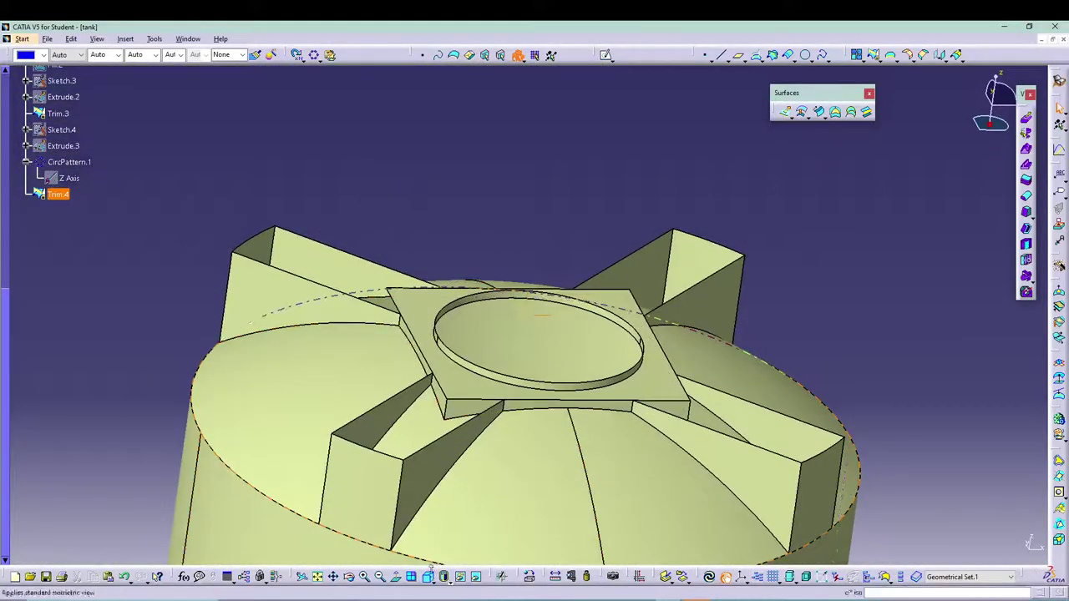
middle_drag(543, 316, 692, 279)
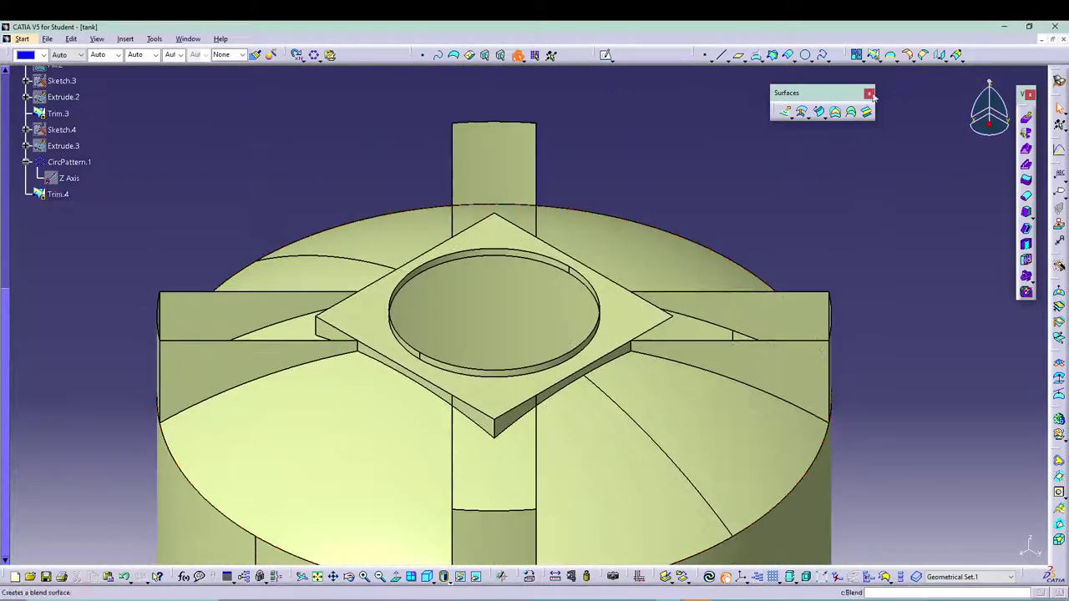
click(873, 54)
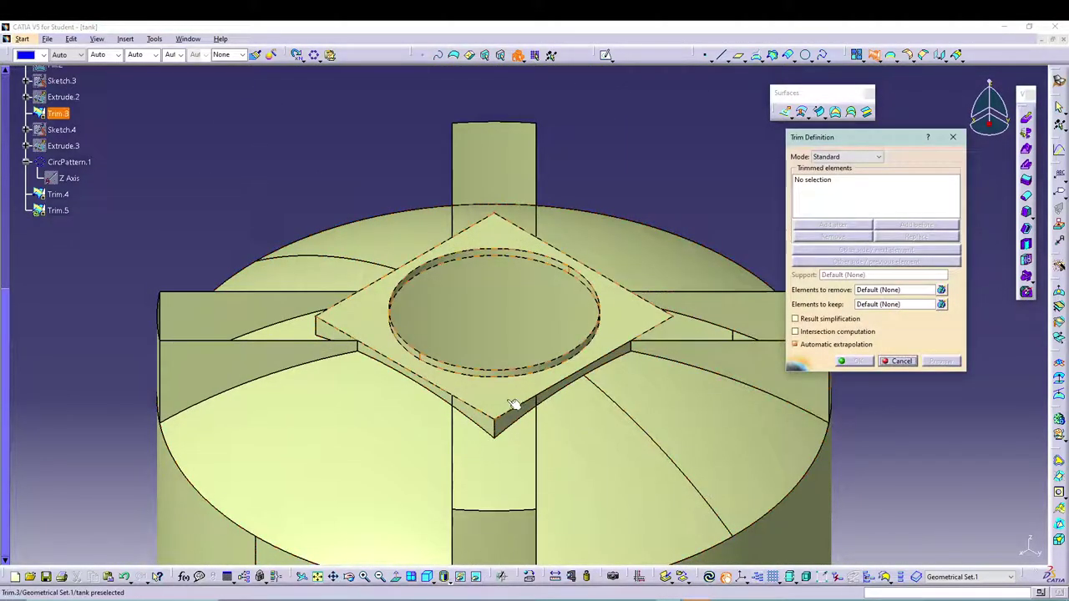
click(517, 488)
click(240, 359)
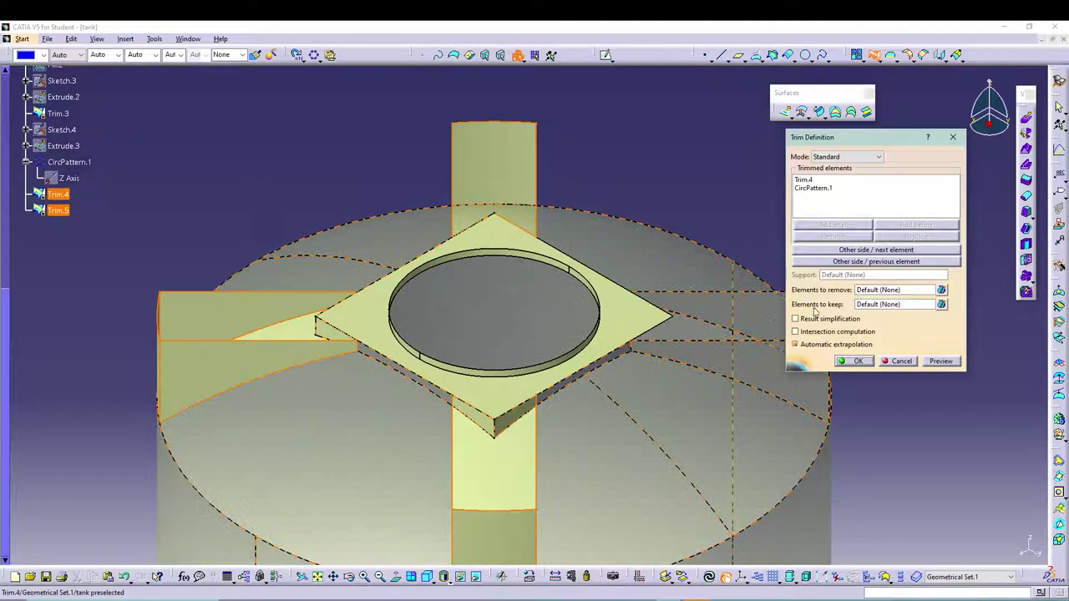
click(875, 251)
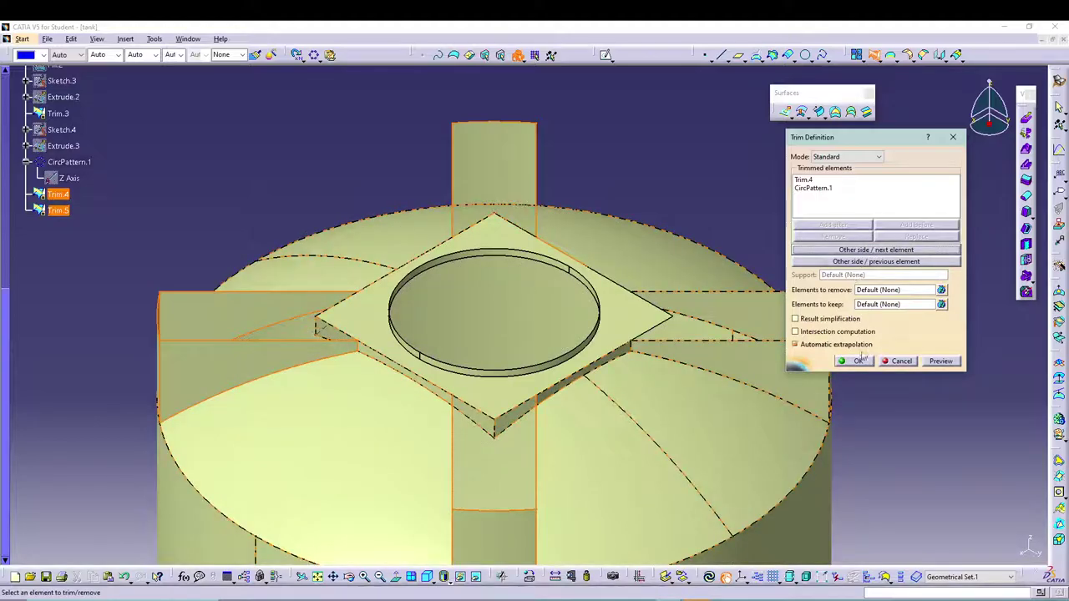
click(857, 361)
middle_drag(876, 194, 698, 343)
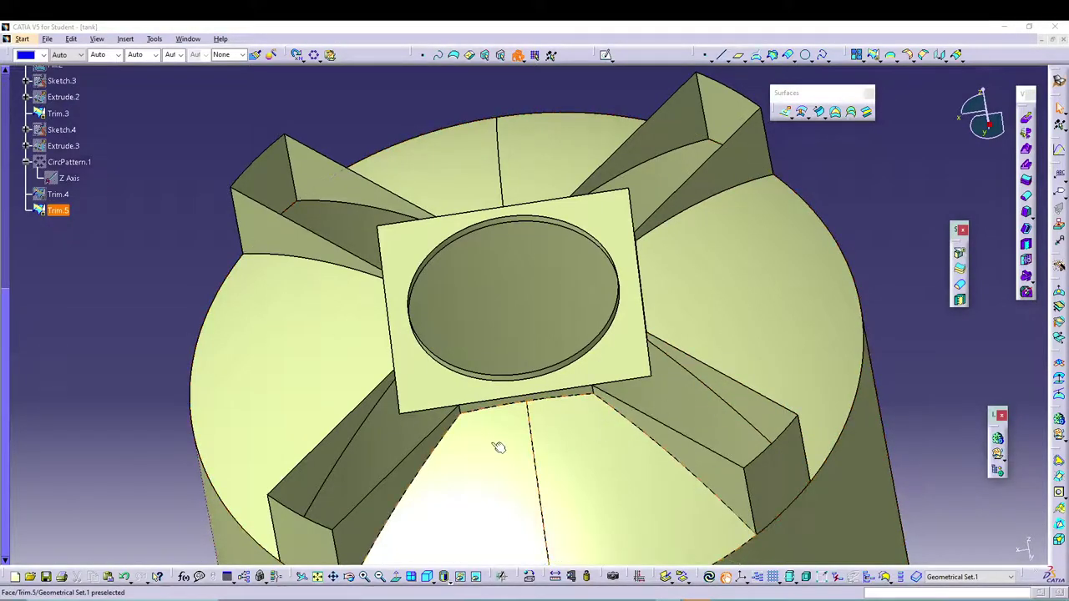
Step: Start a new sketch on the top face of the square collar, viewed from above the tank
middle_drag(453, 480, 489, 422)
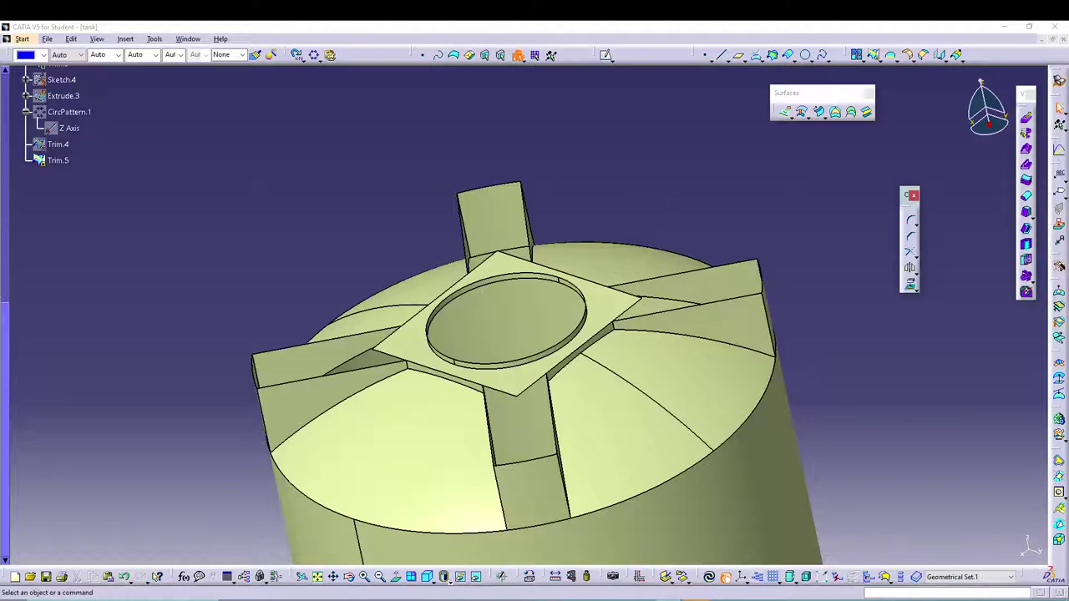
click(624, 308)
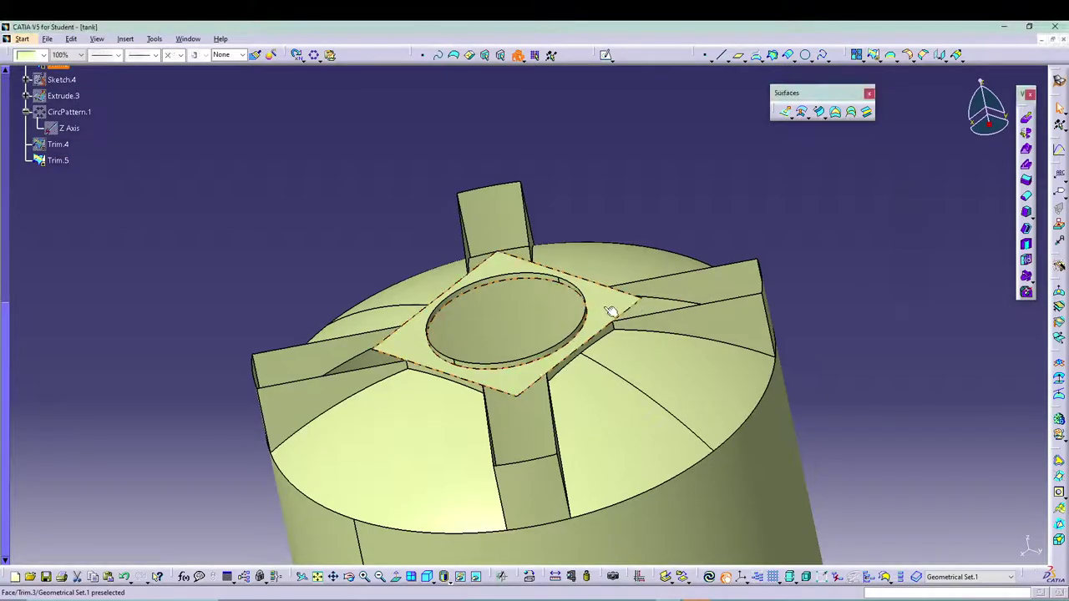
click(605, 54)
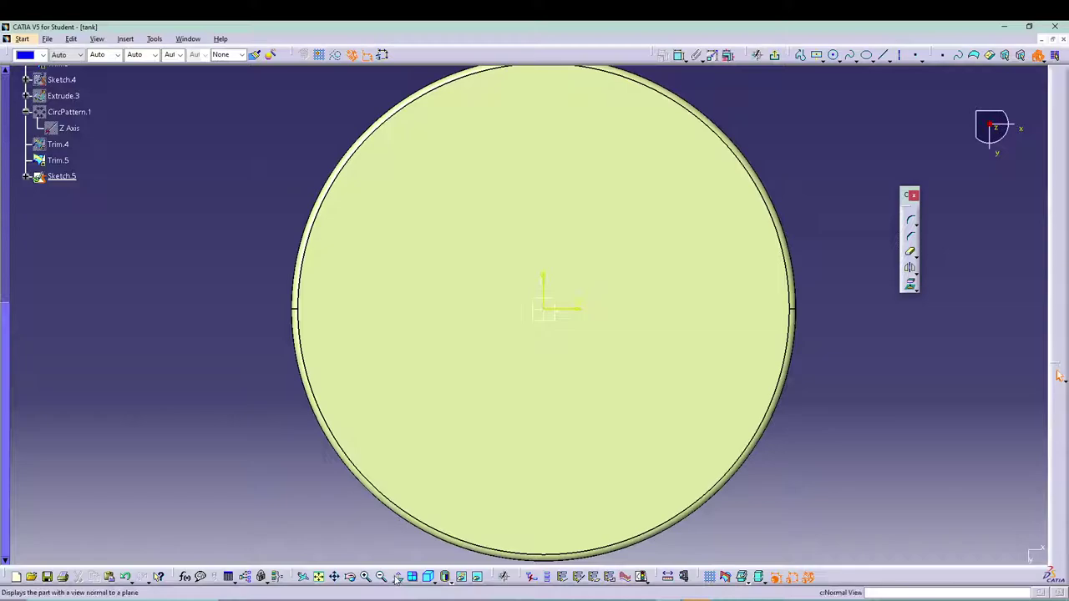
click(397, 576)
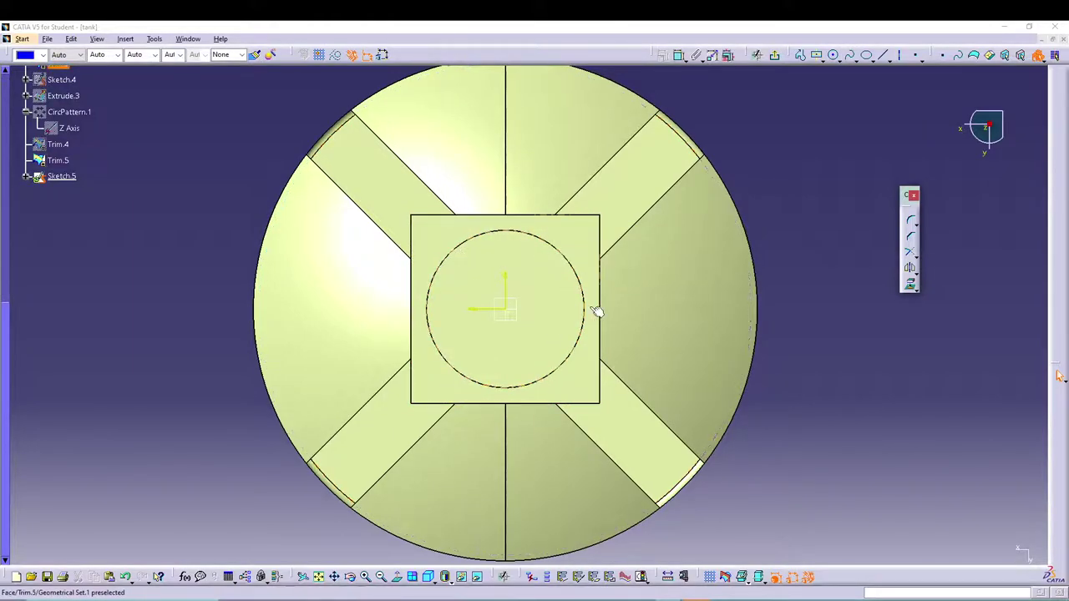
Step: Sketch a circle centred on the origin, make it coincident with the corner where a rib meets the square collar, and exit the sketch
click(833, 55)
click(834, 56)
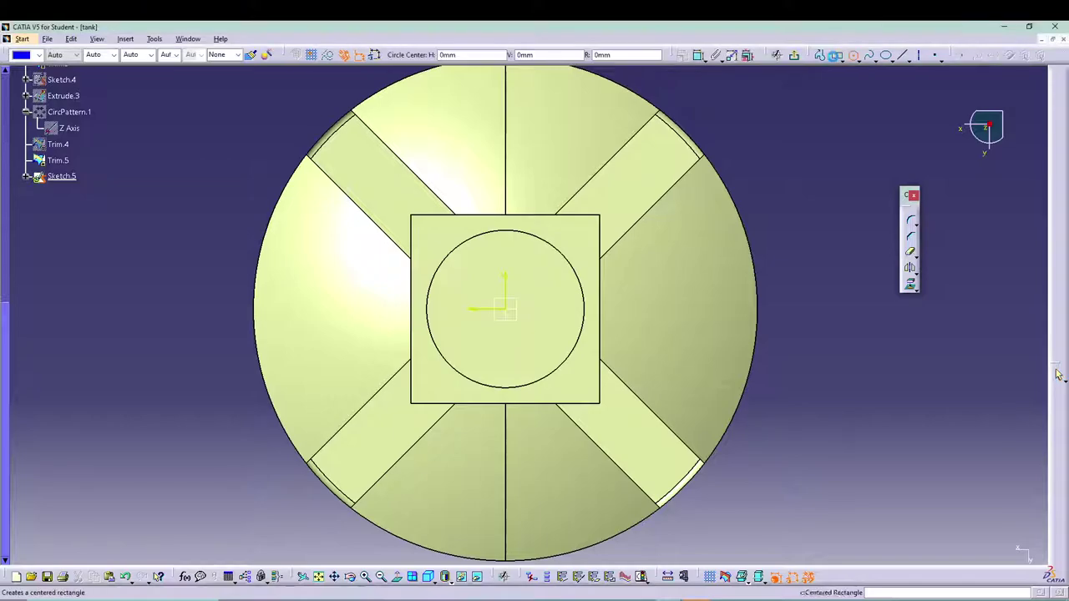
click(505, 309)
click(551, 264)
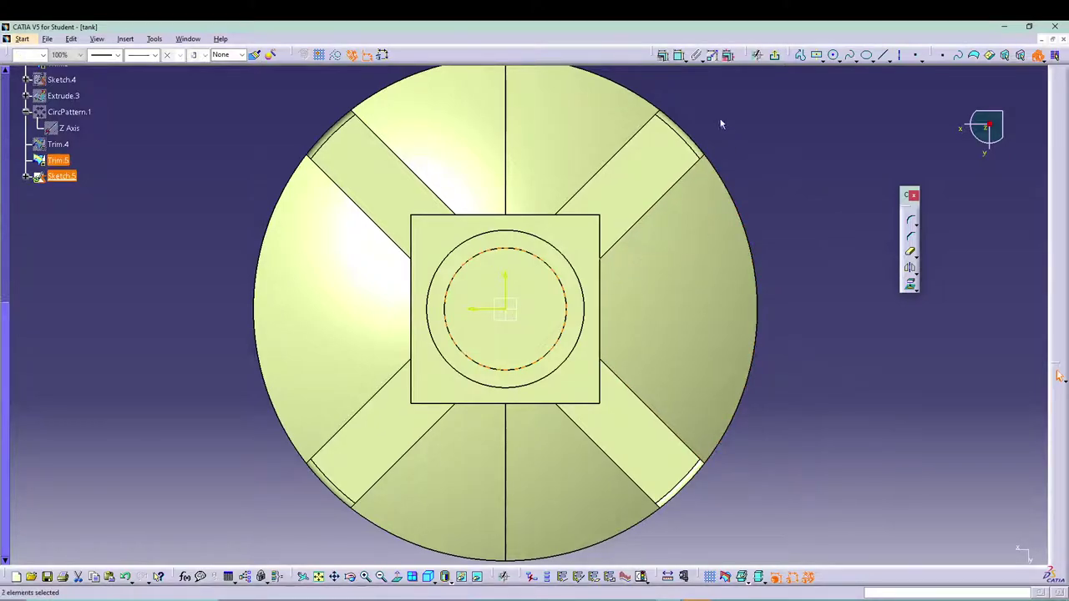
click(678, 55)
click(992, 439)
click(984, 584)
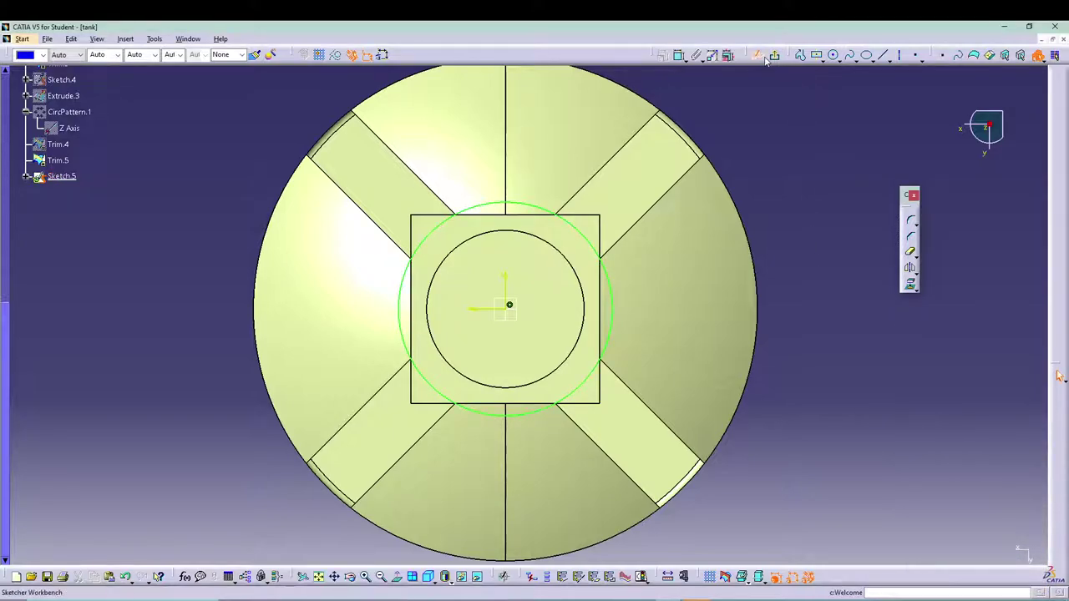
click(1059, 377)
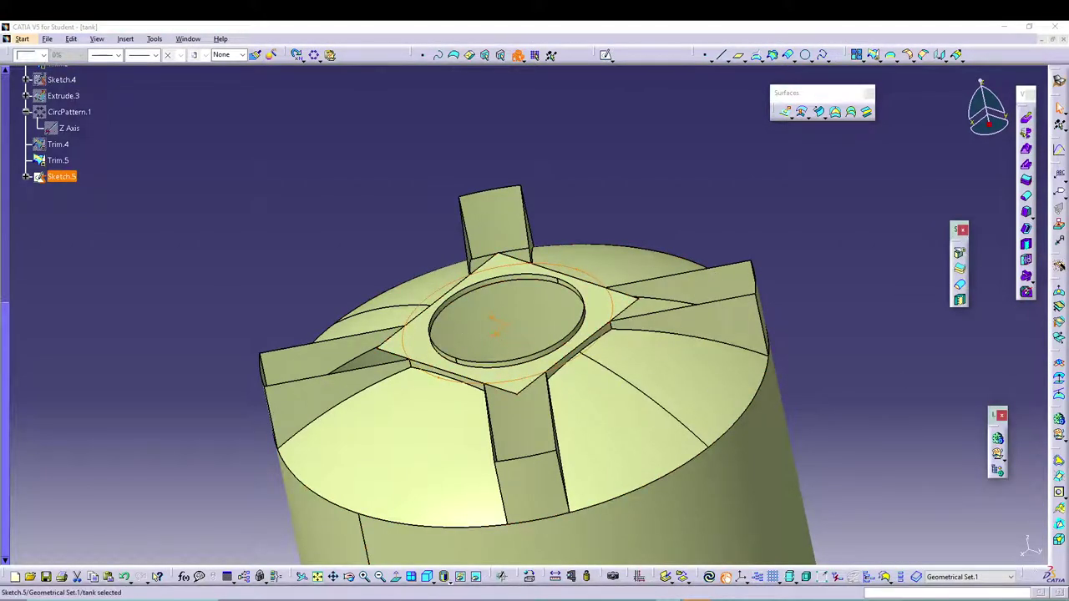
click(959, 268)
key(Escape)
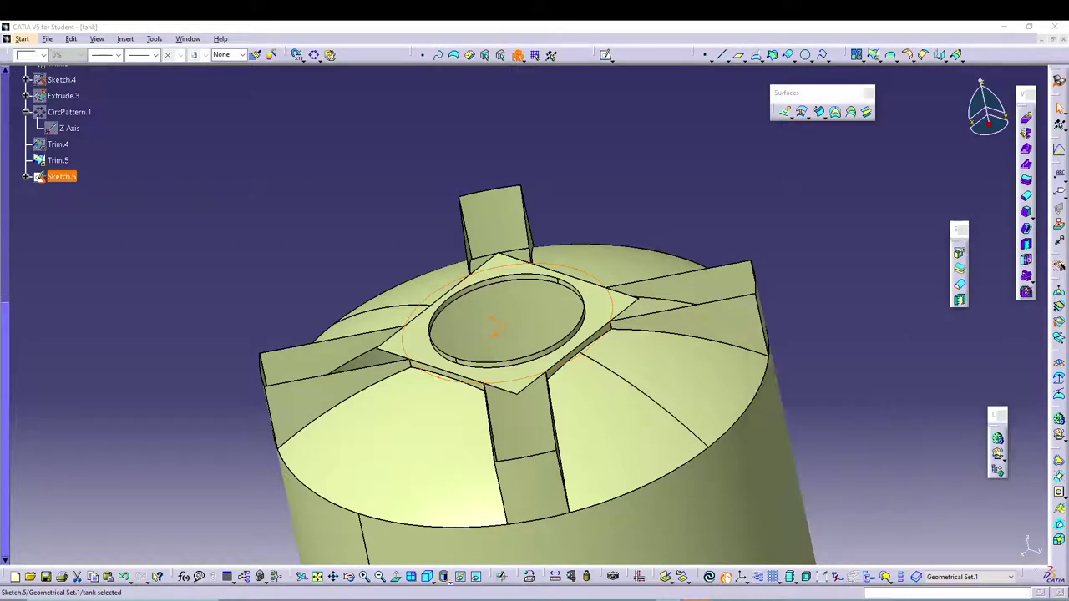
click(890, 56)
click(890, 73)
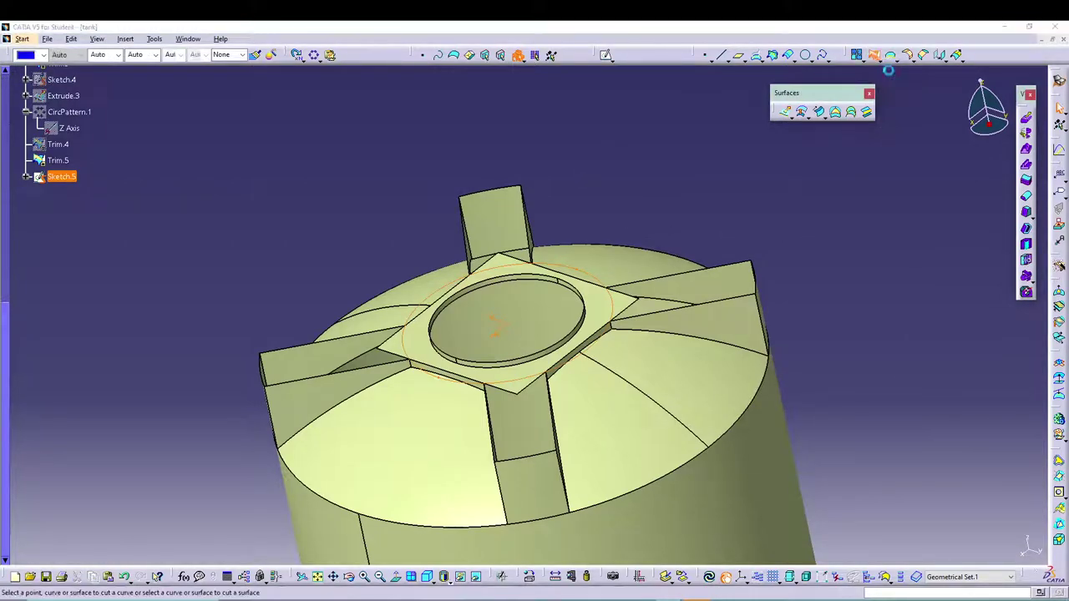
click(634, 302)
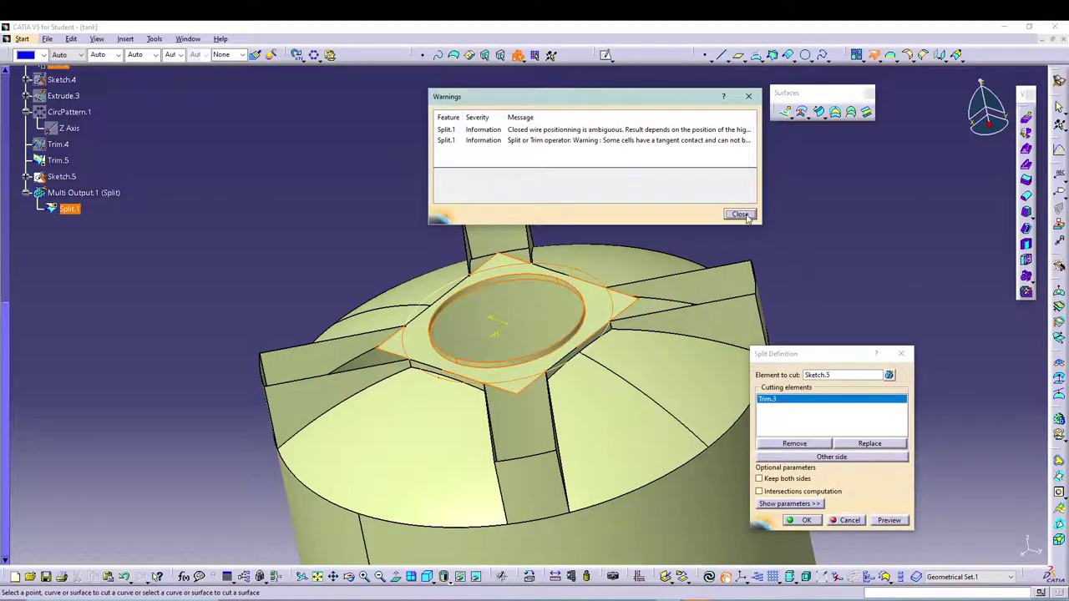
click(740, 215)
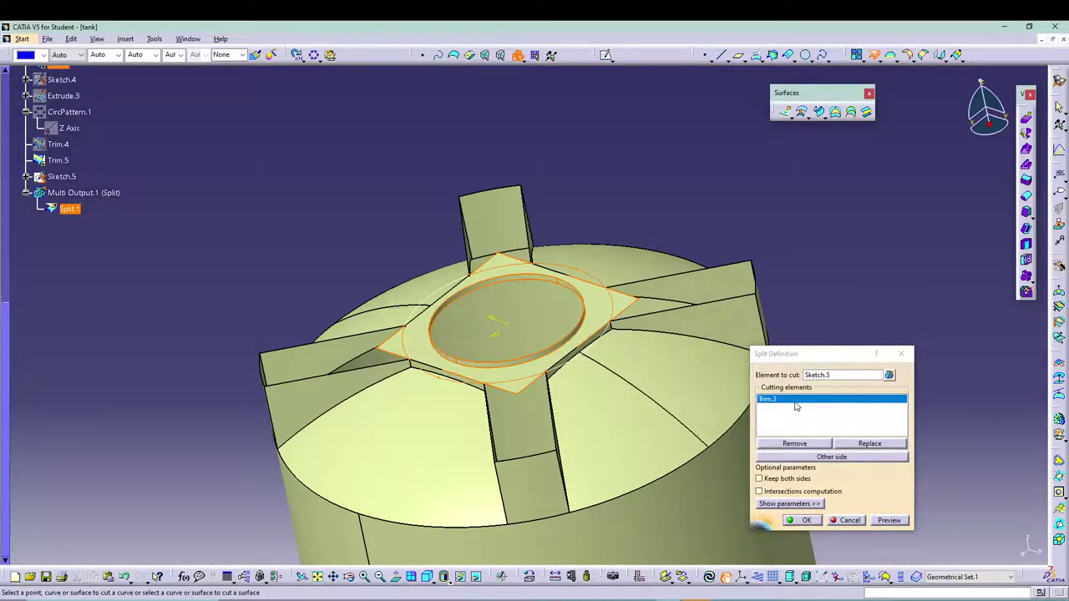
click(901, 354)
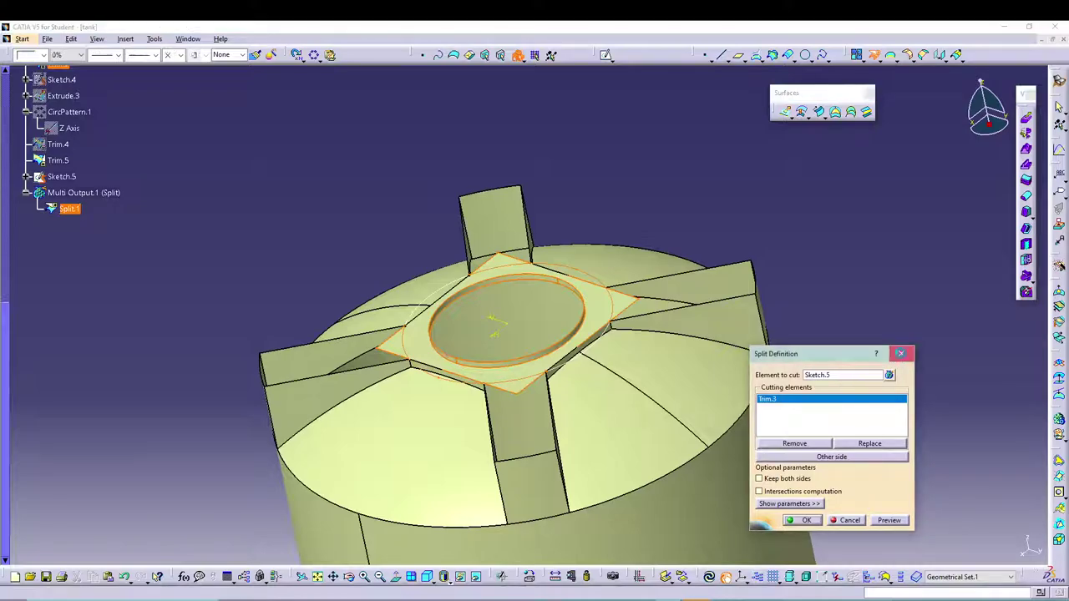
Step: Try to split the square collar surface Trim.3 using the circle Sketch.5 as the cutting element
click(875, 54)
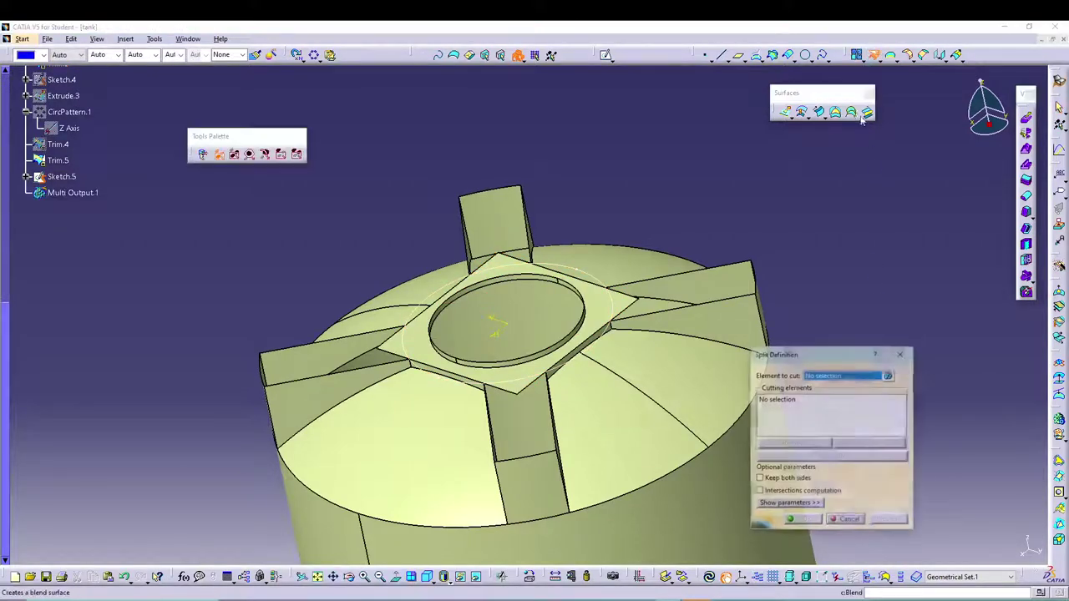
click(628, 308)
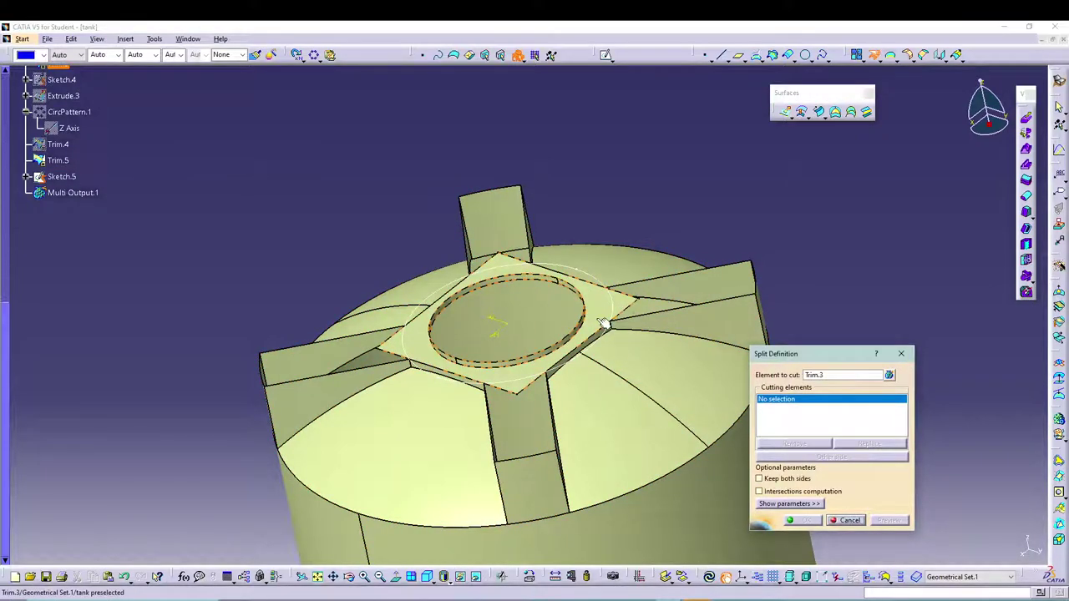
click(600, 282)
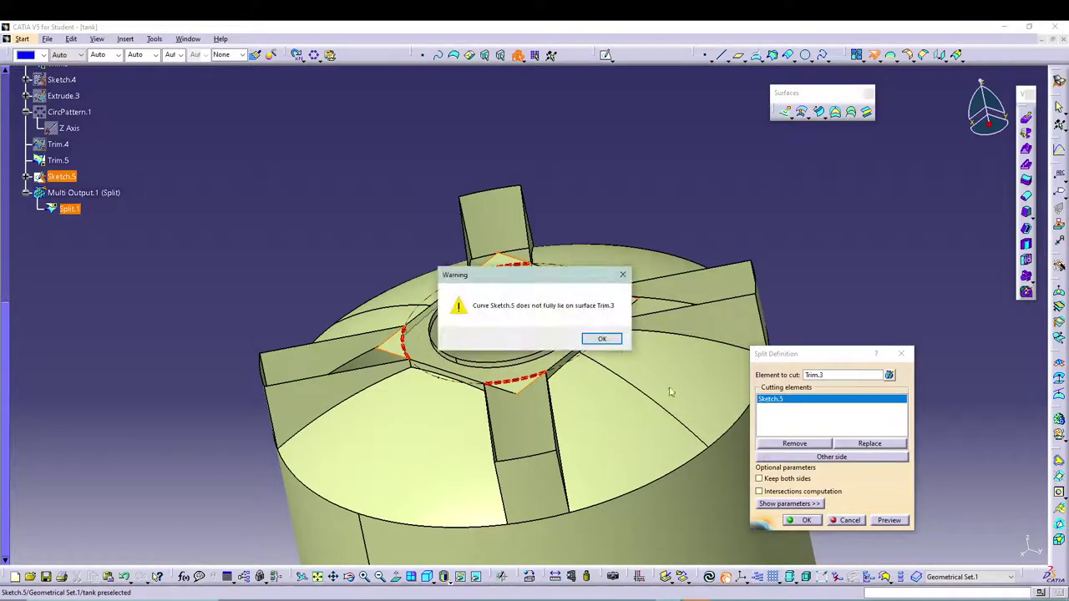
click(589, 338)
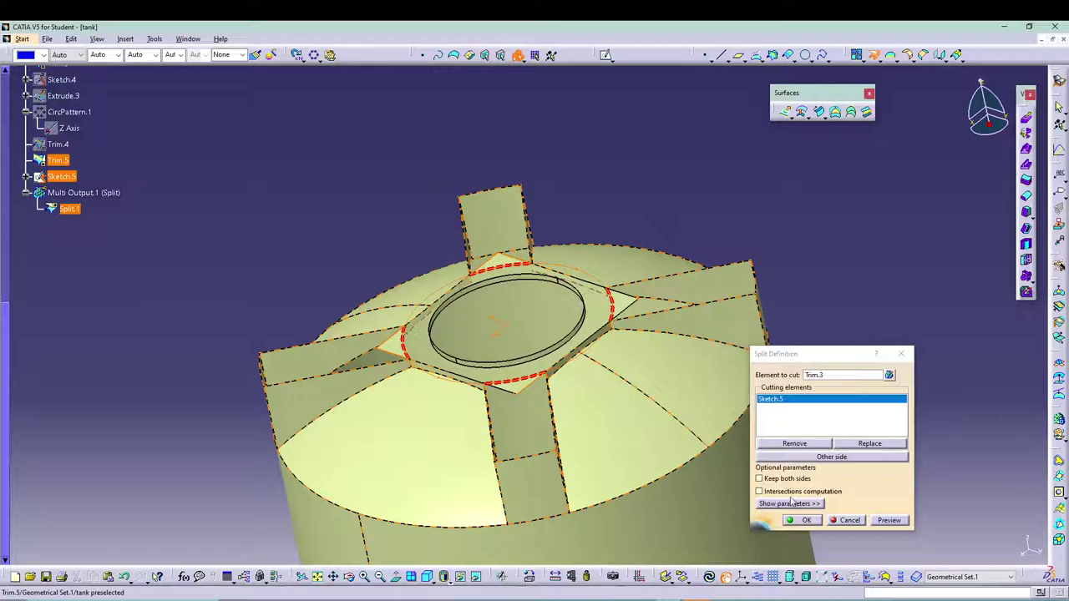
click(798, 520)
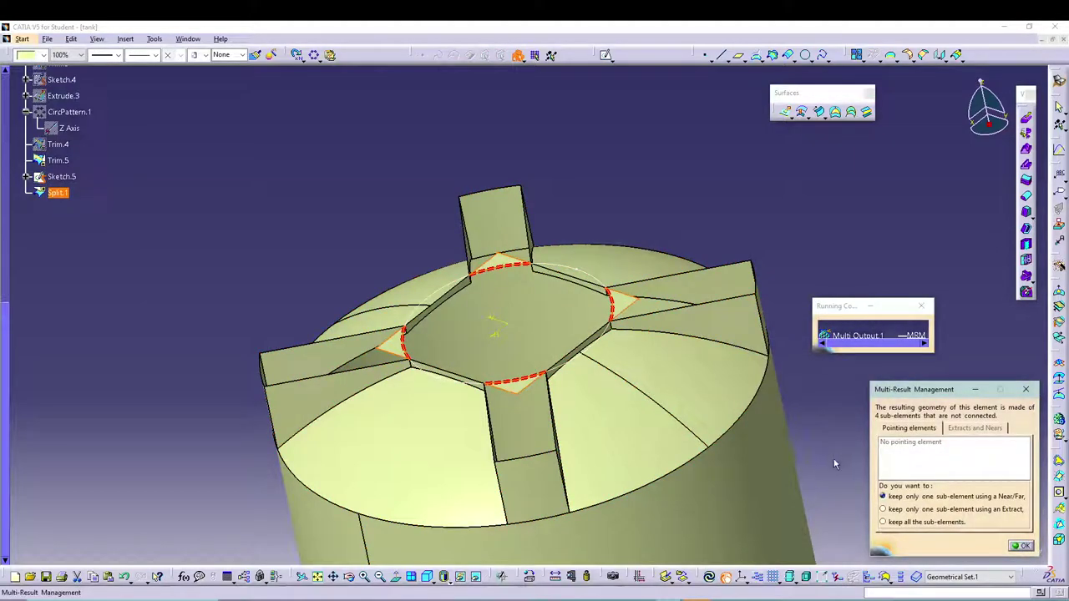
middle_drag(603, 135, 632, 173)
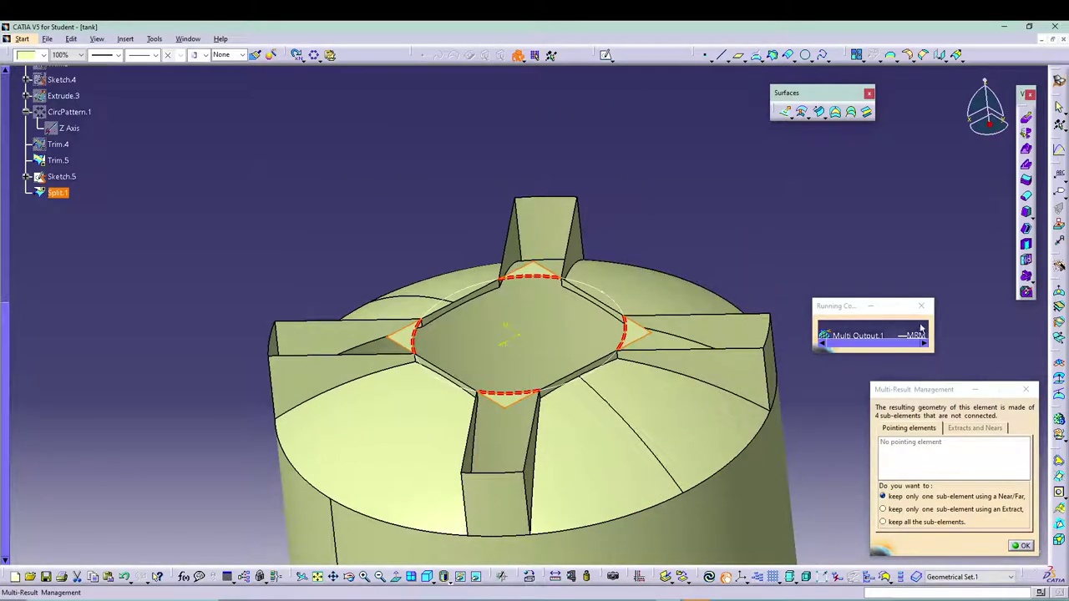
click(1025, 389)
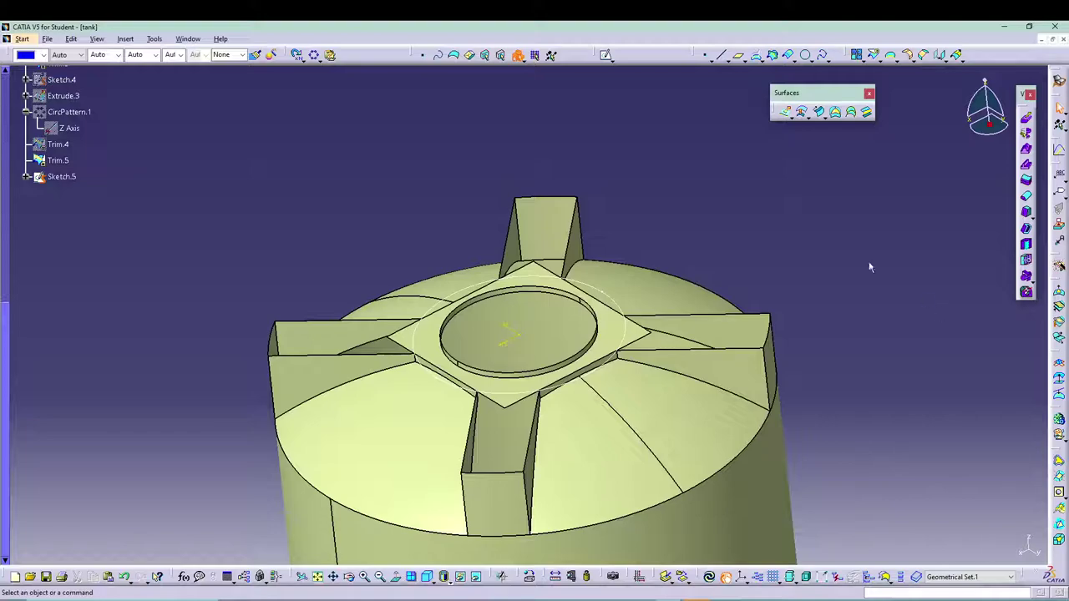
Step: Split the collar surface Trim.3 with the circle Sketch.5, switching to the other side so the four outer corners are cut off
click(875, 55)
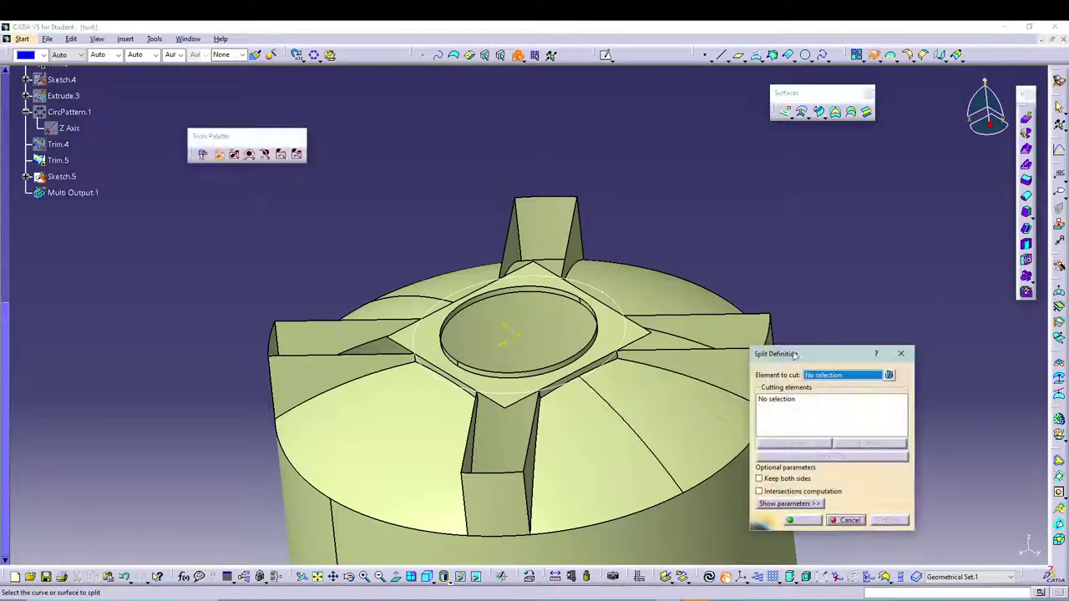
click(633, 333)
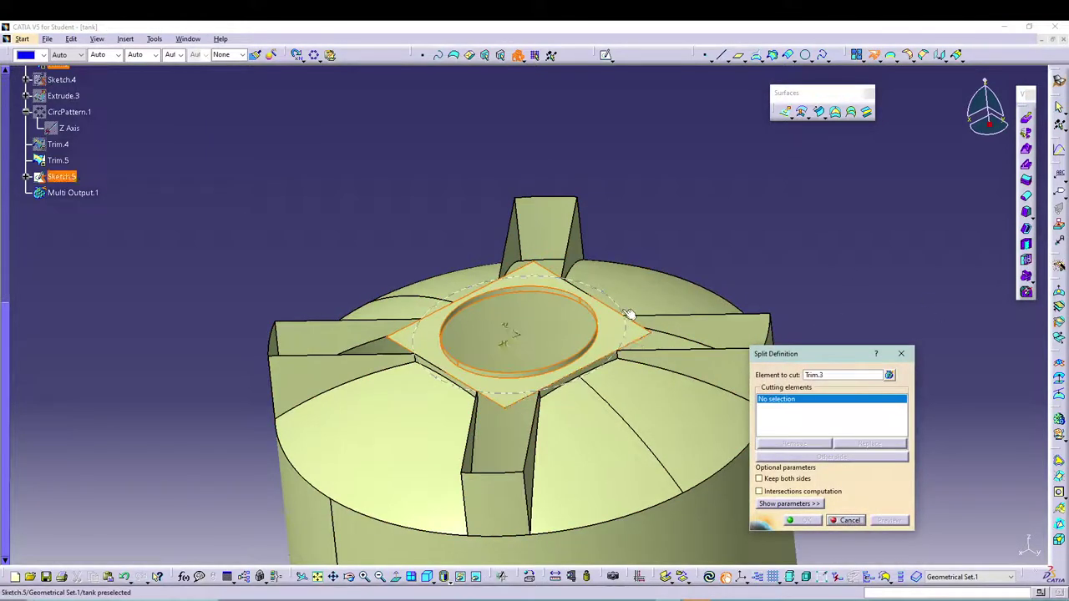
click(630, 318)
click(606, 338)
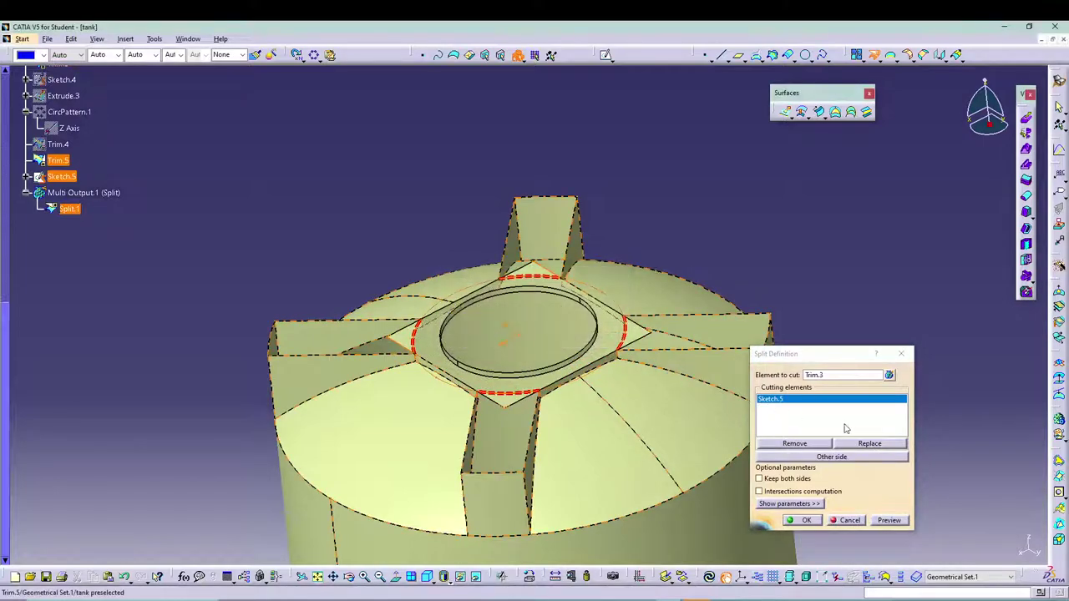
click(831, 457)
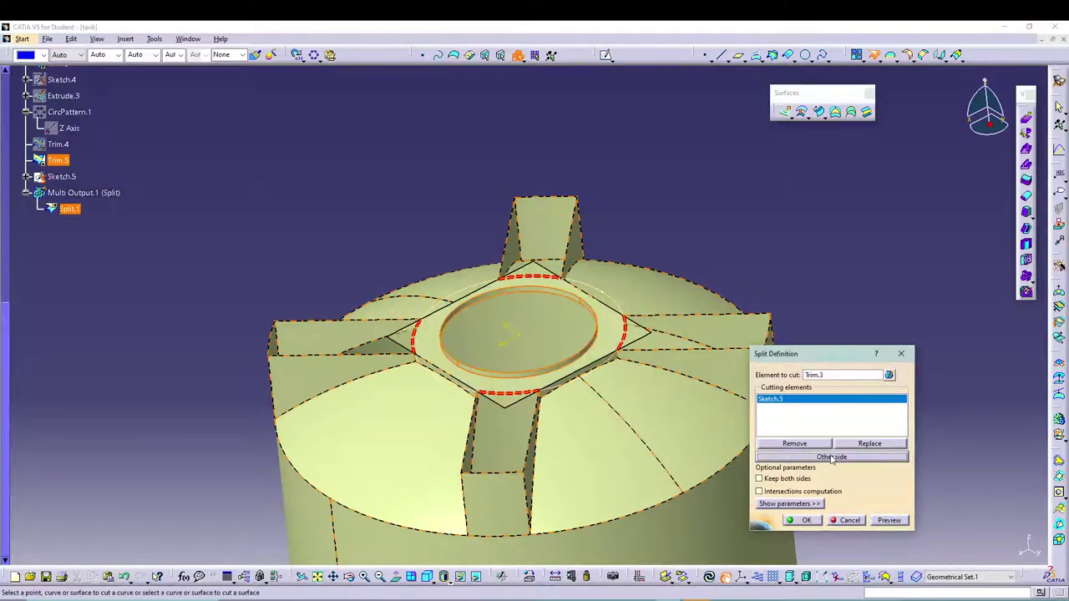
click(804, 520)
middle_drag(747, 265, 685, 351)
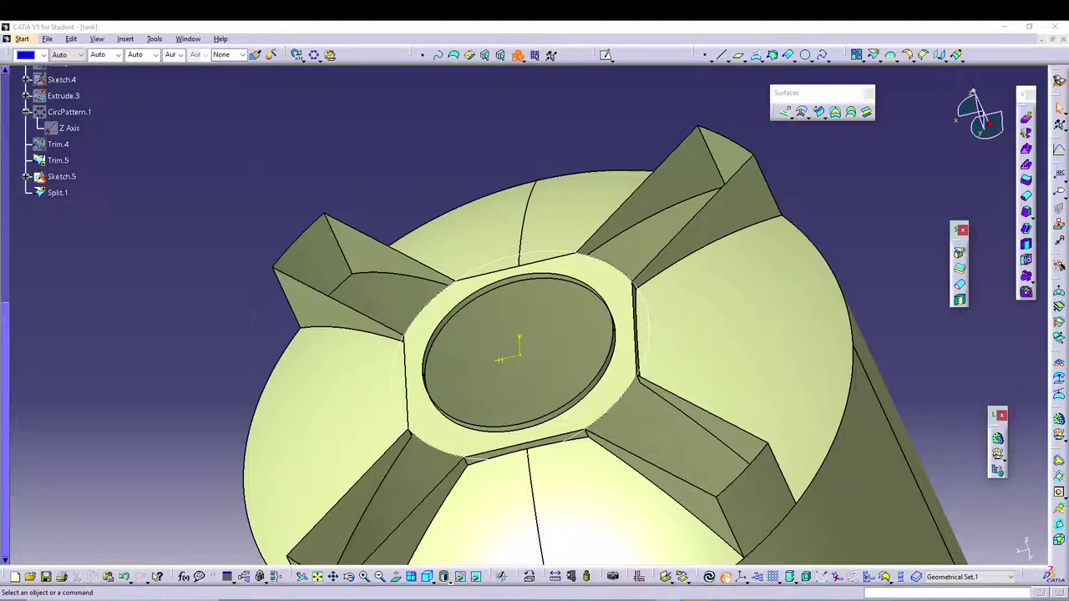
Step: Hide the circle sketch Sketch.5
mouse_move(571, 393)
middle_down()
mouse_move(554, 318)
mouse_move(562, 334)
middle_up()
right_click(70, 177)
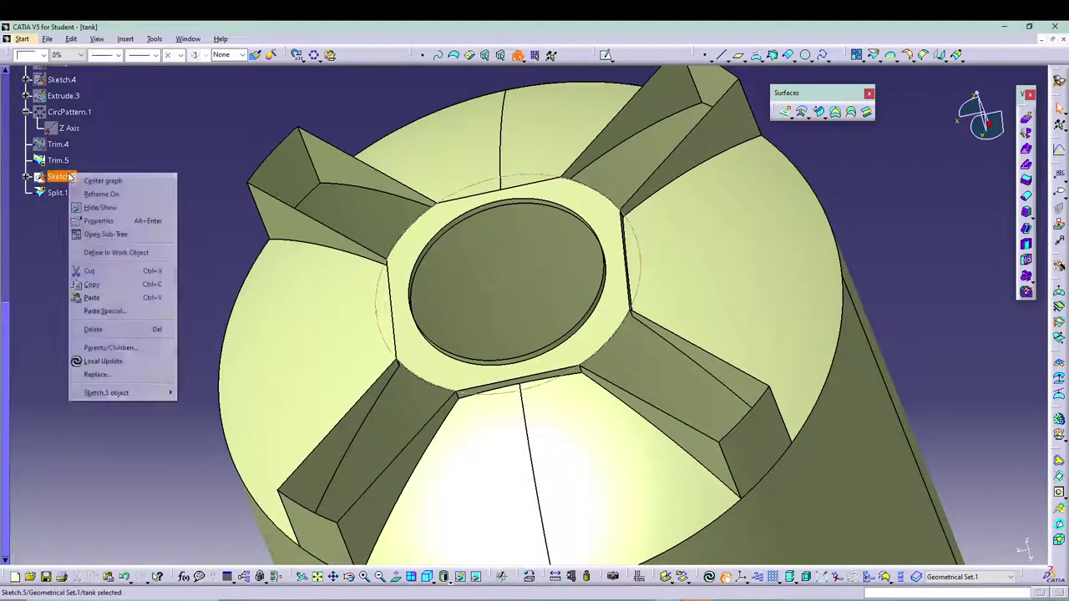
click(100, 207)
middle_drag(198, 244, 401, 401)
click(866, 214)
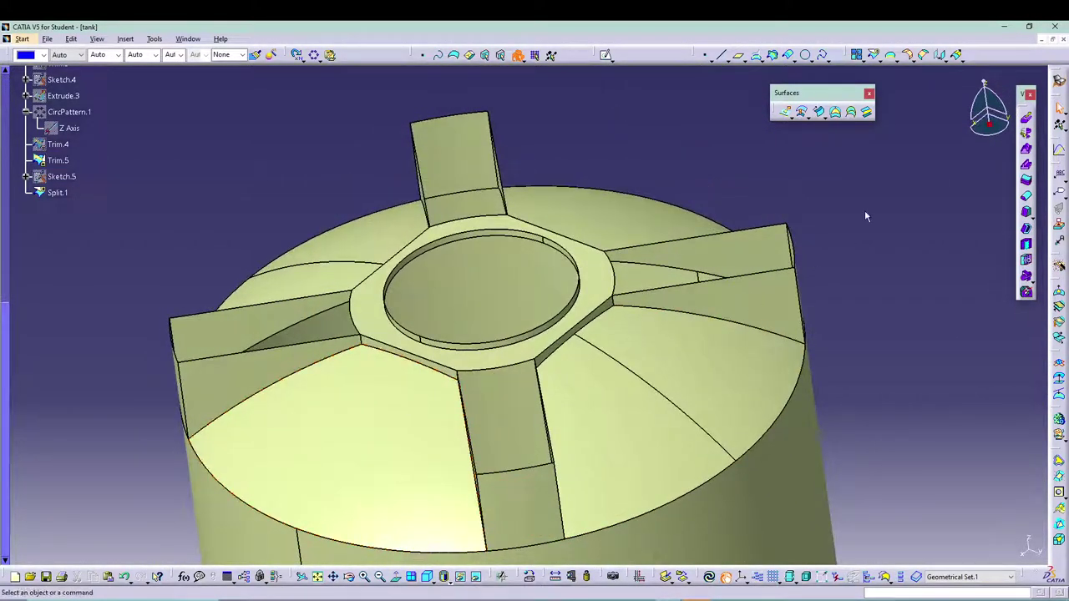
Step: Create a Fill surface over one open rib channel, bounded by its three upper edges and the collar's arc edge
click(835, 111)
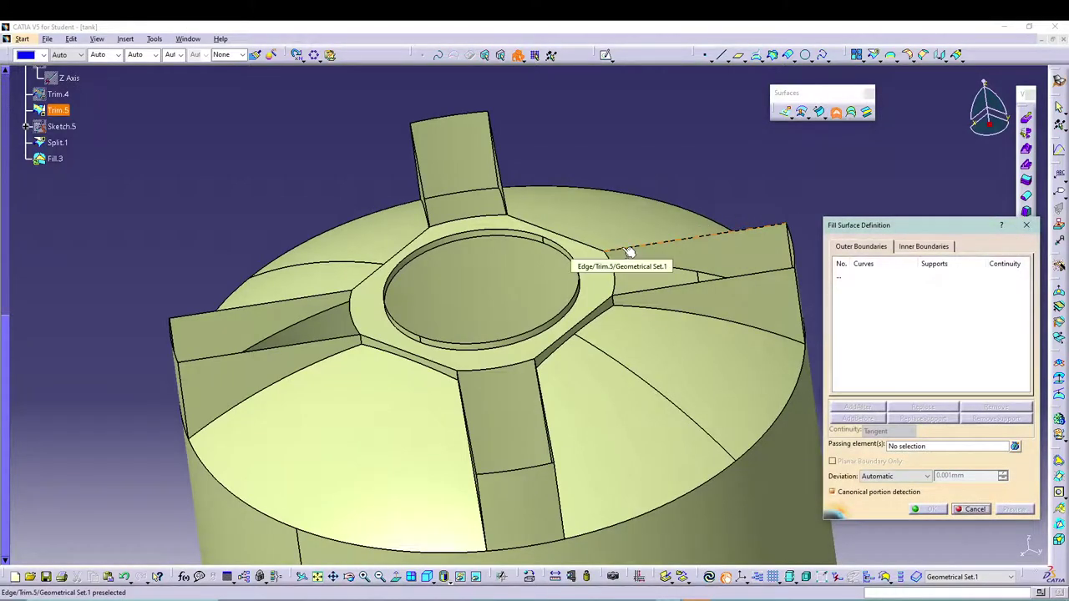
click(628, 251)
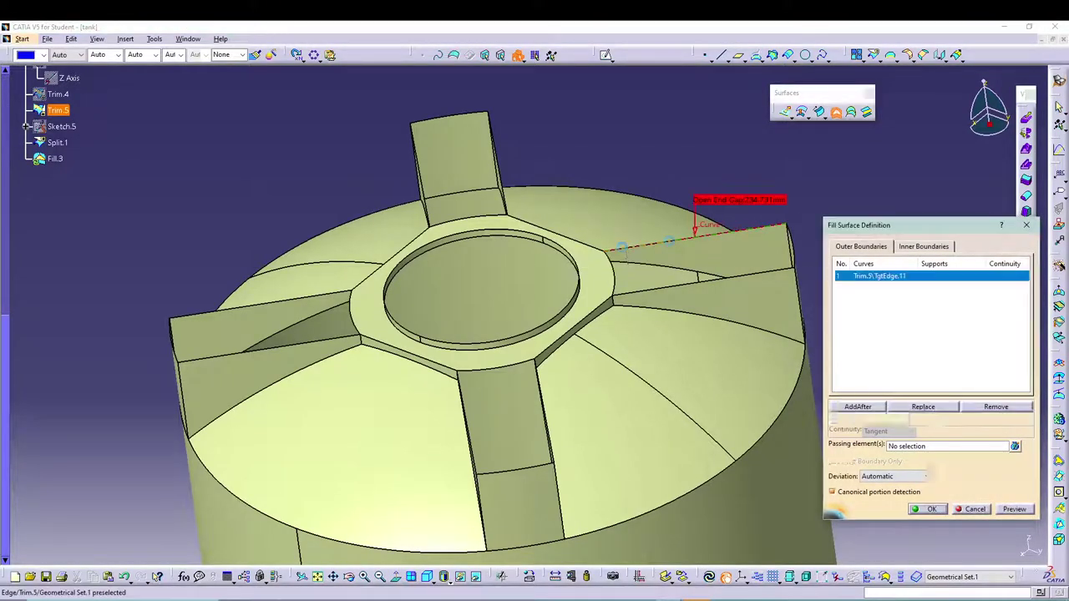
click(792, 250)
click(723, 281)
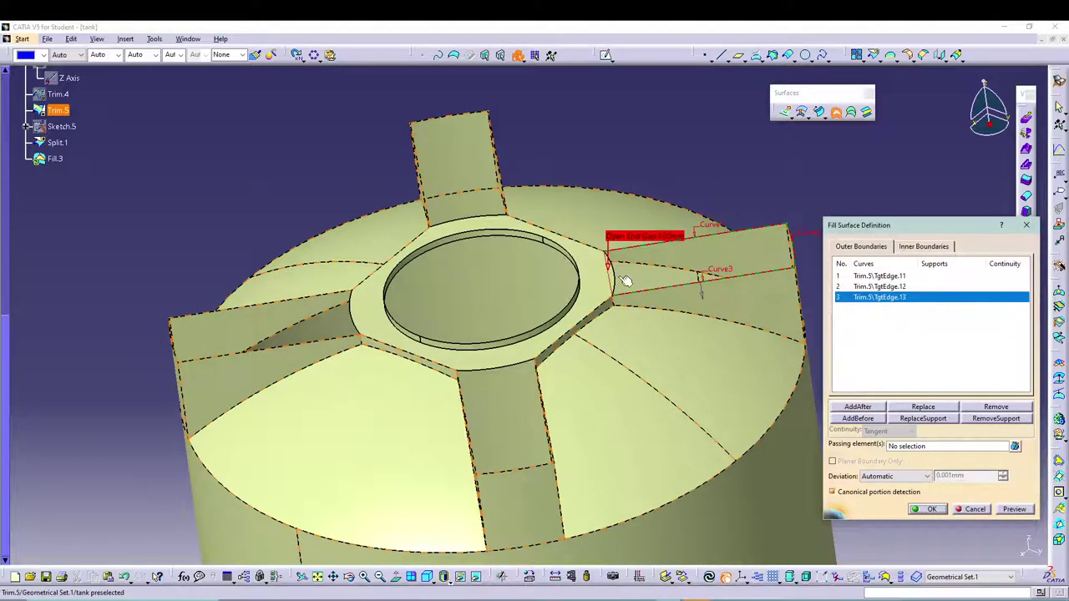
click(932, 508)
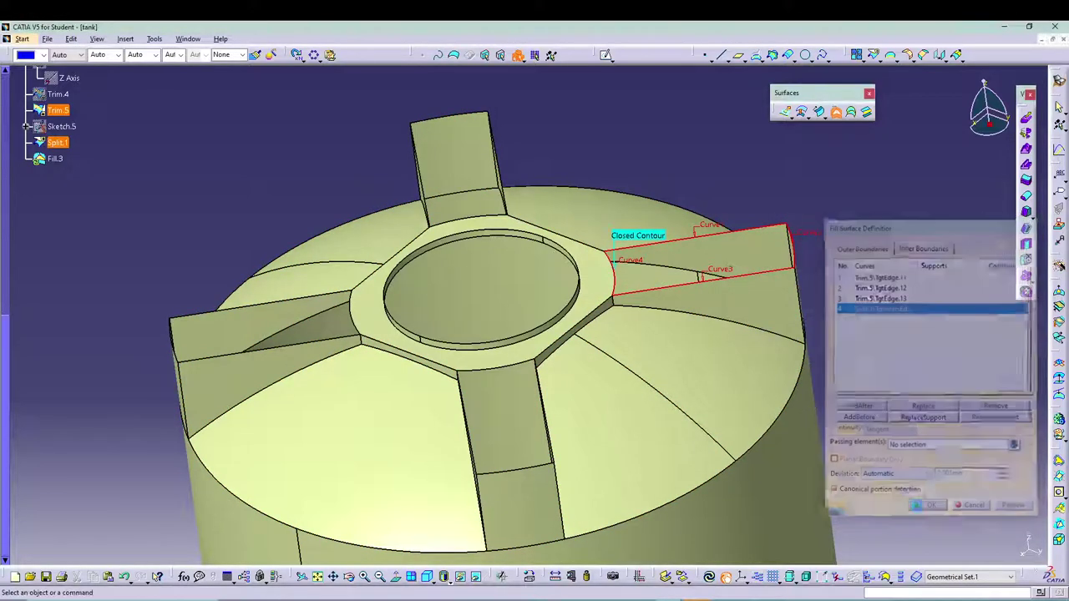
Step: Fill the open top of the neighbouring rib channel from its two long edges, its outer edge and the collar arc
middle_drag(900, 293, 823, 278)
click(835, 111)
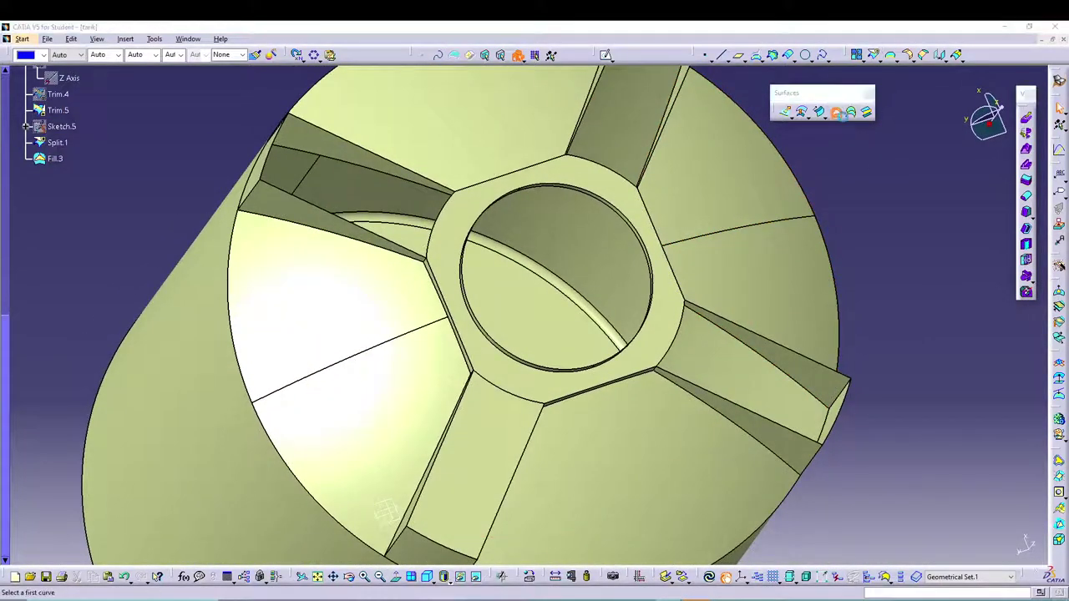
click(793, 354)
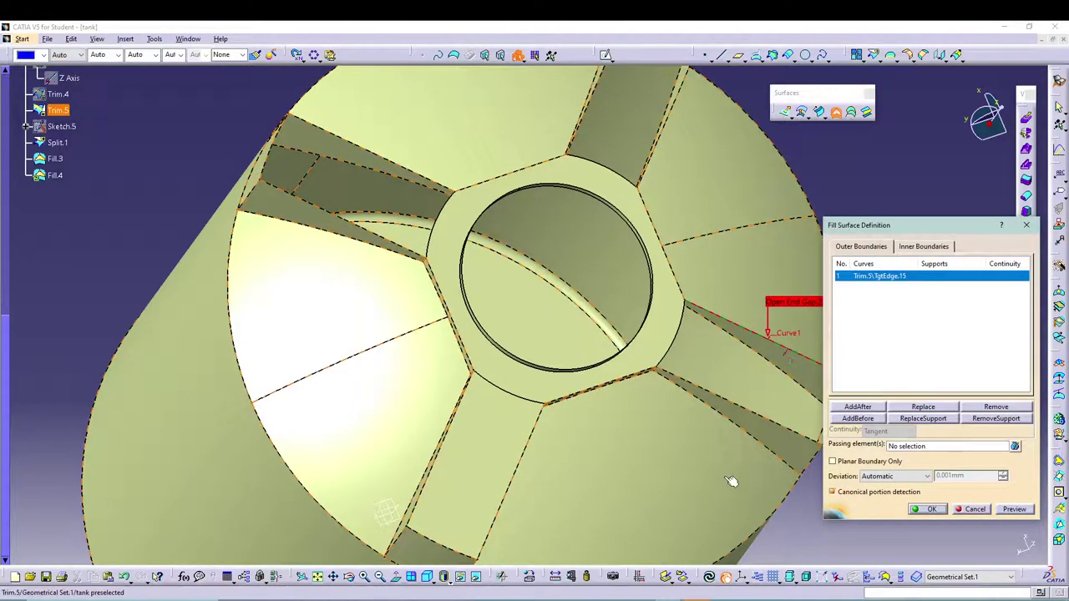
middle_drag(730, 481, 608, 396)
click(678, 351)
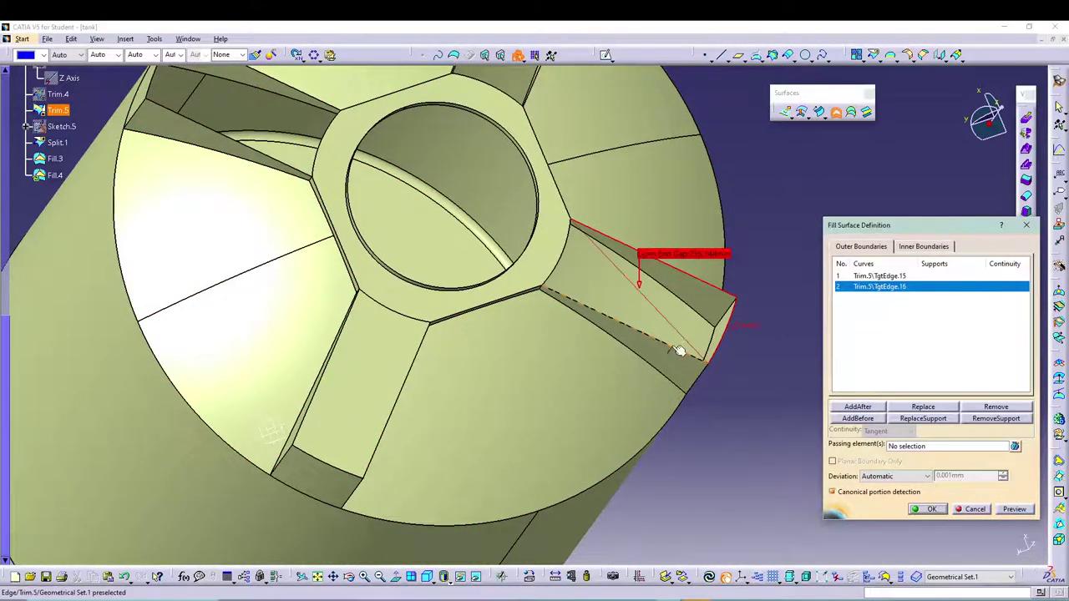
click(566, 275)
click(565, 264)
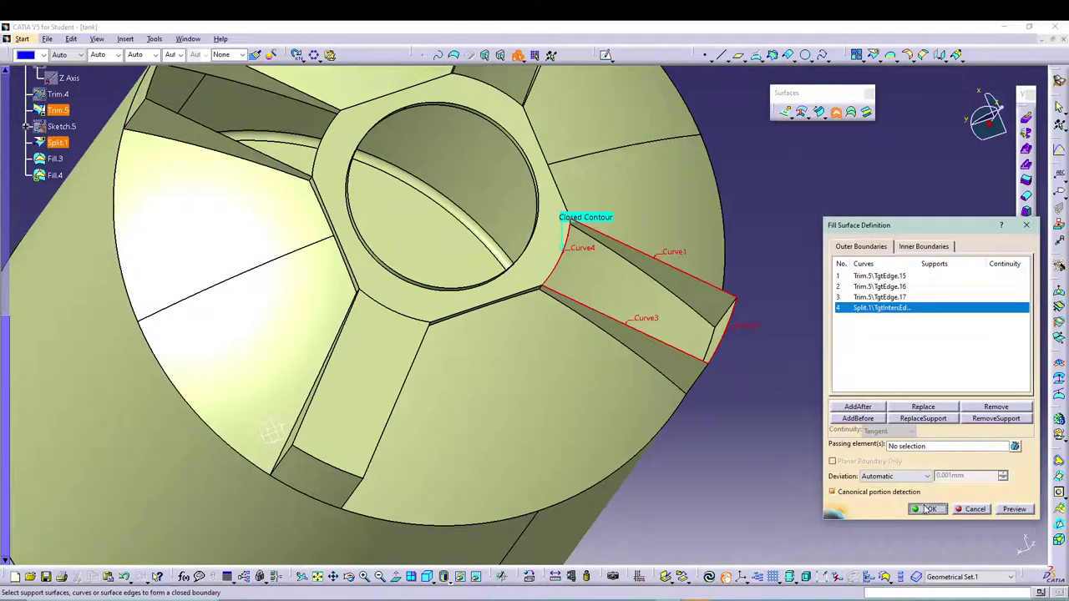
click(929, 509)
Step: Start a Fill surface for the next open rib channel around the collar
middle_drag(887, 287, 486, 402)
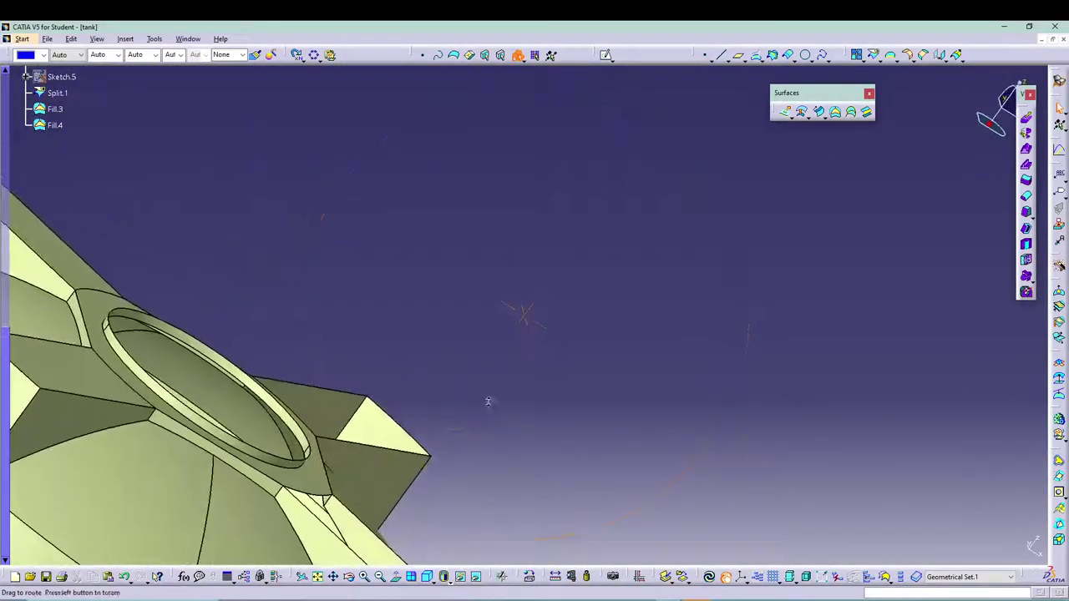
click(379, 576)
click(379, 576)
middle_drag(401, 501, 668, 401)
click(835, 112)
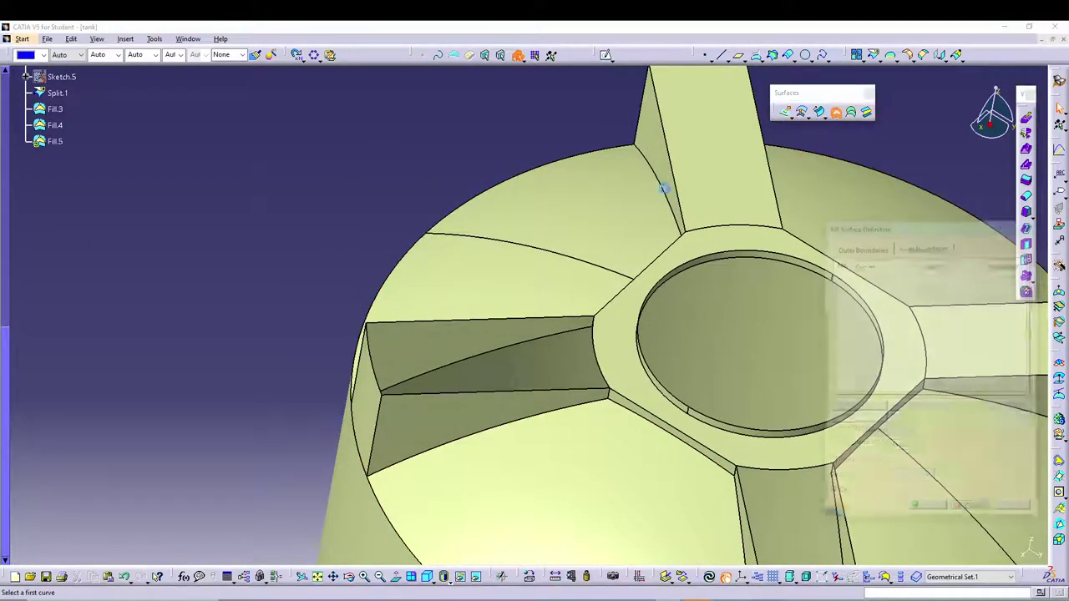
click(438, 320)
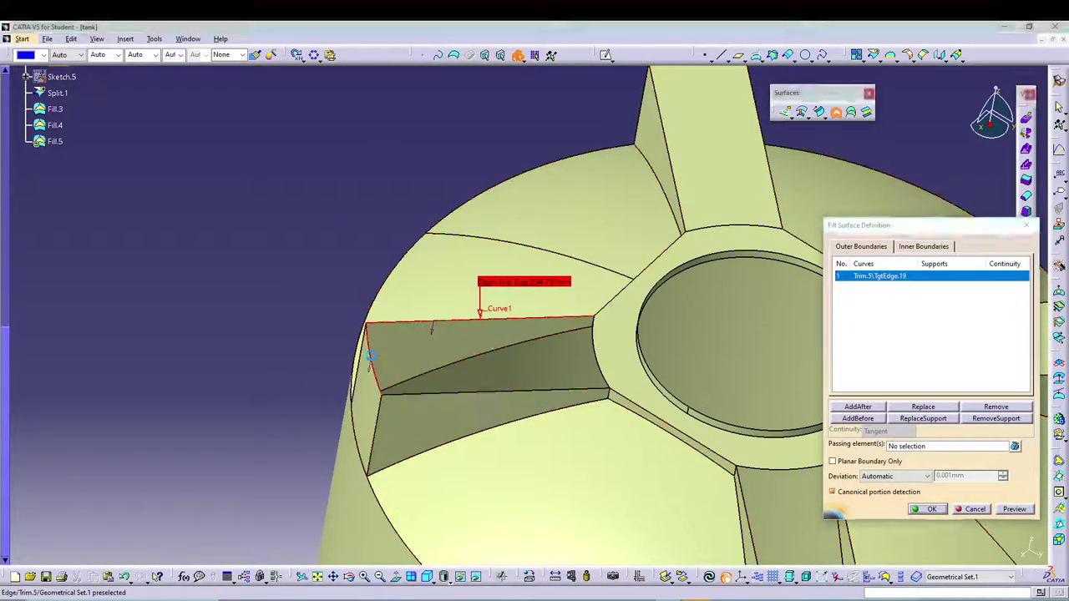
click(377, 361)
click(482, 394)
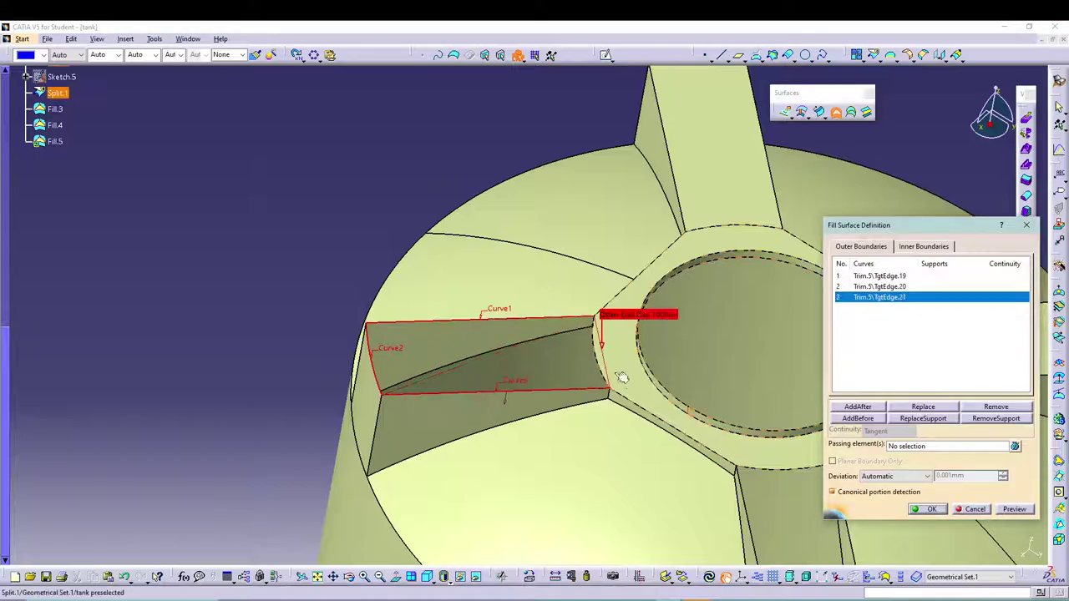
click(601, 344)
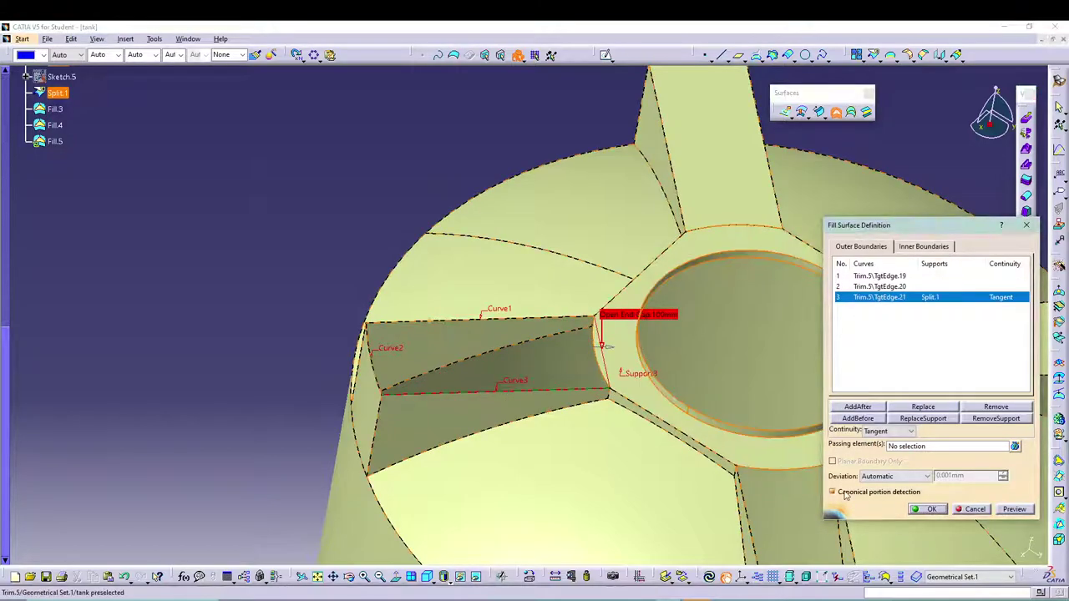
right_click(922, 301)
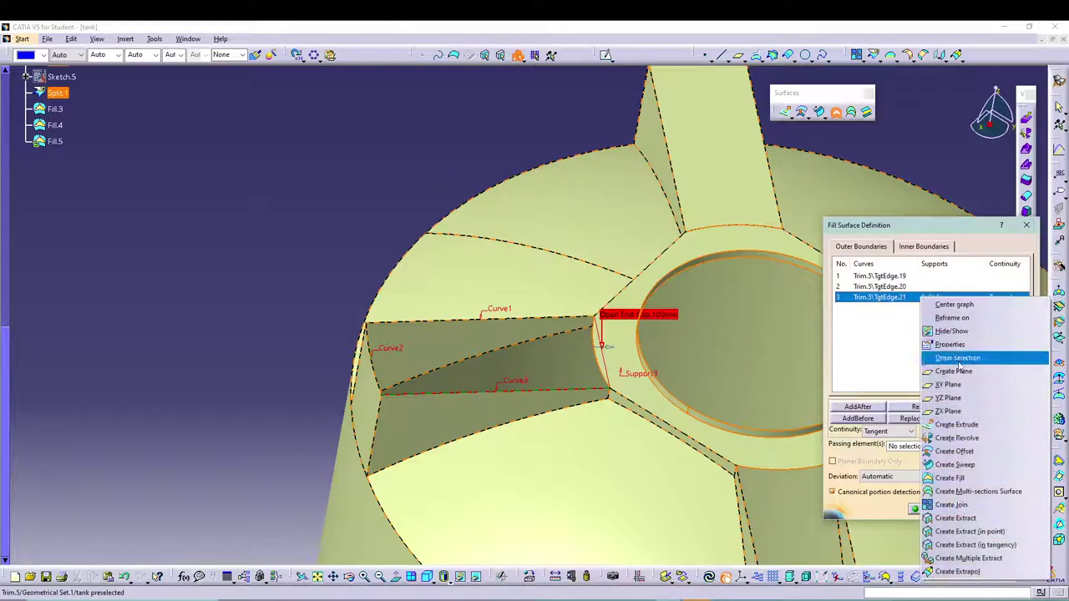
click(877, 340)
click(925, 298)
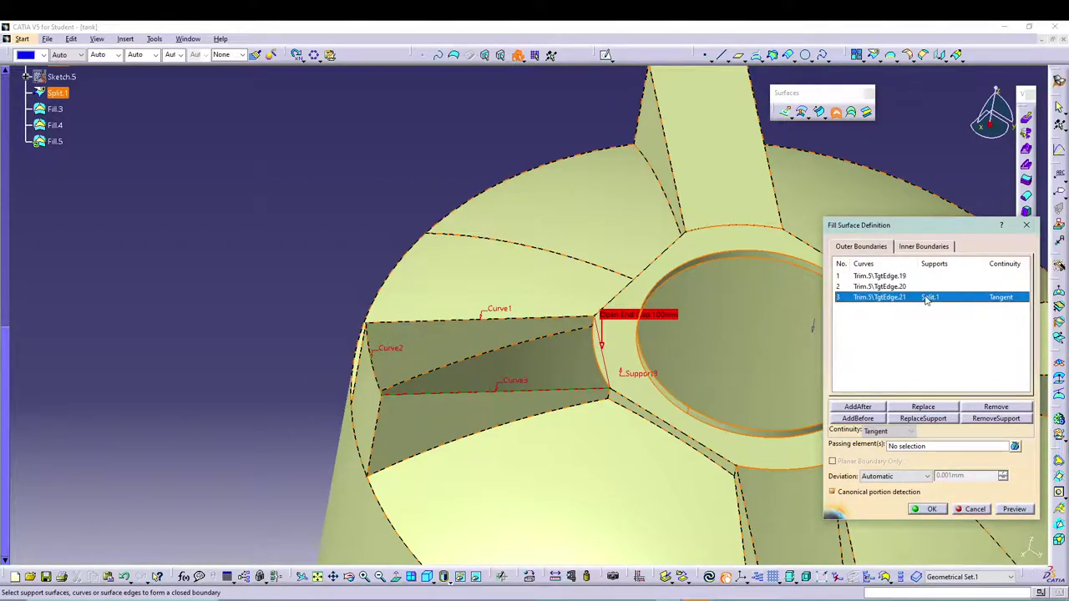
click(999, 406)
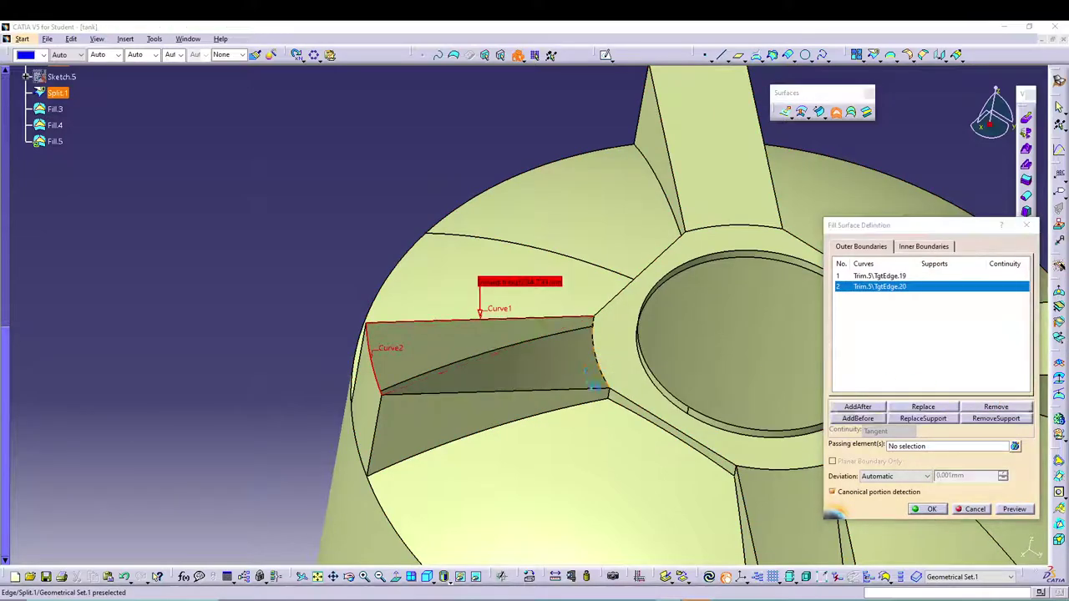
click(590, 382)
click(1002, 403)
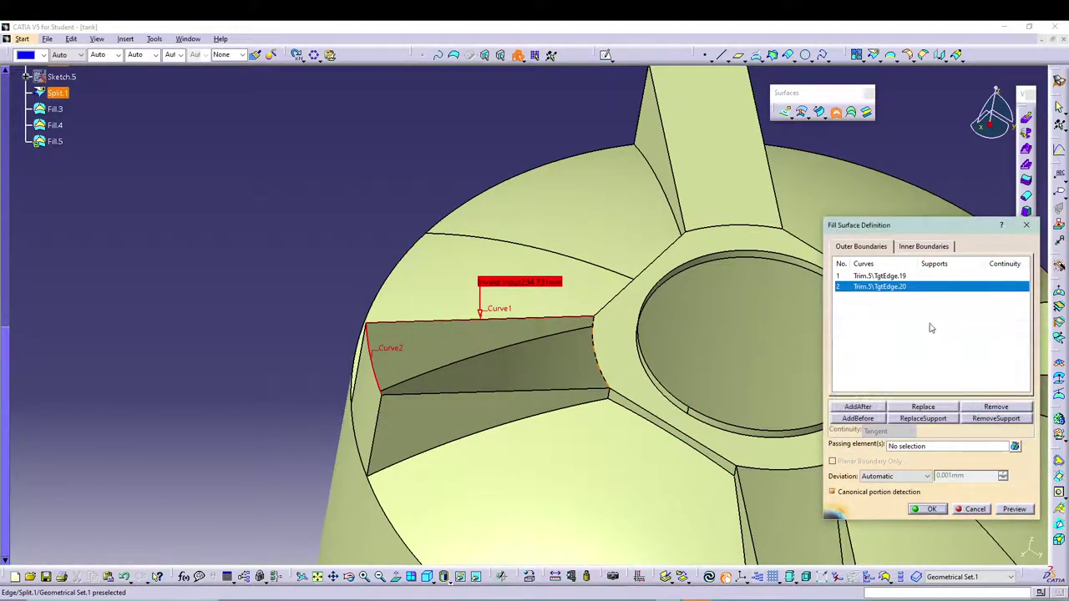
right_click(908, 278)
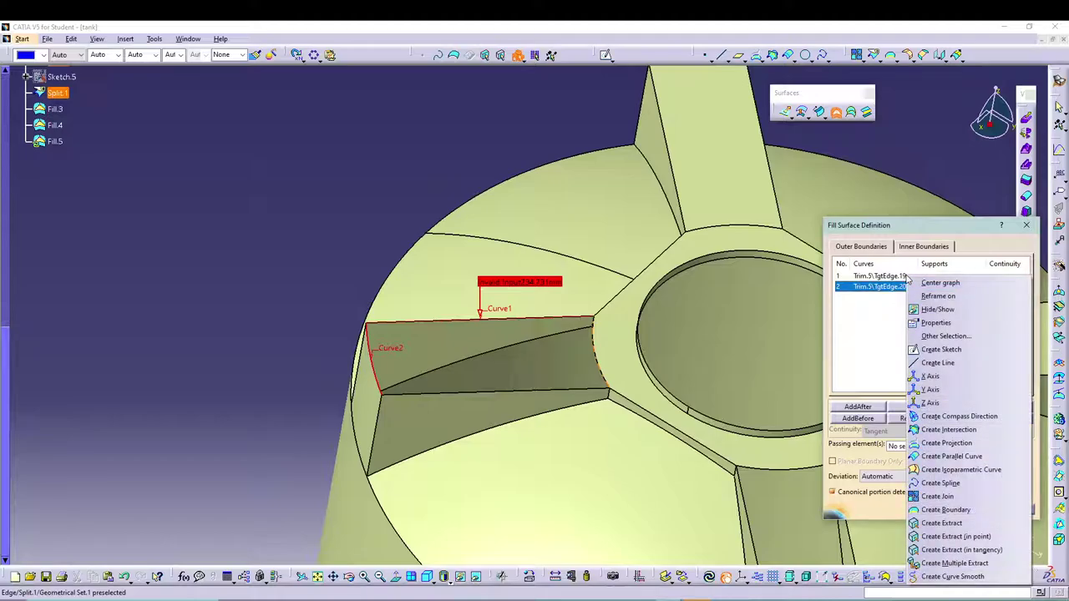
click(872, 323)
click(900, 287)
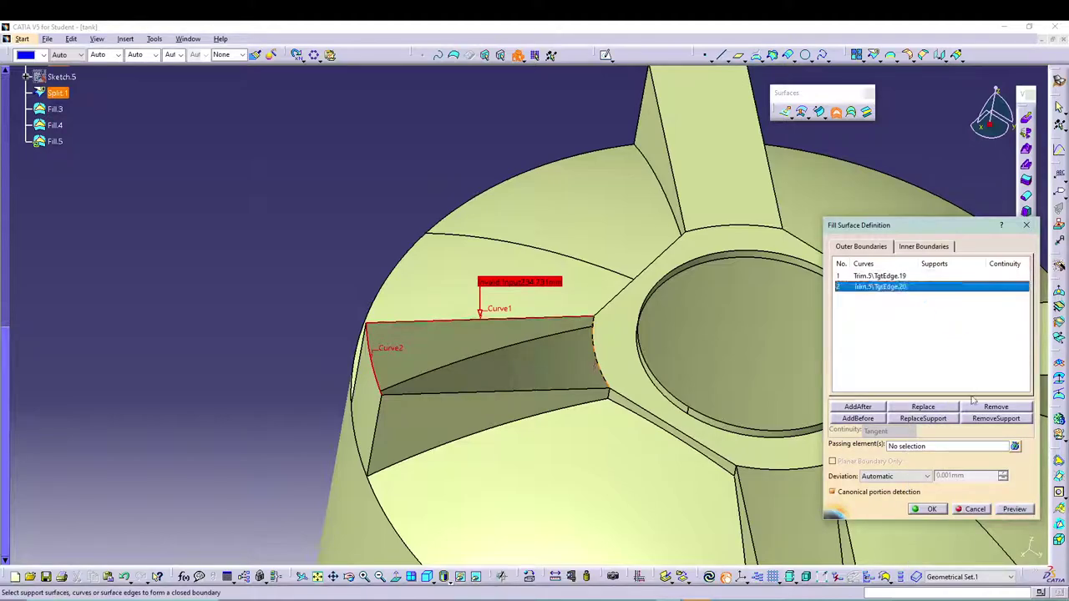
click(978, 407)
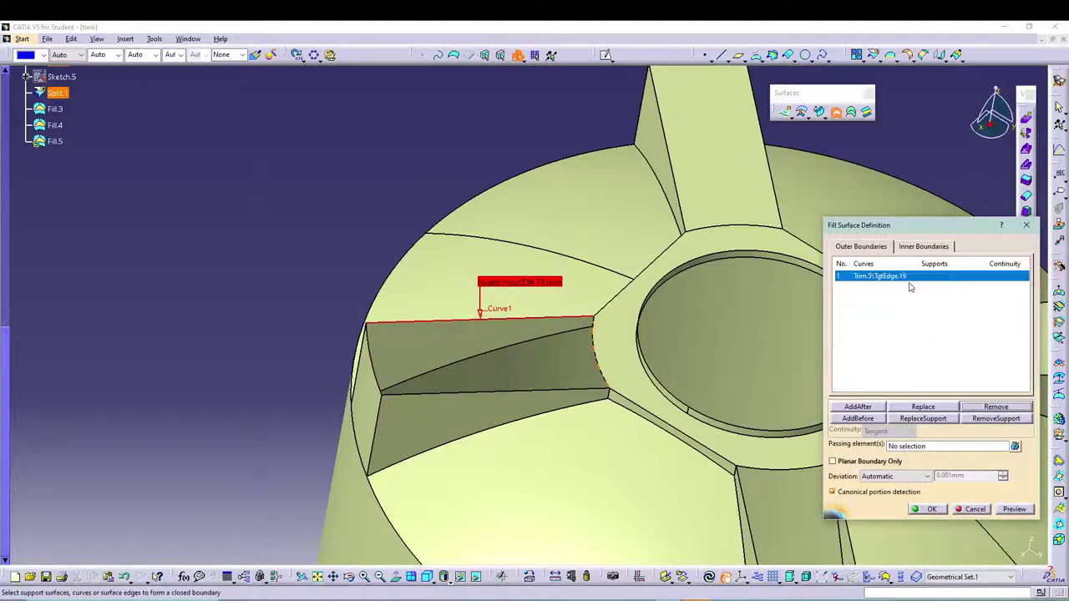
click(994, 408)
Step: Fill the third rib channel's open top, bounded by one long edge, the collar arc, the other long edge and the outer edge
click(498, 322)
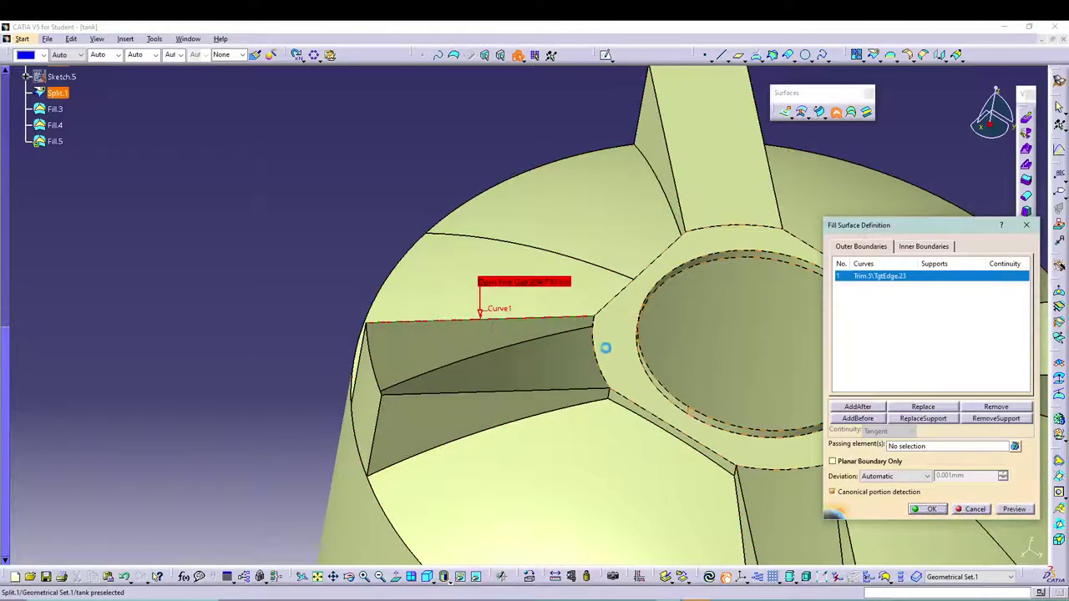
click(595, 352)
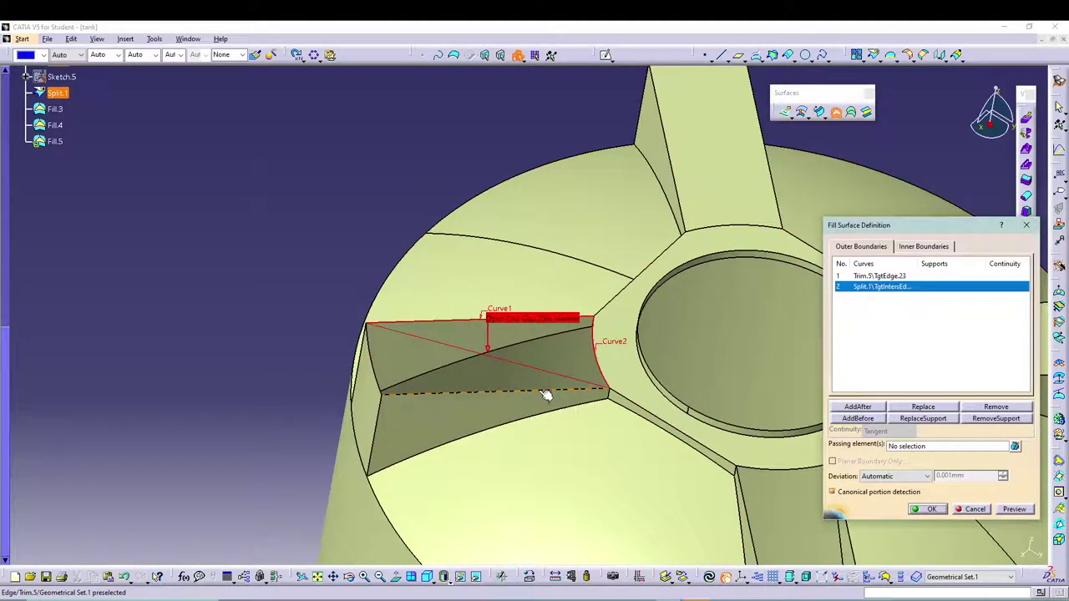
click(506, 392)
click(373, 359)
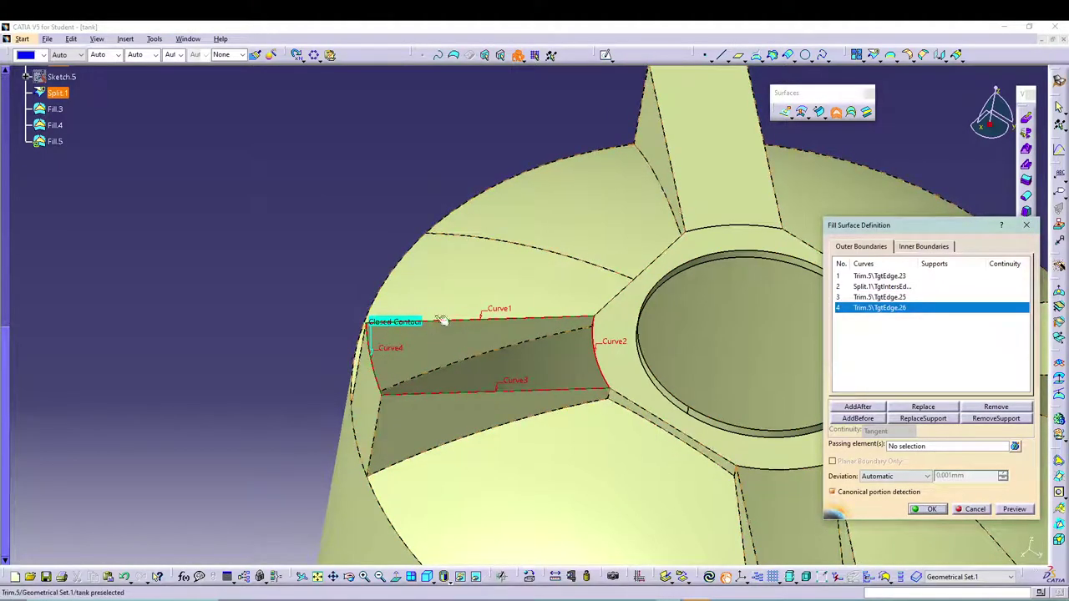
click(928, 509)
Step: Create a Fill surface over the last open rib channel from the collar arc, its two long edges and its outer edge
middle_drag(751, 376, 657, 232)
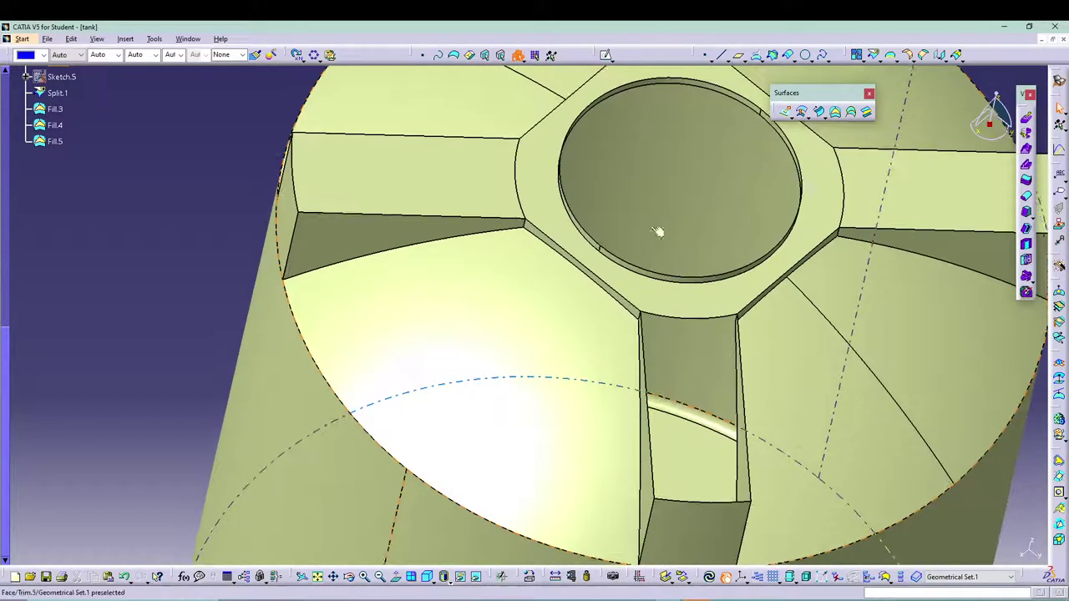
click(835, 111)
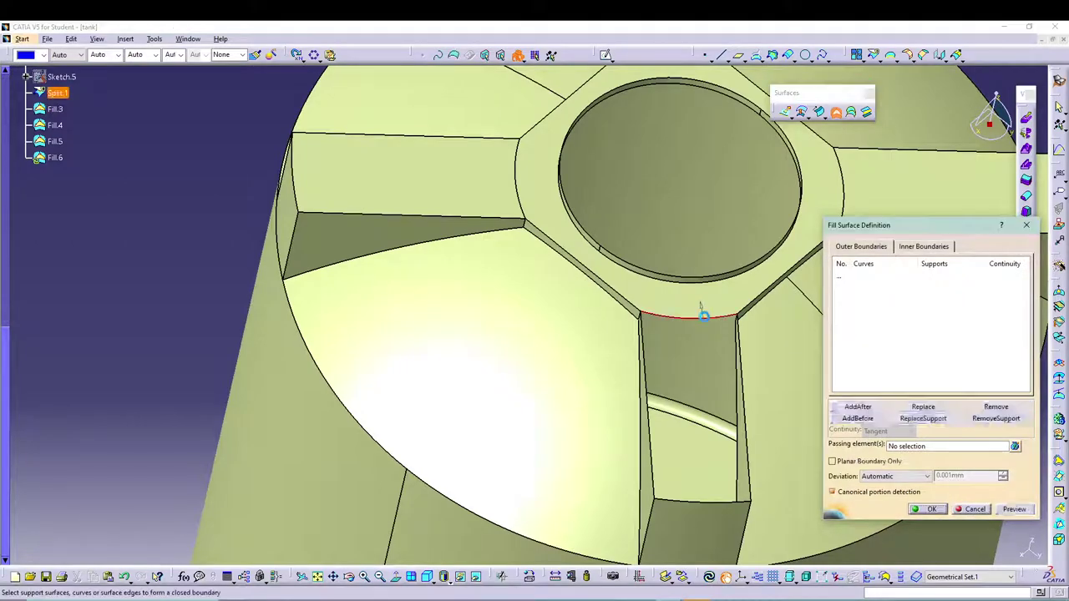
click(704, 315)
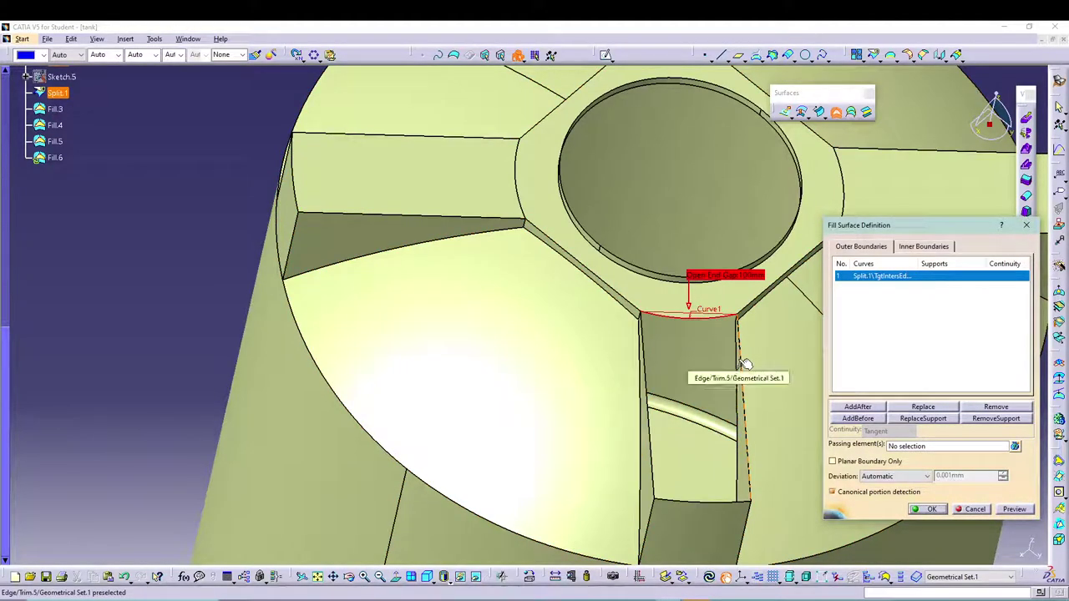
click(740, 357)
click(716, 502)
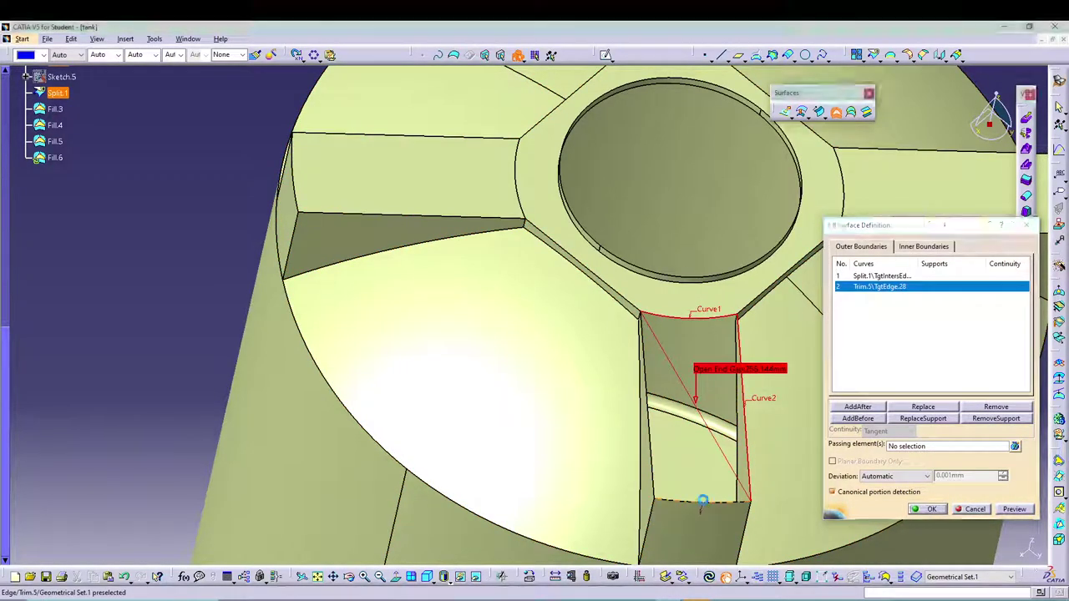
click(655, 419)
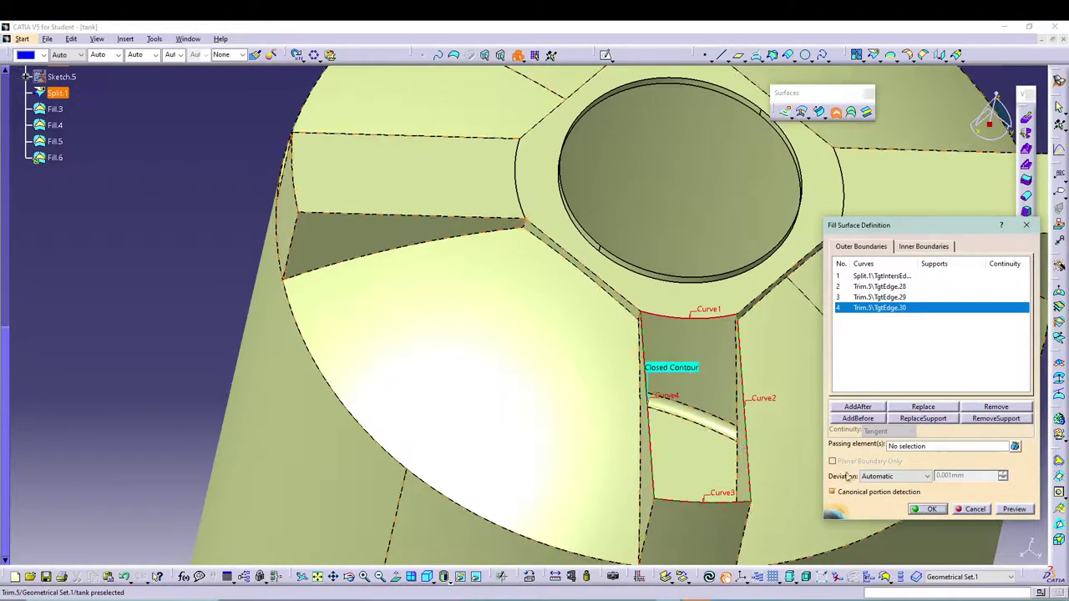
click(927, 510)
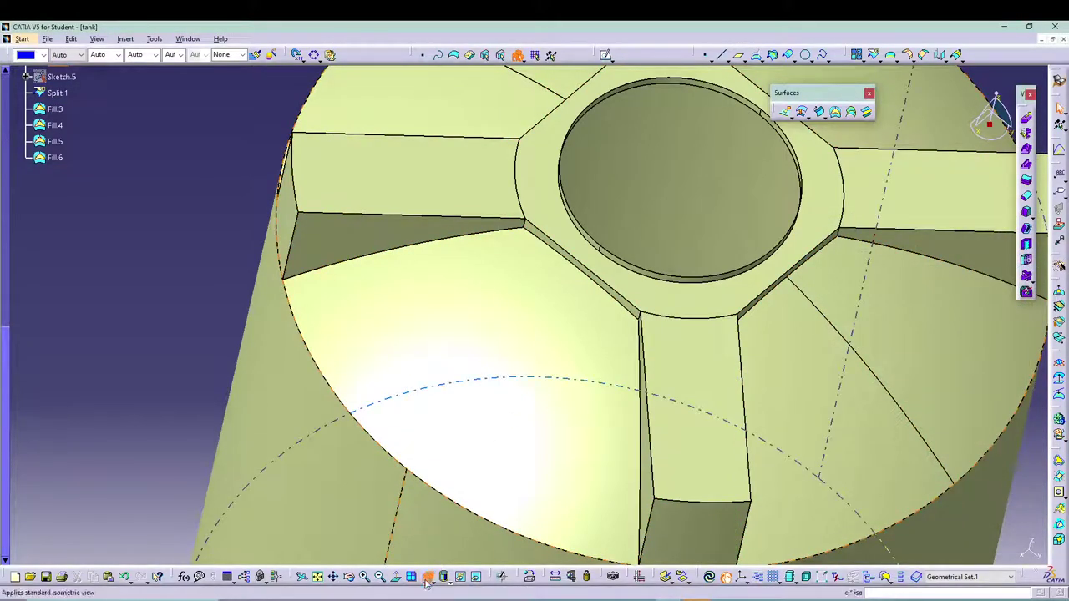
Step: Join Trim.5, Split.1, Fill.3, Fill.4, Fill.5 and Fill.6 into one surface
click(427, 577)
click(318, 577)
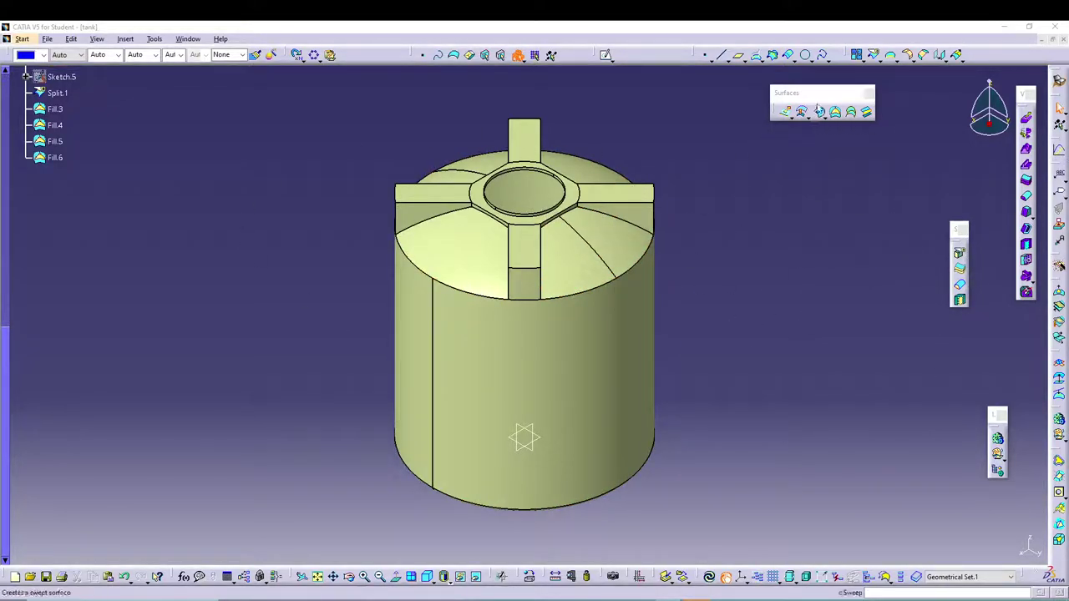
click(856, 54)
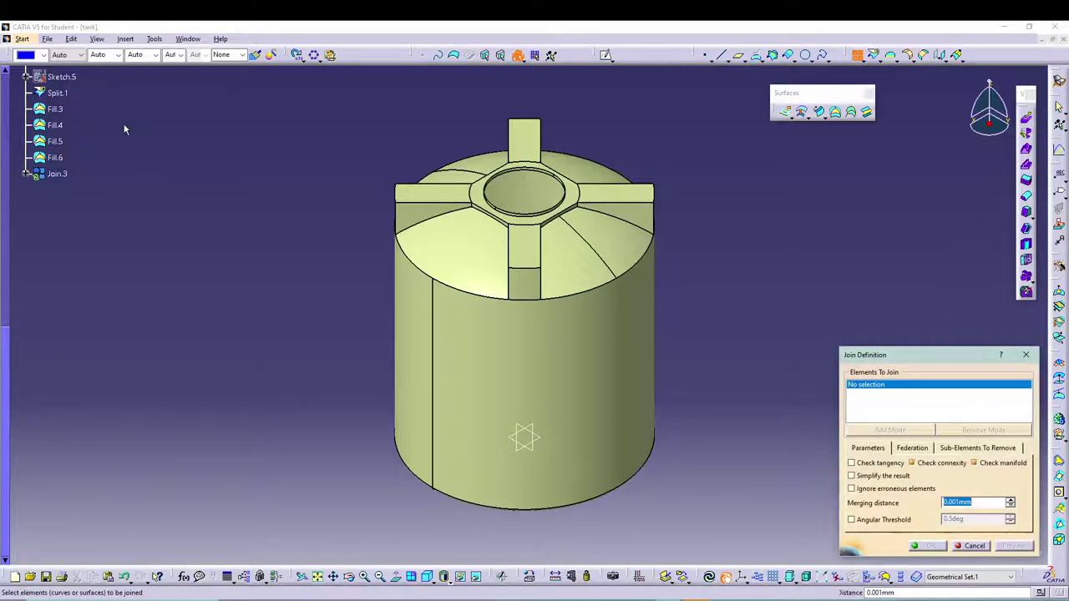
scroll(120, 121, up, 1)
click(58, 110)
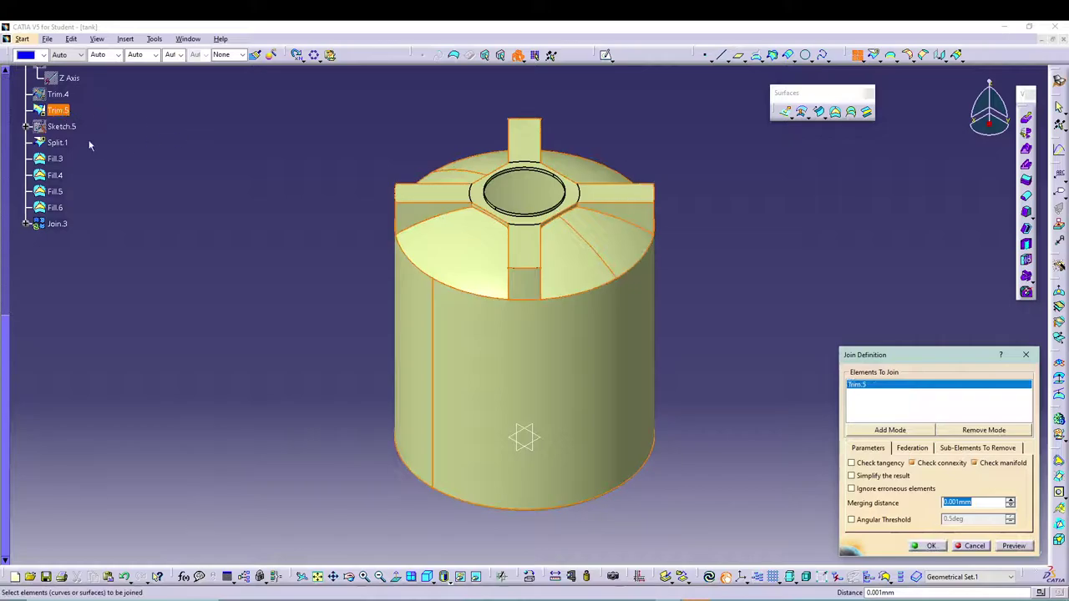
click(57, 142)
click(56, 159)
click(55, 176)
click(55, 191)
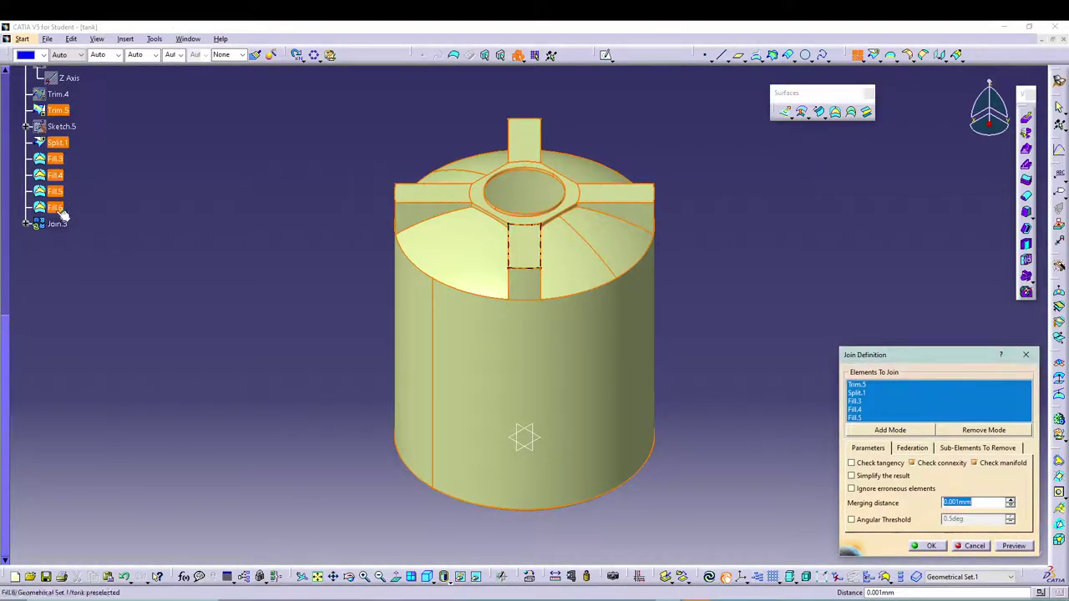
click(59, 208)
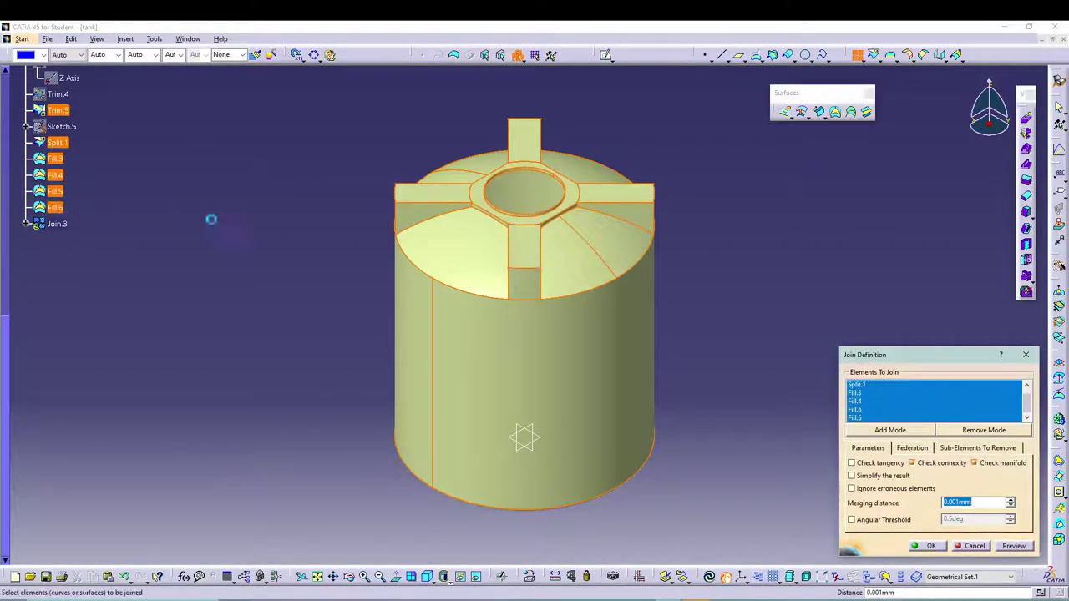
click(928, 546)
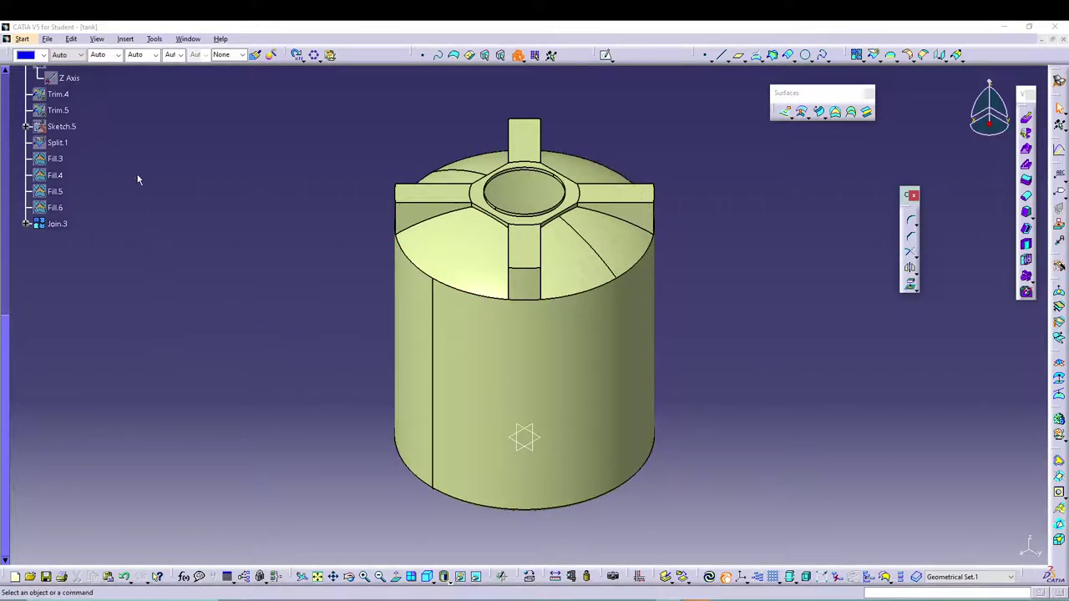
Step: Sketch a circle of about 69 mm radius on the yz plane, just outside the tank wall below its upper rim
scroll(138, 179, up, 10)
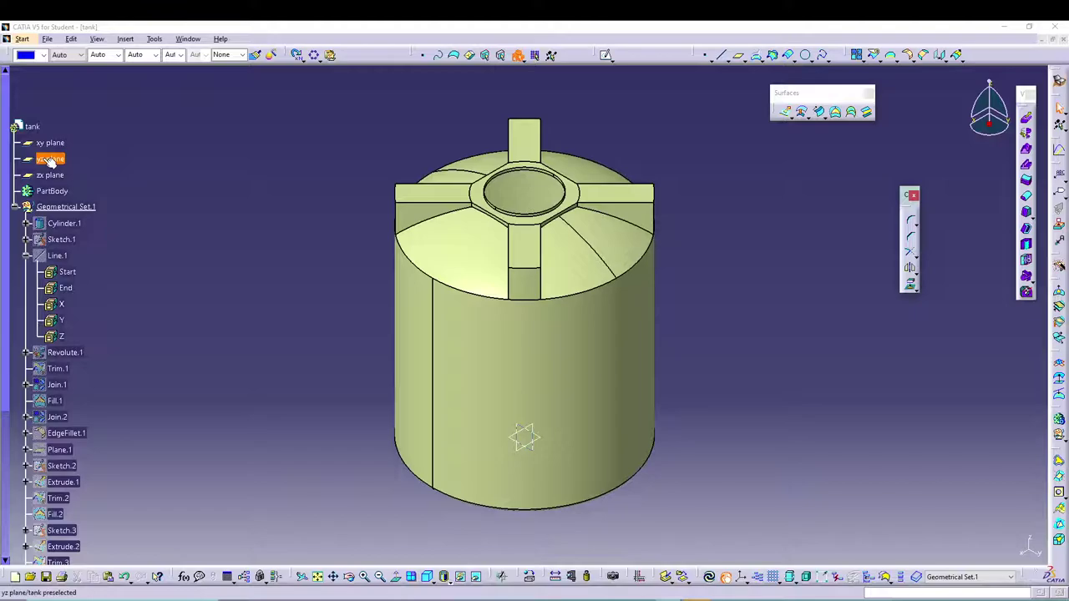
click(50, 160)
click(605, 55)
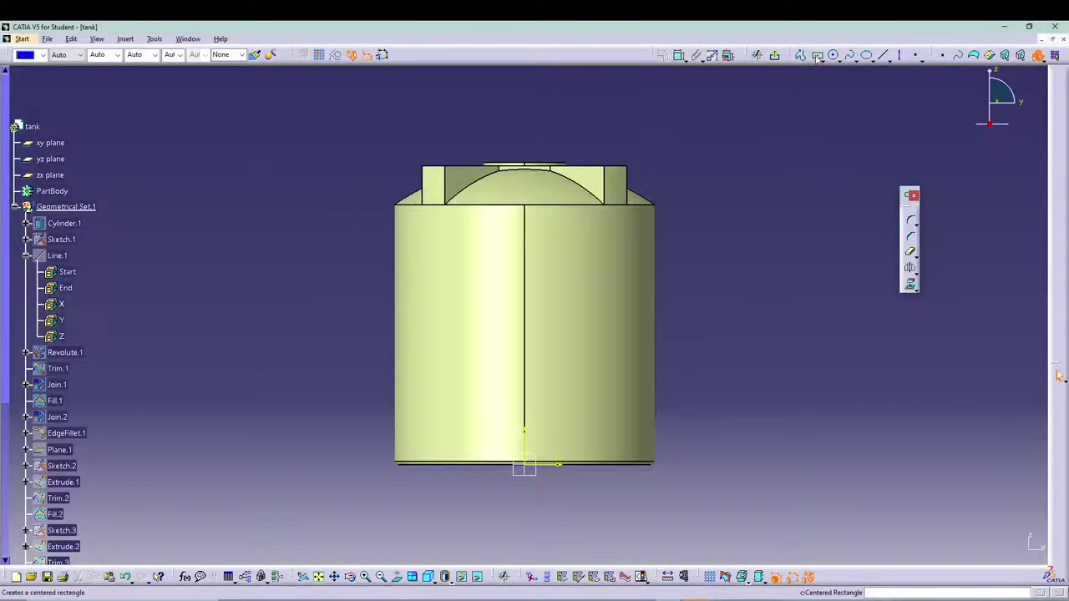
click(833, 55)
click(366, 238)
click(387, 238)
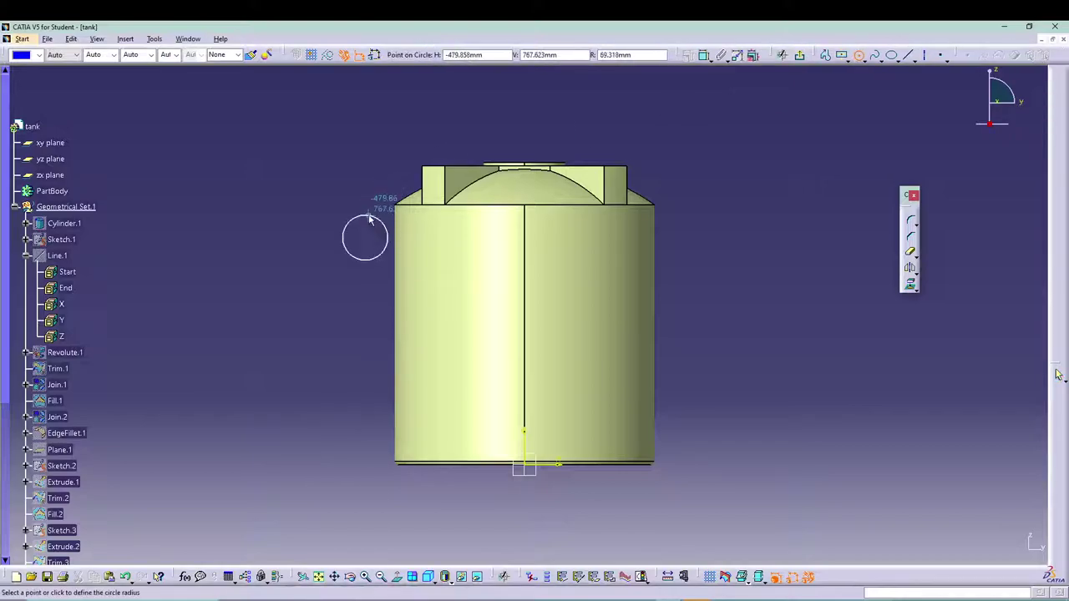
click(696, 154)
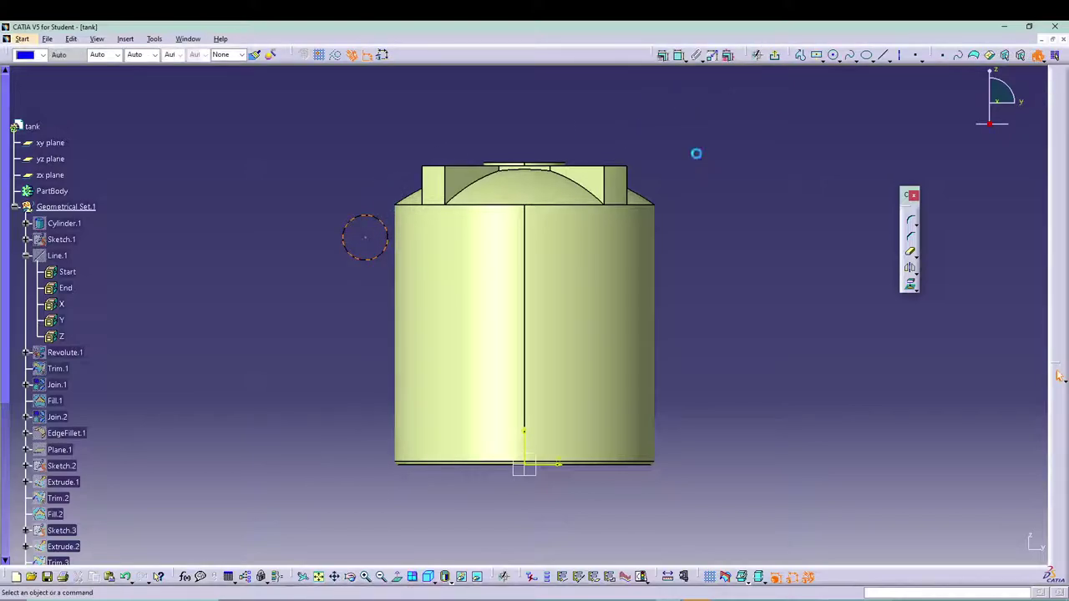
Step: Constrain the circle's centre 50 mm below the upper rim edge of the tank wall
click(679, 55)
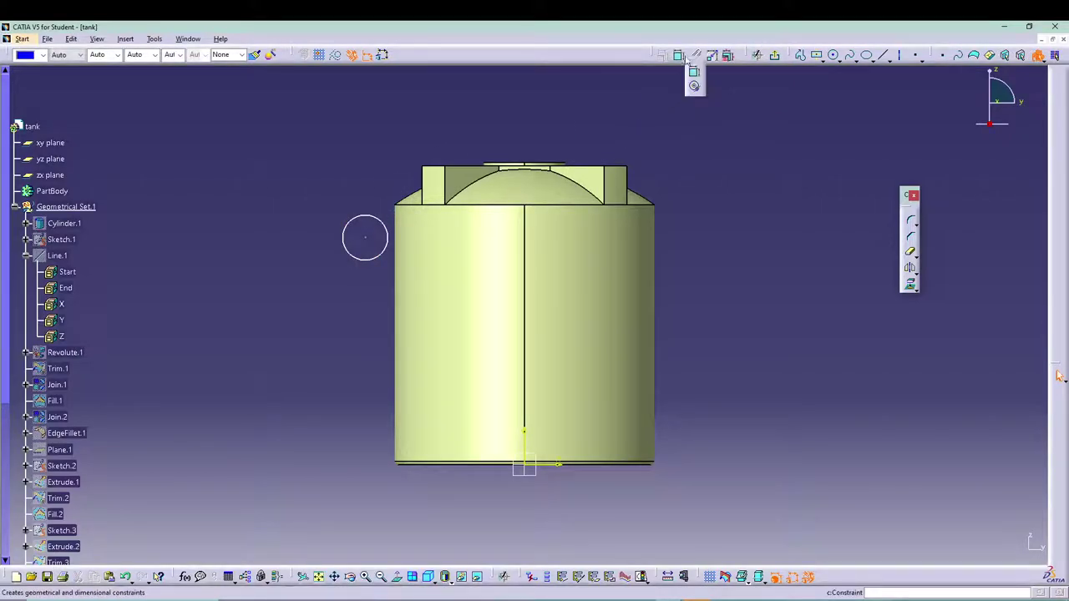
click(368, 244)
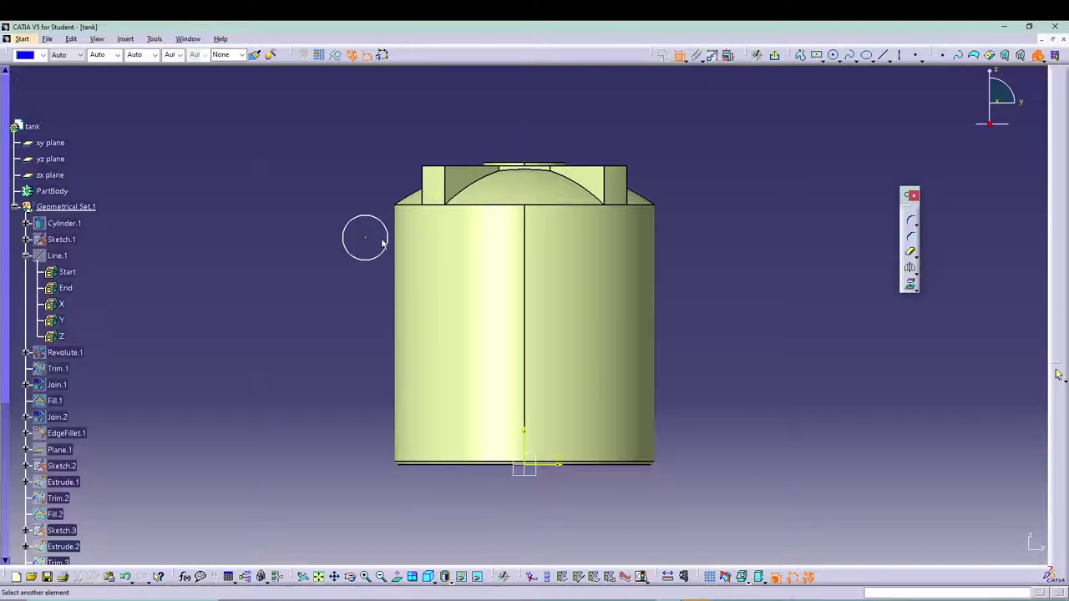
click(406, 206)
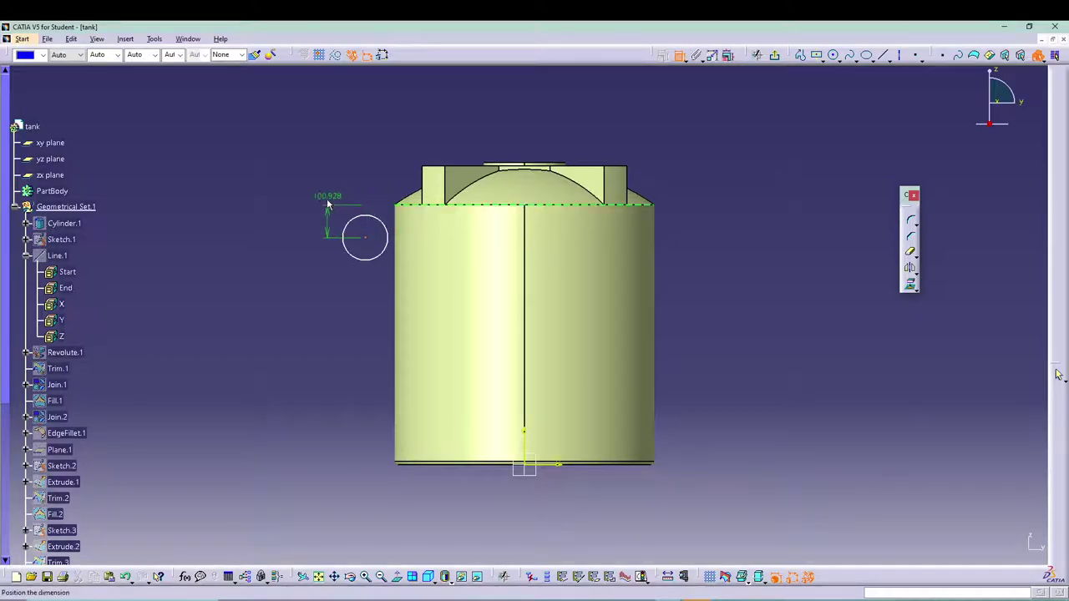
click(318, 223)
double_click(318, 217)
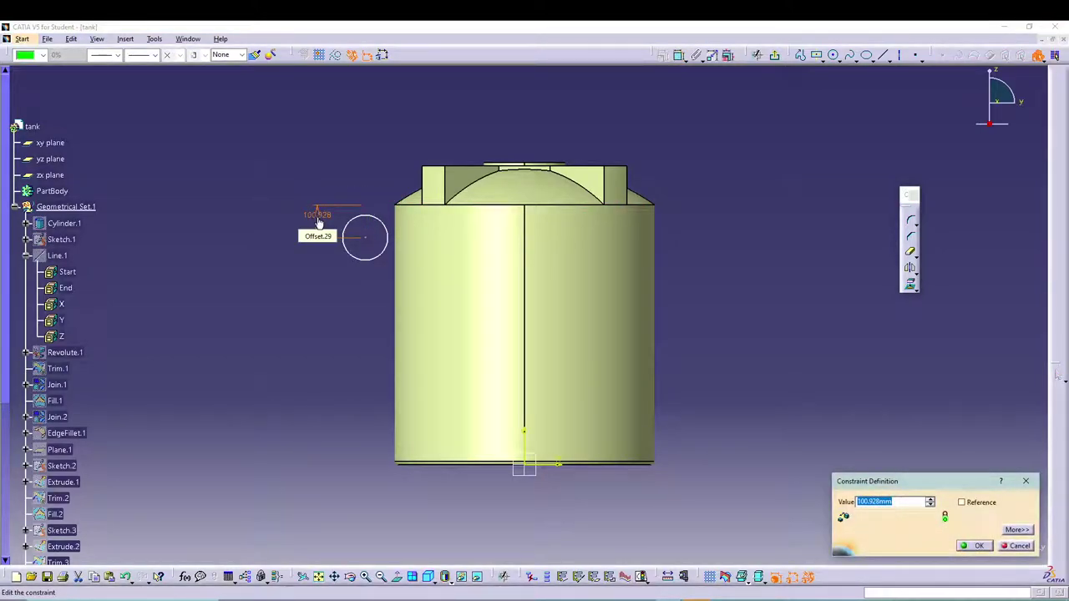
key(Delete)
key(Escape)
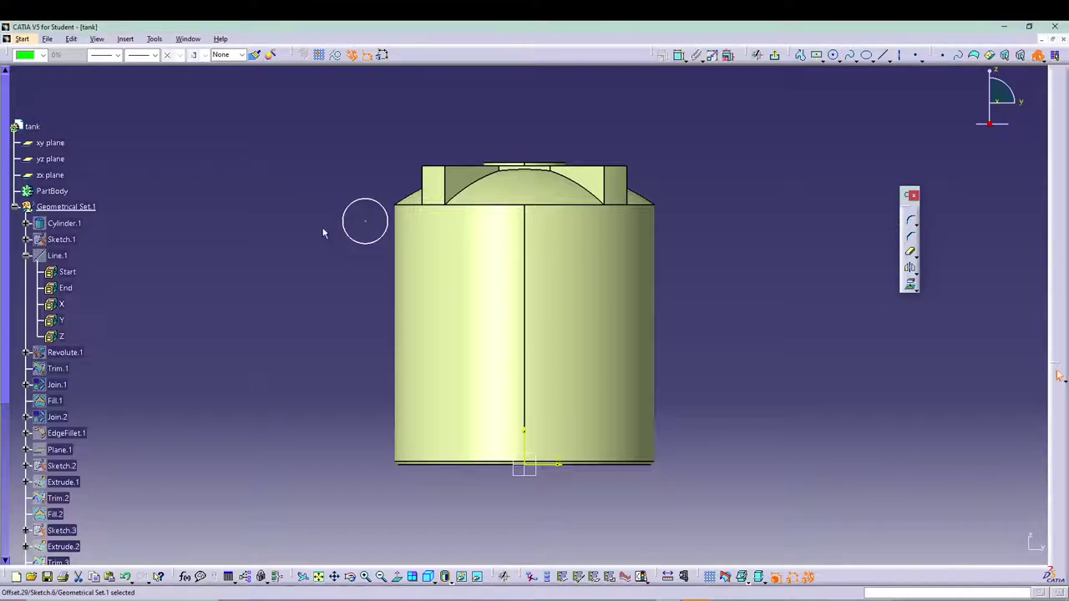
Step: Constrain the circle's centre at a horizontal distance of 400 mm from the tank's vertical axis
click(365, 224)
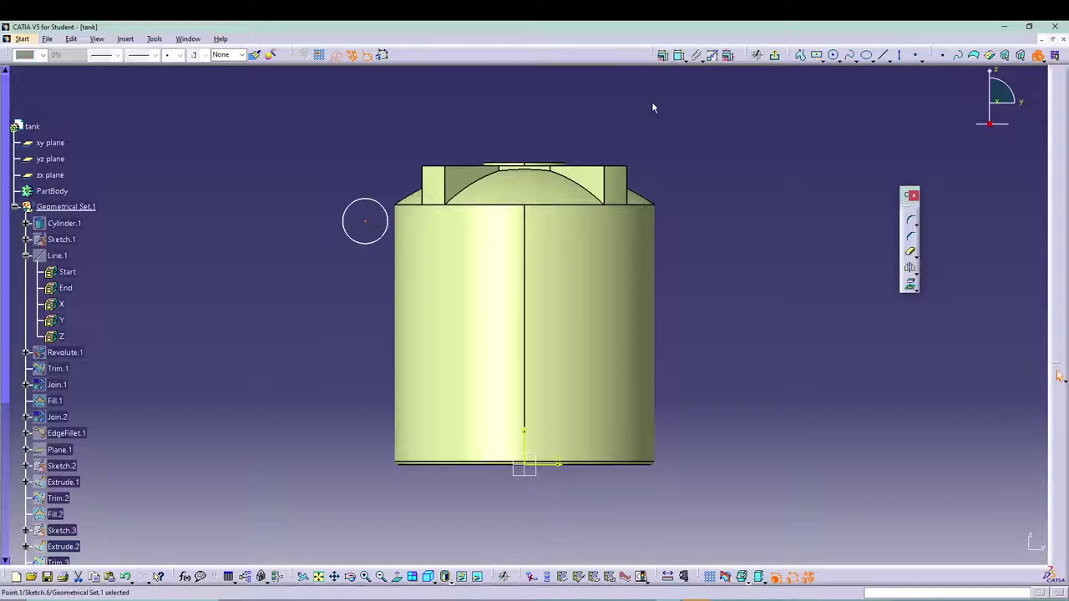
click(523, 432)
click(372, 226)
click(678, 55)
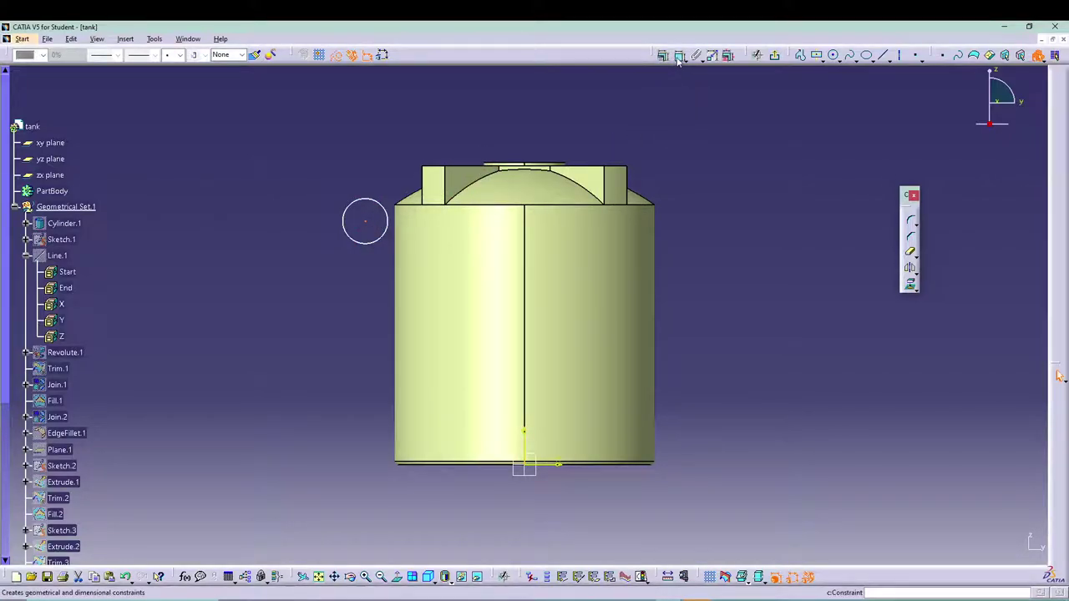
click(524, 432)
click(448, 125)
double_click(449, 123)
text(4)
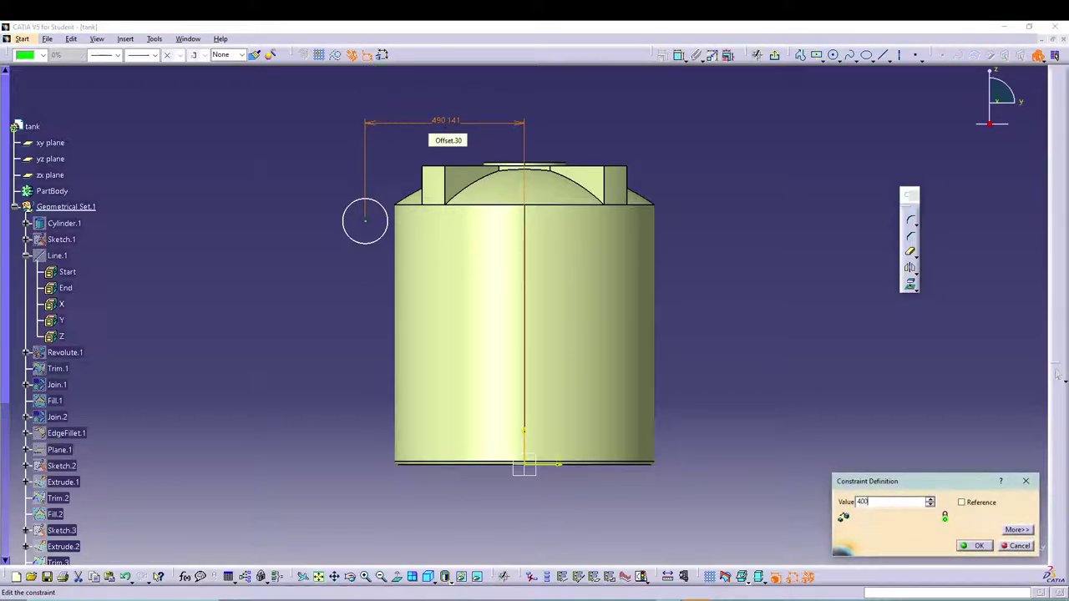
text(00)
key(Return)
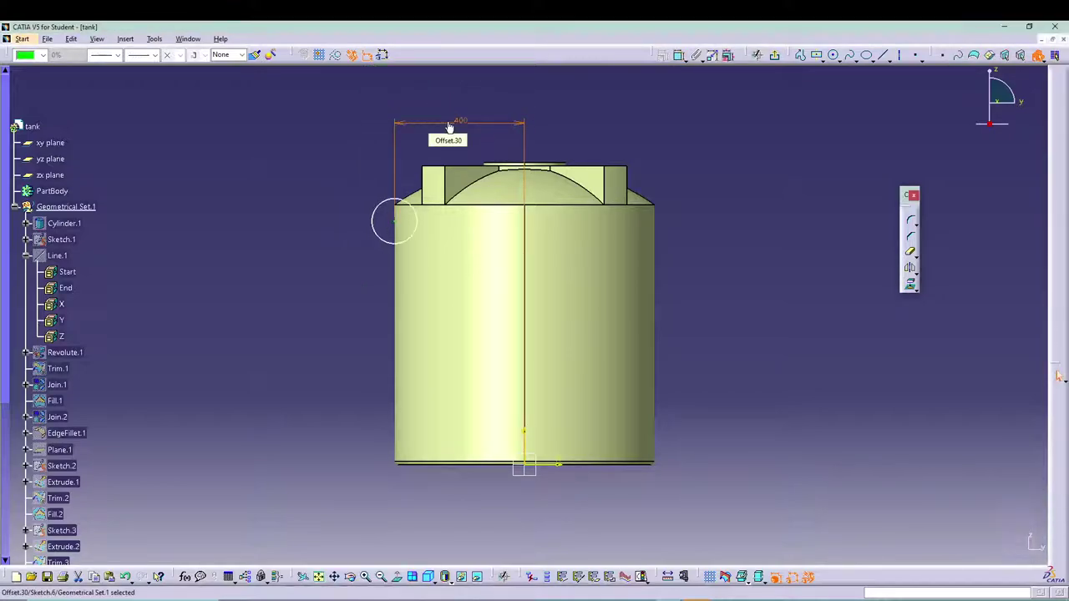
Step: Dimension the circle's diameter and set it to 12 mm
click(679, 57)
click(374, 217)
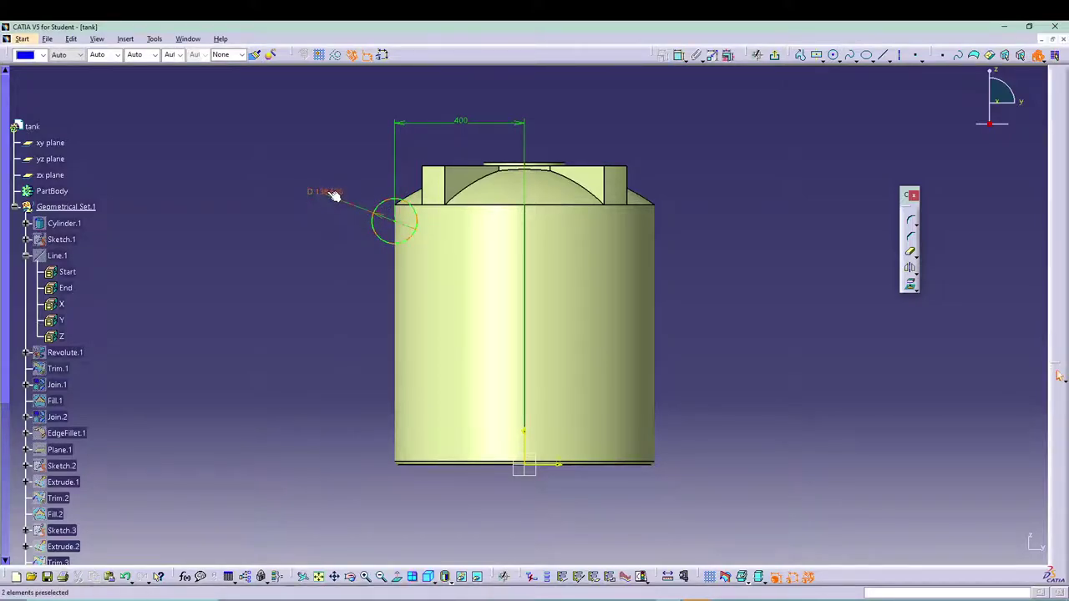
click(333, 194)
double_click(325, 191)
text(12)
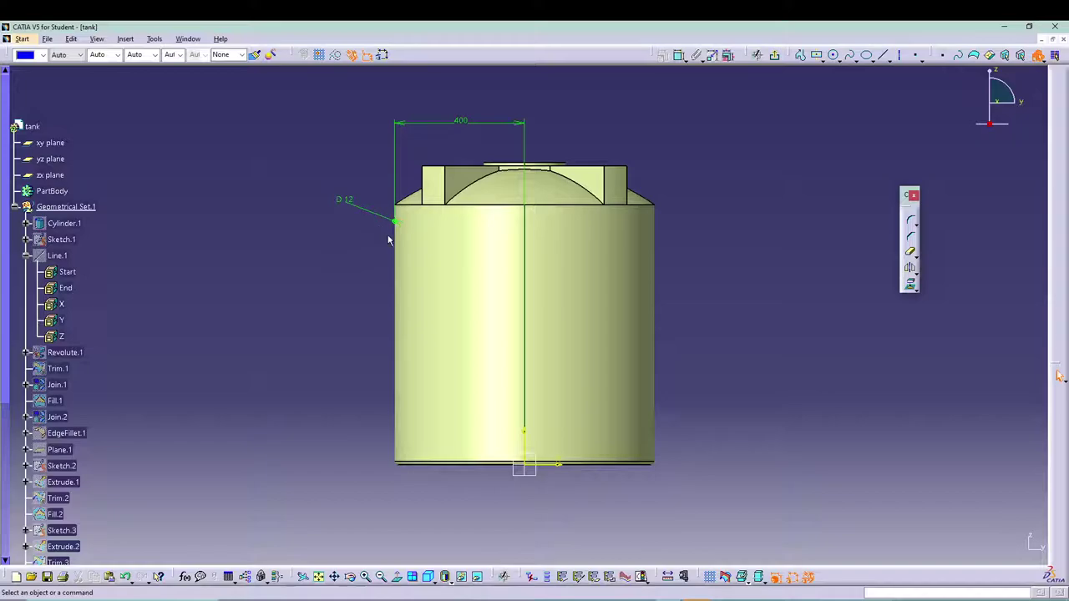
Step: Move the diameter and 50 mm offset dimension labels closer to the circle, and exit the sketch
middle_drag(353, 336, 546, 299)
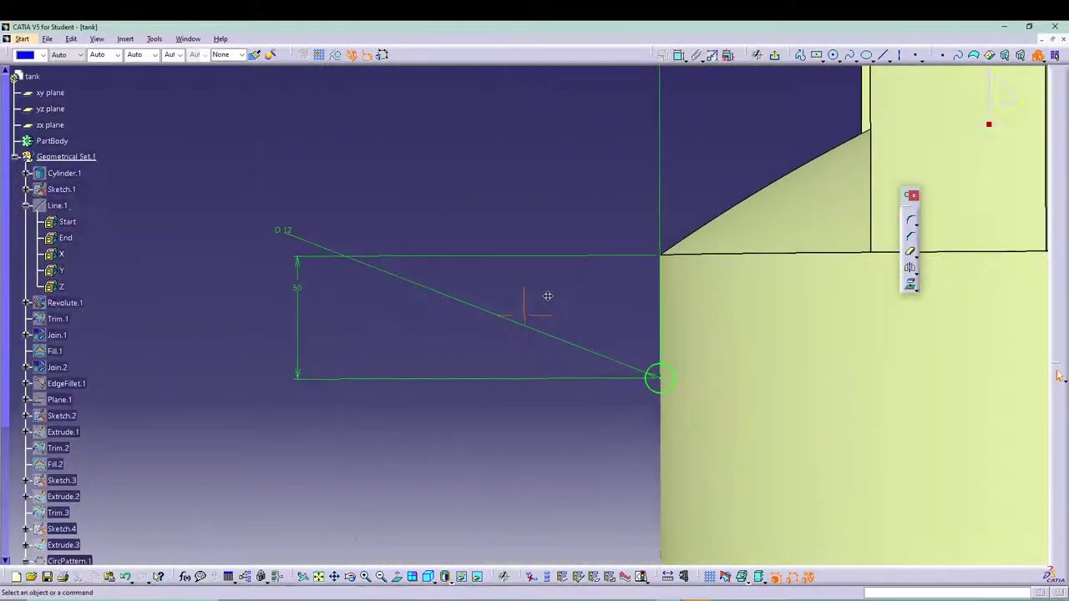
mouse_move(296, 232)
mouse_down()
mouse_move(491, 282)
mouse_move(620, 338)
mouse_up()
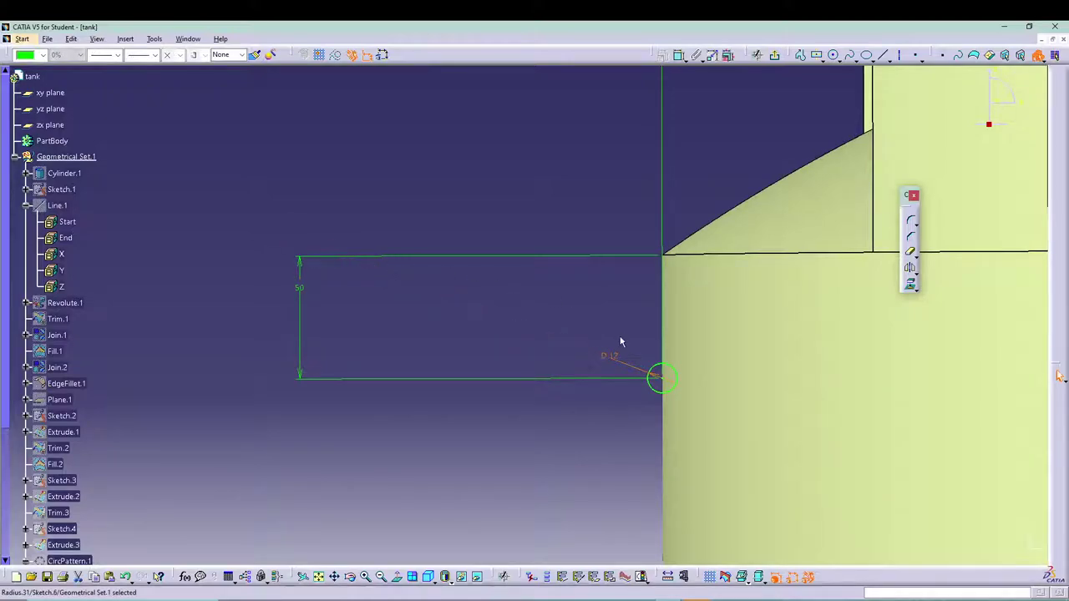
mouse_move(306, 265)
mouse_down()
mouse_move(403, 286)
mouse_move(621, 298)
mouse_move(600, 310)
mouse_up()
click(553, 318)
middle_drag(553, 318, 442, 340)
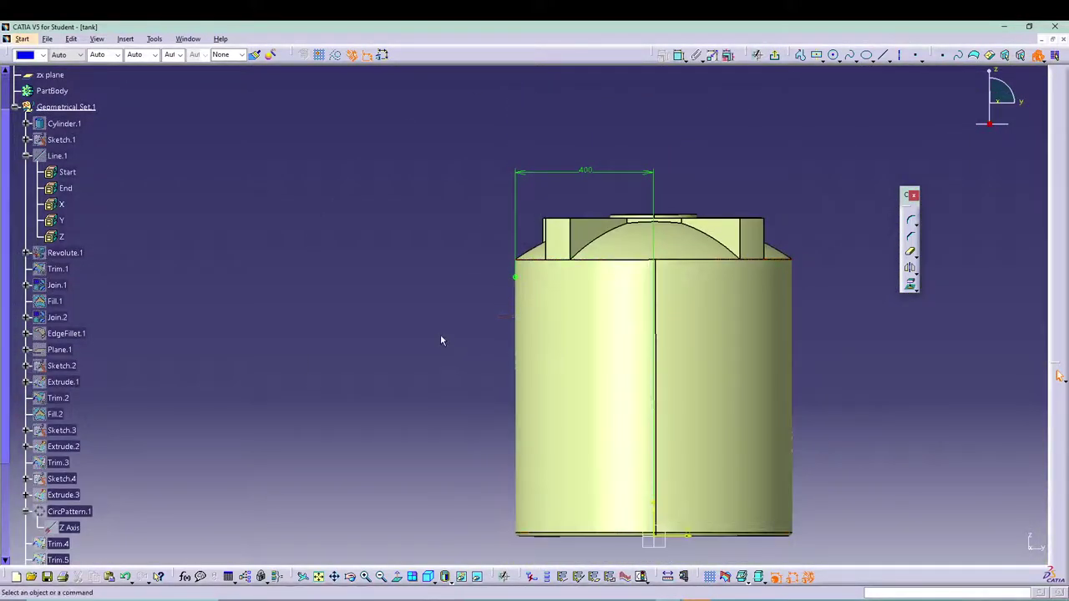
click(756, 63)
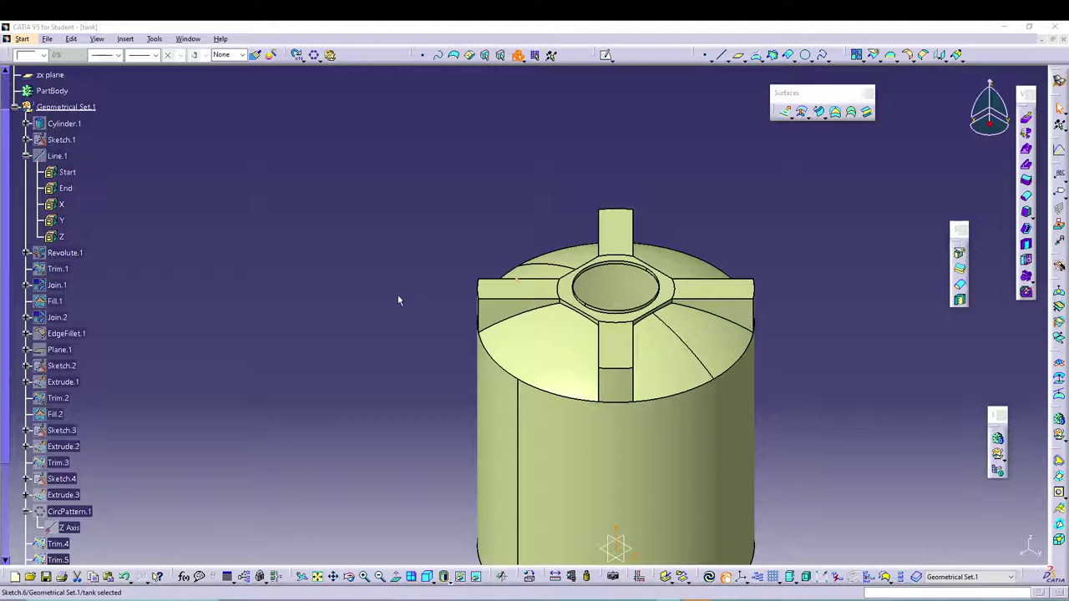
Step: Revolve the circle sketch (Sketch.6) as a surface through 360° about the Z axis
scroll(332, 203, down, 2)
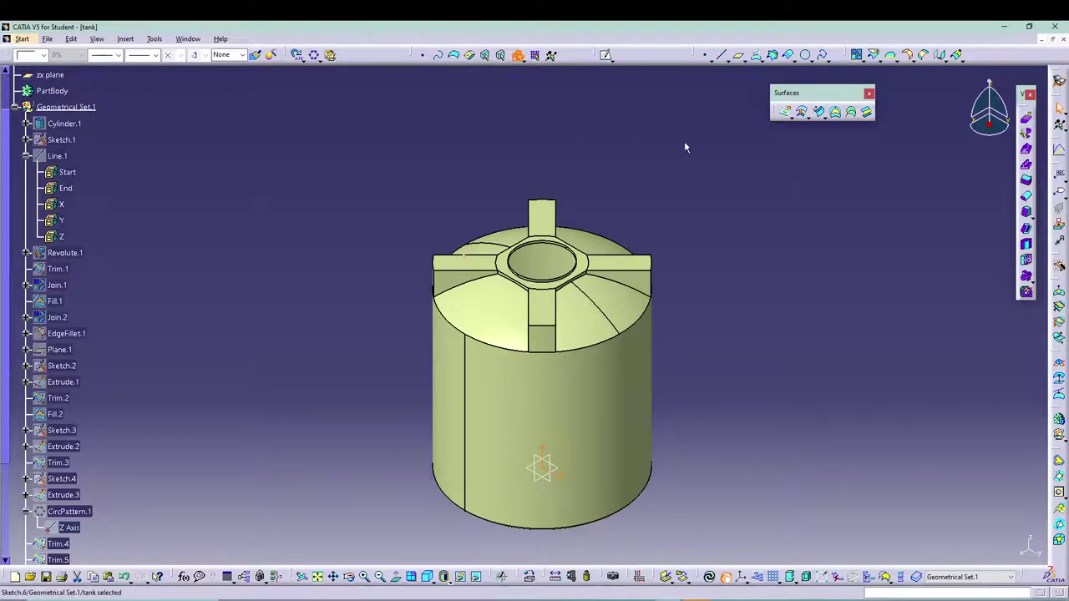
click(807, 118)
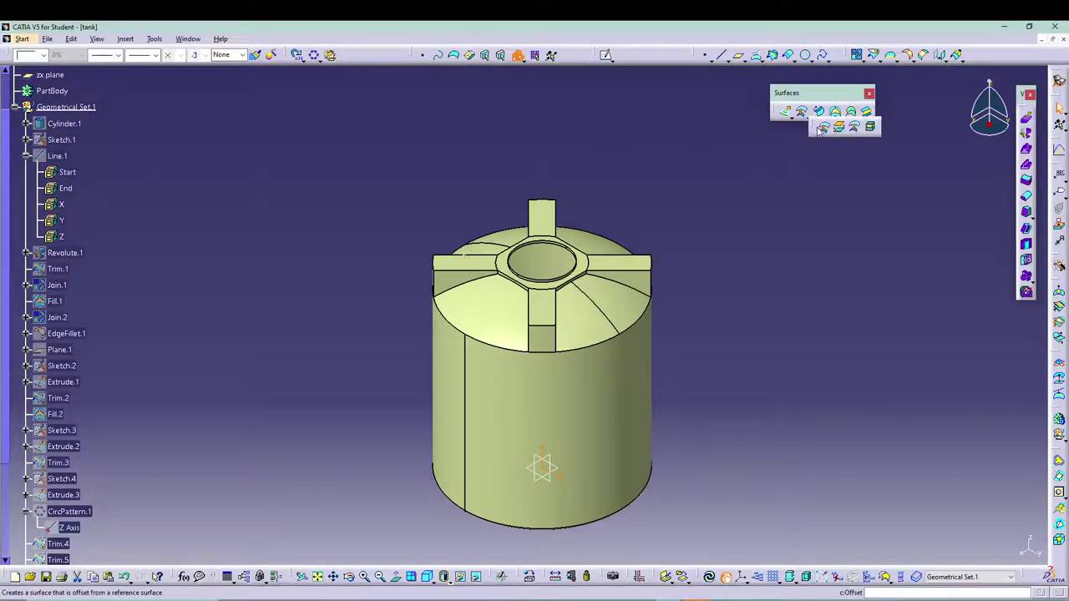
click(803, 118)
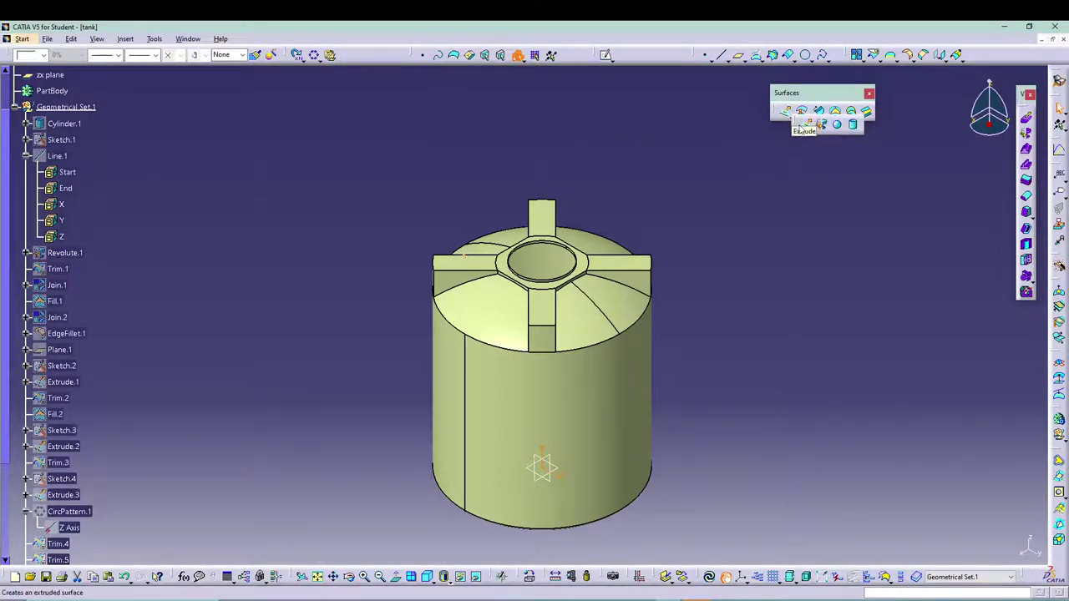
click(820, 125)
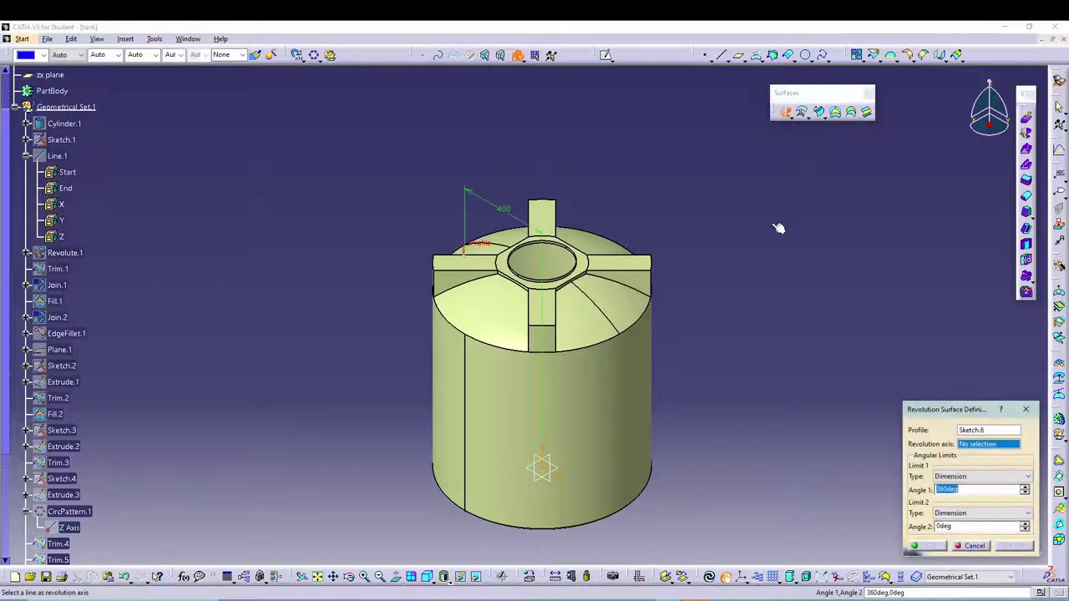
right_click(1007, 450)
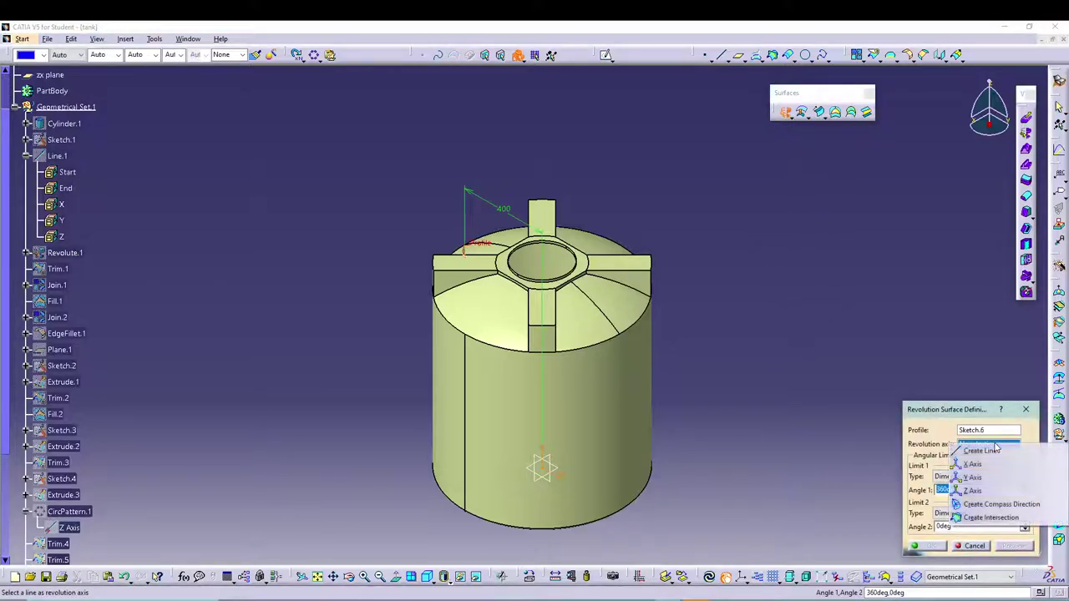
click(972, 489)
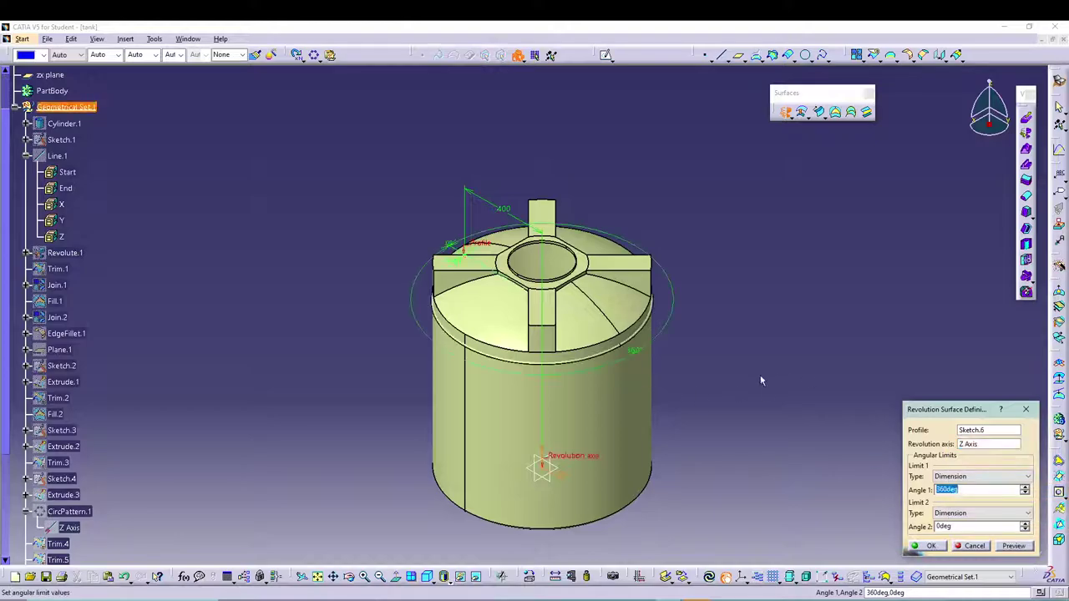
click(936, 547)
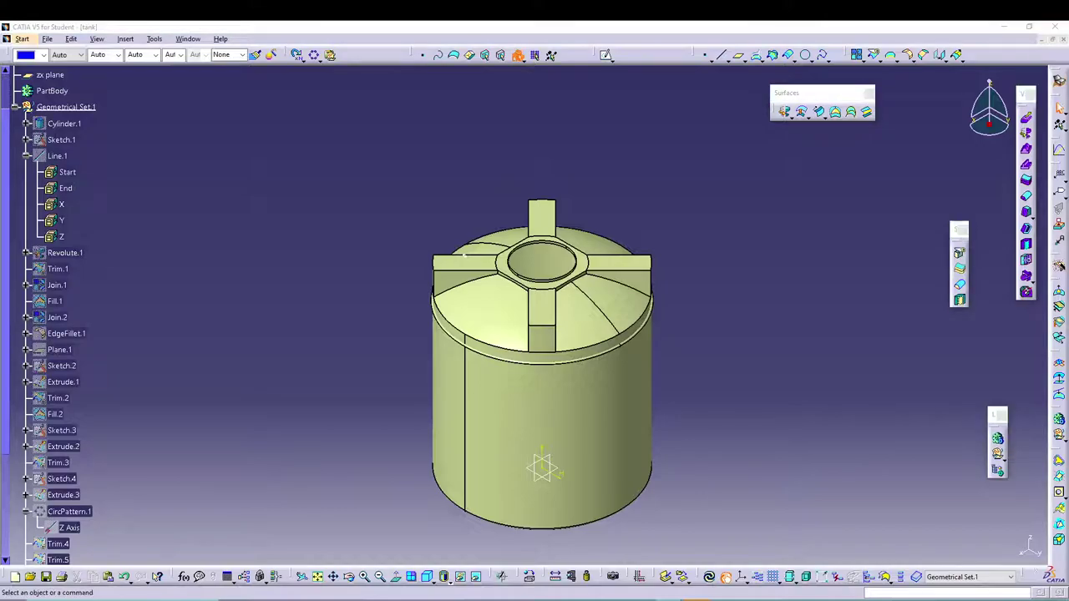
Step: Set up a rectangular pattern with 5 instances spaced 170 mm apart along the Z axis
middle_drag(429, 398, 573, 298)
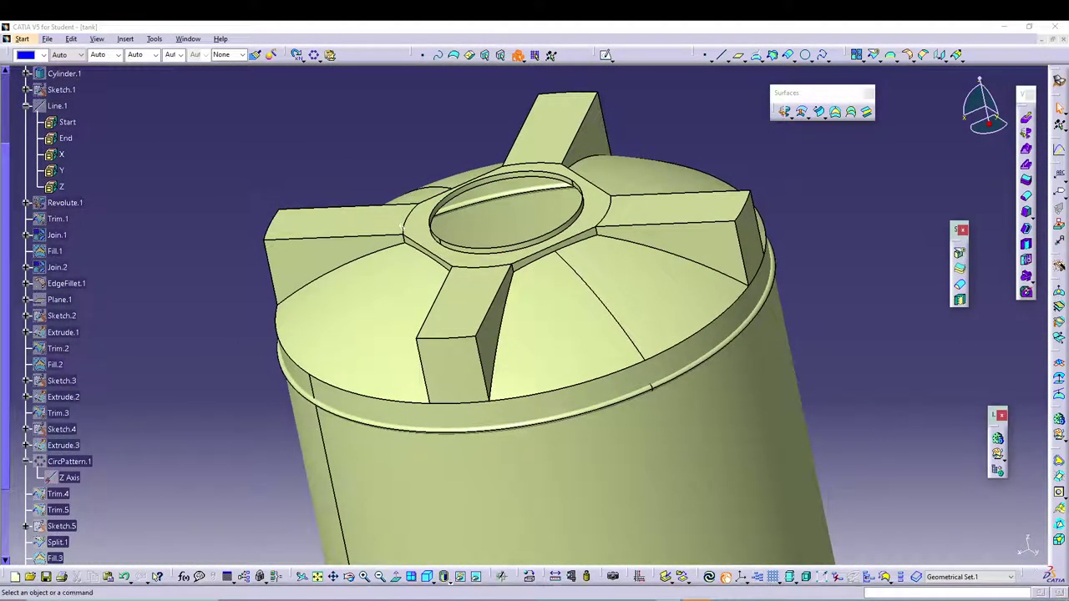
click(124, 40)
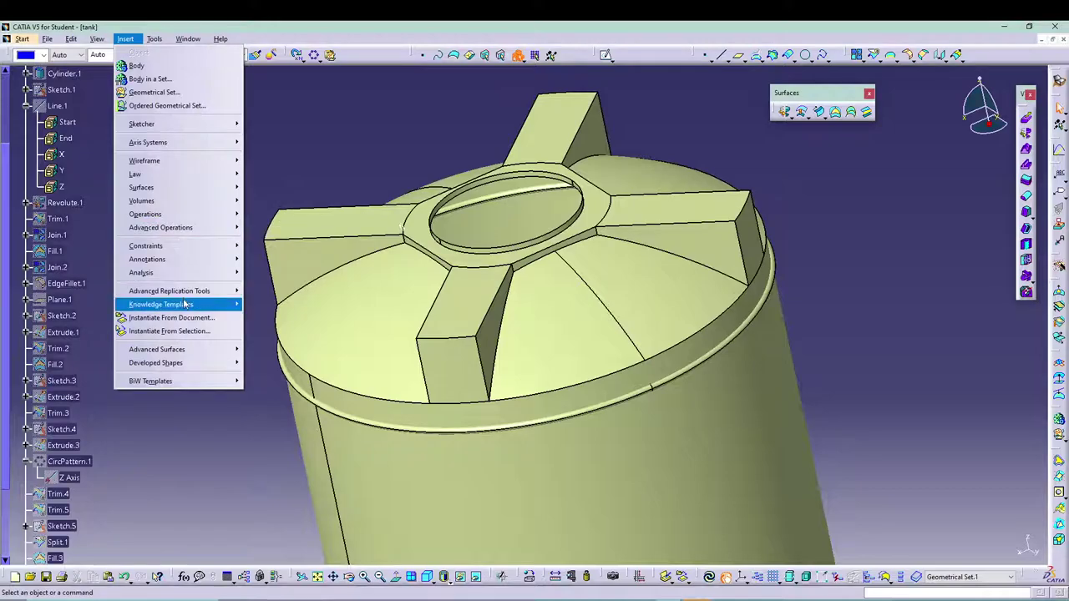
mouse_move(184, 295)
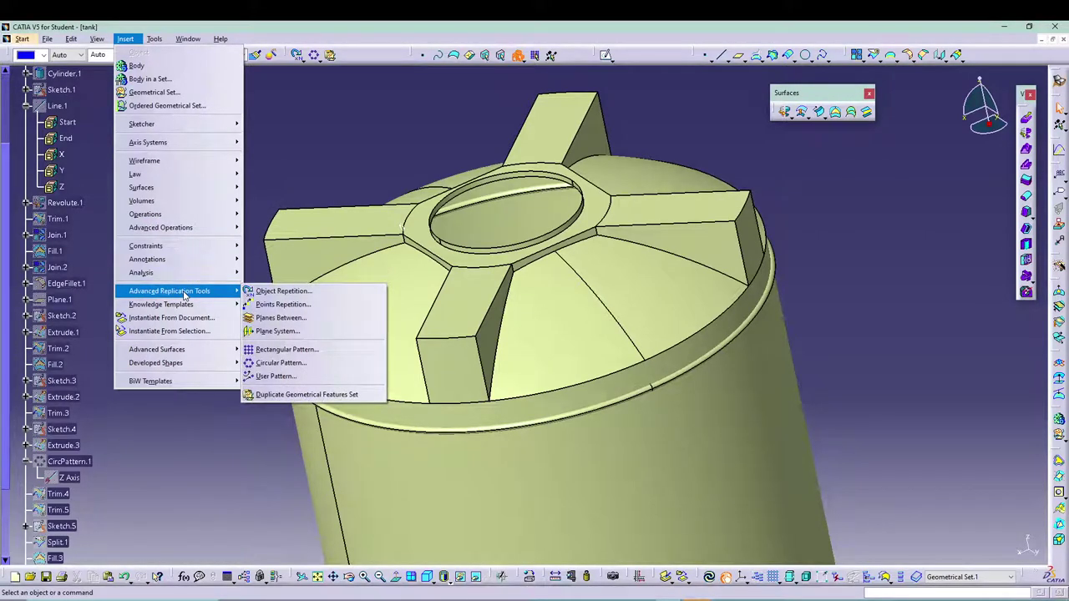
click(280, 349)
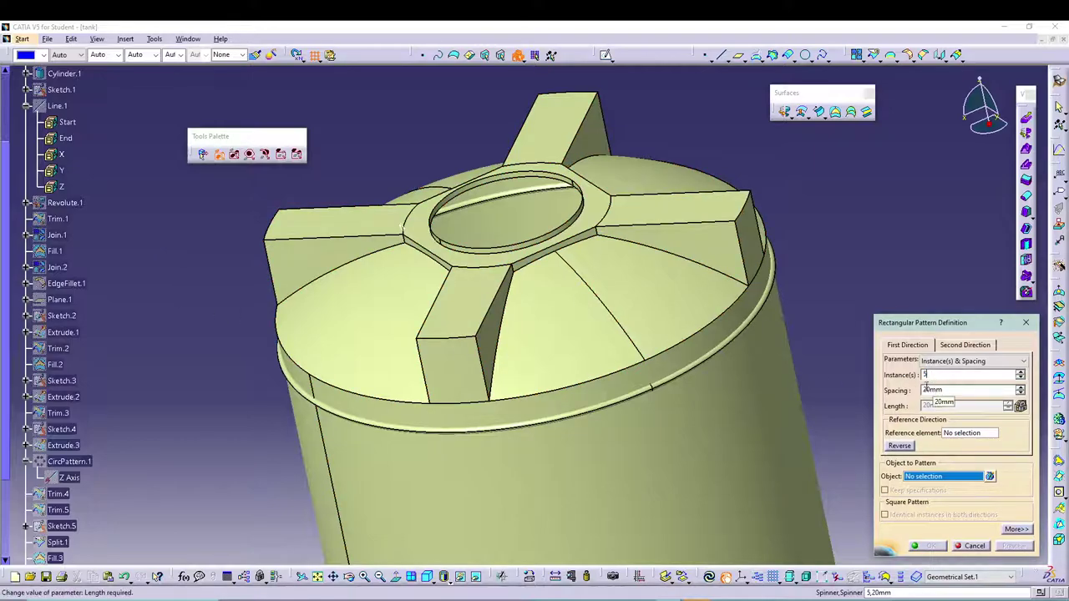
key(Tab)
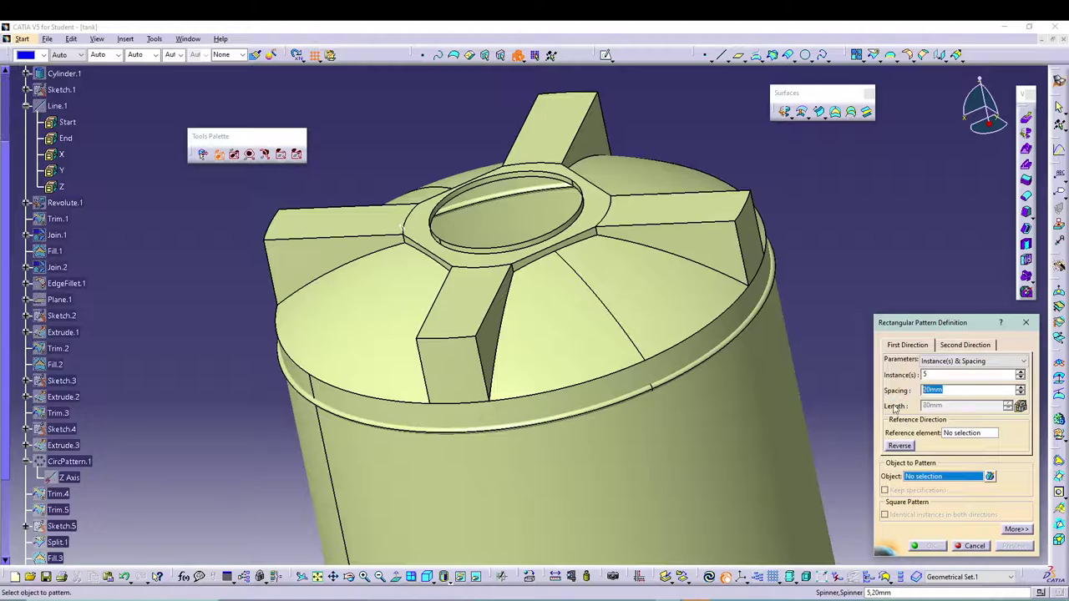
text(170)
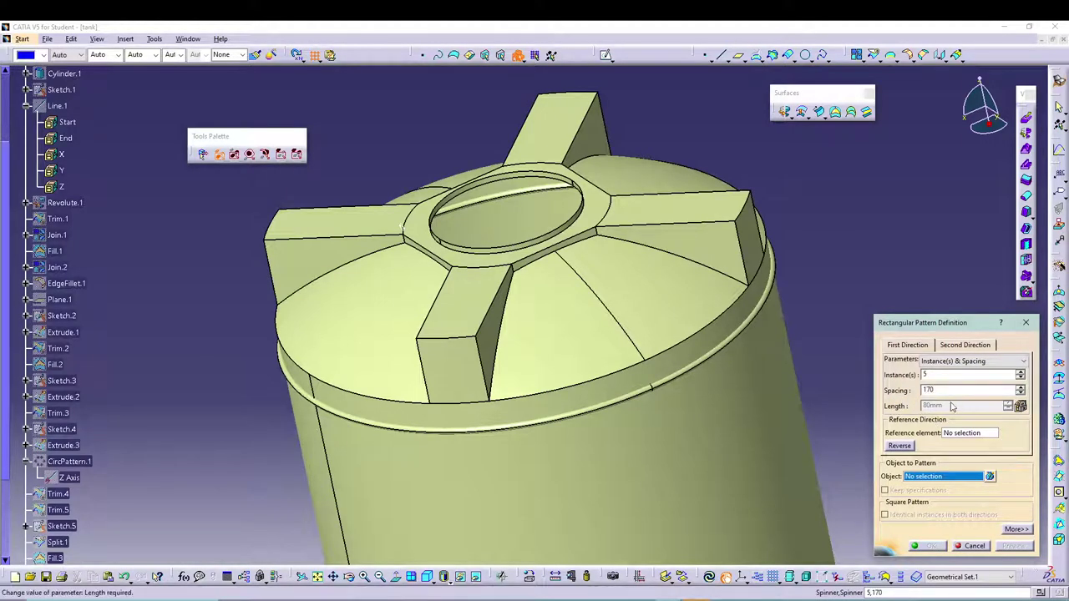
click(949, 433)
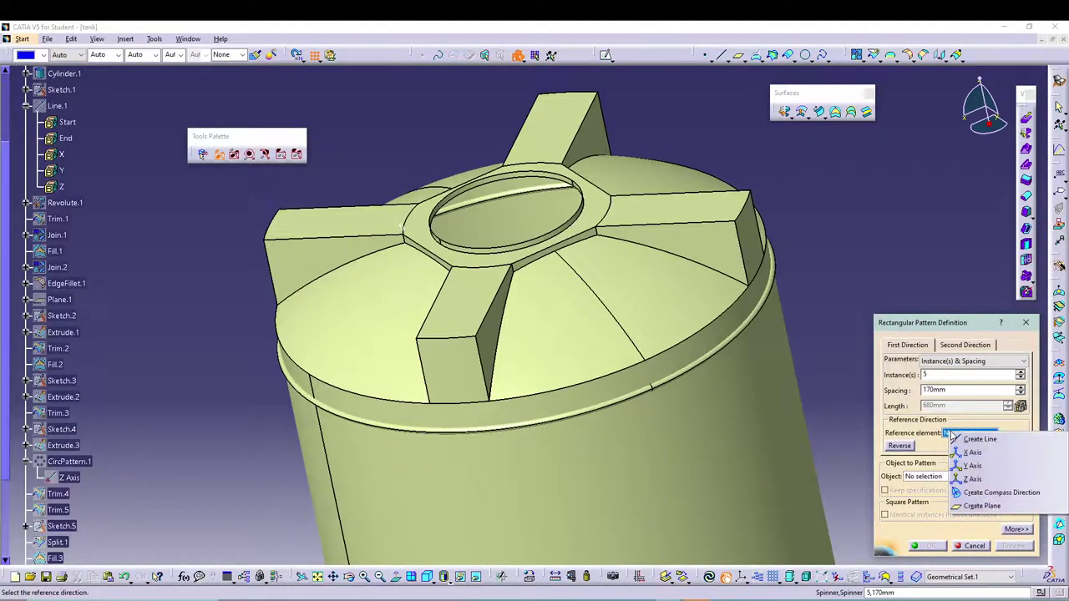
click(971, 478)
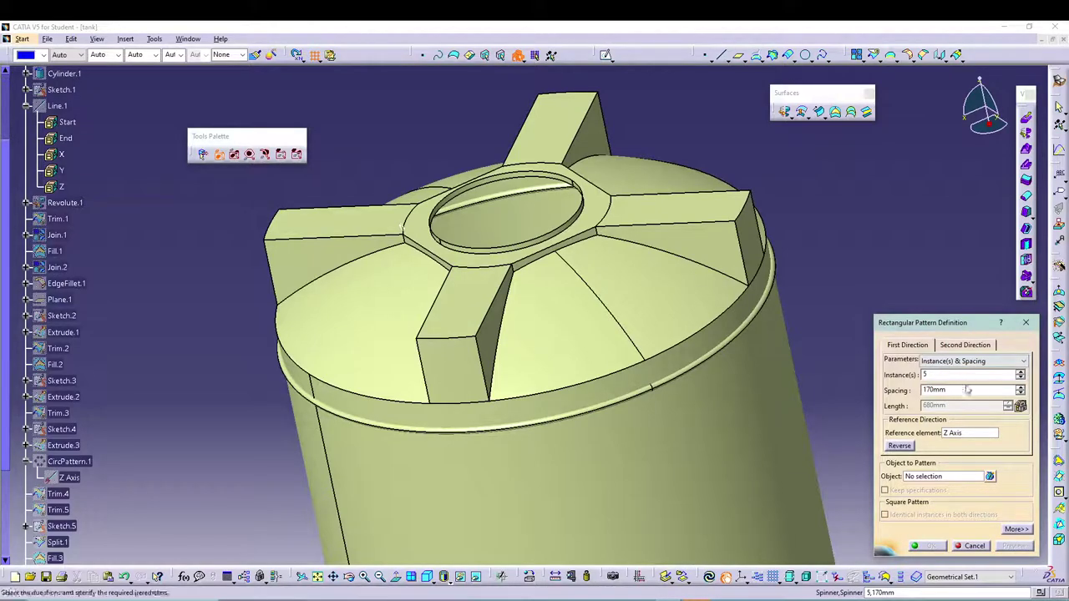
Step: Pattern the revolved ring (Revolute.2) with the direction reversed so the copies run down the tank wall
click(927, 478)
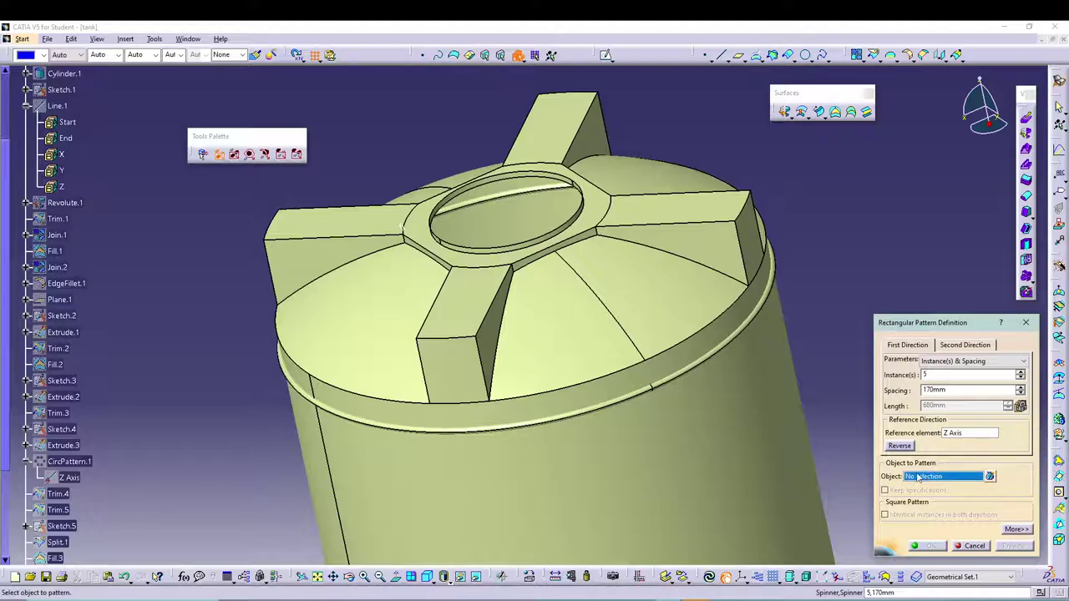
click(602, 409)
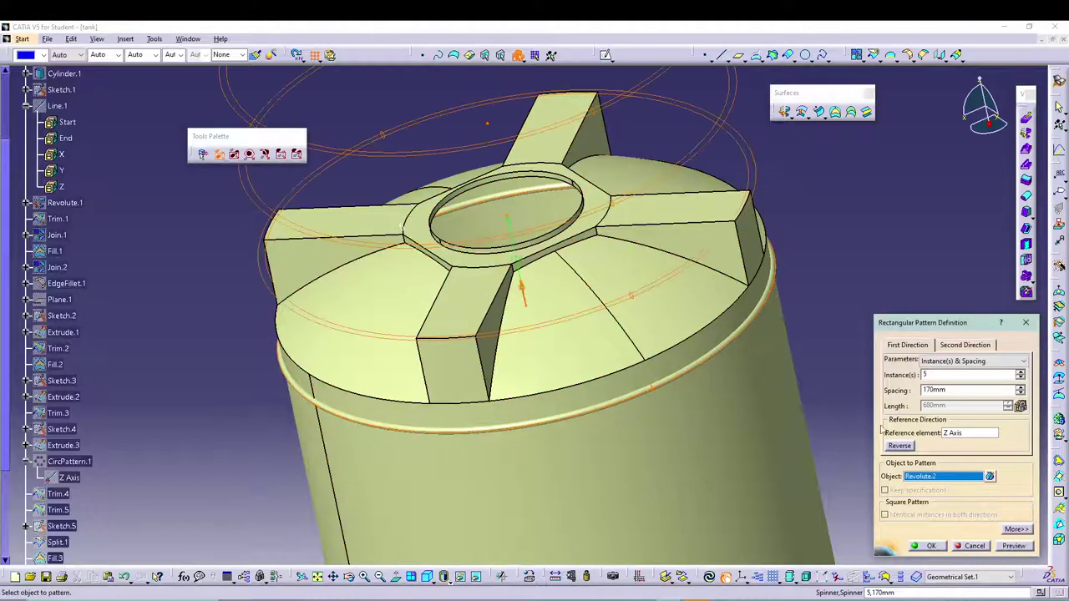
ctrl+middle_drag(751, 367, 763, 423)
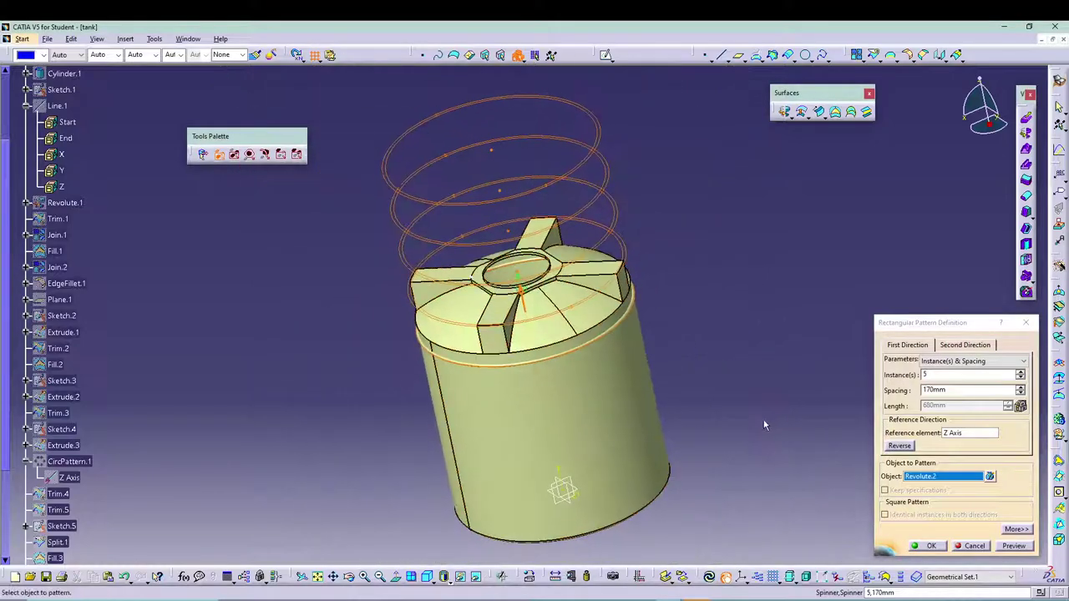
click(898, 447)
click(926, 546)
middle_drag(663, 221, 677, 258)
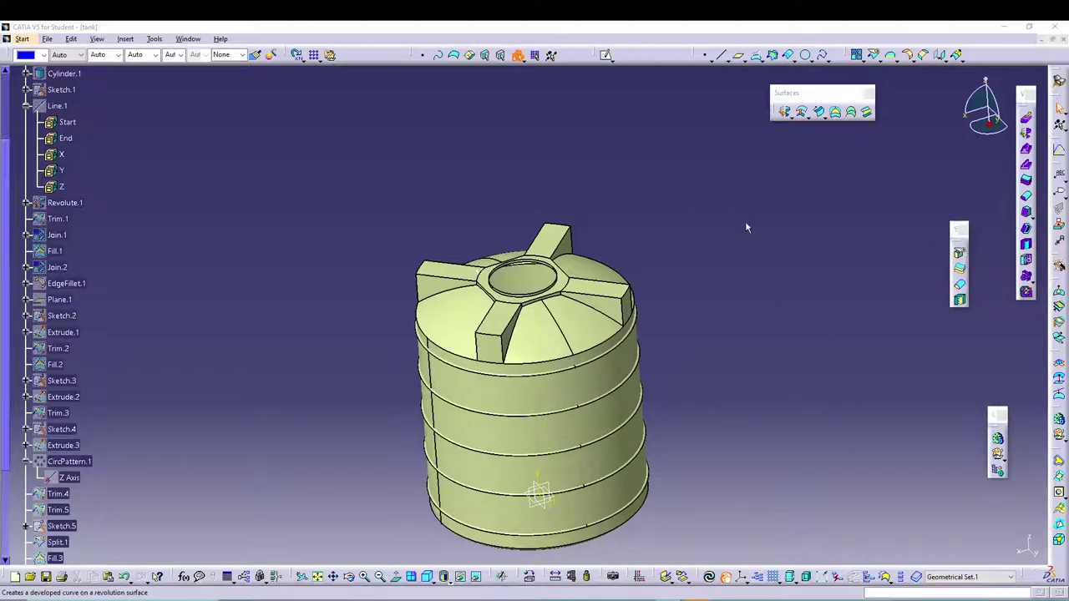
middle_drag(638, 232, 644, 210)
scroll(520, 241, down, 1)
middle_drag(520, 241, 526, 225)
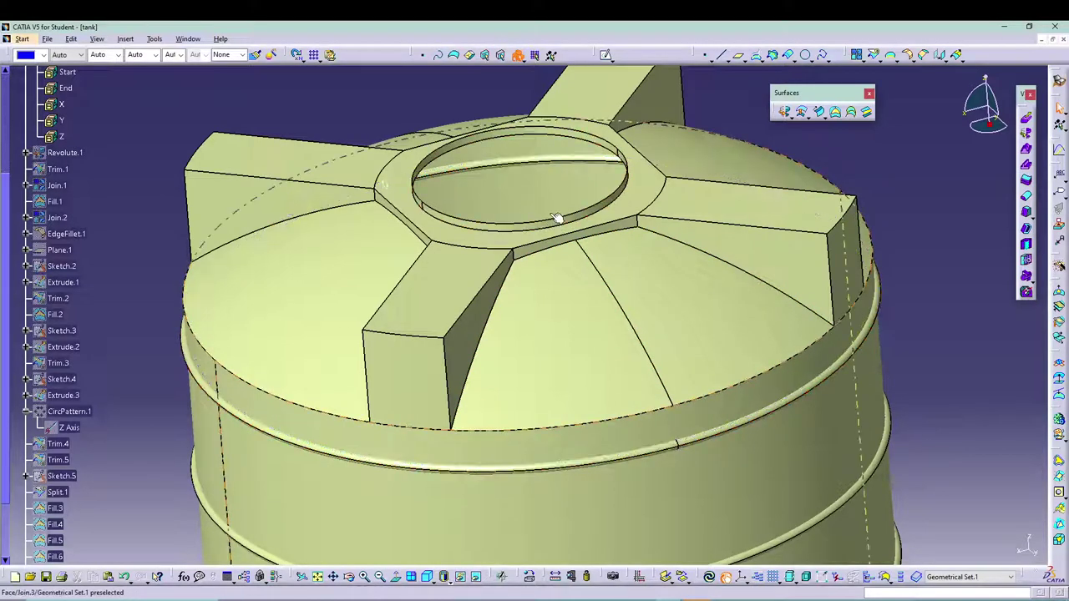
Step: Trim Join.3, Revolute.2 and RectPattern.1 together in standard mode so the ring ribs merge with the tank wall
middle_drag(557, 217, 553, 306)
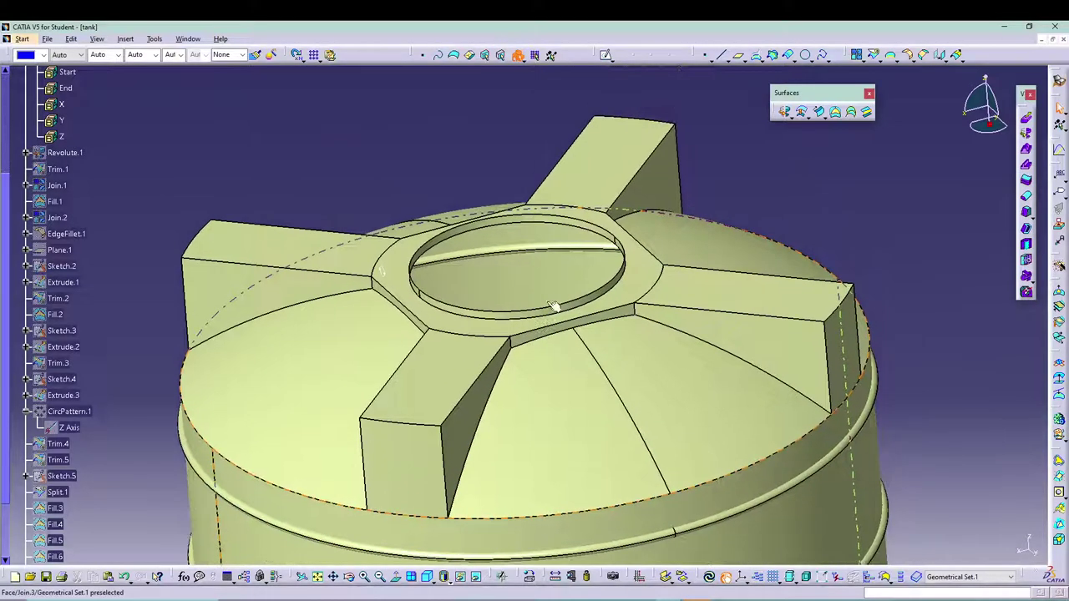
click(888, 58)
click(890, 91)
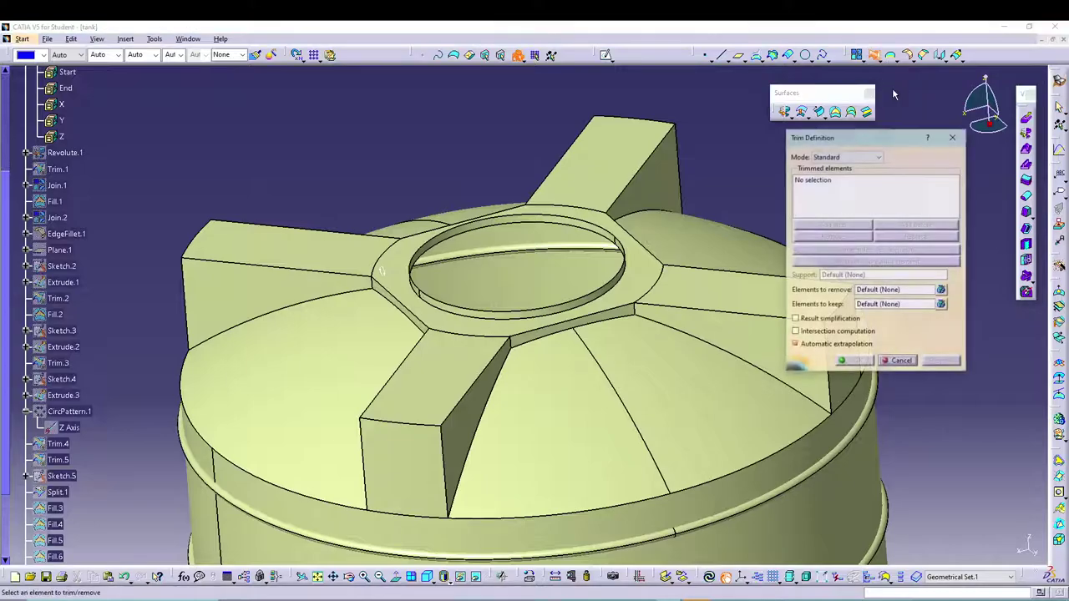
click(56, 323)
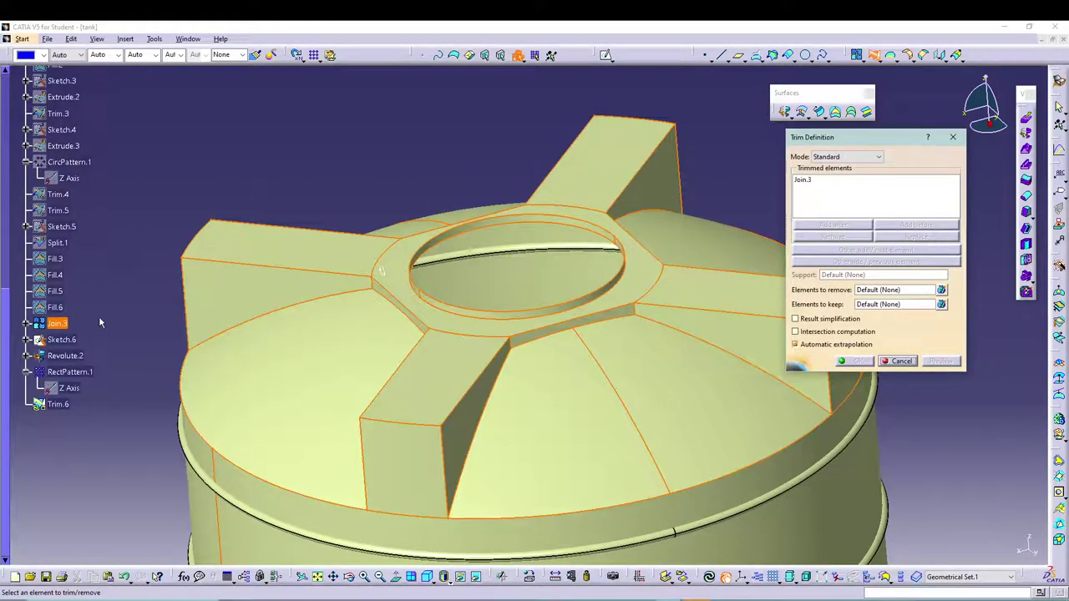
click(65, 356)
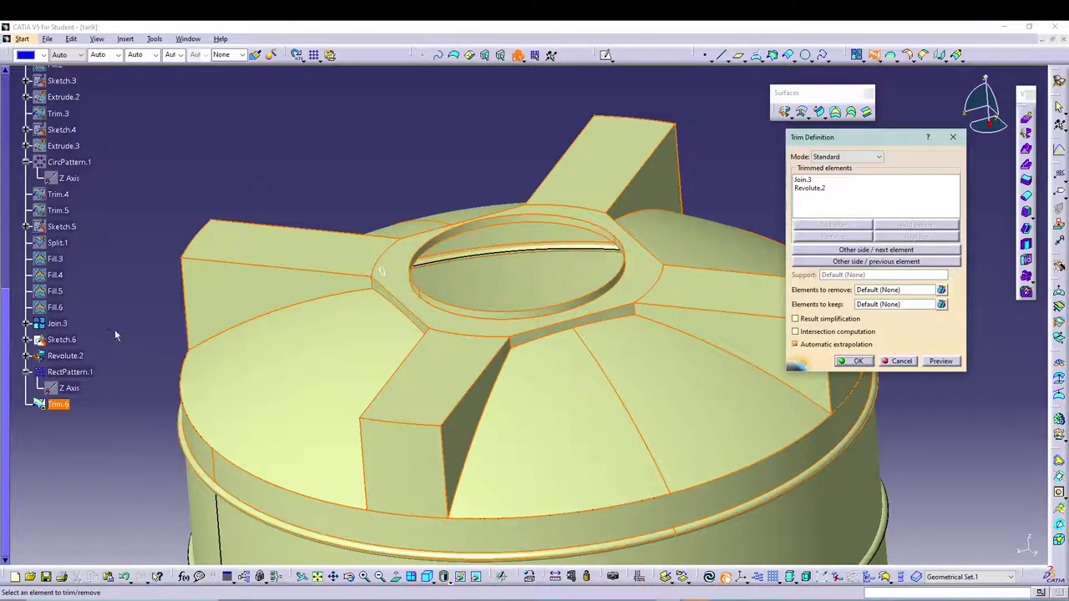
click(87, 372)
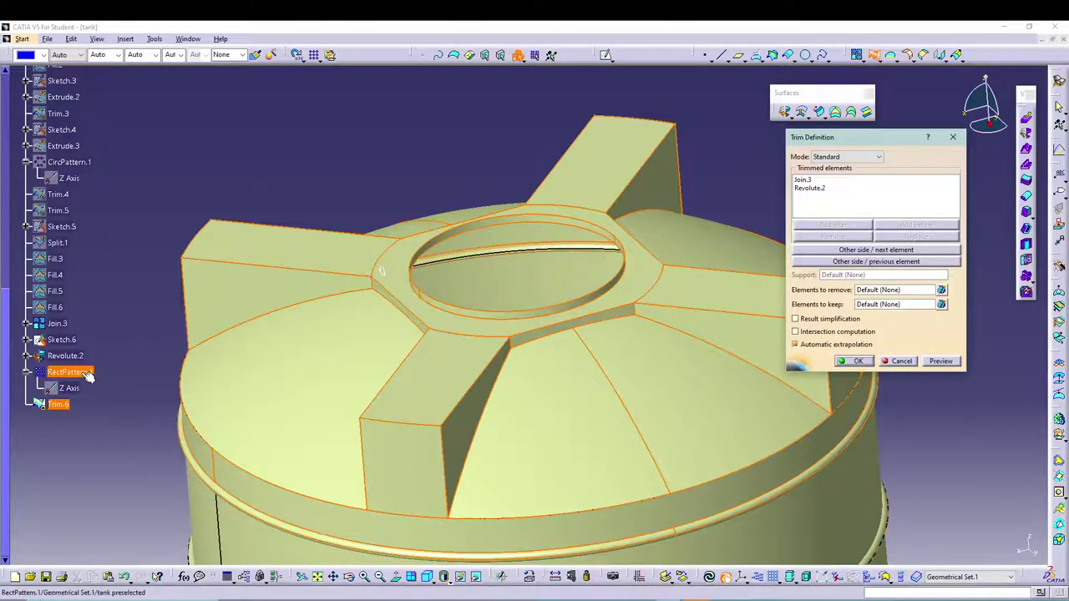
mouse_move(422, 118)
middle_down()
mouse_move(429, 79)
mouse_move(435, 102)
middle_up()
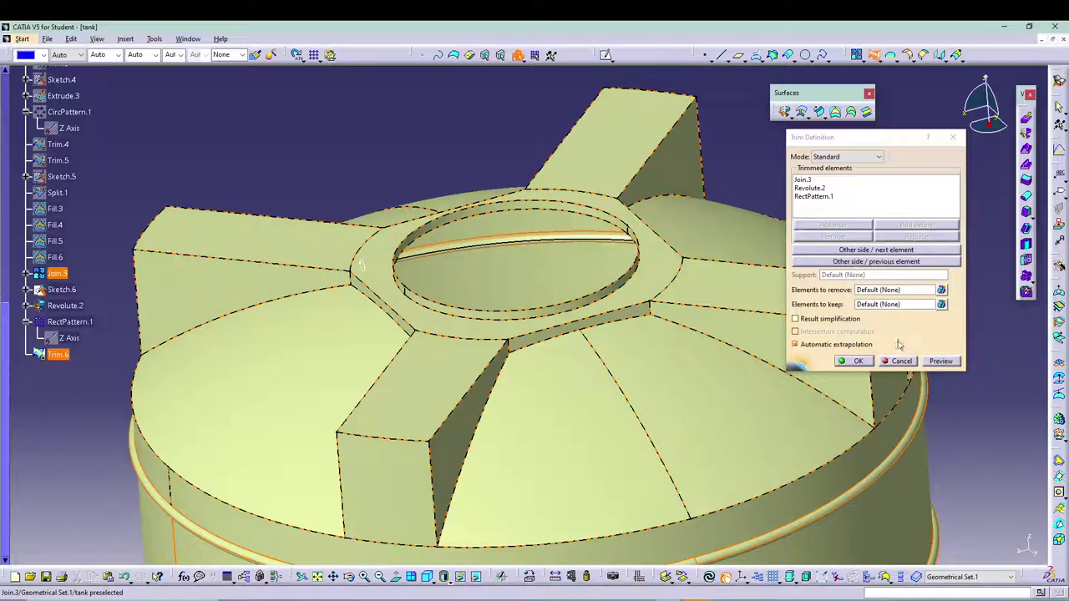
click(860, 362)
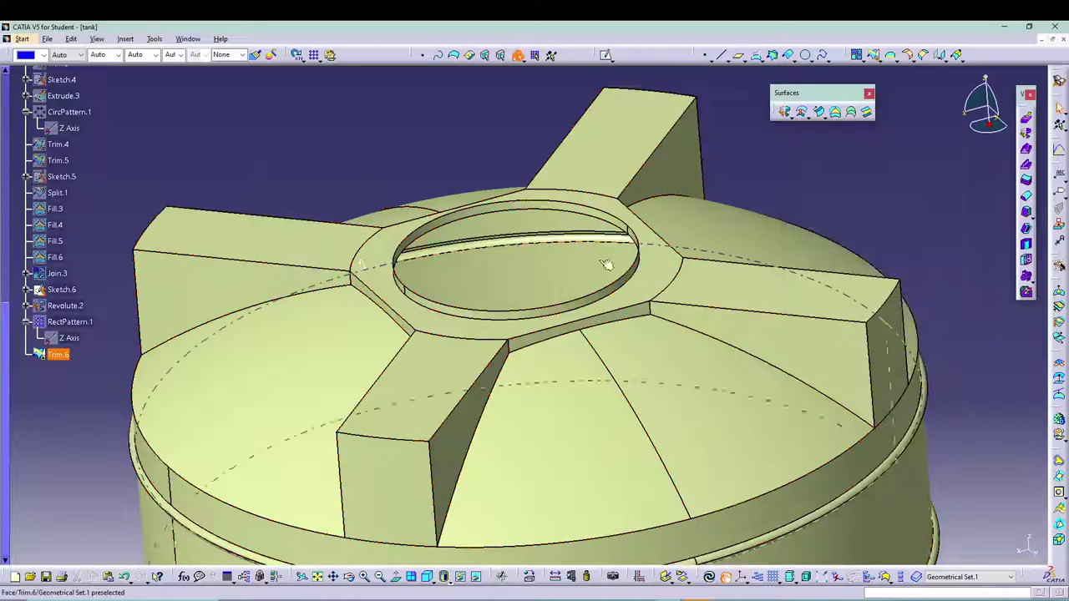
Step: Hide the ring profile sketch (Sketch.6)
middle_drag(434, 234, 592, 255)
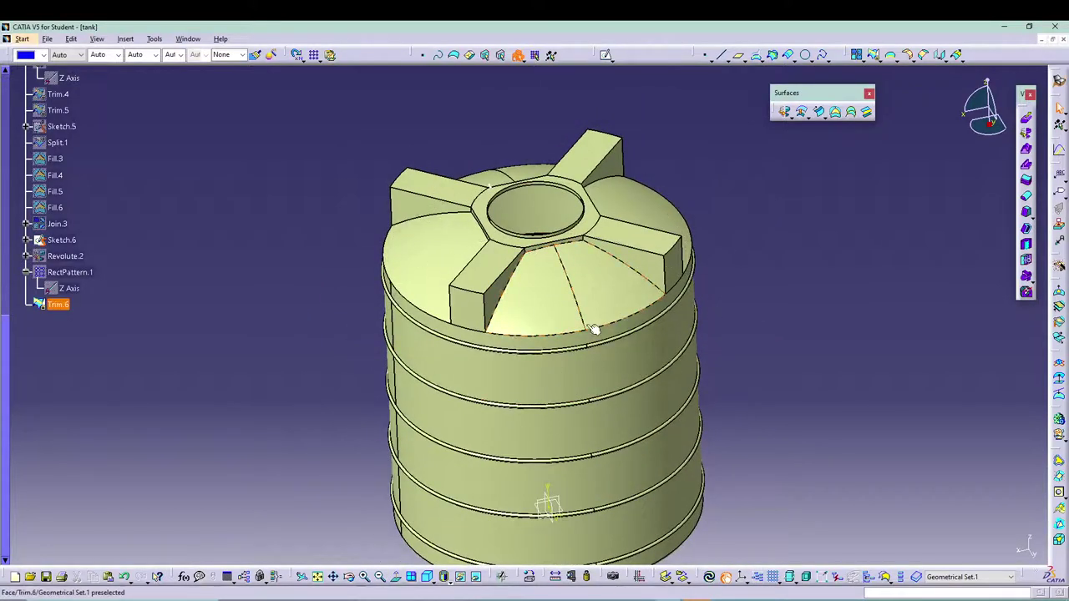
middle_drag(812, 291, 864, 202)
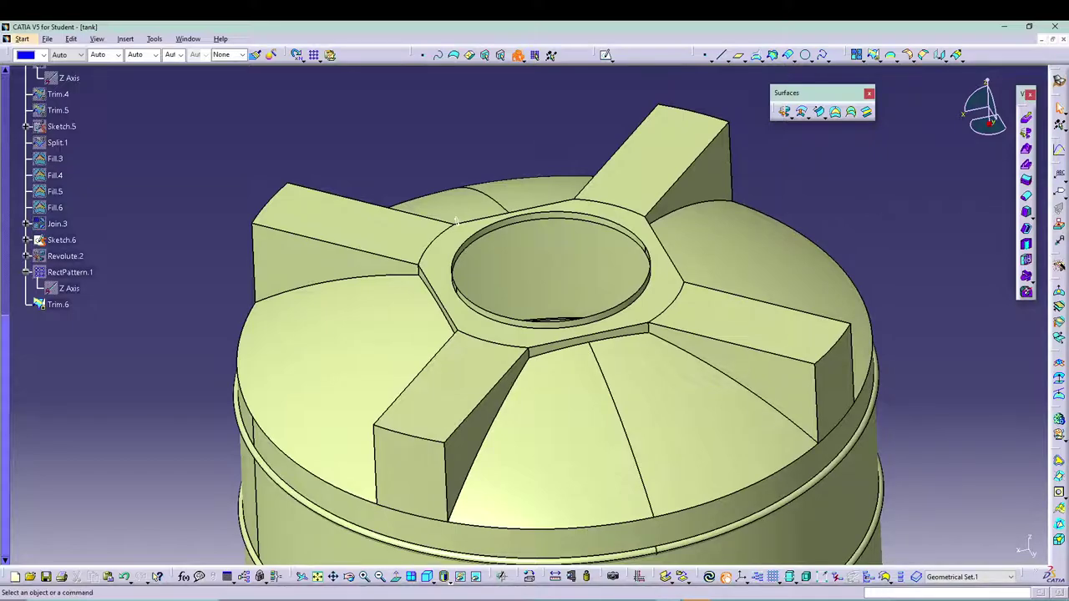
middle_drag(457, 220, 651, 243)
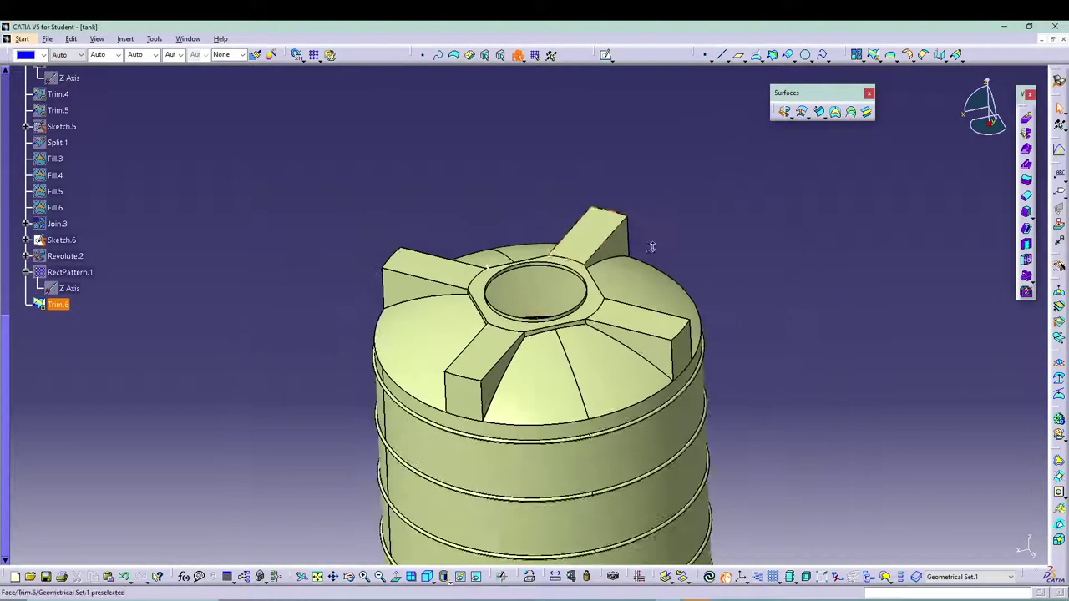
right_click(79, 240)
click(104, 274)
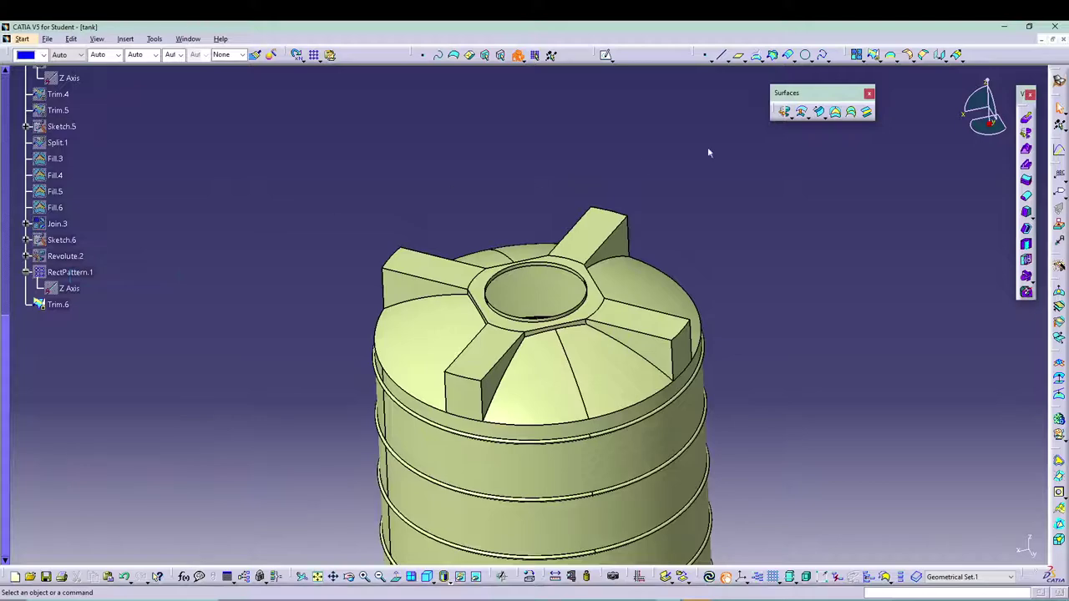
Step: Create a join from the trimmed tank surface (Trim.6) with a merging distance of 0.001 mm
click(852, 64)
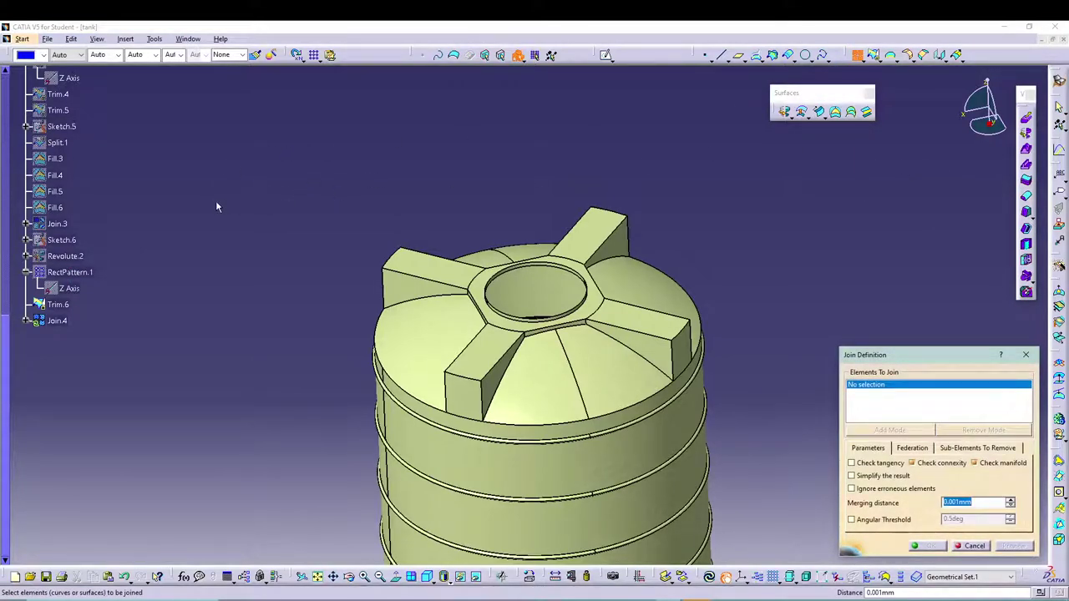
click(60, 305)
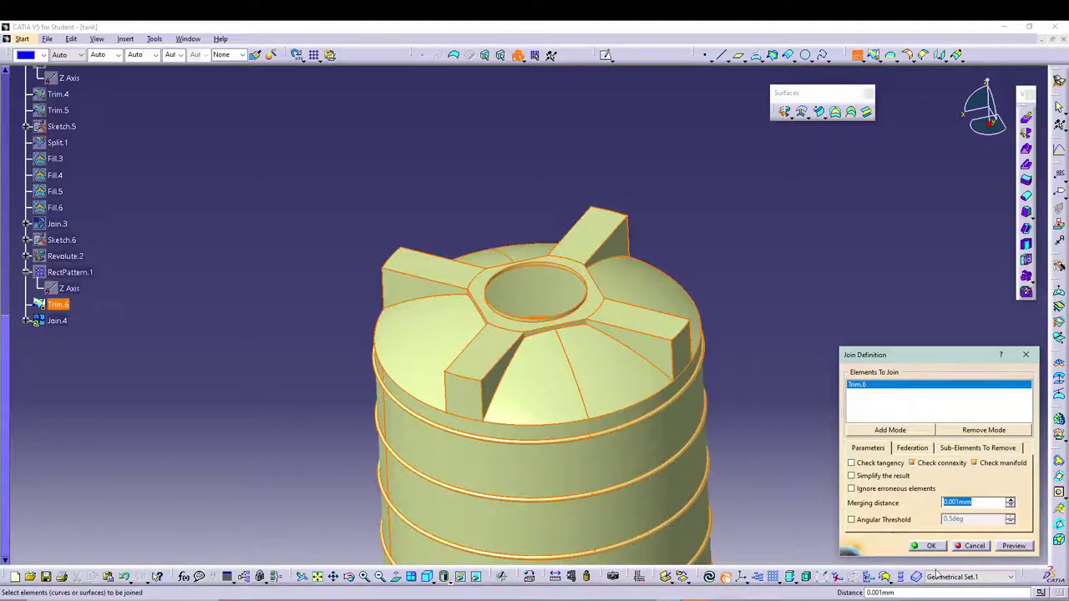
click(932, 546)
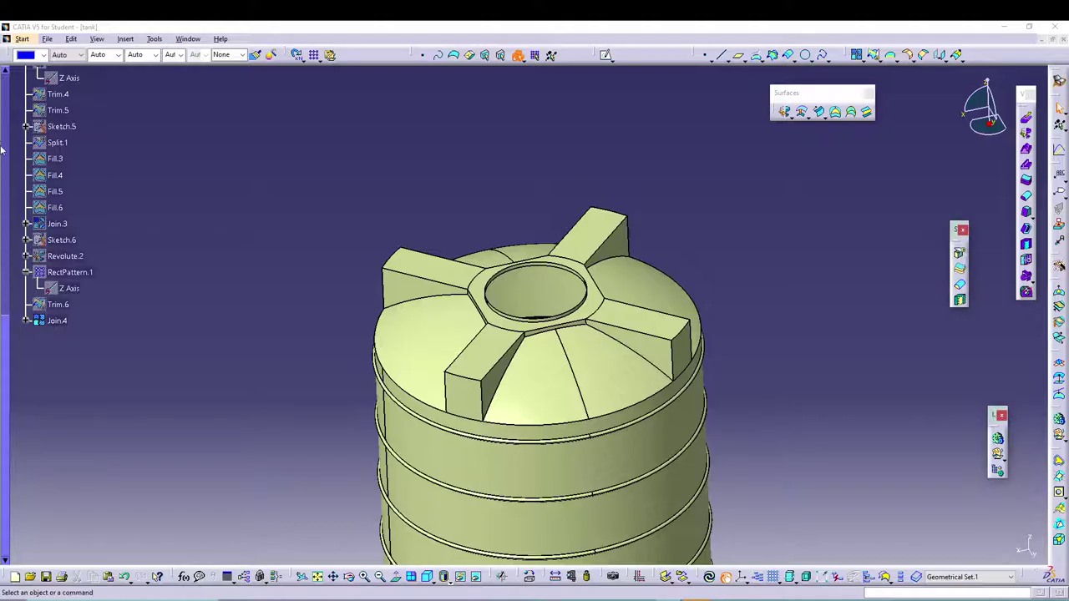
Step: Set up a 10 mm edge fillet on Join.4, selecting the first four short vertical edges where the arms meet the central hub
click(126, 40)
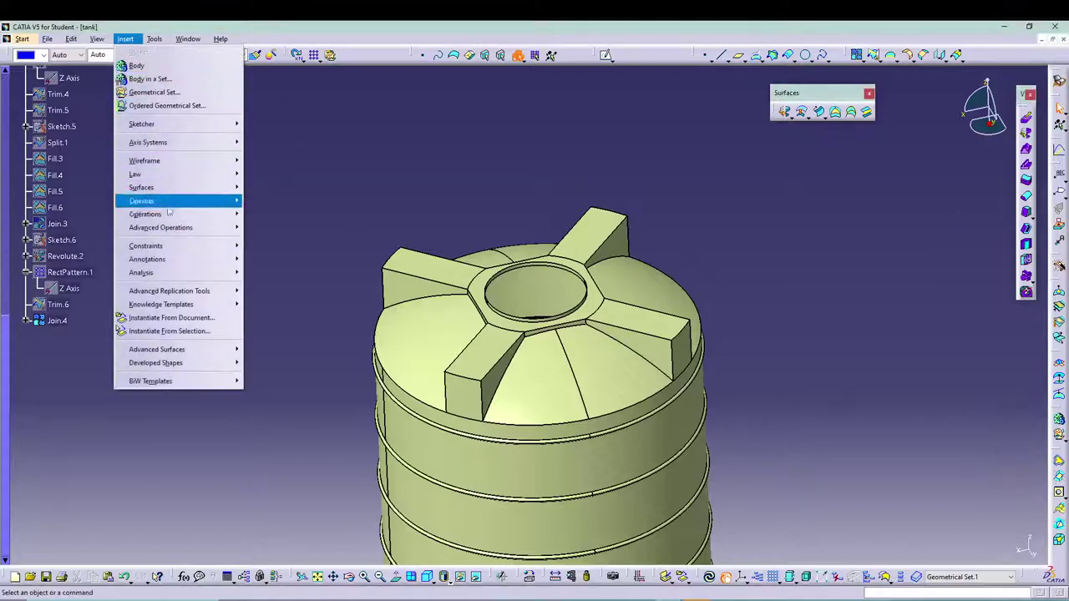
mouse_move(175, 213)
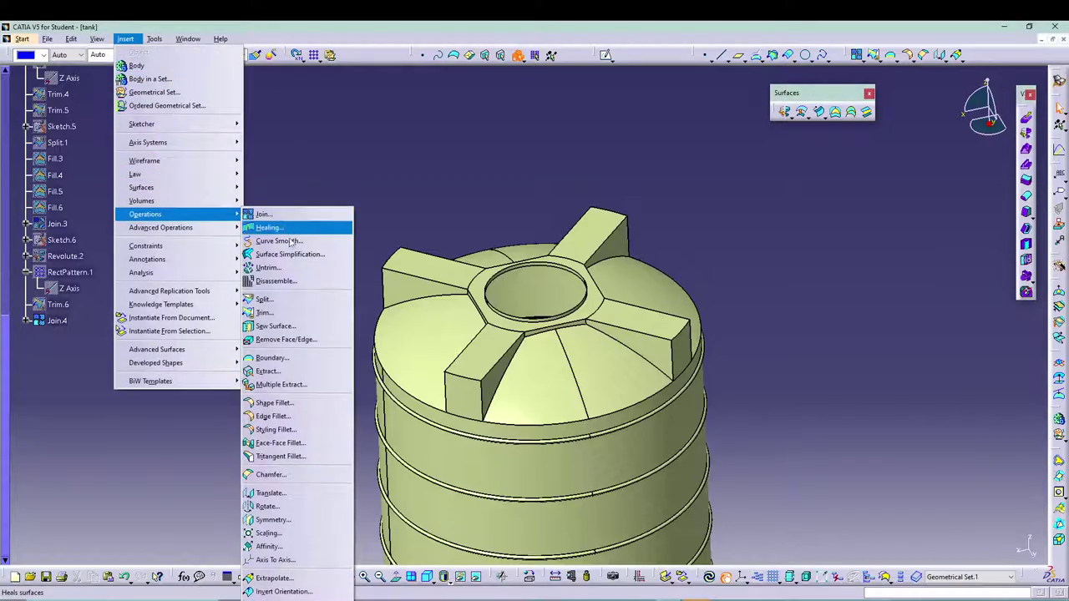
click(292, 416)
middle_drag(325, 215, 321, 273)
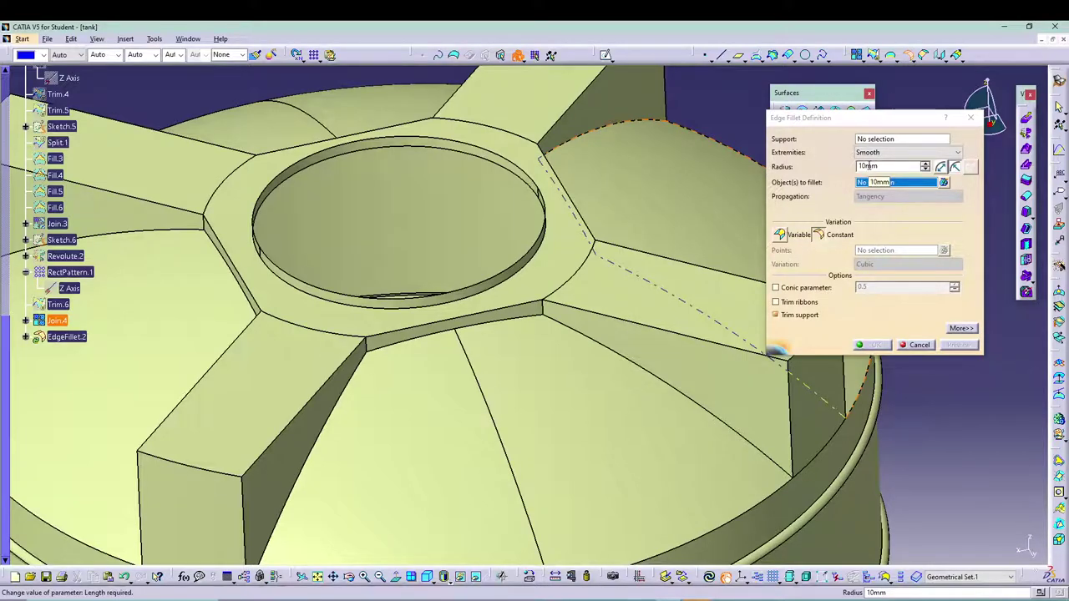
click(879, 140)
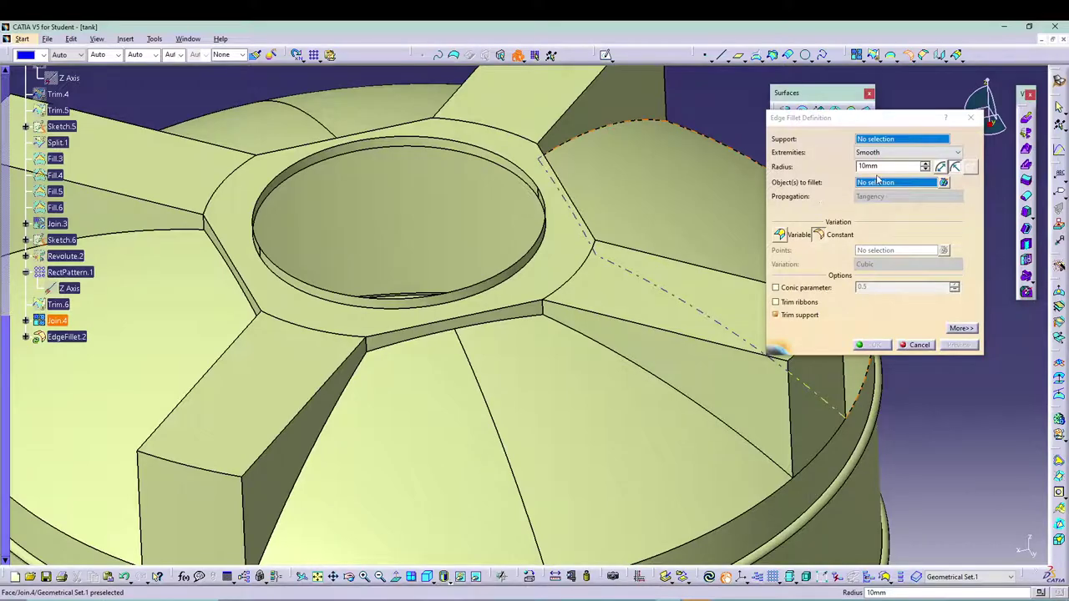
click(370, 346)
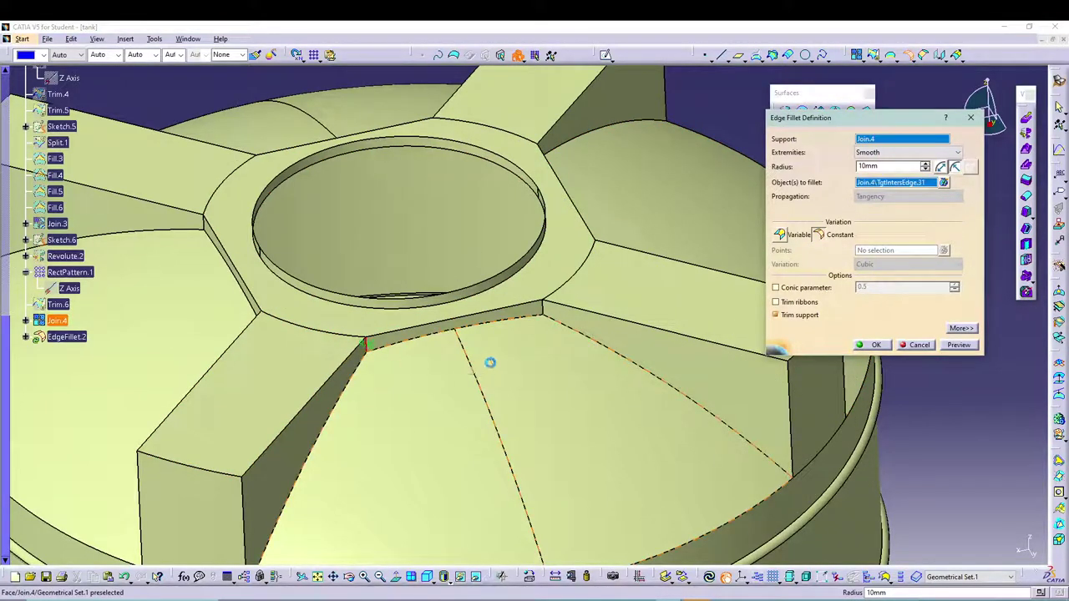
click(547, 307)
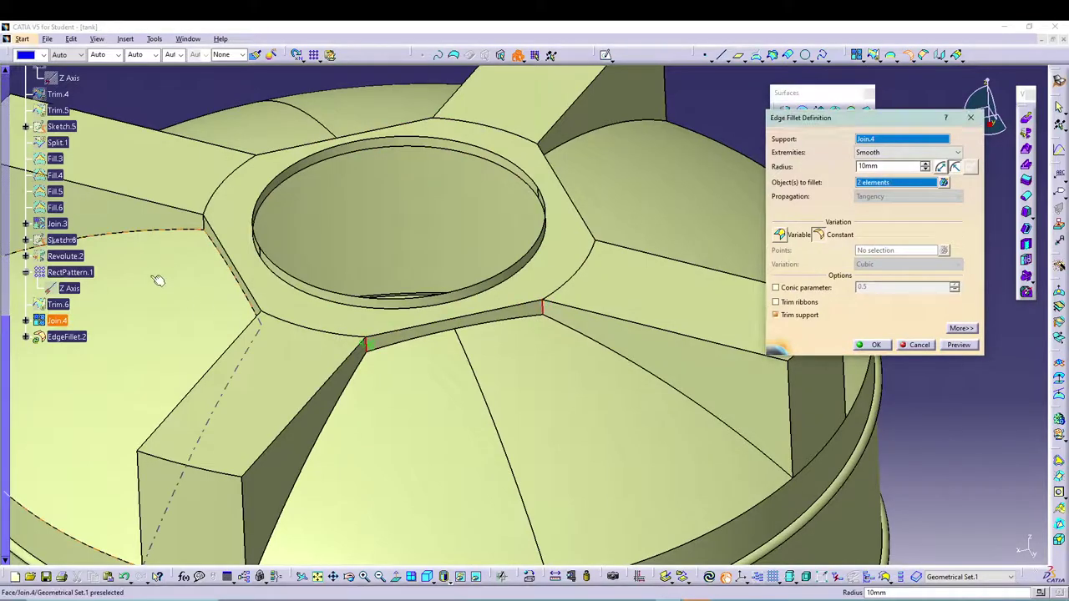
click(209, 227)
middle_drag(167, 303, 308, 355)
click(390, 313)
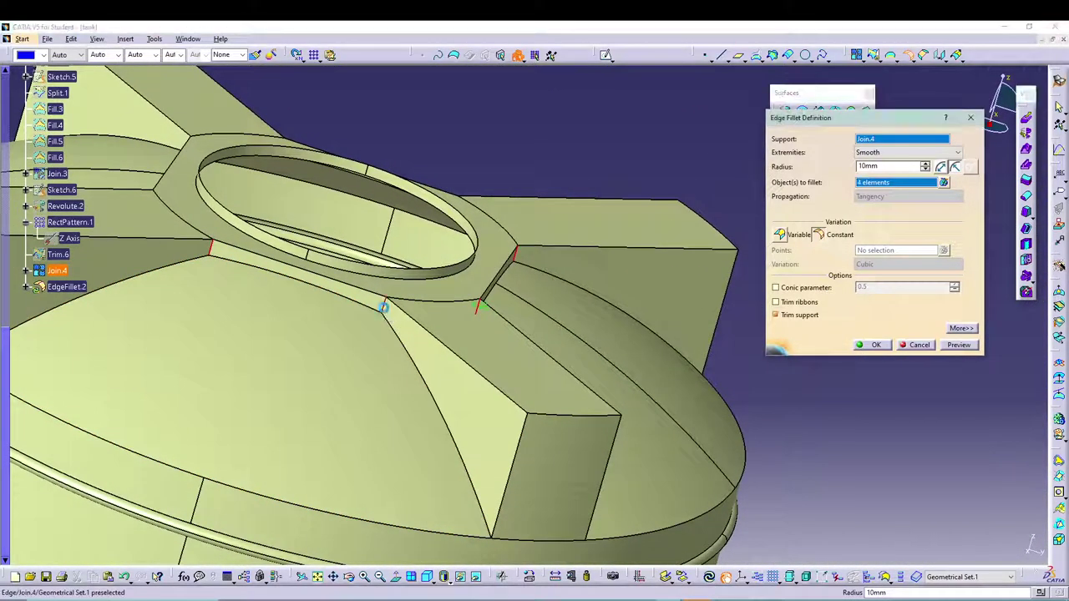
Step: Add the remaining four vertical hub corner edges to the selection and apply the 10 mm edge fillet
middle_drag(207, 303, 296, 305)
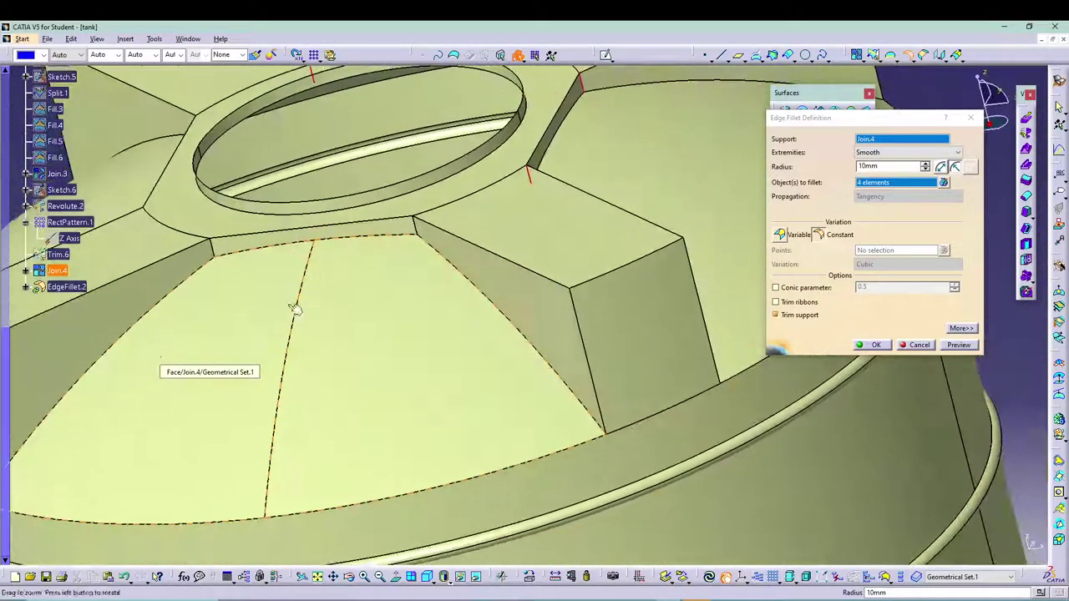
click(215, 250)
click(424, 233)
middle_drag(251, 334, 279, 365)
click(236, 318)
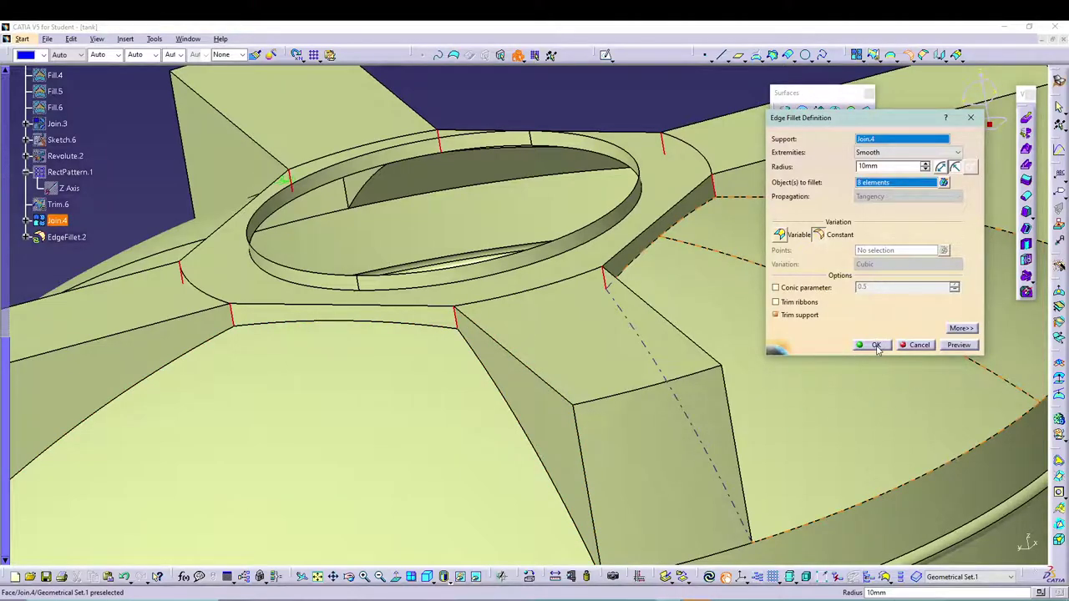
click(874, 344)
middle_drag(282, 409, 293, 501)
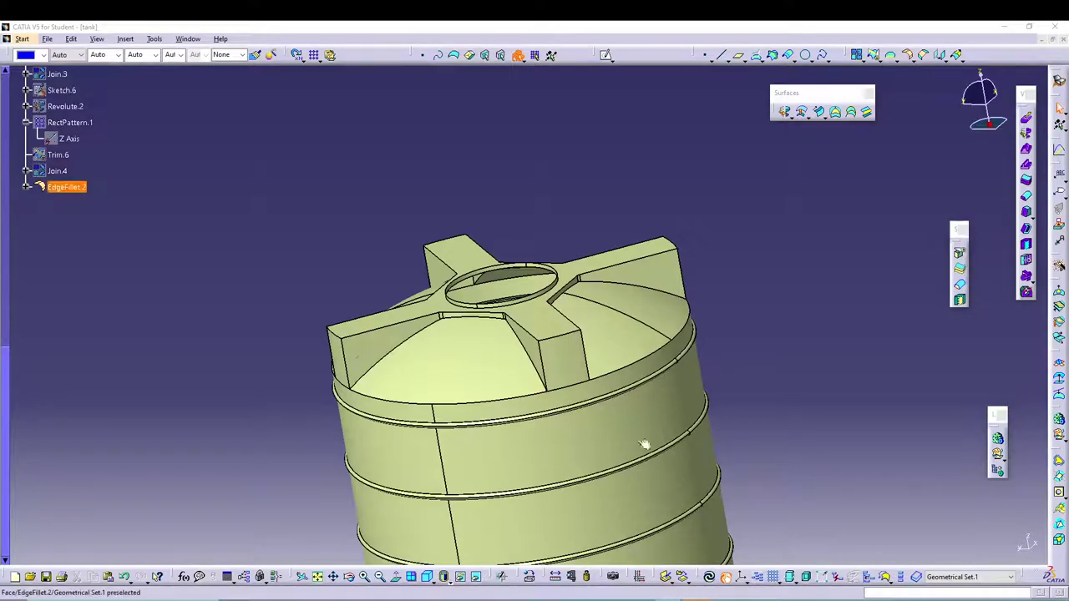
Step: Fillet the borders of the four dome faces between the arms with a 5 mm edge fillet
click(125, 39)
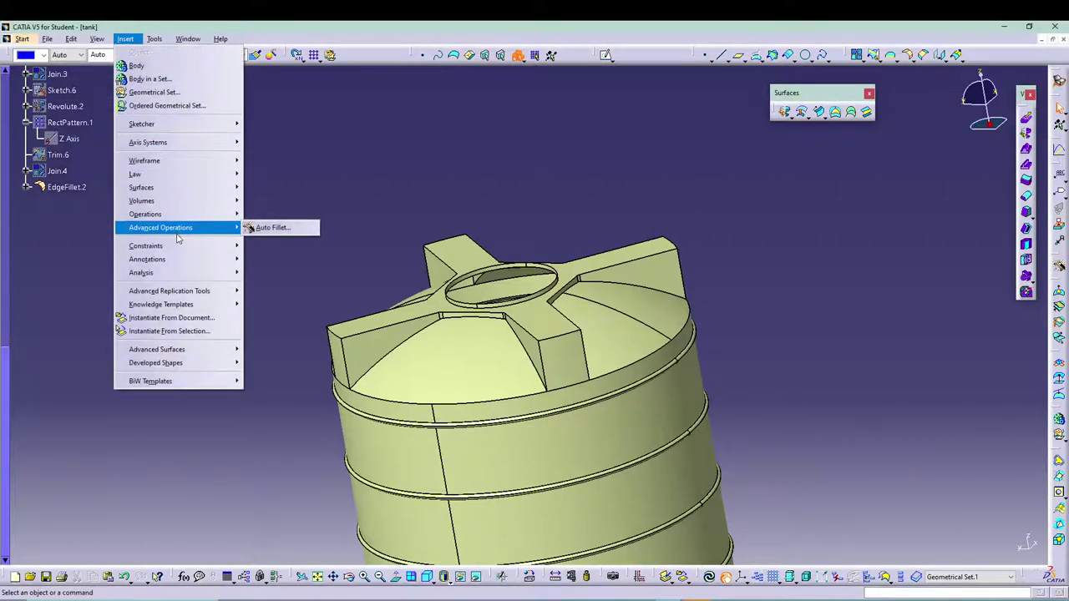
mouse_move(167, 215)
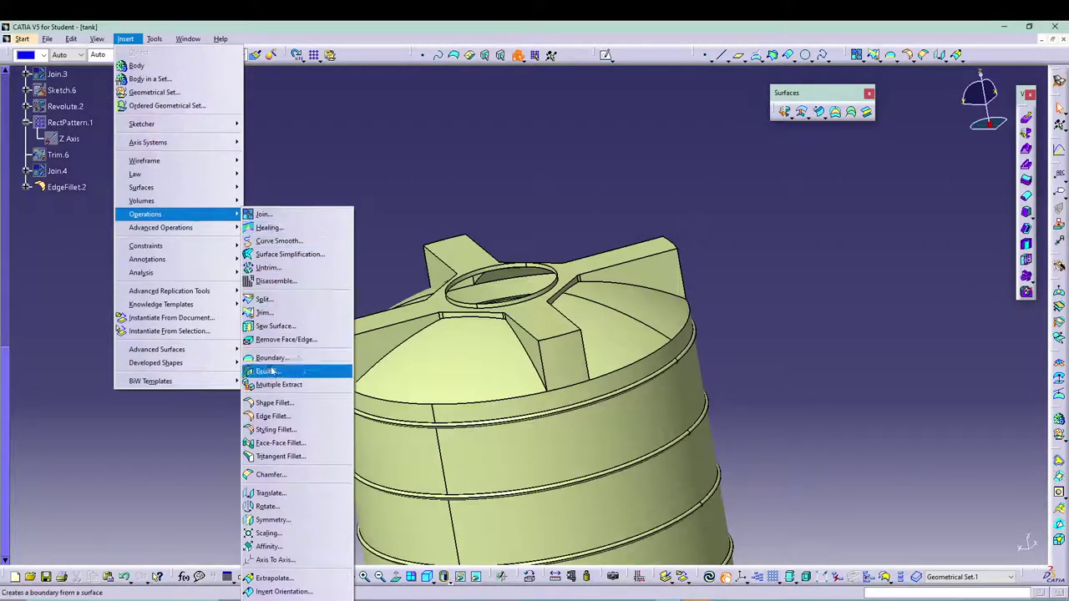
click(283, 417)
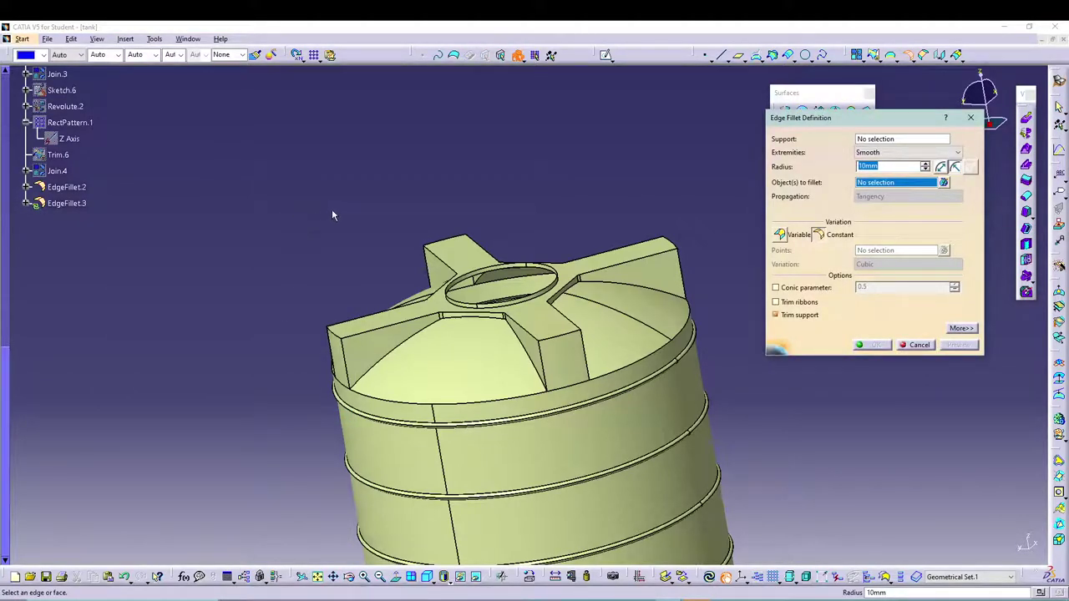
text(5)
click(707, 154)
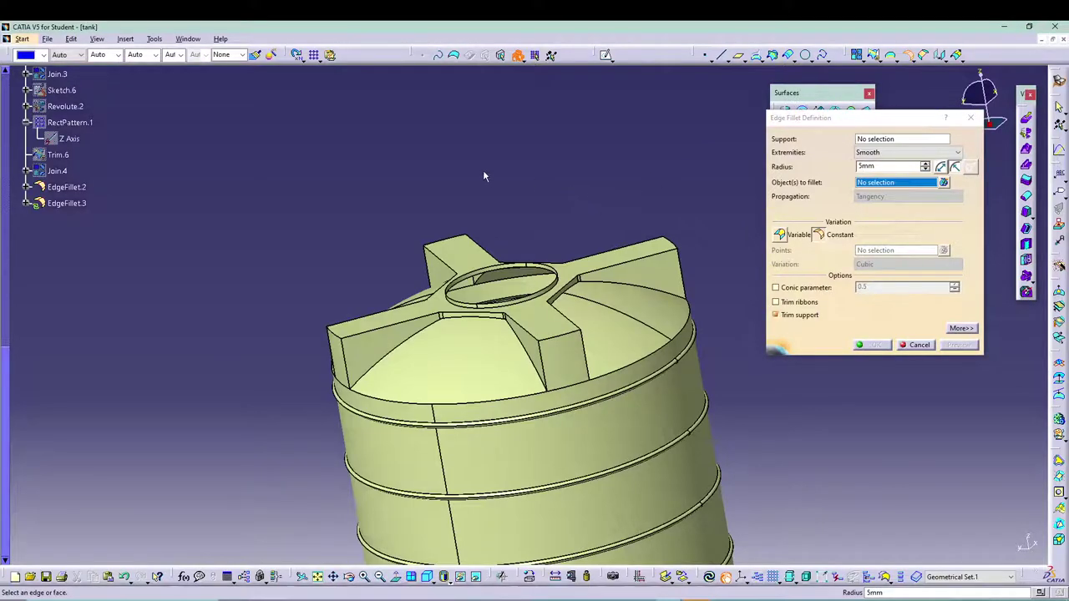
click(470, 373)
click(598, 318)
middle_drag(227, 310, 541, 345)
click(541, 346)
middle_drag(245, 322, 468, 316)
click(467, 315)
click(883, 349)
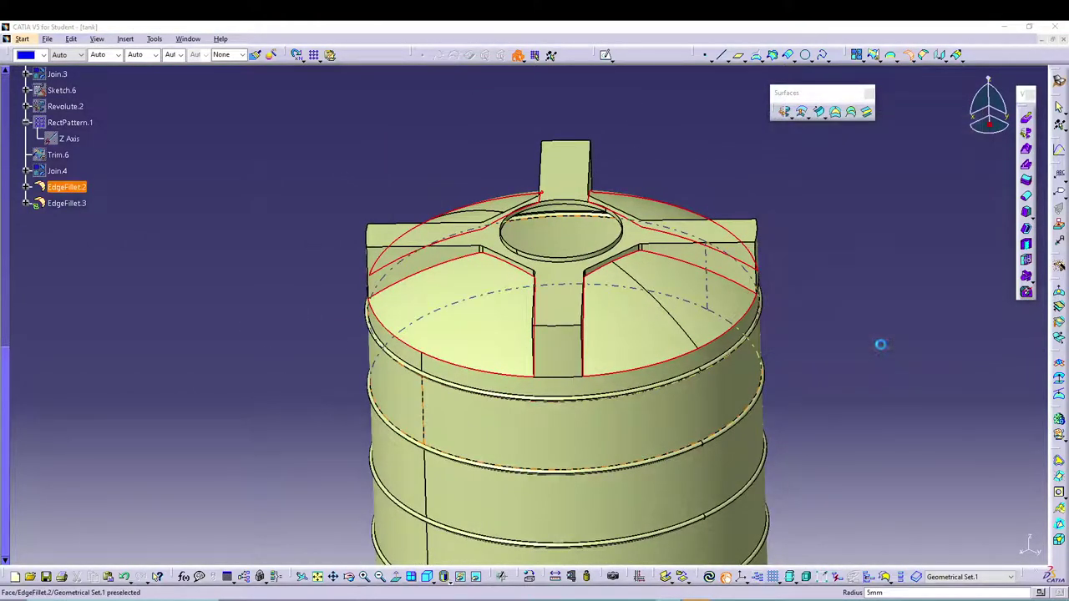
middle_drag(781, 464, 624, 417)
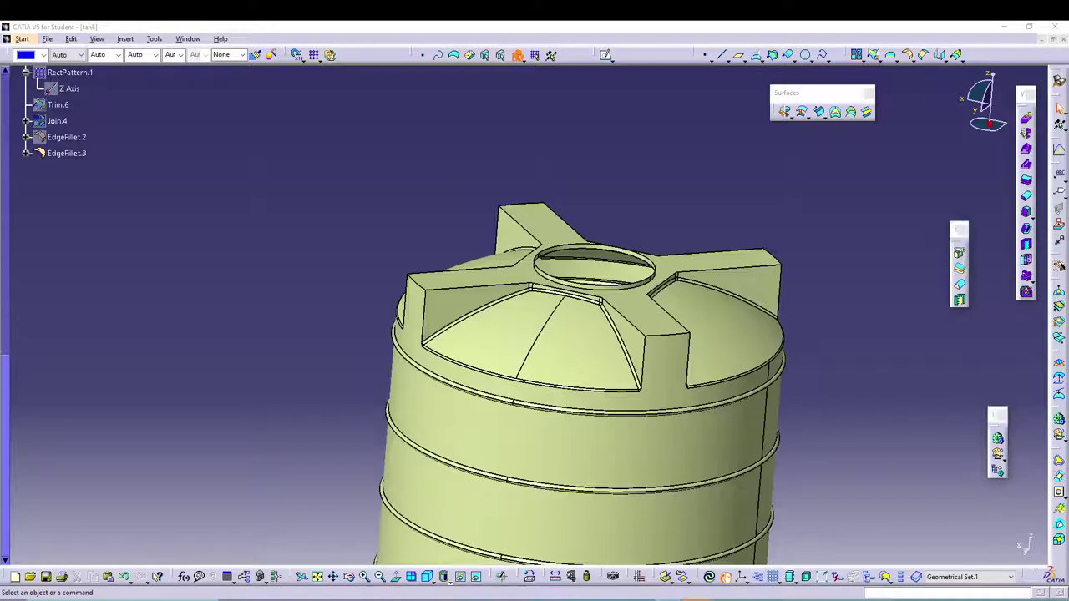
Step: Start another edge fillet with a 5 mm radius
click(125, 39)
mouse_move(192, 217)
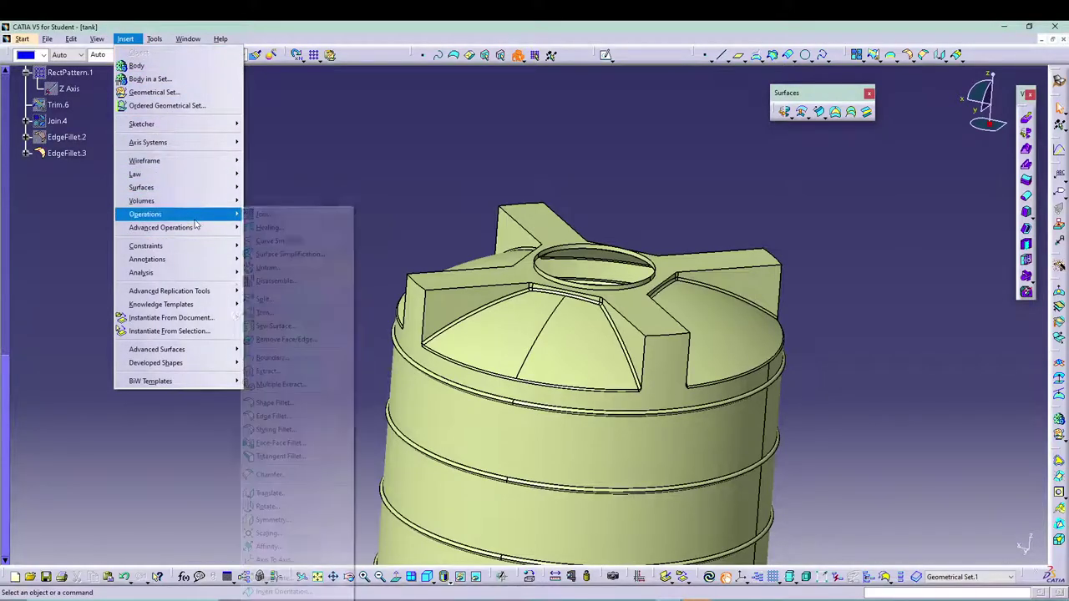
click(284, 399)
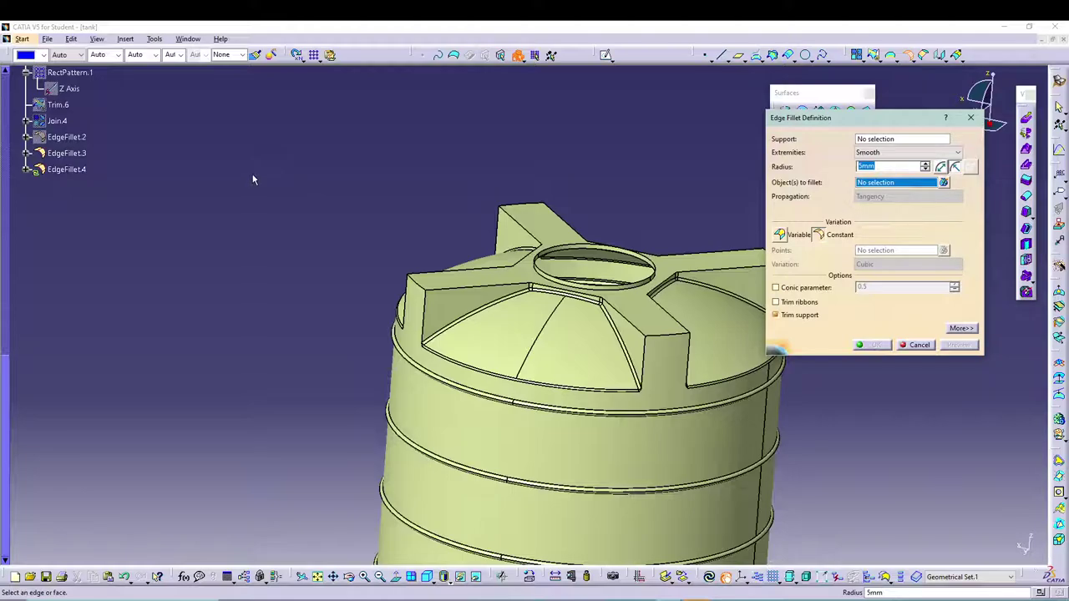
click(474, 282)
middle_drag(245, 307, 625, 305)
click(942, 182)
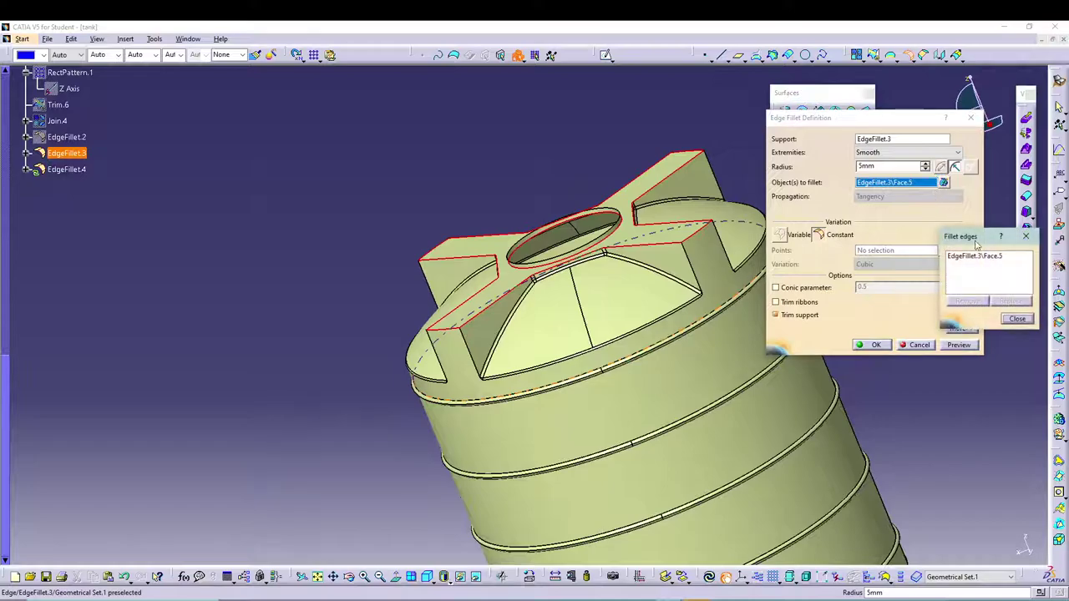
click(972, 256)
click(969, 300)
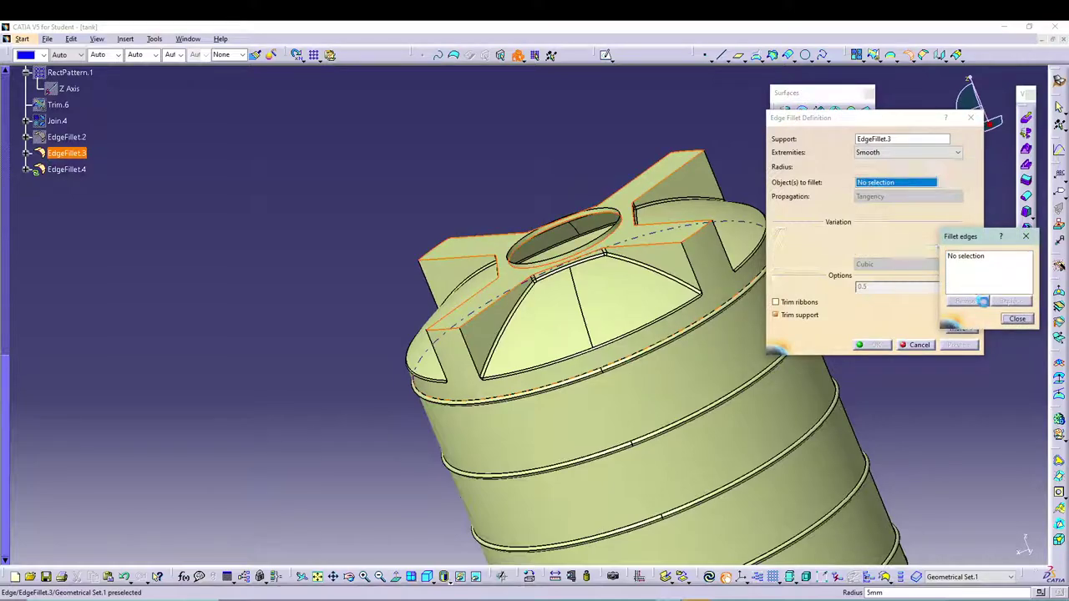
click(1025, 237)
middle_drag(244, 294, 525, 396)
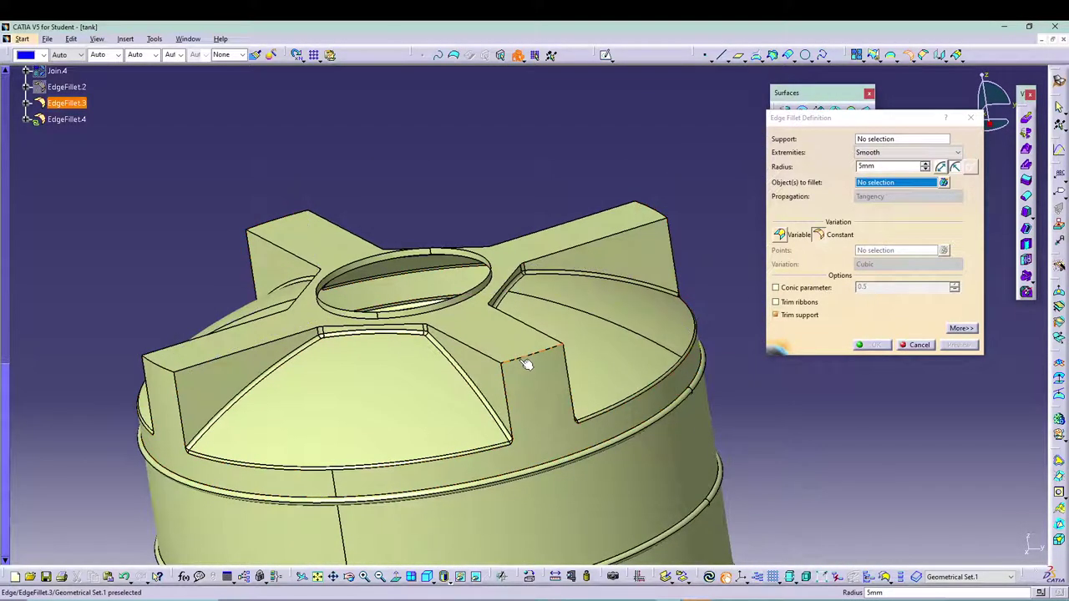
Step: Select the front arm's three outer end edges and the upper edges along its two adjoining dome recesses for the 5 mm fillet on EdgeFillet.3
click(519, 362)
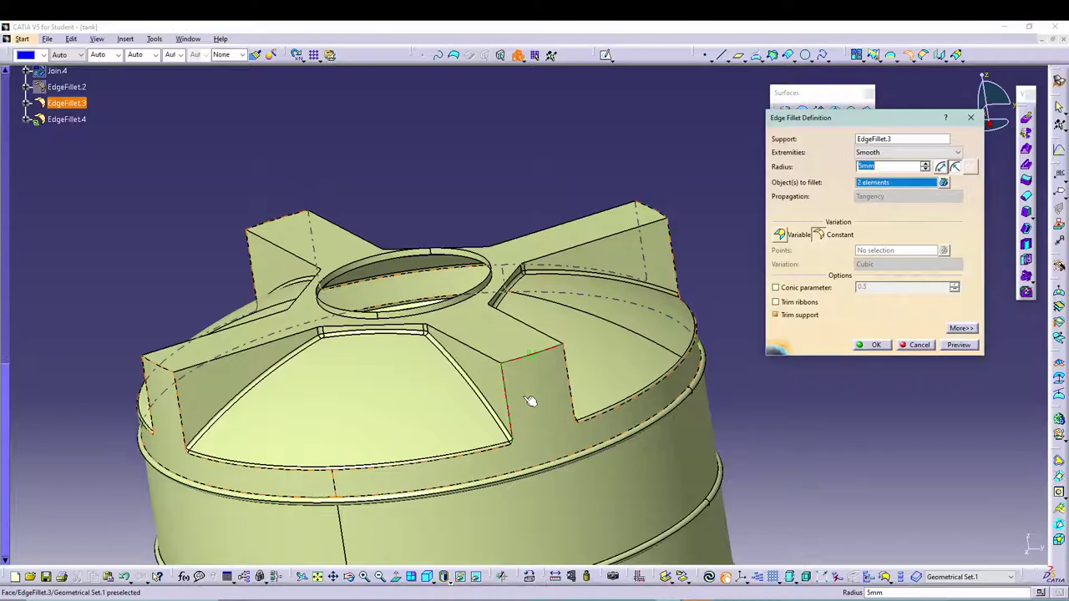
click(565, 358)
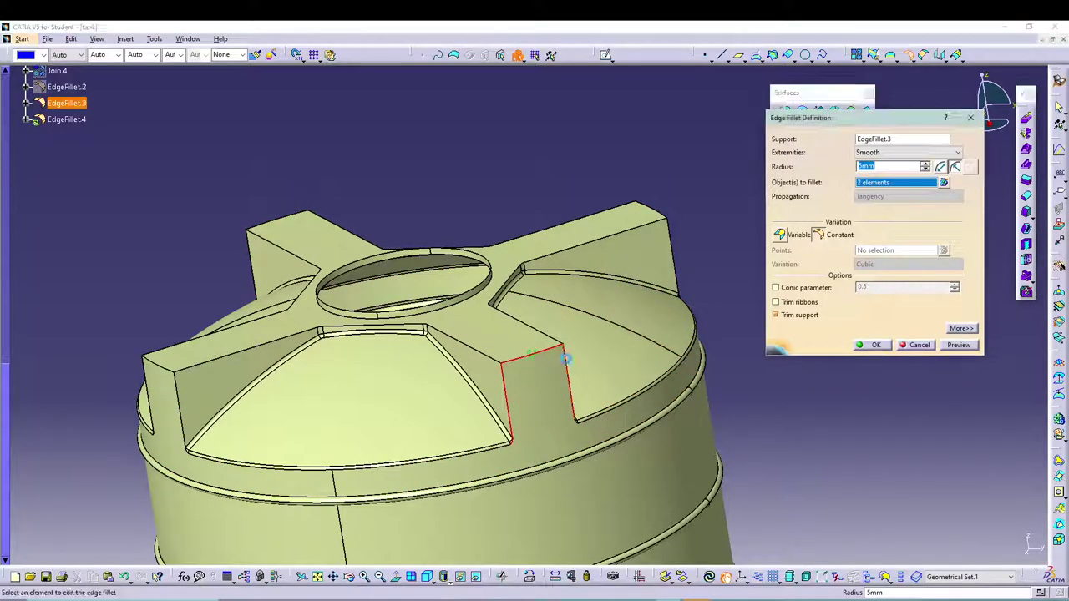
click(471, 345)
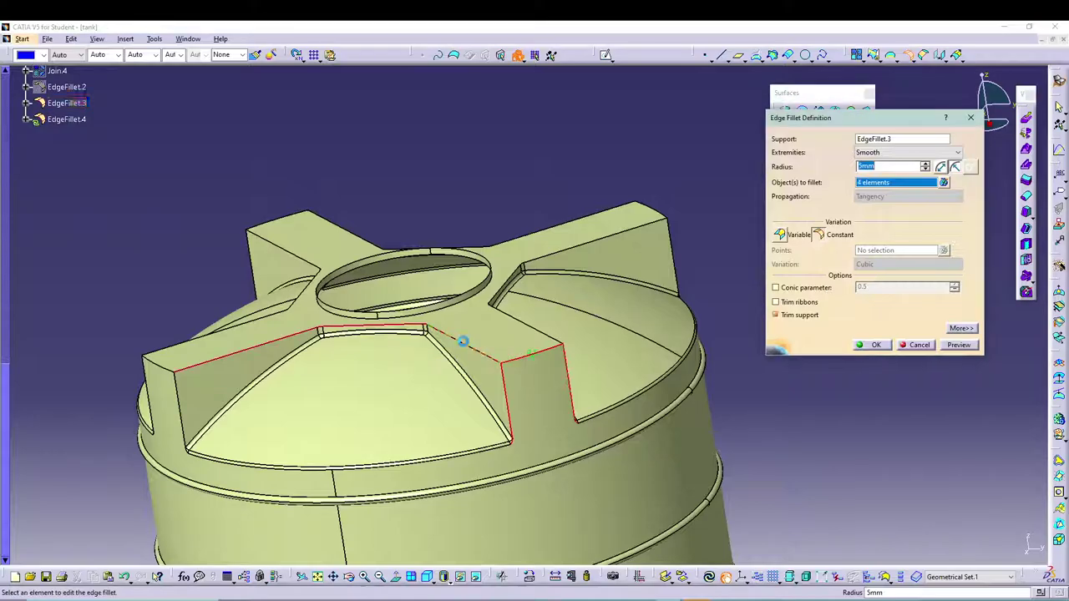
click(517, 316)
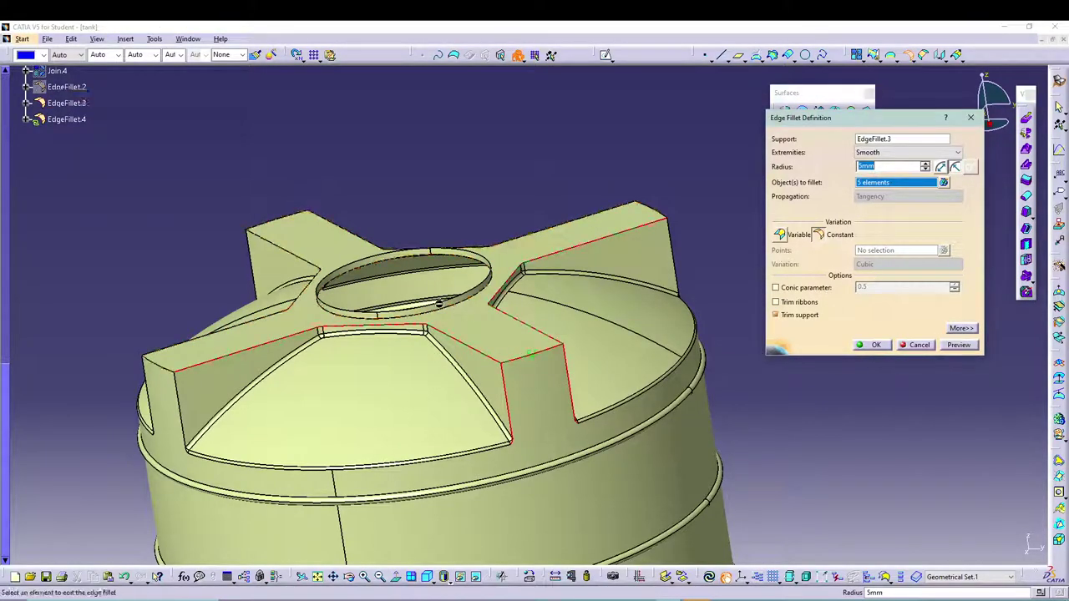
Step: Add the neighbouring arm's three outer end edges and the upper edge of the next dome recess to the fillet selection
click(692, 248)
middle_drag(713, 208, 417, 342)
click(631, 259)
middle_drag(668, 309, 458, 407)
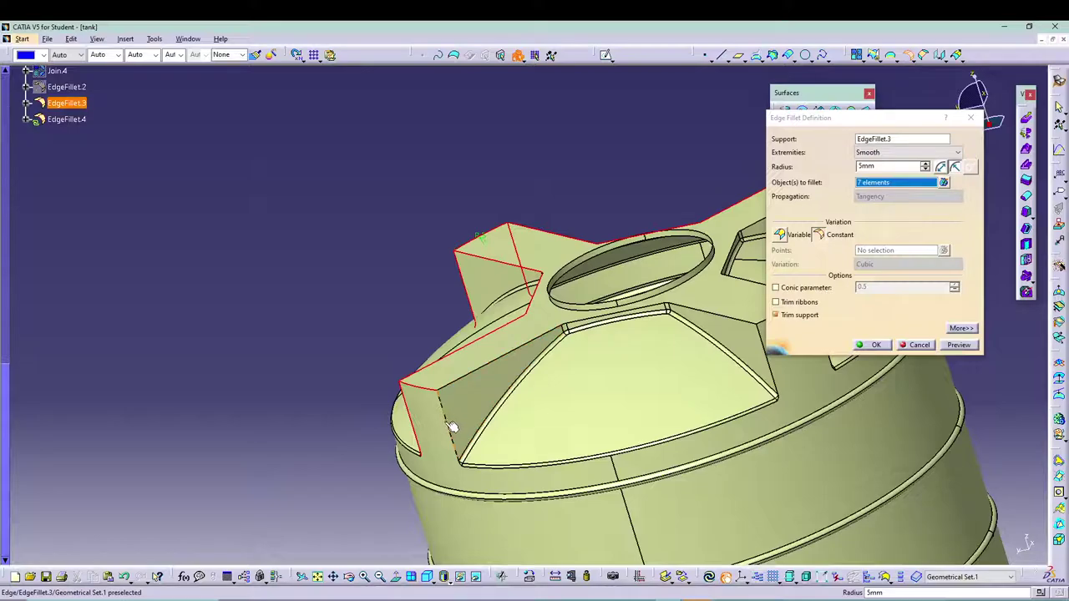
click(458, 433)
click(471, 380)
Step: Add the third arm's two vertical end edges, its top end edge and the last dome recess's upper edge to the fillet selection
middle_drag(656, 370, 509, 367)
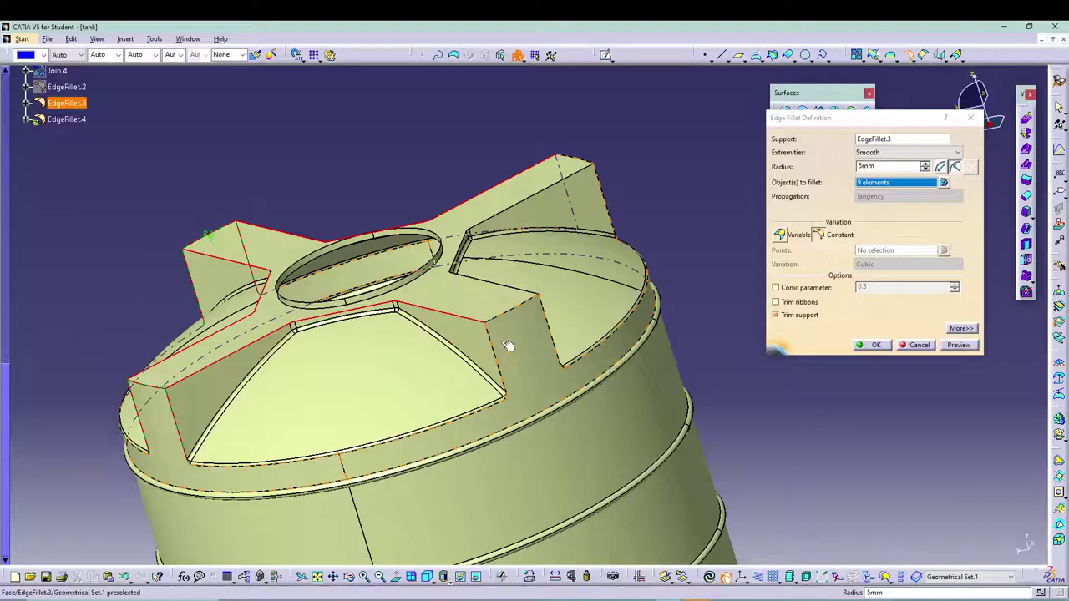
click(493, 348)
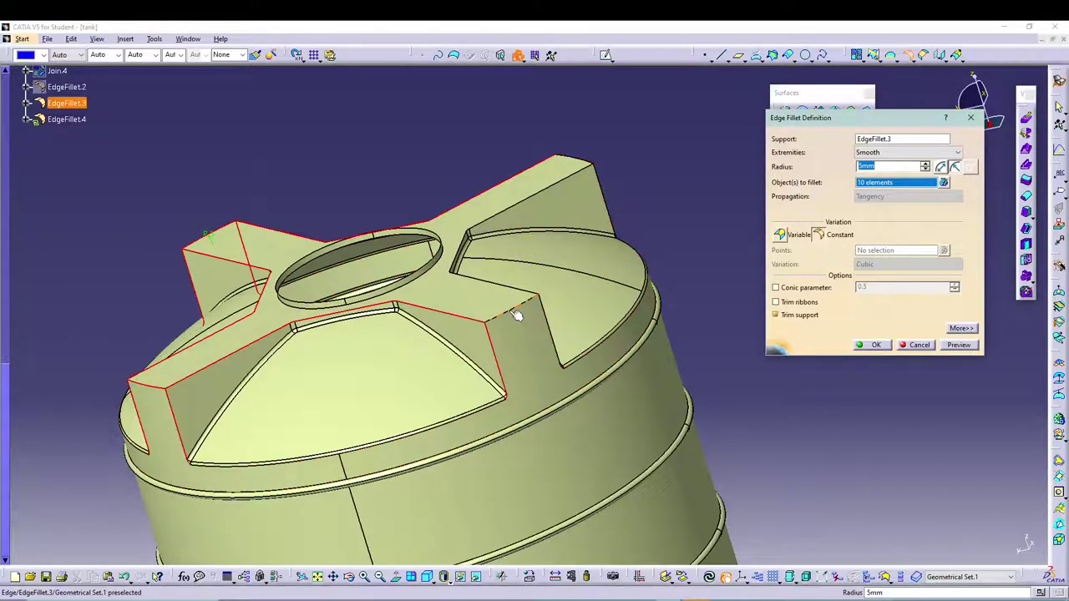
click(551, 322)
click(521, 293)
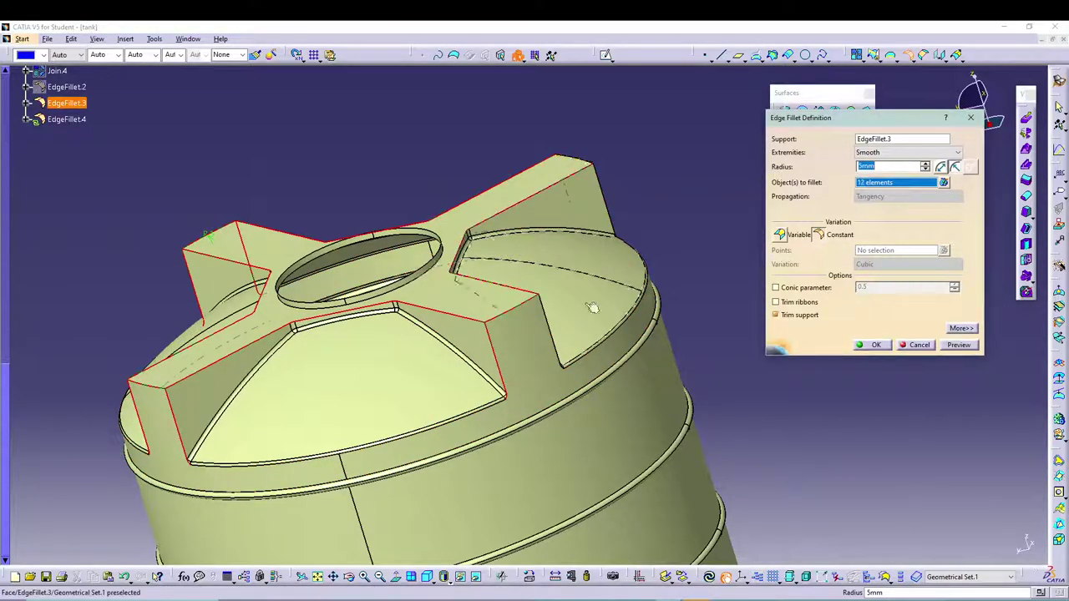
middle_drag(651, 267, 424, 358)
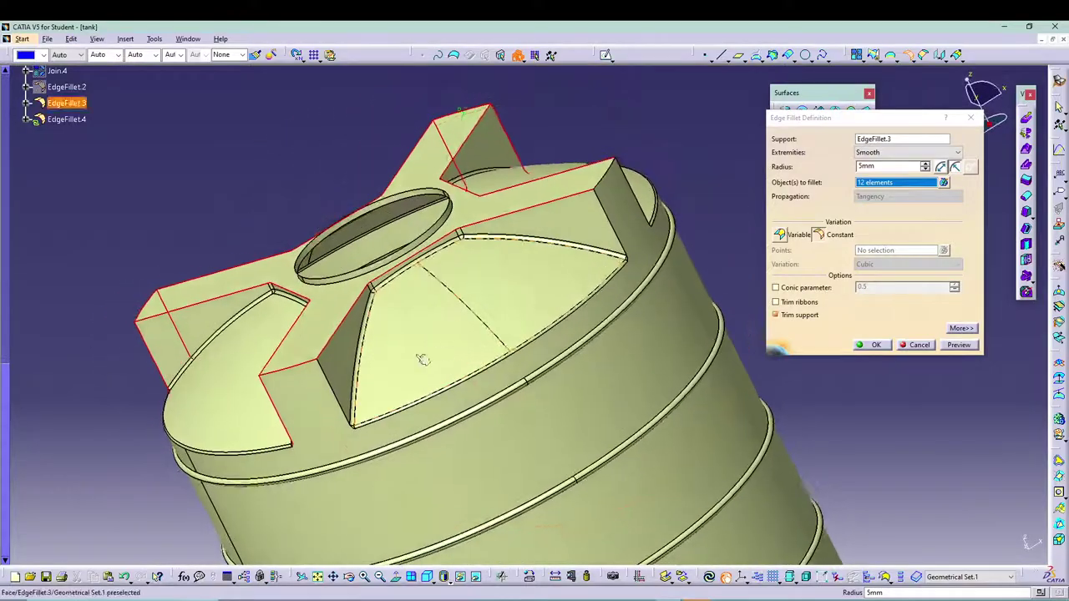
click(329, 385)
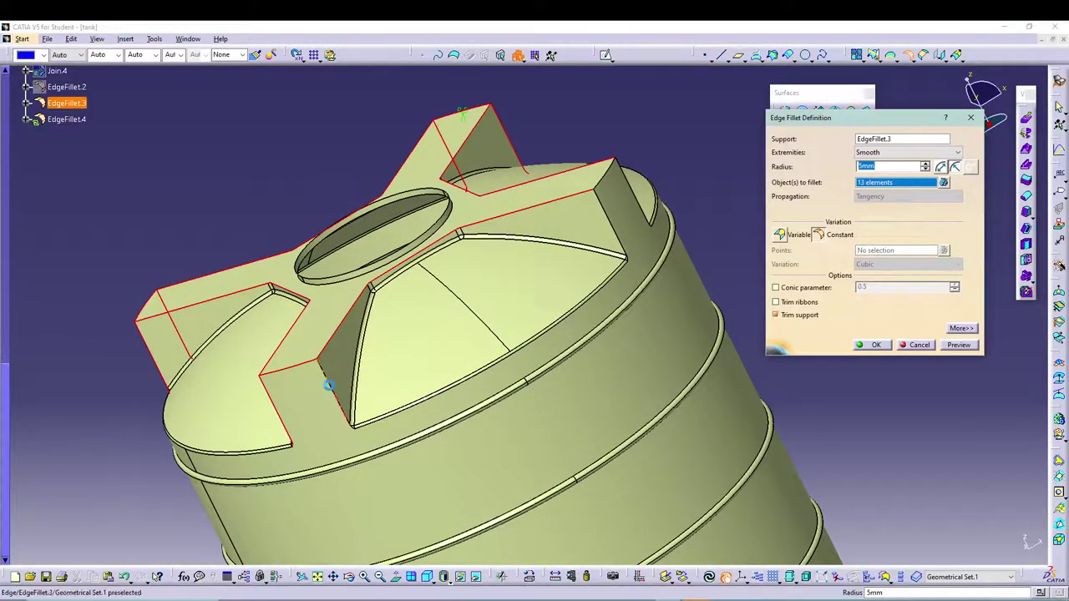
Step: Add the last arm's three outer end edges and apply the 5 mm edge fillet
click(621, 236)
middle_drag(699, 142, 491, 328)
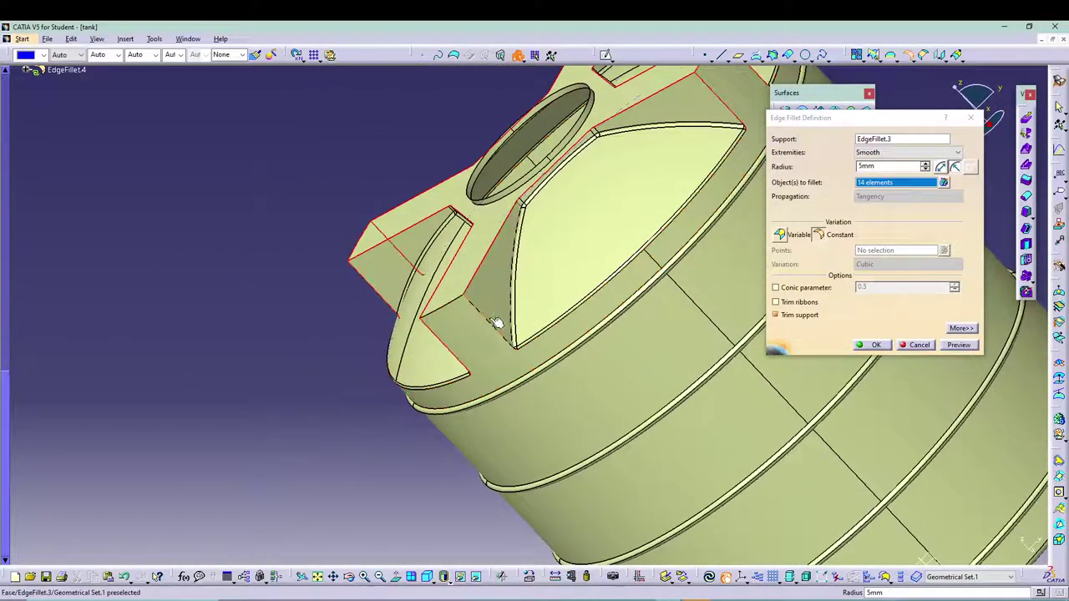
click(496, 330)
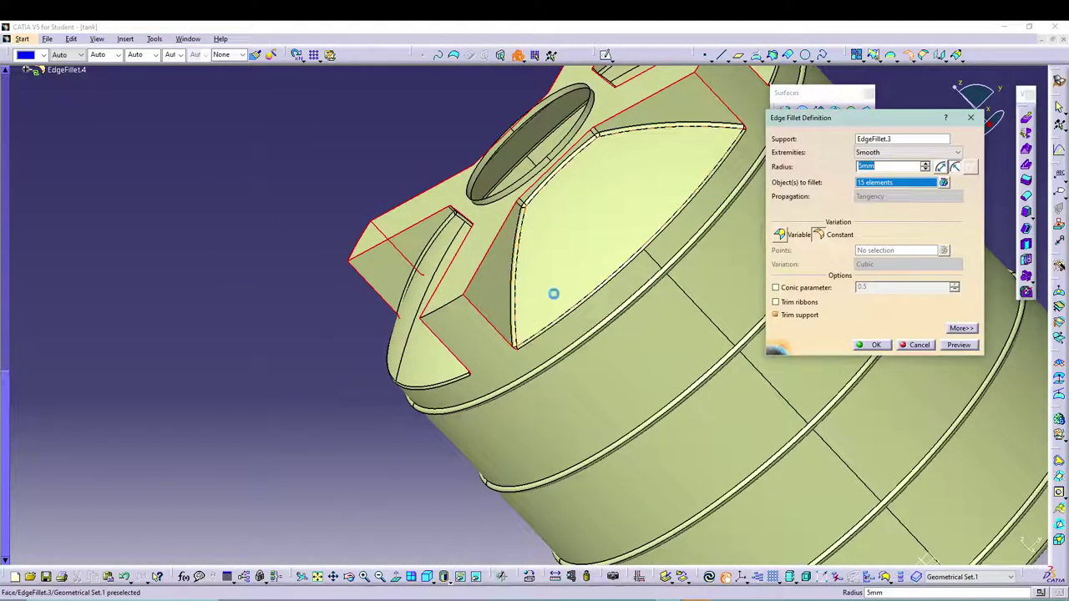
click(445, 308)
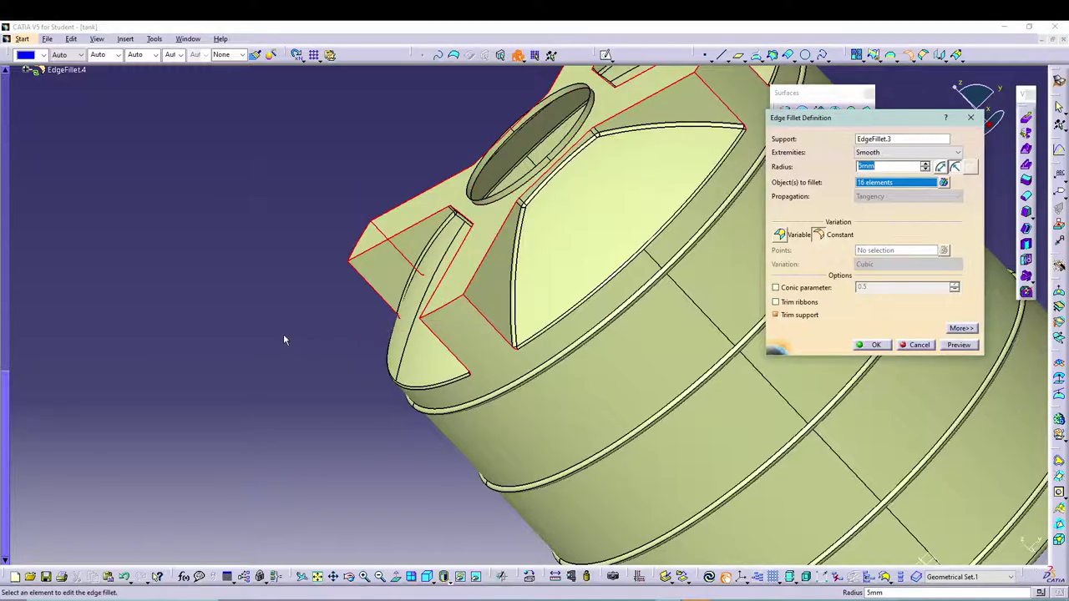
middle_drag(284, 340, 447, 284)
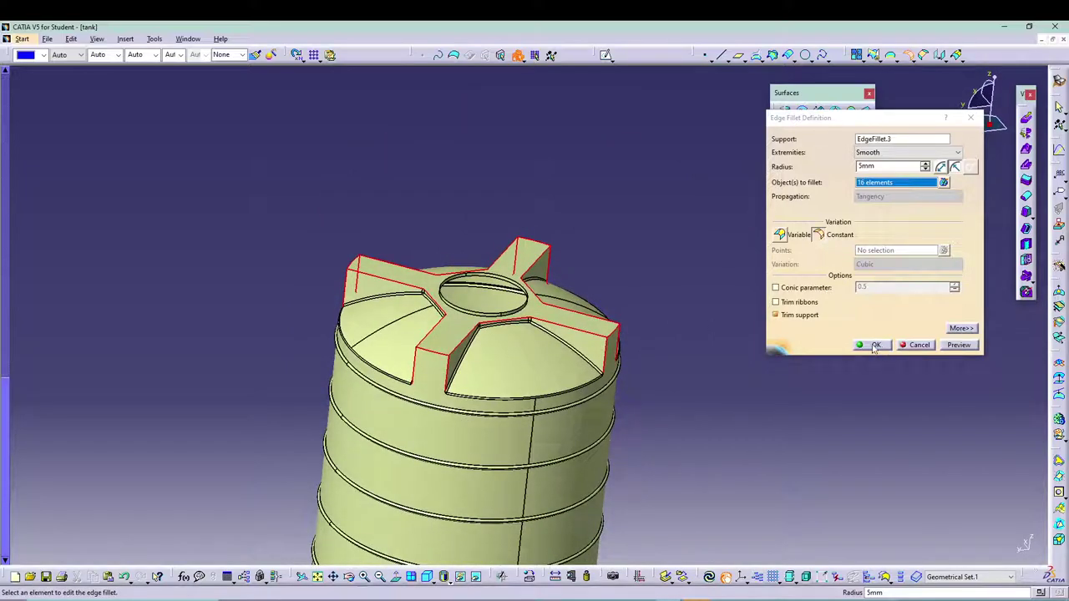
click(873, 345)
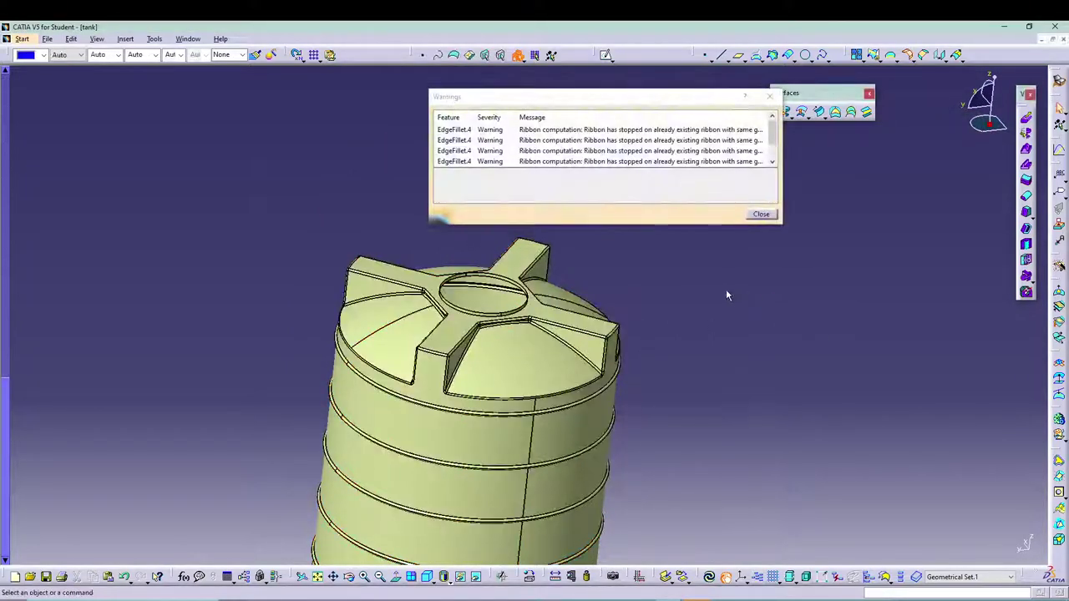
click(759, 215)
Step: Create a join from EdgeFillet.4 with a 0.001 mm merging distance
middle_drag(694, 259, 616, 185)
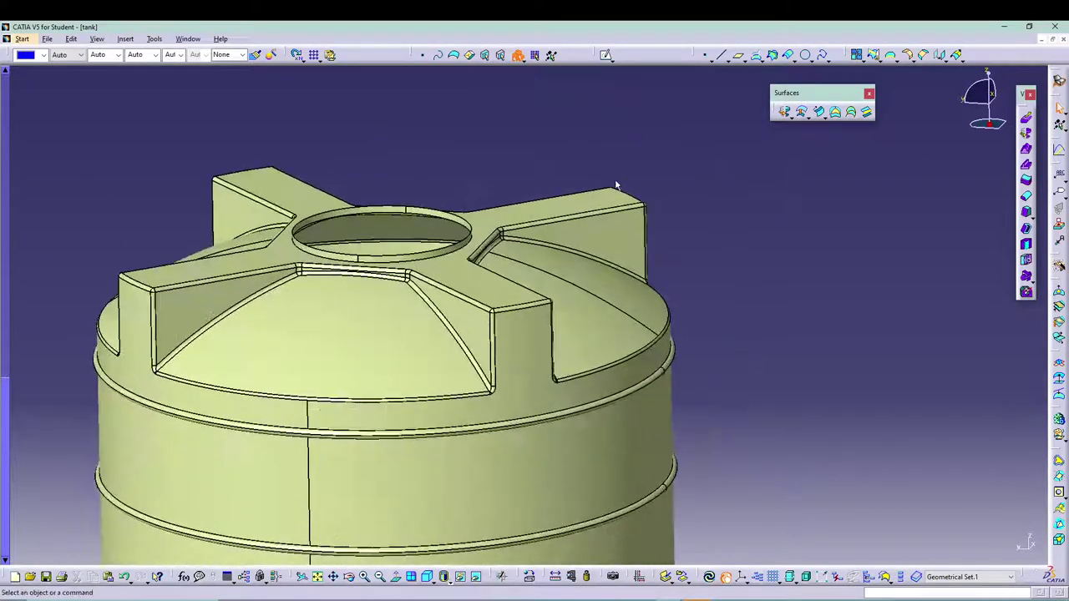
middle_drag(726, 286, 508, 541)
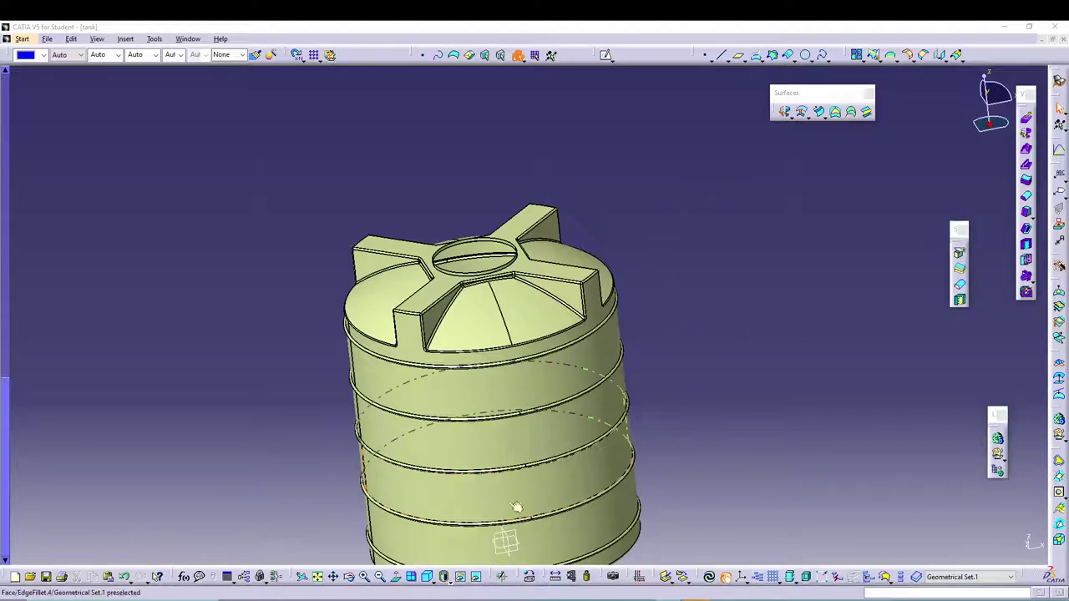
click(427, 576)
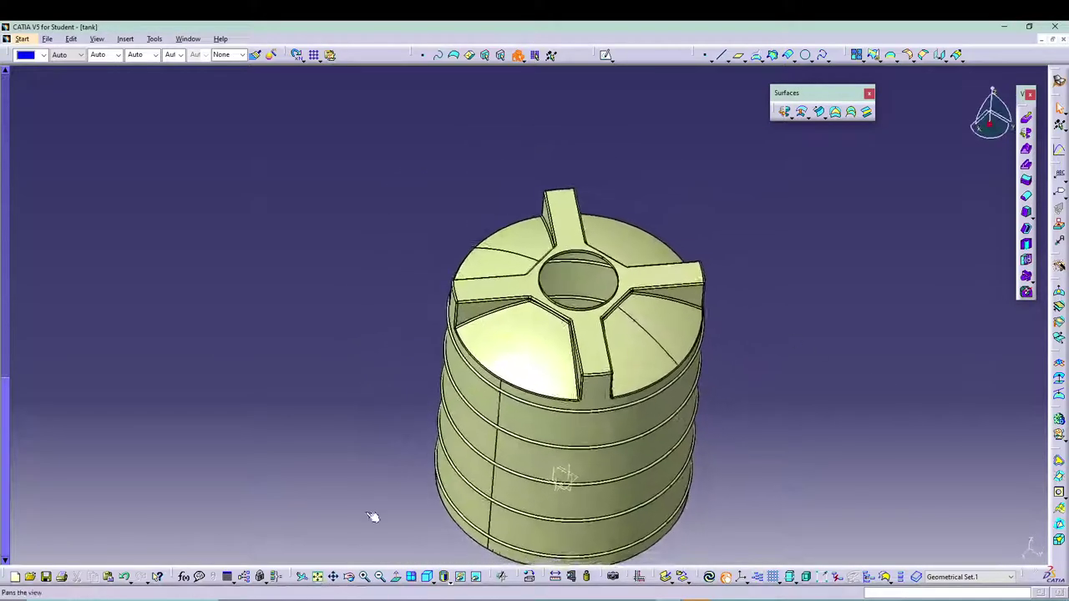
click(856, 54)
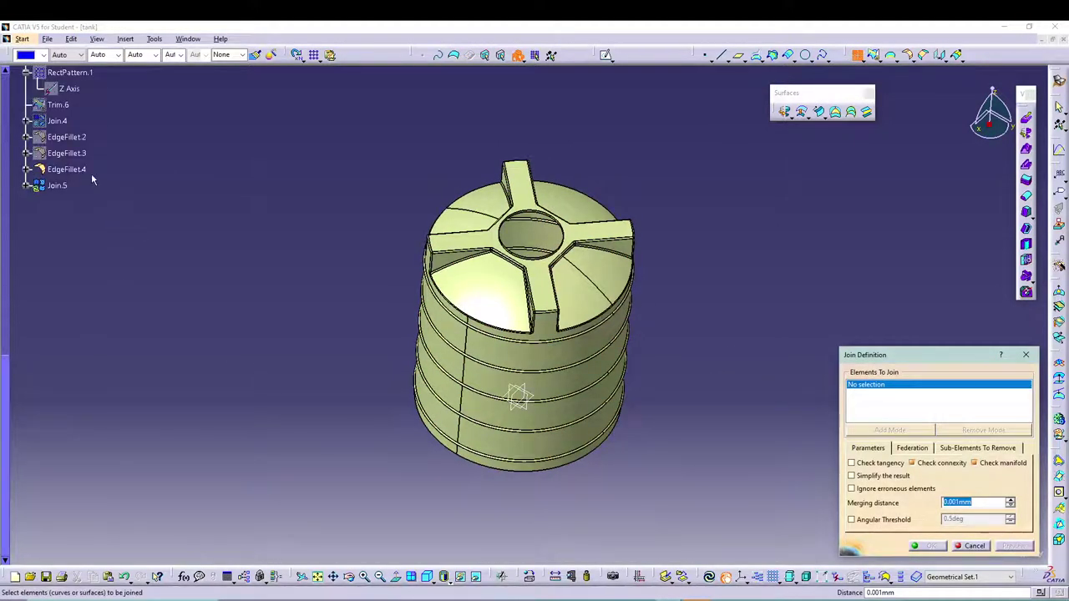
click(79, 169)
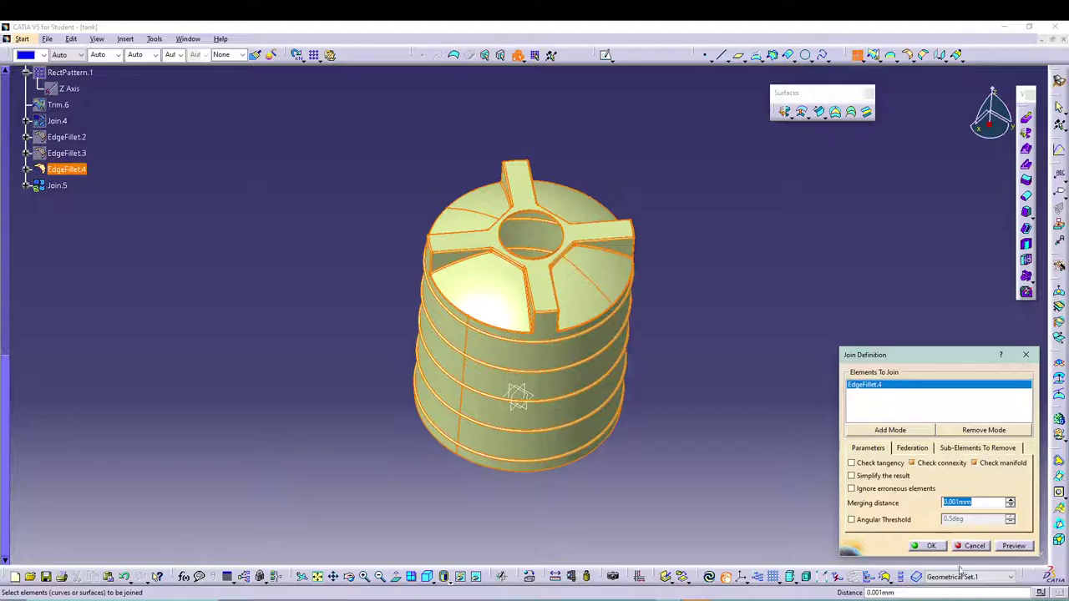
click(929, 546)
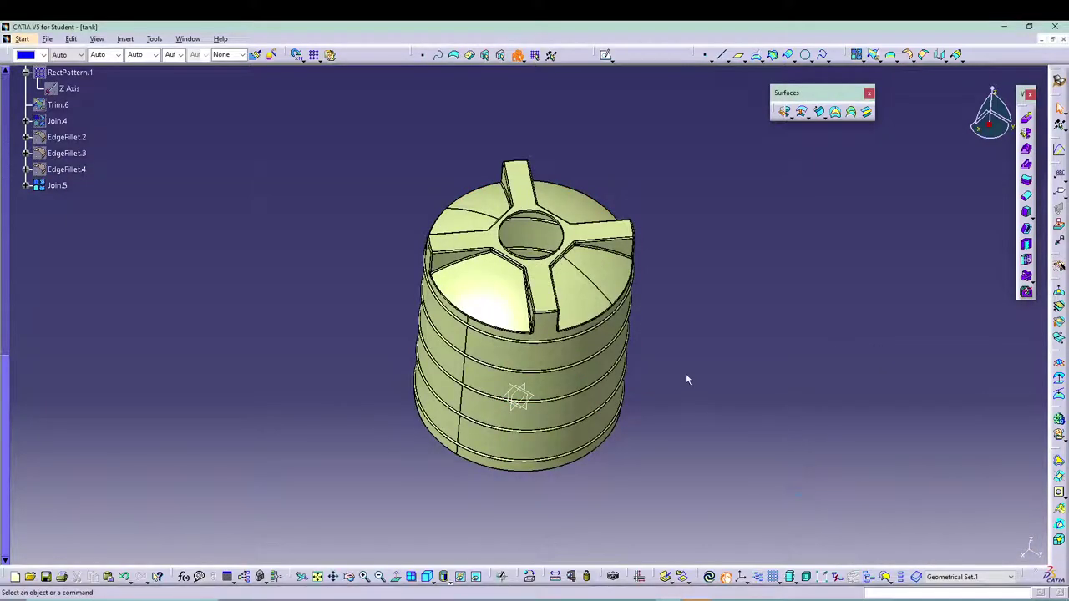
click(58, 185)
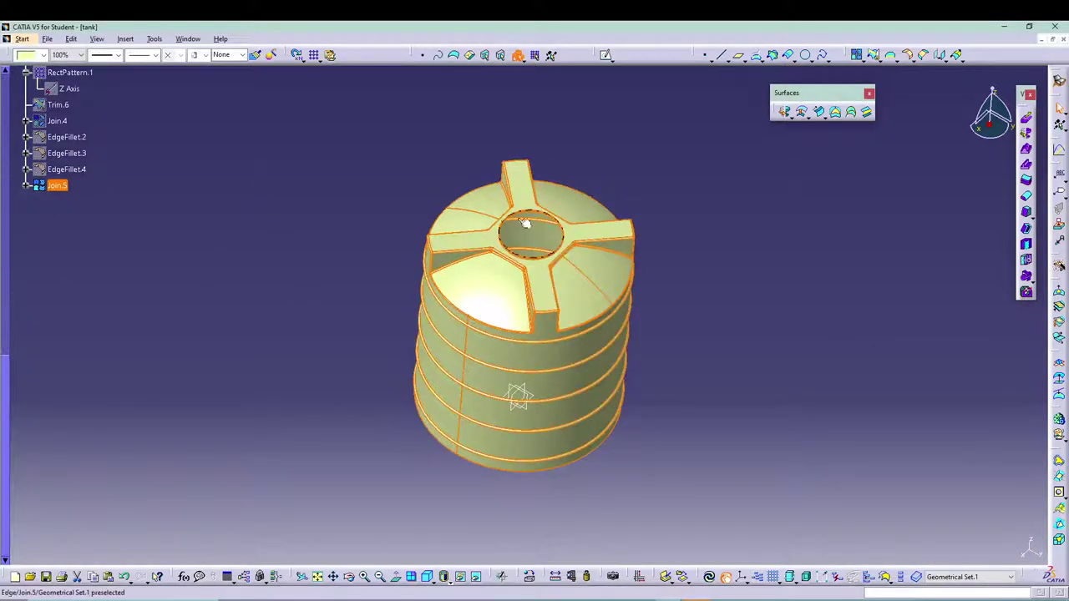
click(779, 281)
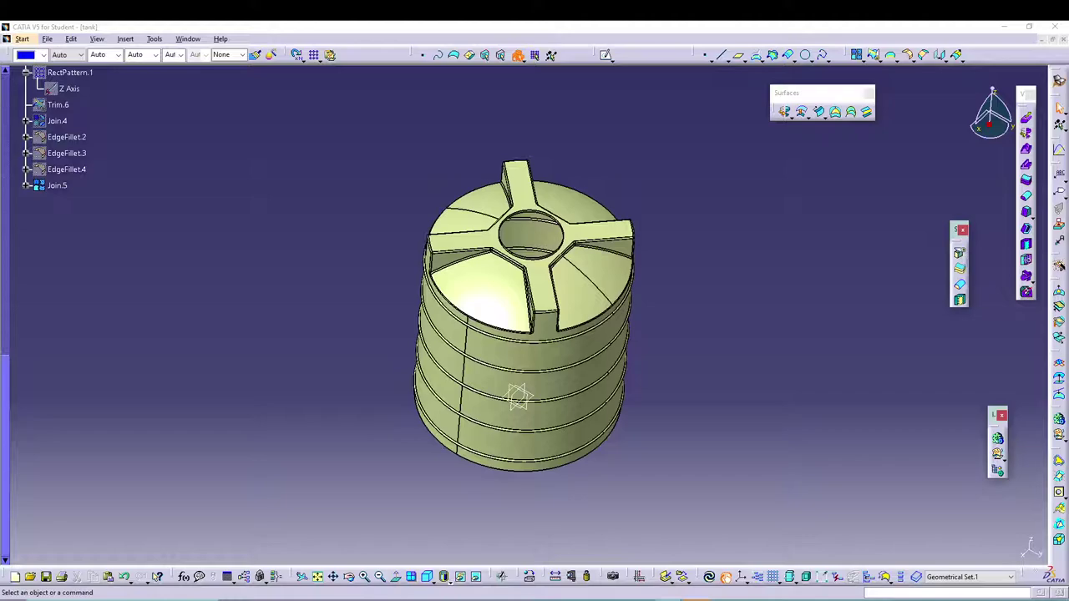
Step: Switch to the Part Design workbench
click(47, 40)
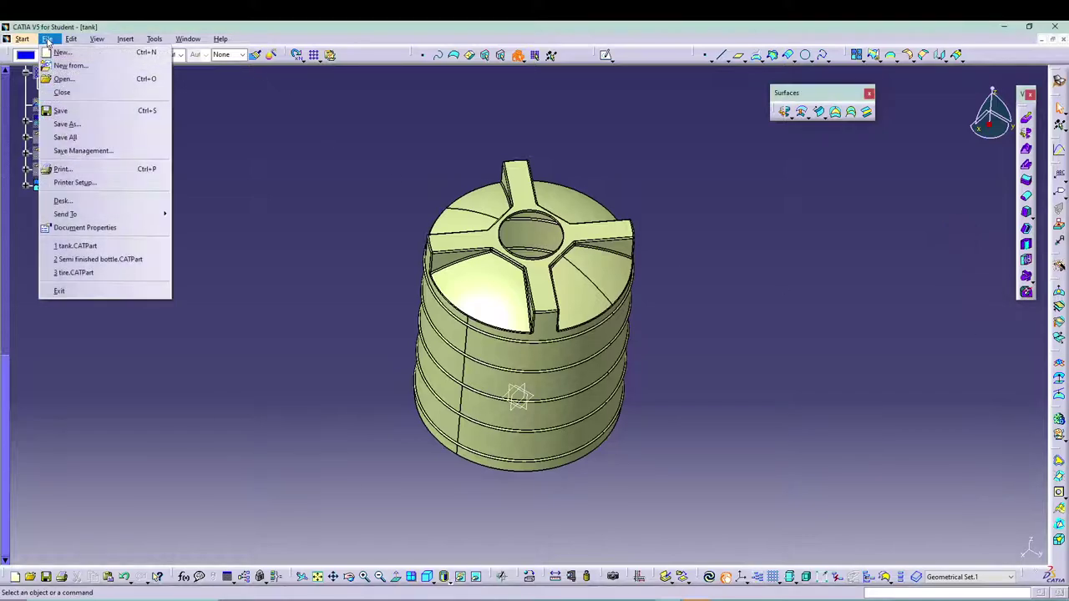
mouse_move(32, 40)
mouse_move(75, 84)
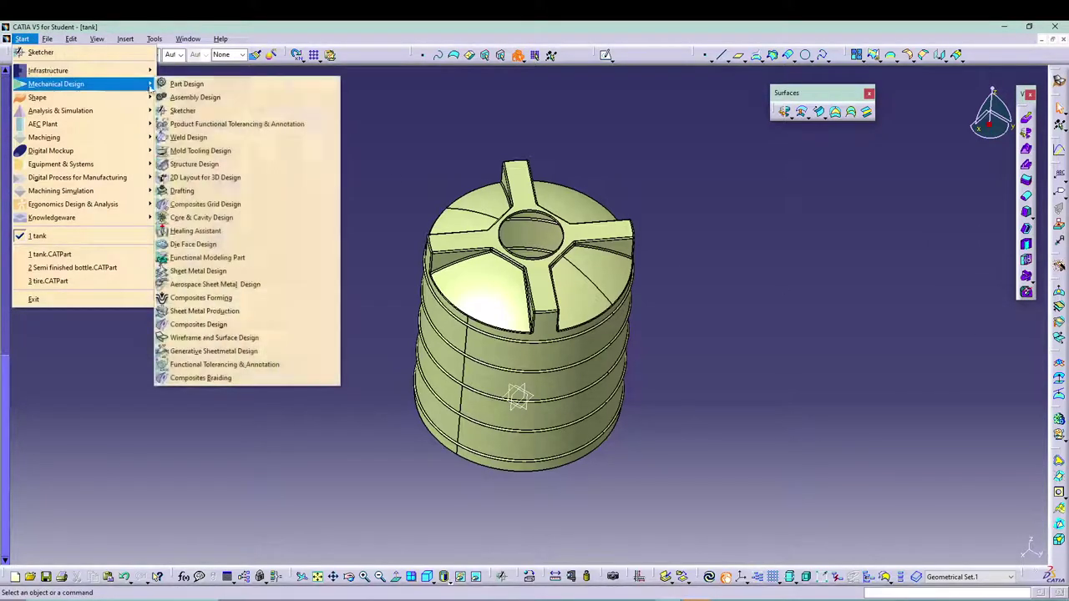
click(192, 83)
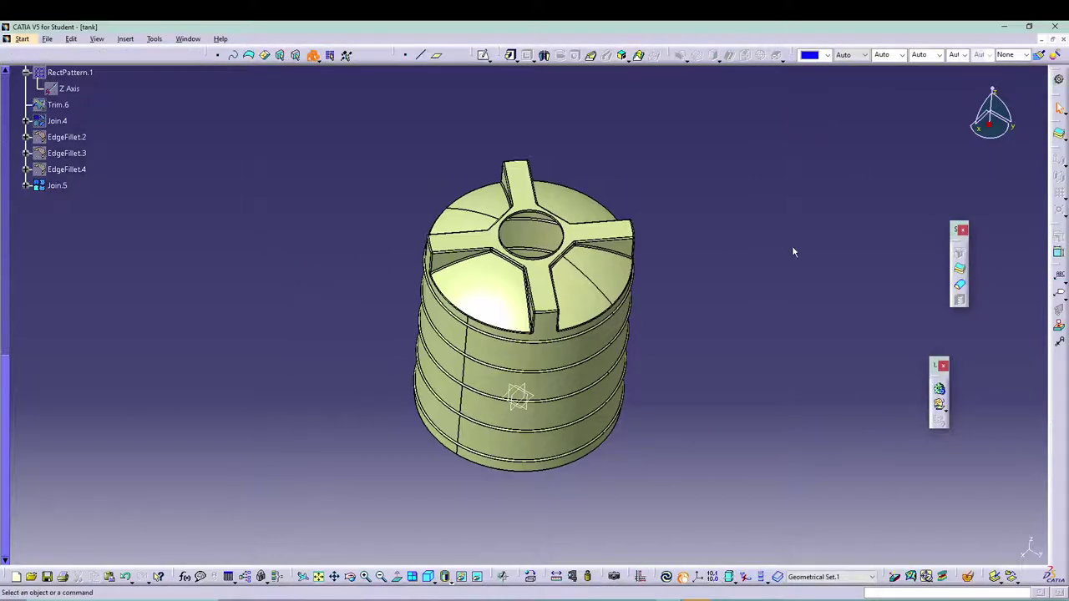
Step: Try to thicken Join.5 with a 2 mm first offset and the offset direction reversed toward the tank's inside
click(960, 272)
click(616, 339)
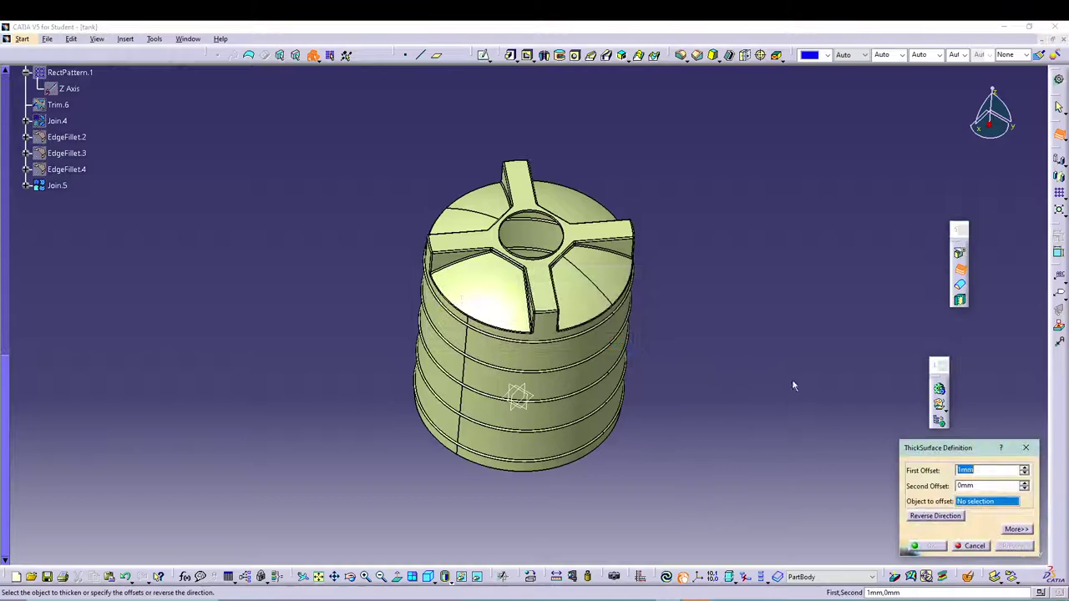
click(506, 344)
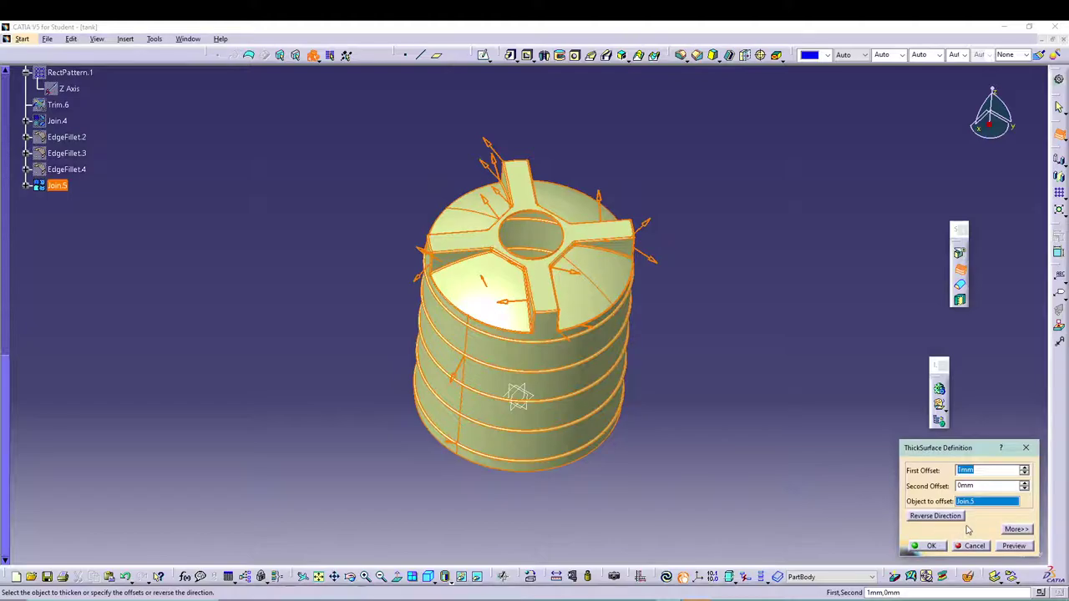
click(935, 516)
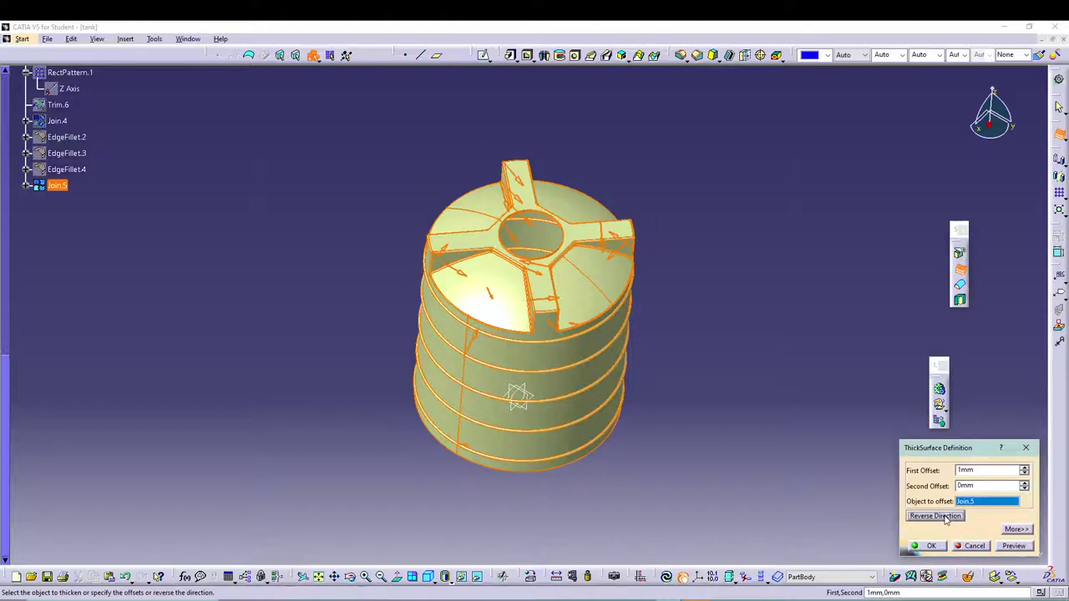
click(1023, 469)
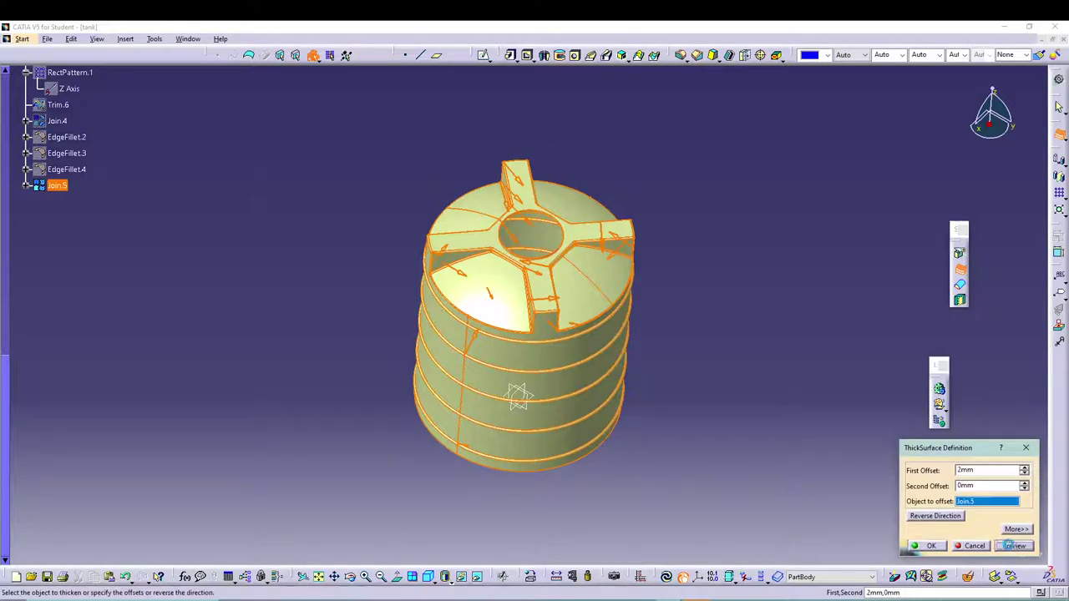
click(931, 546)
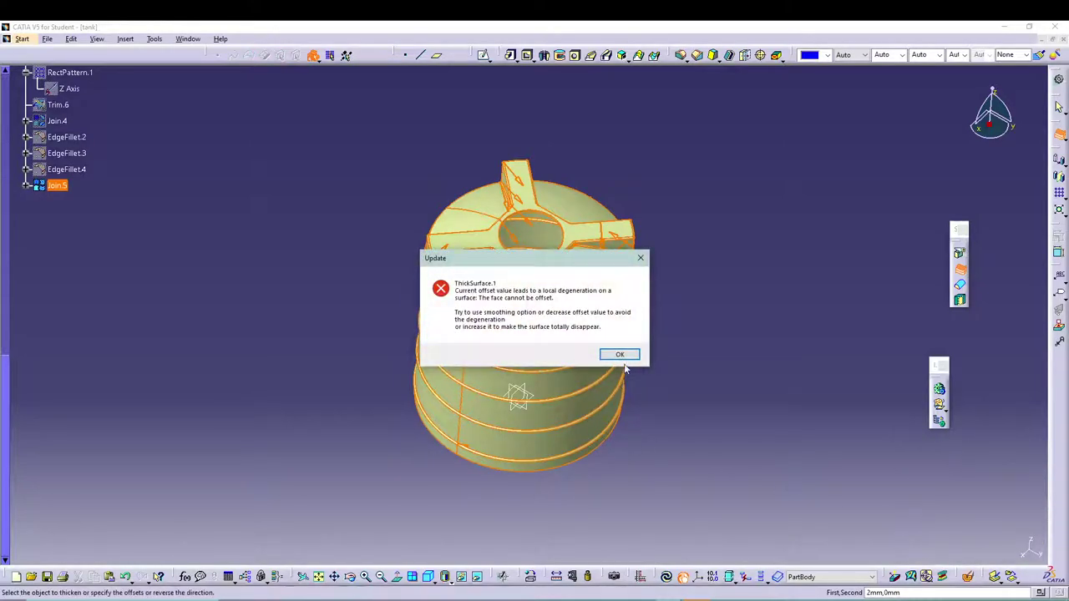
click(619, 354)
Step: Flip the thickening of Join.5 back to the outside, try the 2 mm offset again and decline extracting the offset surfaces
click(949, 516)
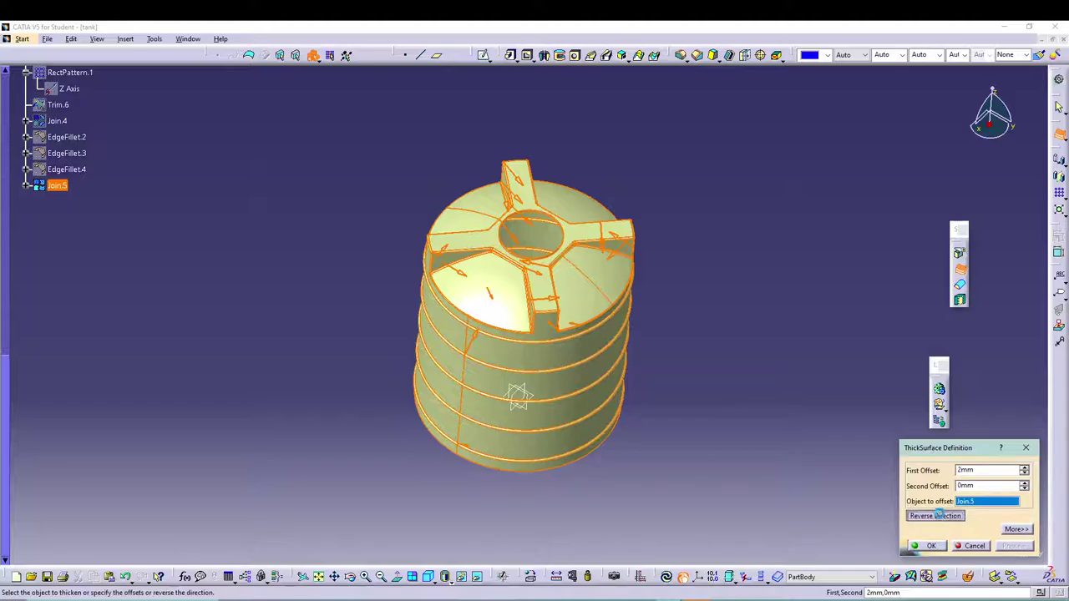
click(930, 546)
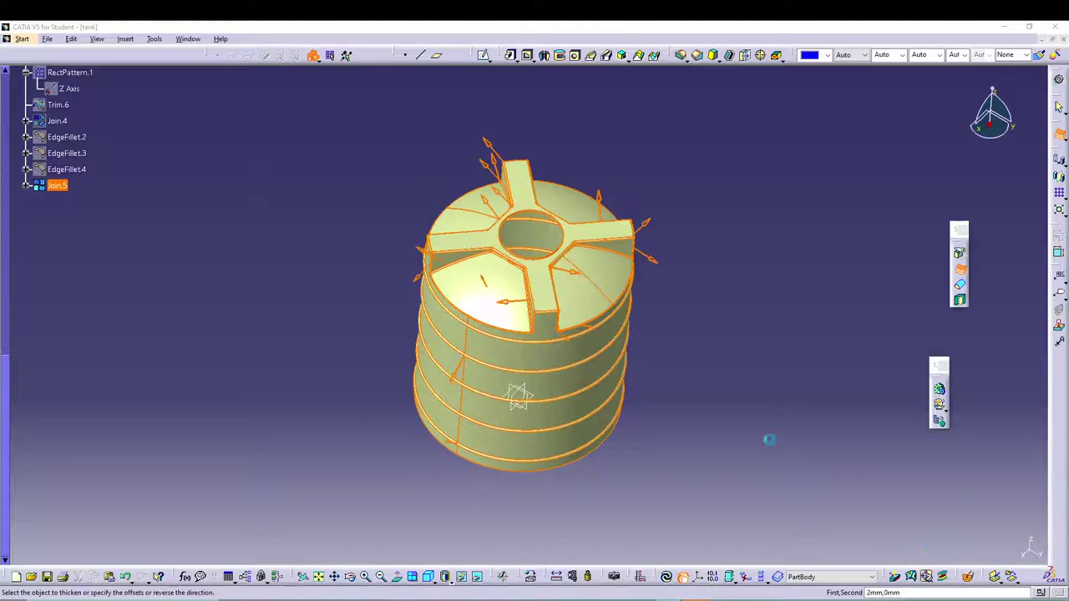
click(618, 356)
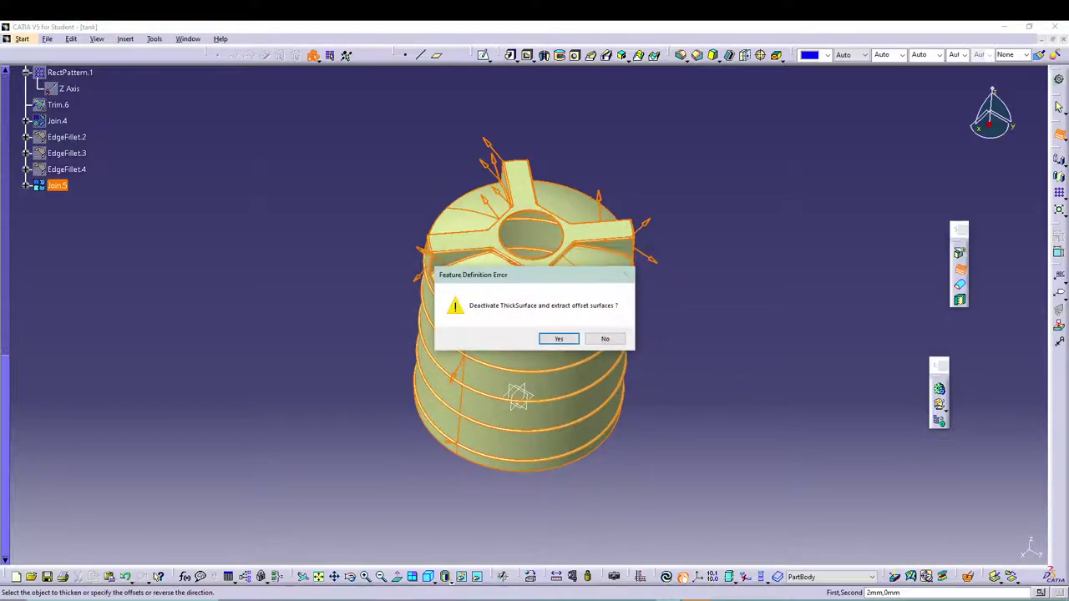
click(603, 339)
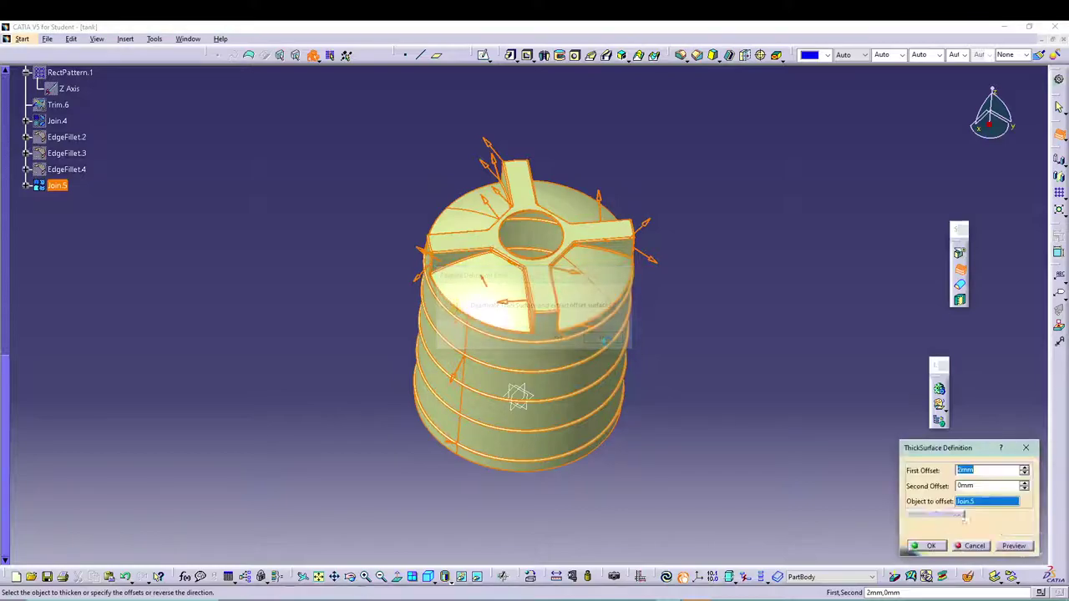
Step: Cancel the 2 mm thickening of Join.5 and clear the selection
click(1026, 447)
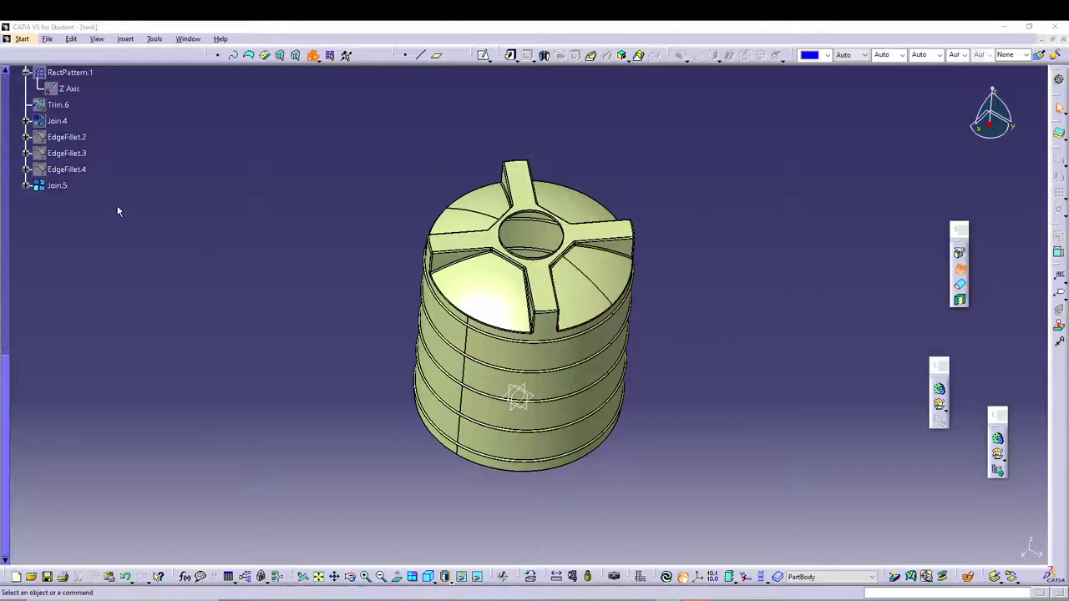
click(57, 185)
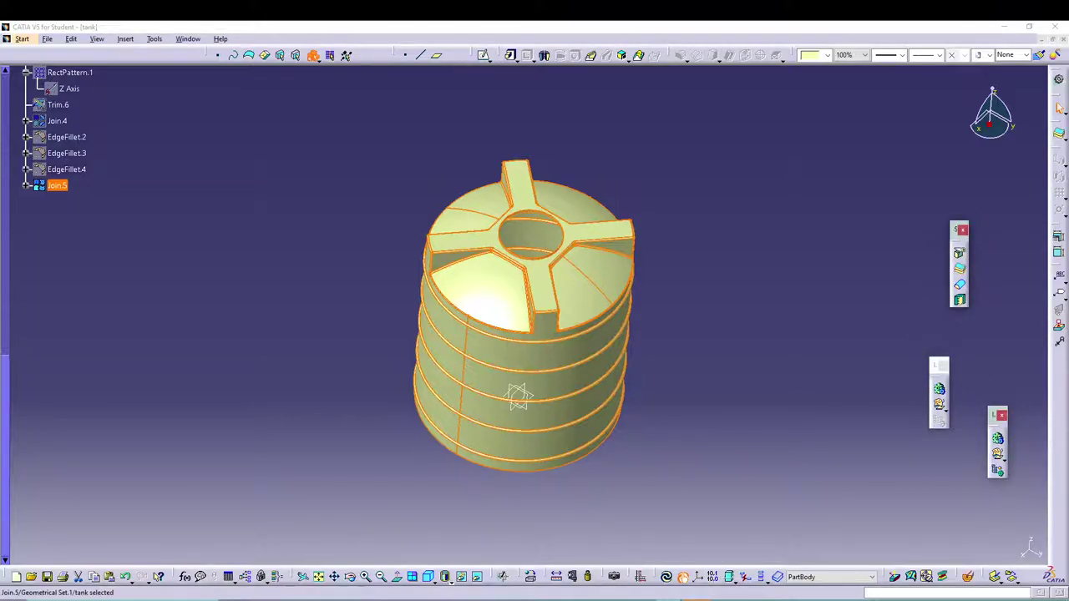
click(825, 347)
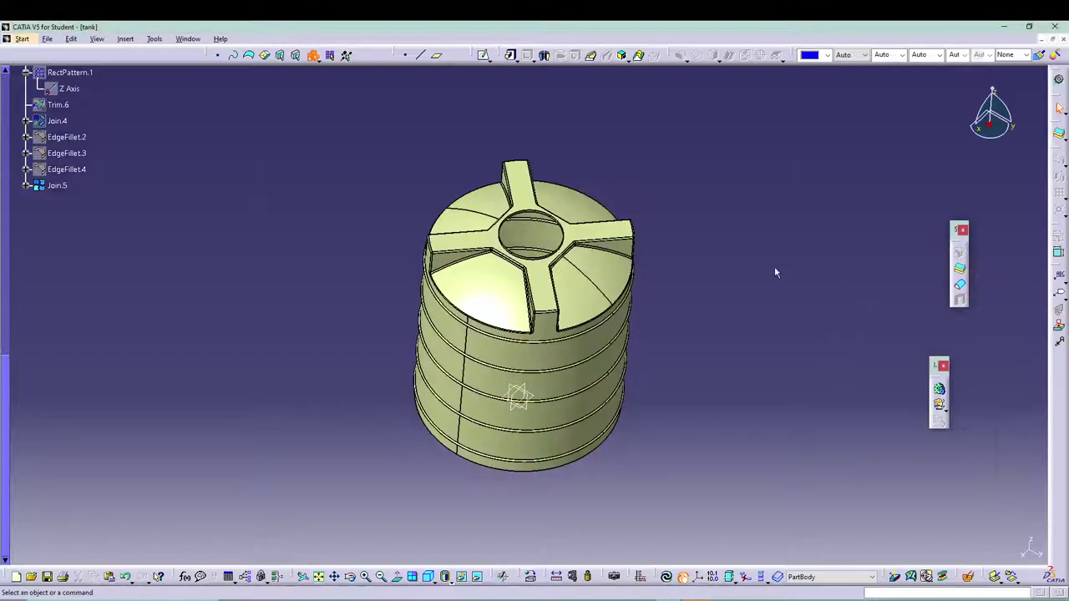
Step: Try to thicken Join.5 by 1 mm with the direction reversed toward the inside, and agree to deactivate the feature and extract the offset surfaces
click(959, 268)
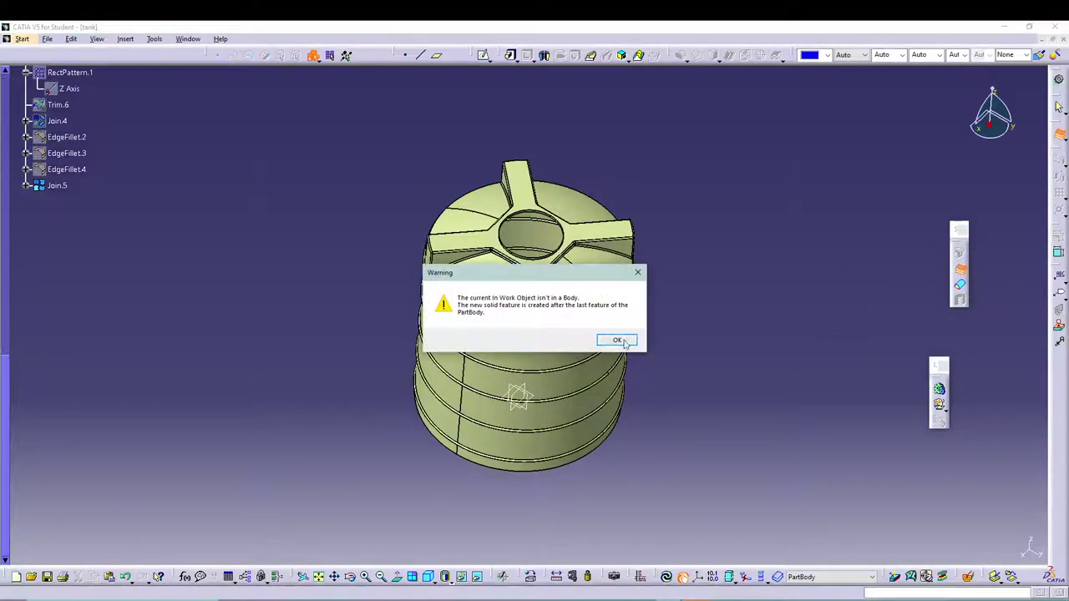
click(617, 341)
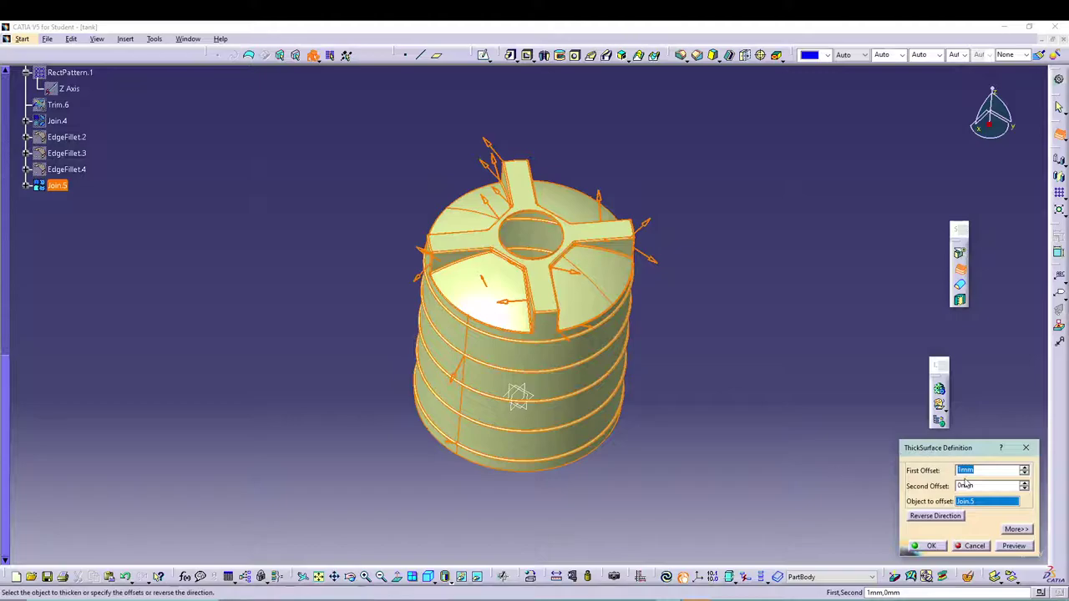
click(939, 516)
click(931, 547)
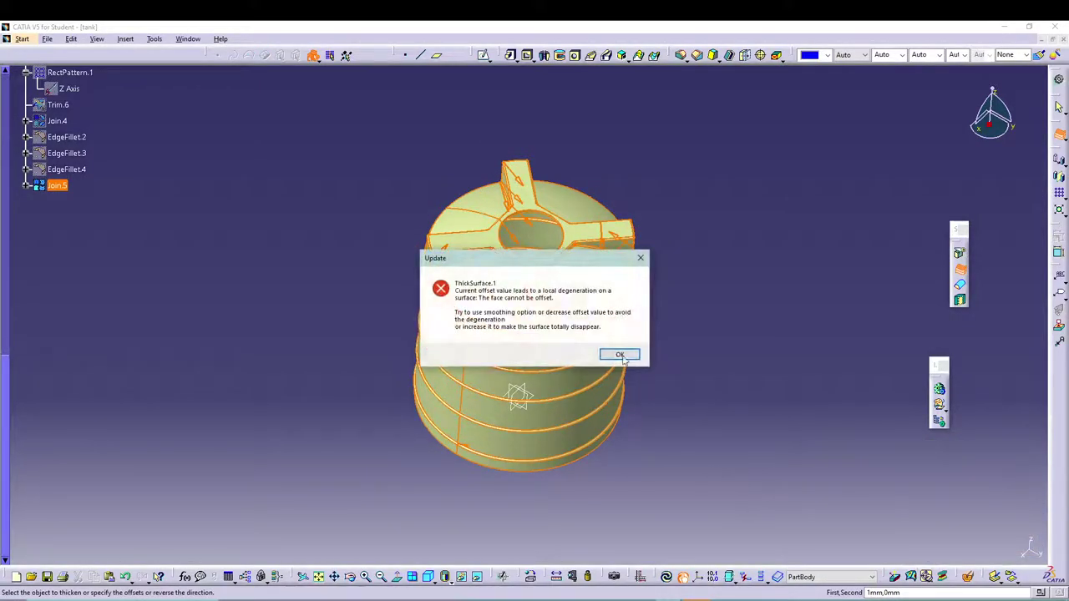
click(622, 357)
click(558, 343)
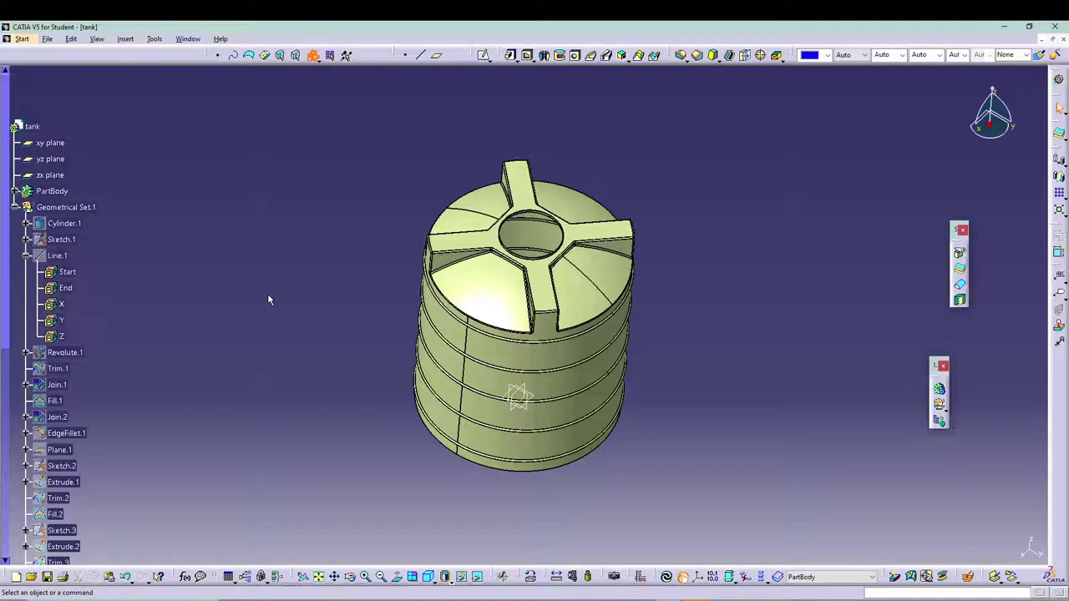
Step: Expand PartBody and update the part to examine the diagnosis for ThickSurface.1
click(15, 193)
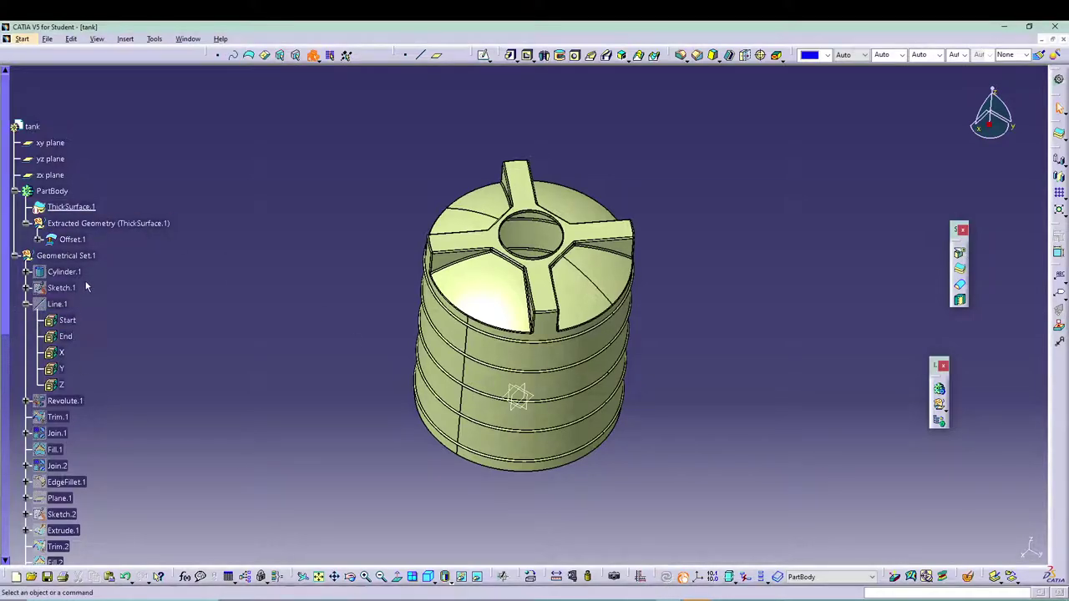
right_click(73, 207)
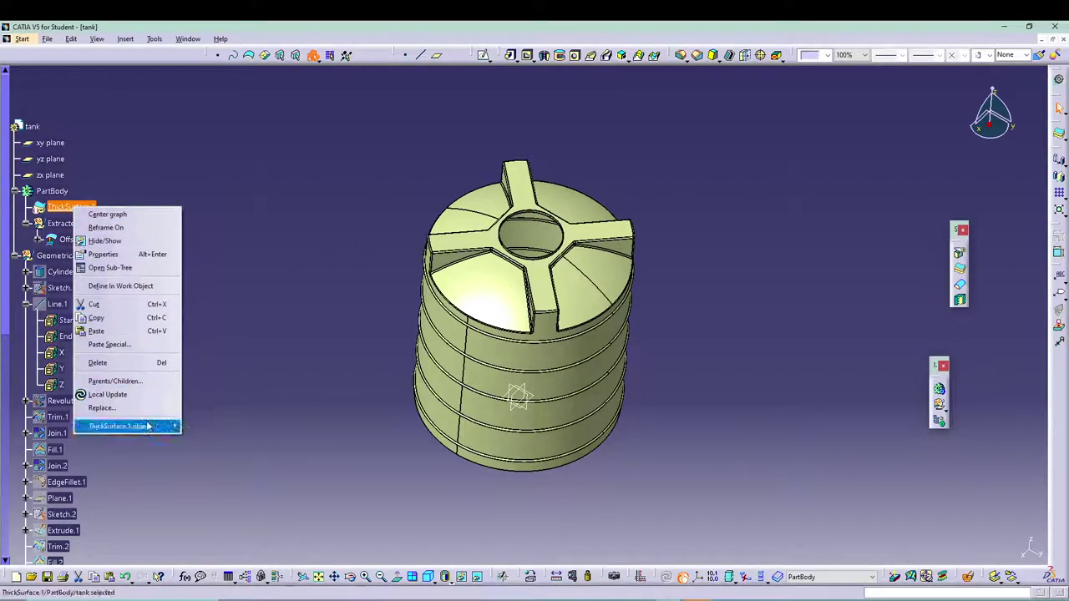
mouse_move(187, 427)
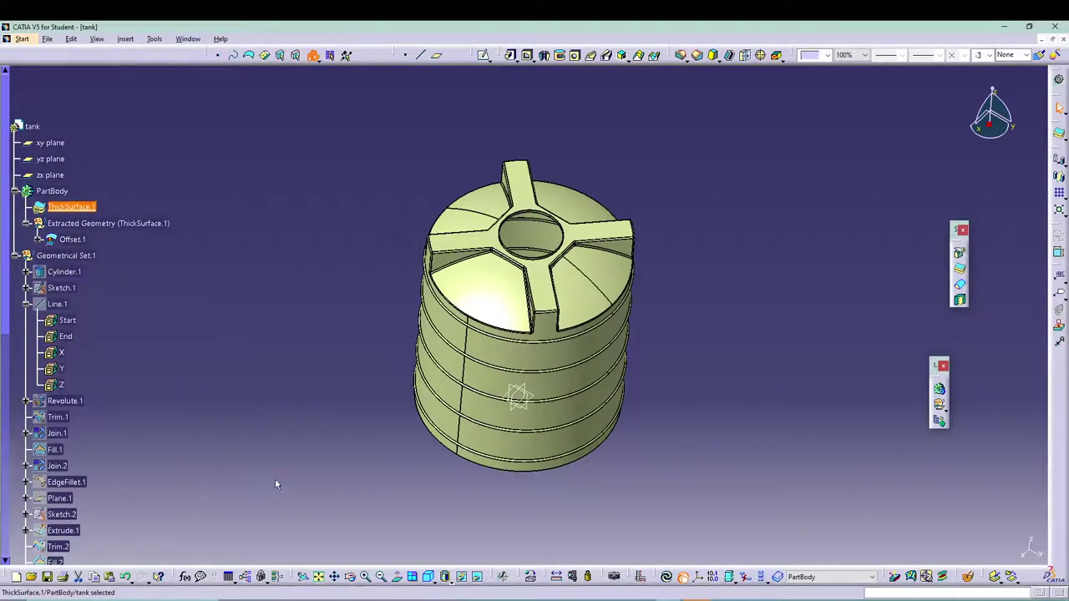
click(665, 576)
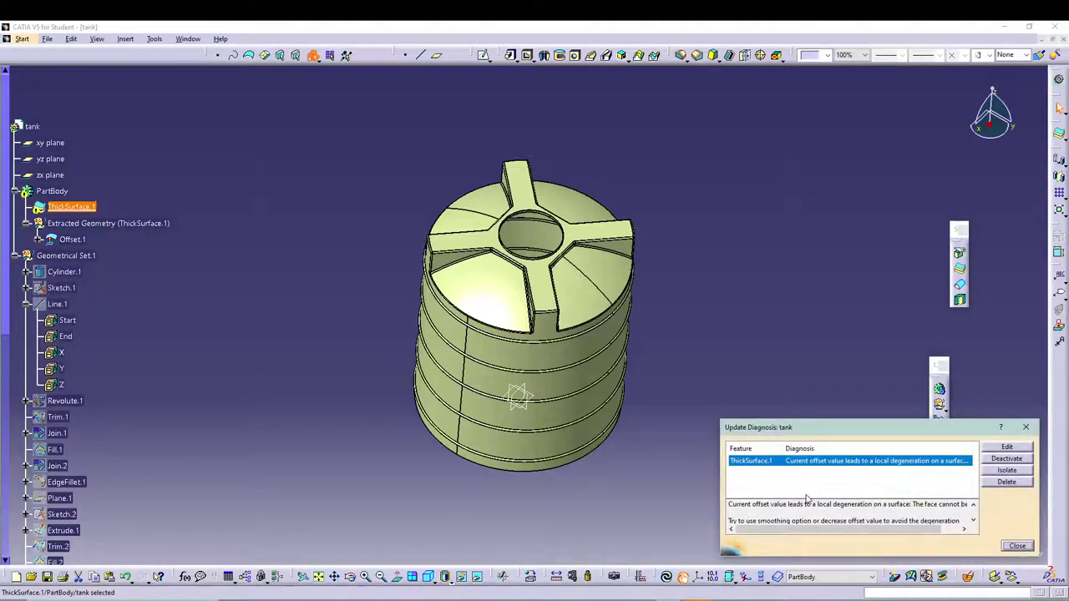
click(1017, 546)
Step: Edit ThickSurface.1 to flip its 1 mm offset to the outside, and agree to deactivate it and extract the offset surfaces
double_click(73, 207)
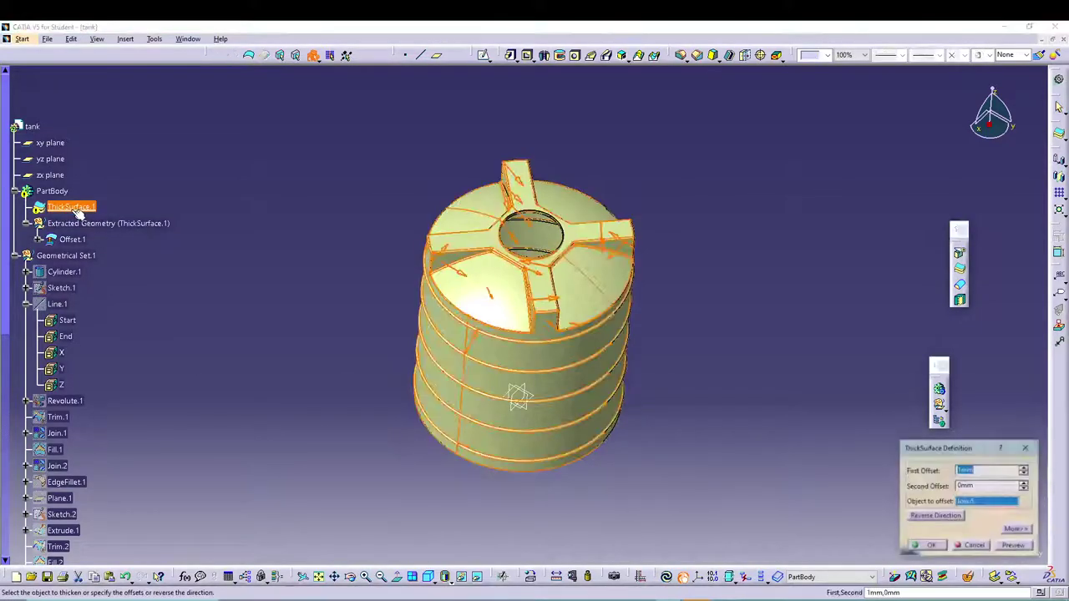
click(952, 517)
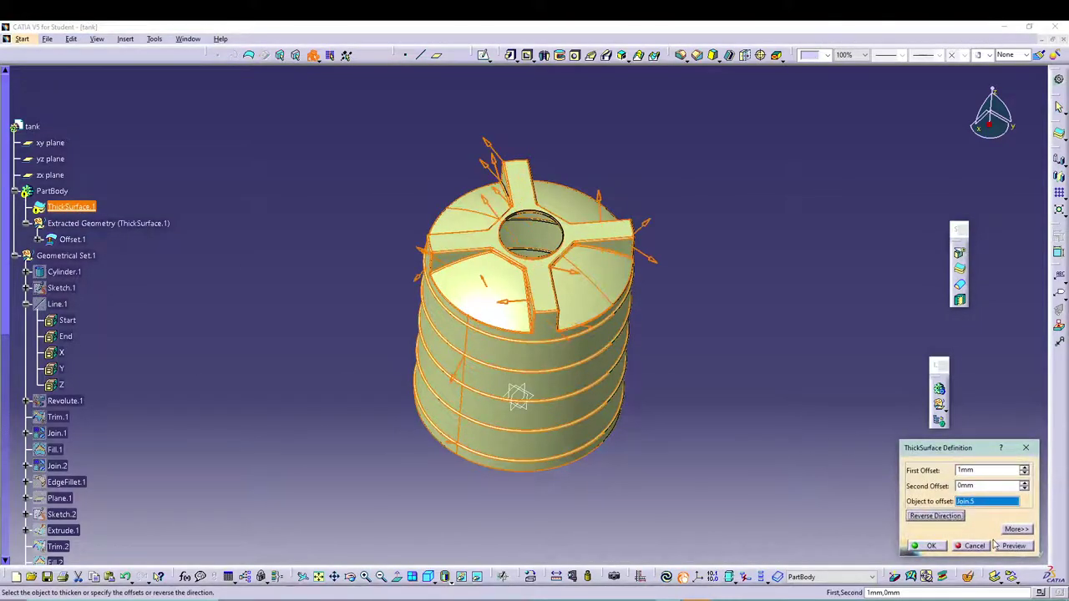
click(934, 546)
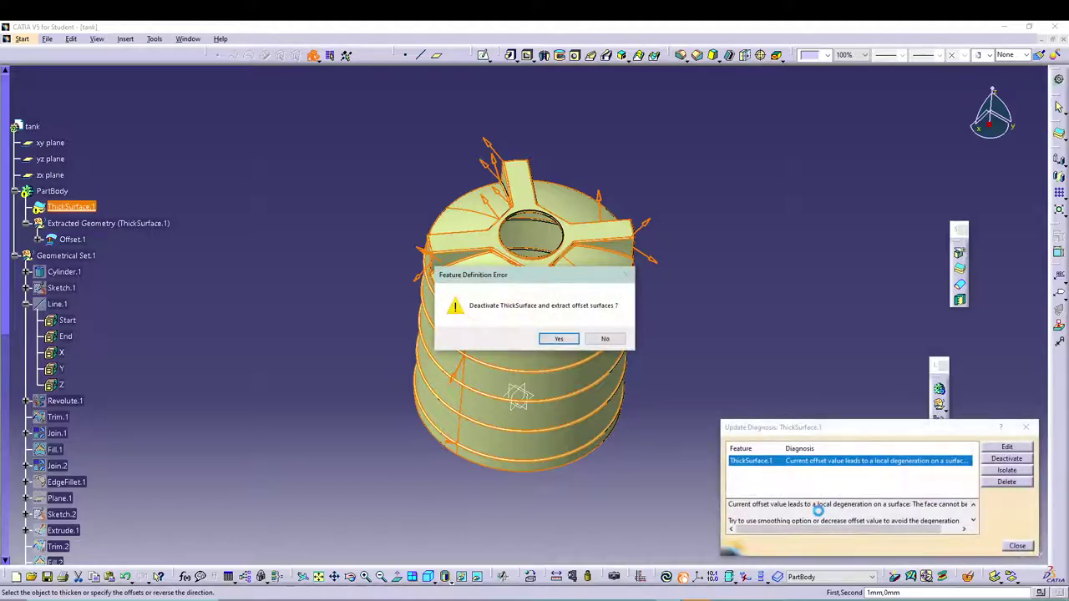
click(556, 338)
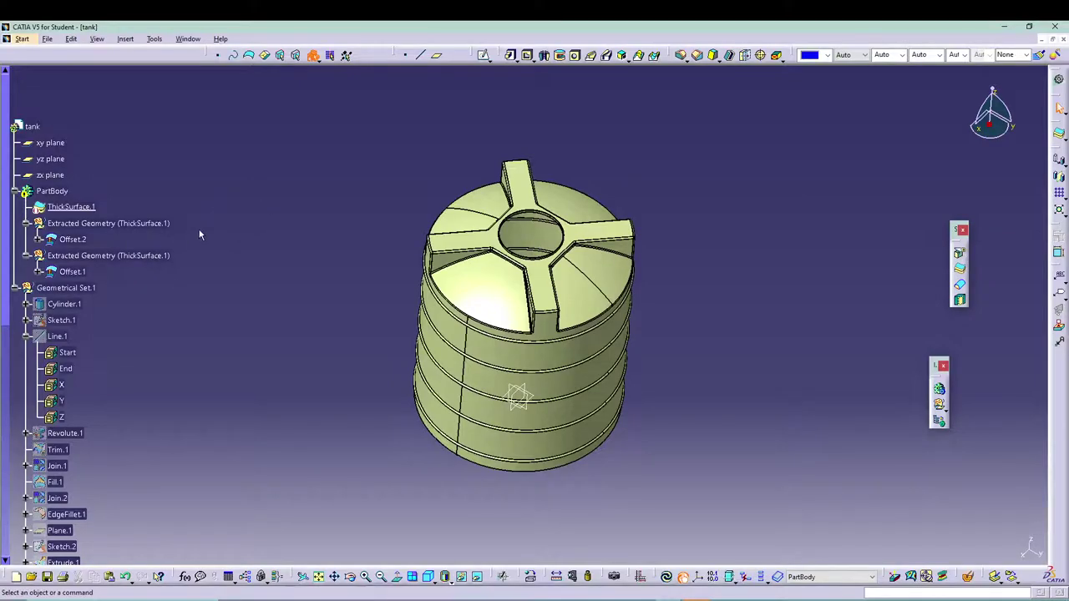
Step: Delete ThickSurface.1 and both of its extracted geometry sets from PartBody
middle_drag(352, 320, 343, 501)
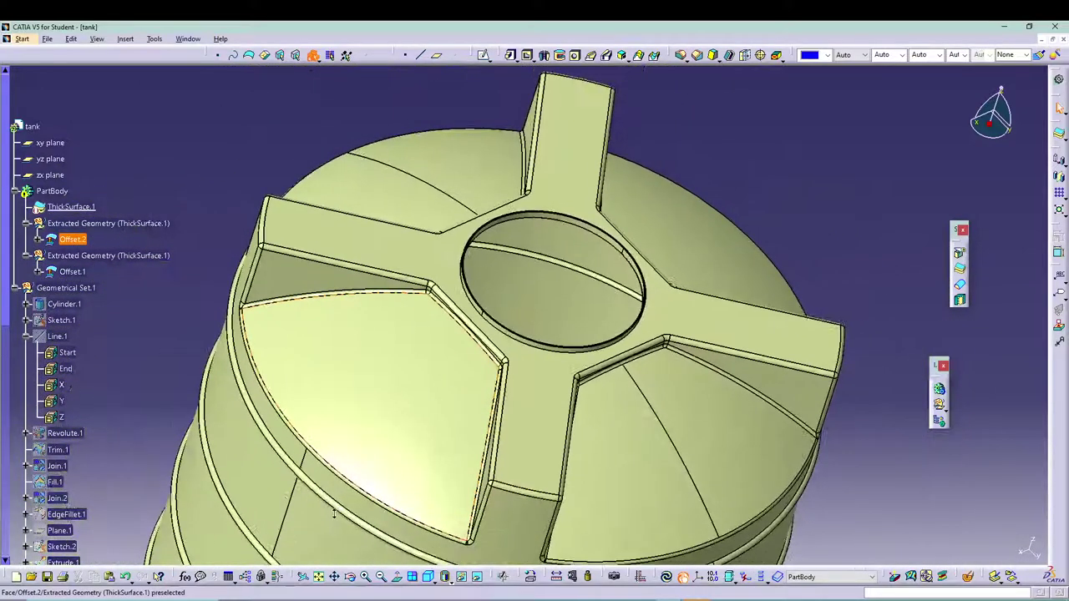
scroll(144, 288, down, 1)
scroll(134, 281, down, 1)
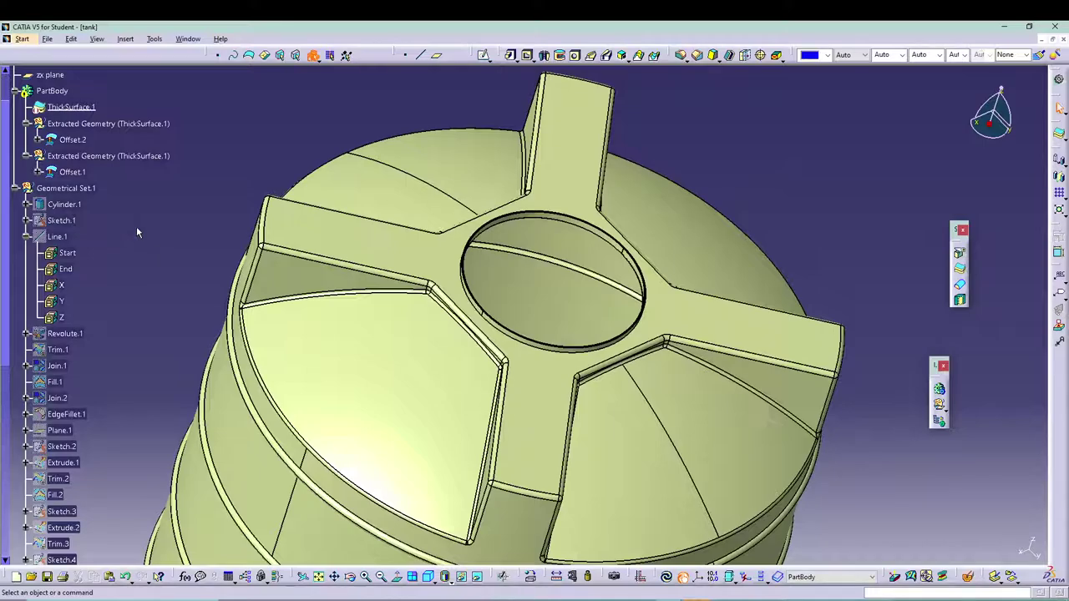
middle_drag(136, 226, 107, 244)
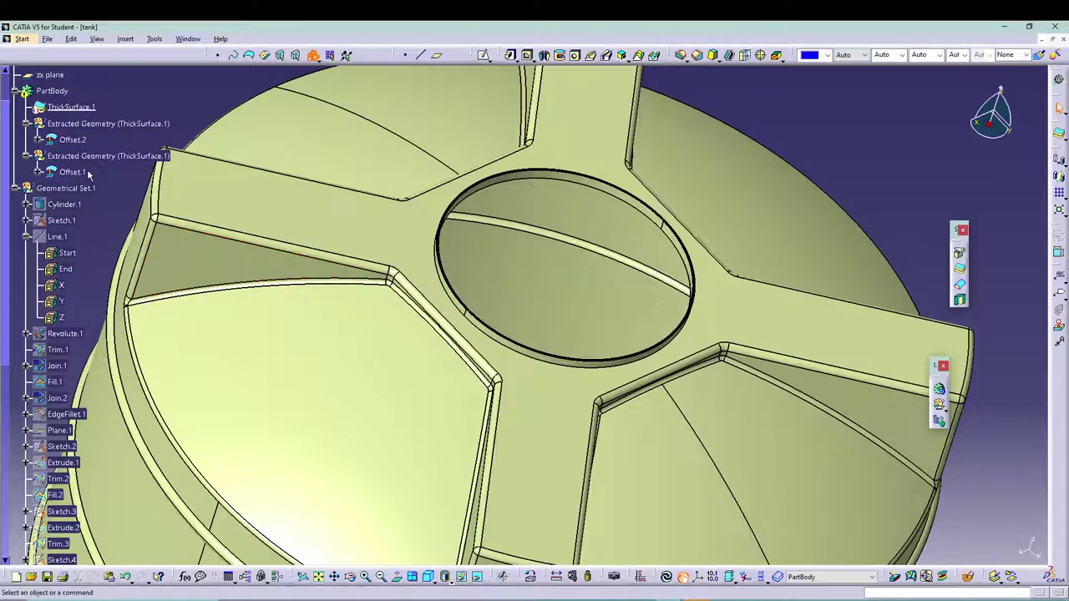
right_click(83, 108)
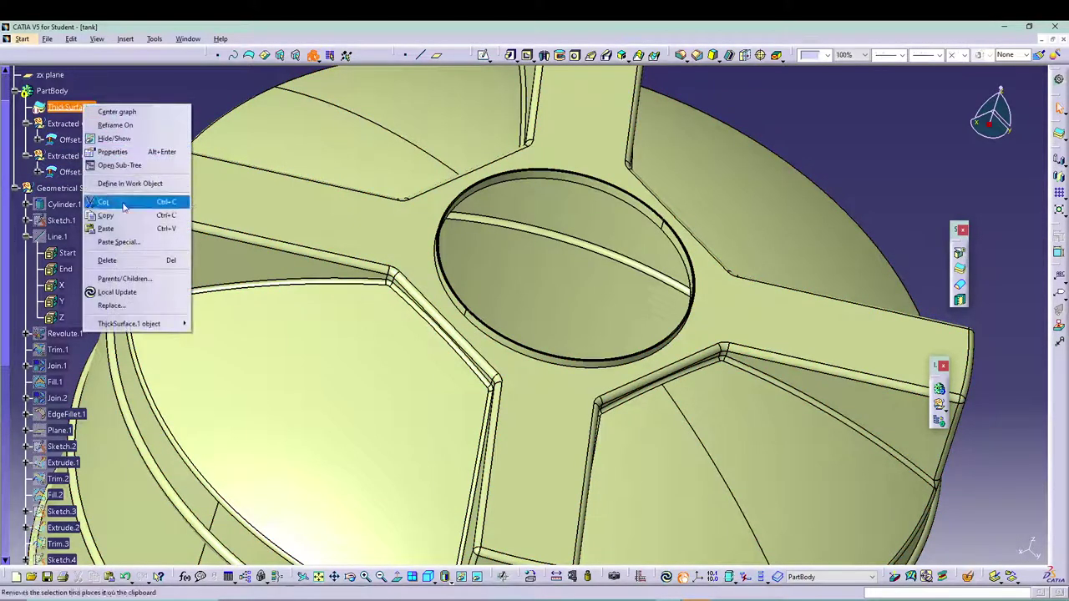
click(117, 261)
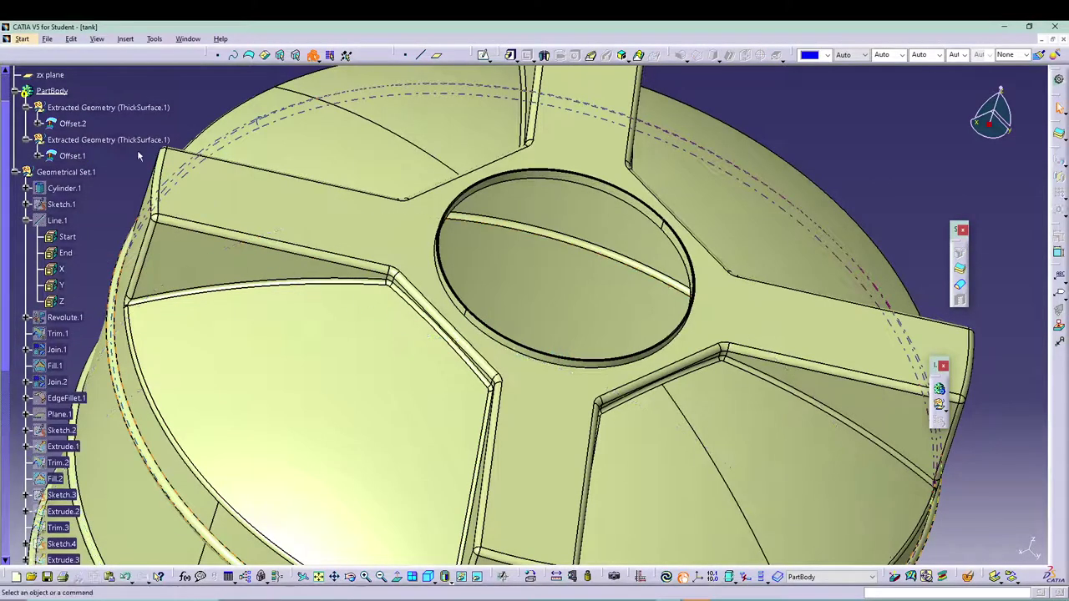
right_click(110, 112)
click(121, 265)
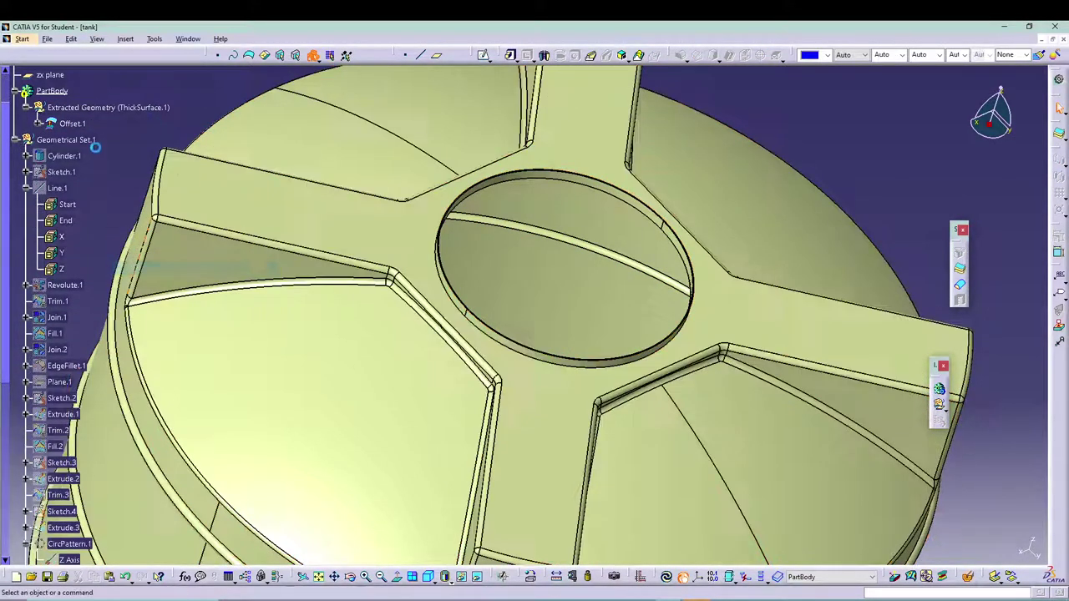
right_click(108, 114)
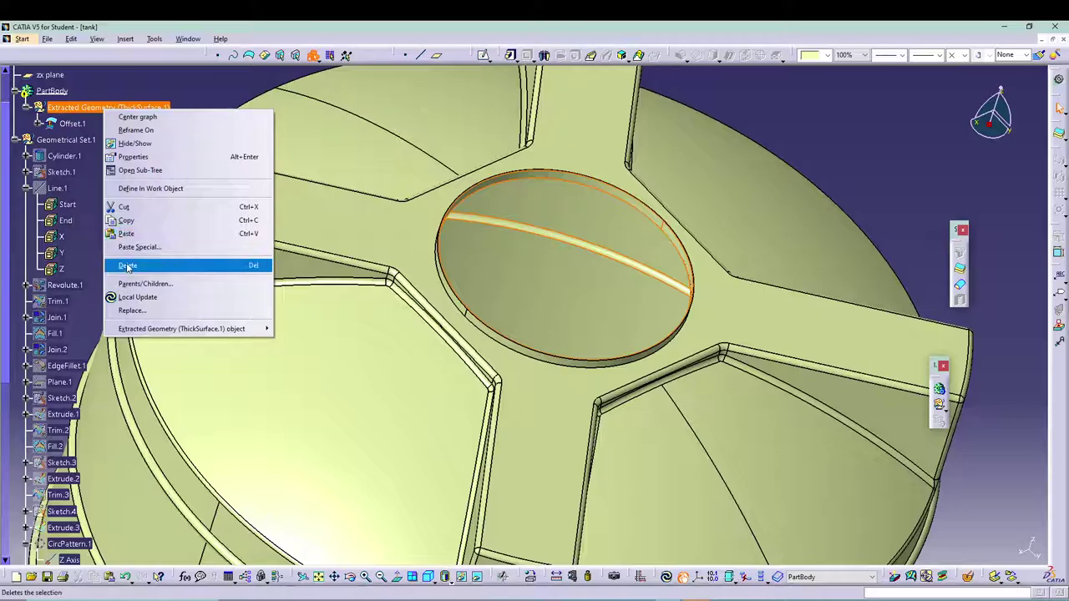
click(125, 266)
Step: Switch to the Generative Shape Design workbench
middle_drag(250, 250, 162, 90)
middle_drag(341, 334, 402, 546)
middle_drag(431, 578, 197, 148)
click(22, 39)
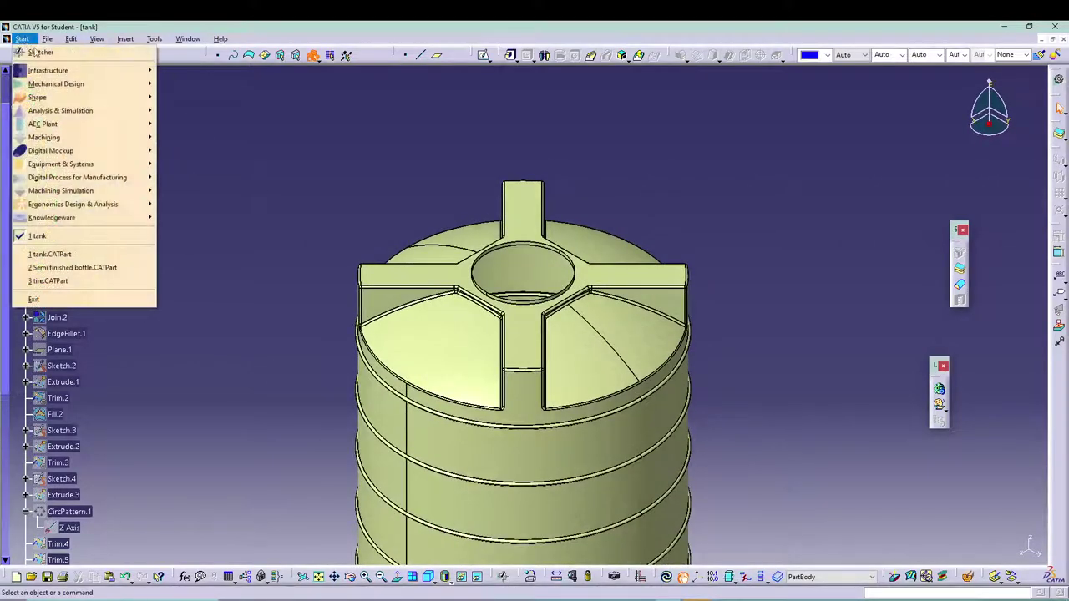
mouse_move(75, 83)
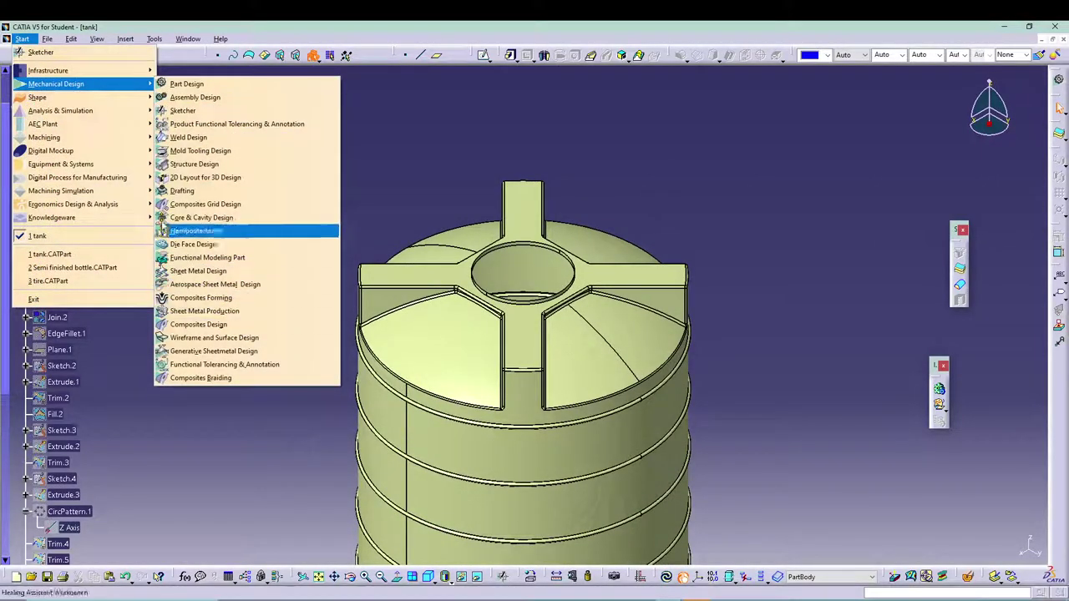
mouse_move(130, 97)
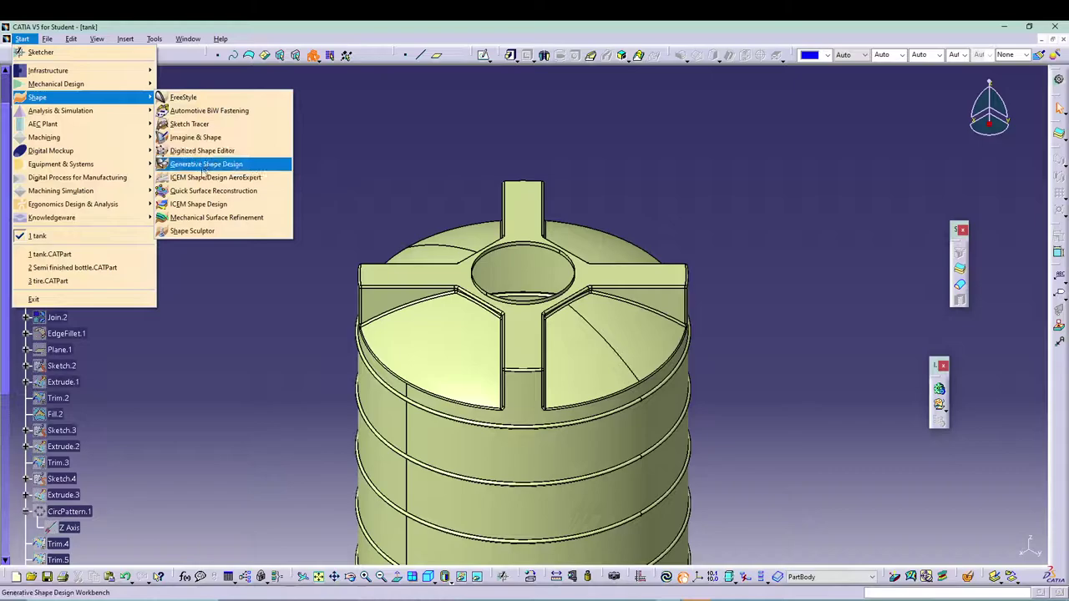
click(205, 151)
middle_drag(194, 257, 262, 260)
Step: Try to create a Thick Surface volume from Join.5 with a 1 mm first offset reversed inward, and decline extracting the offset surfaces
click(125, 39)
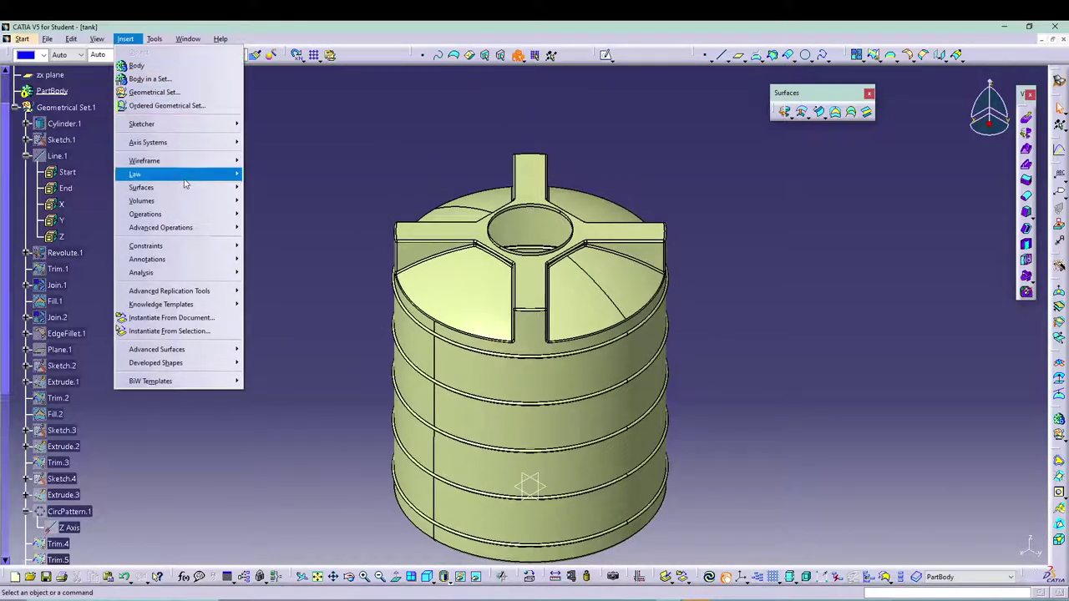
mouse_move(200, 186)
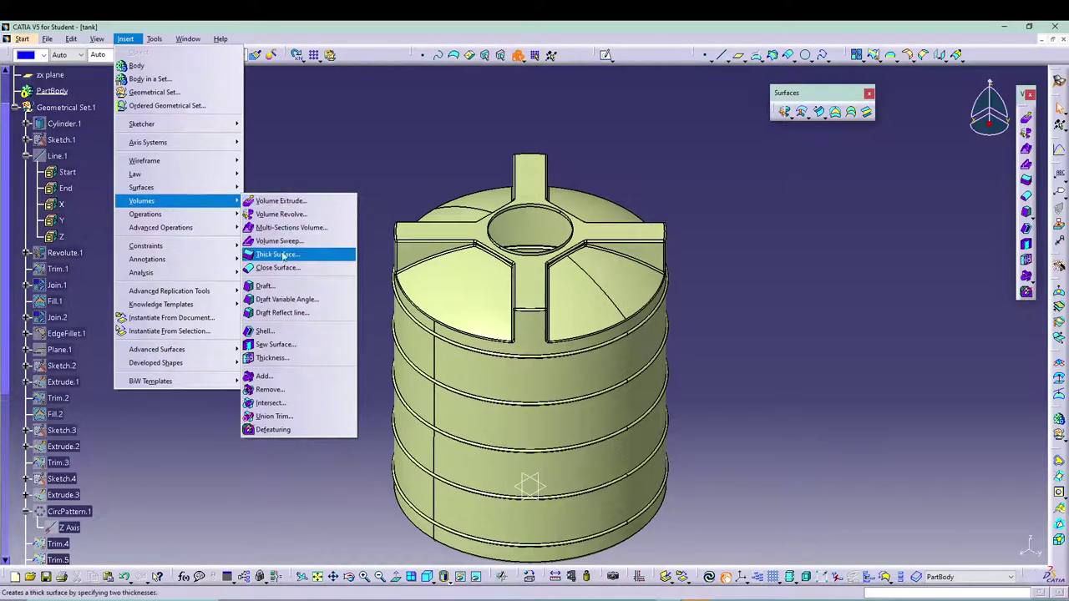
click(298, 261)
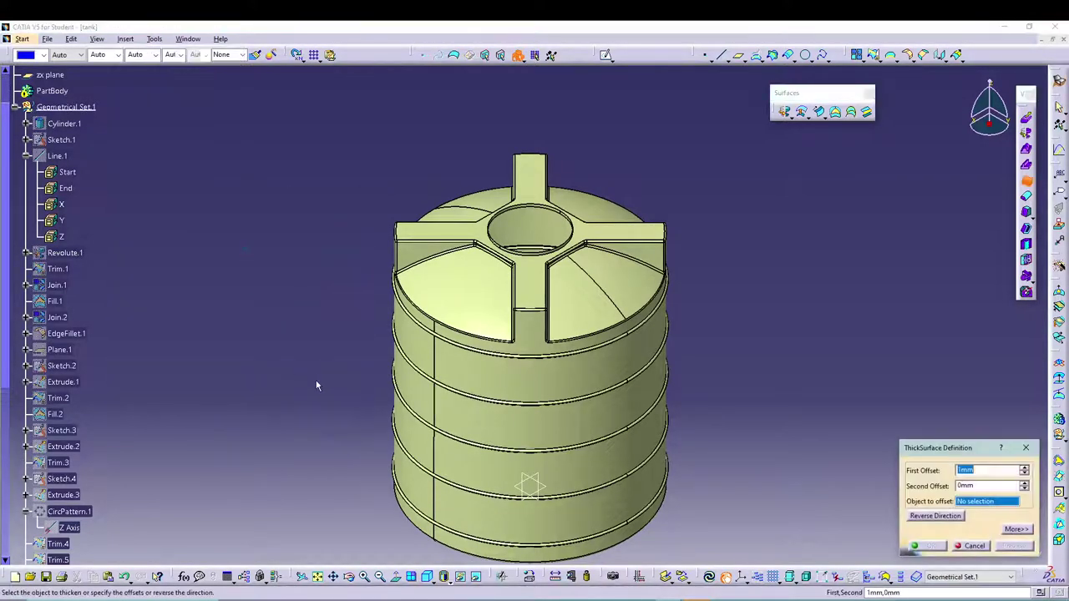
click(402, 421)
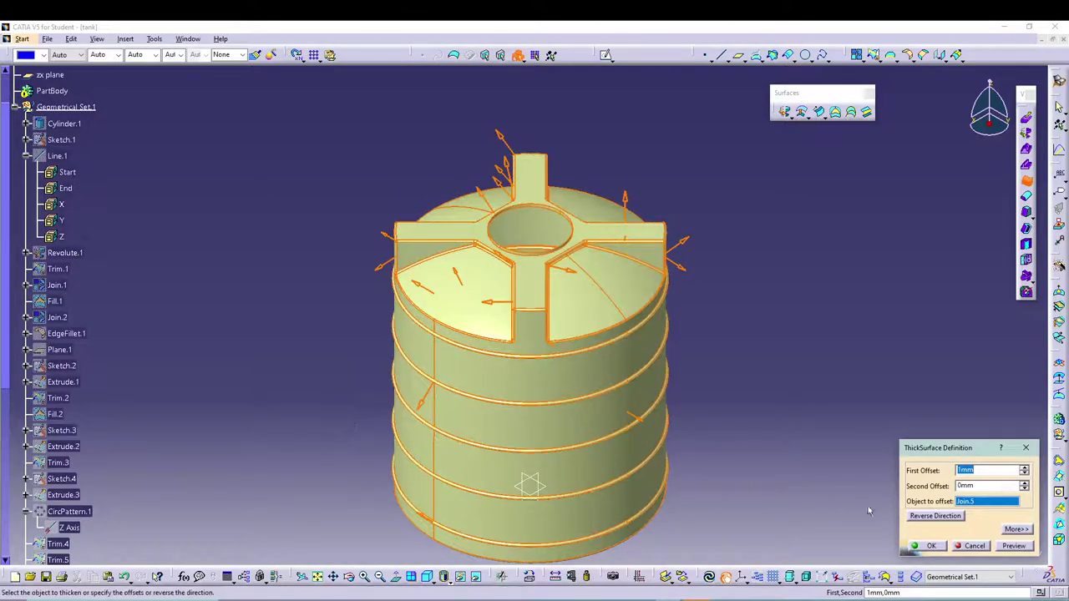
click(935, 516)
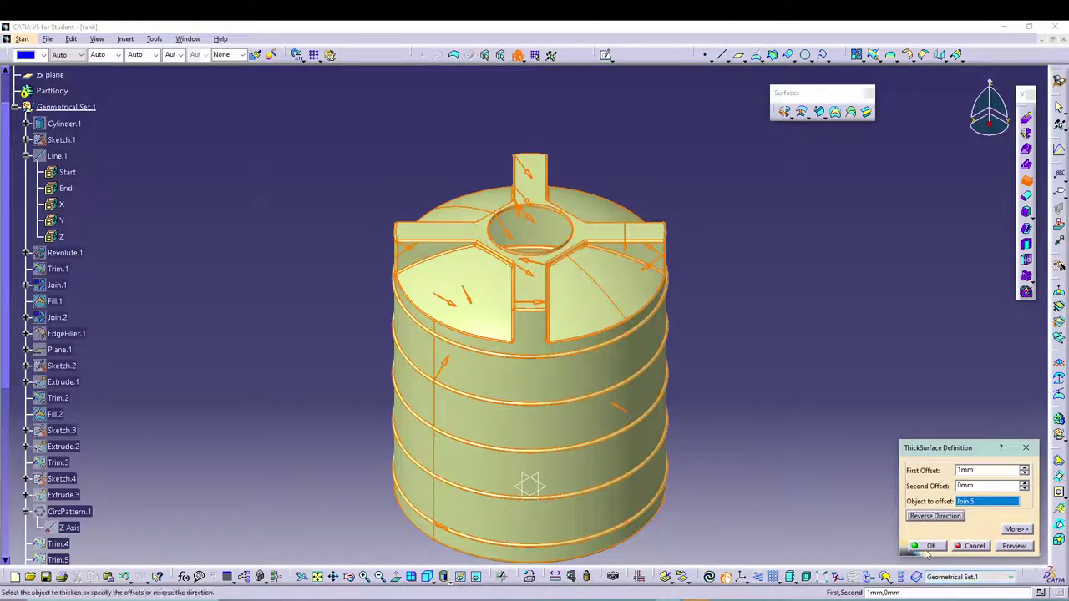
click(927, 545)
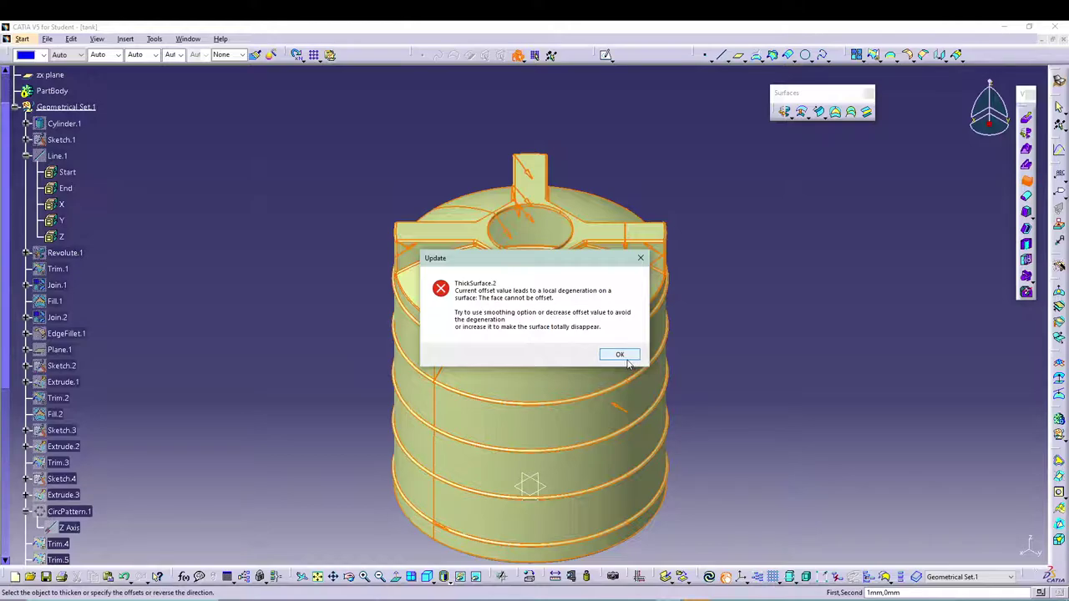
click(621, 355)
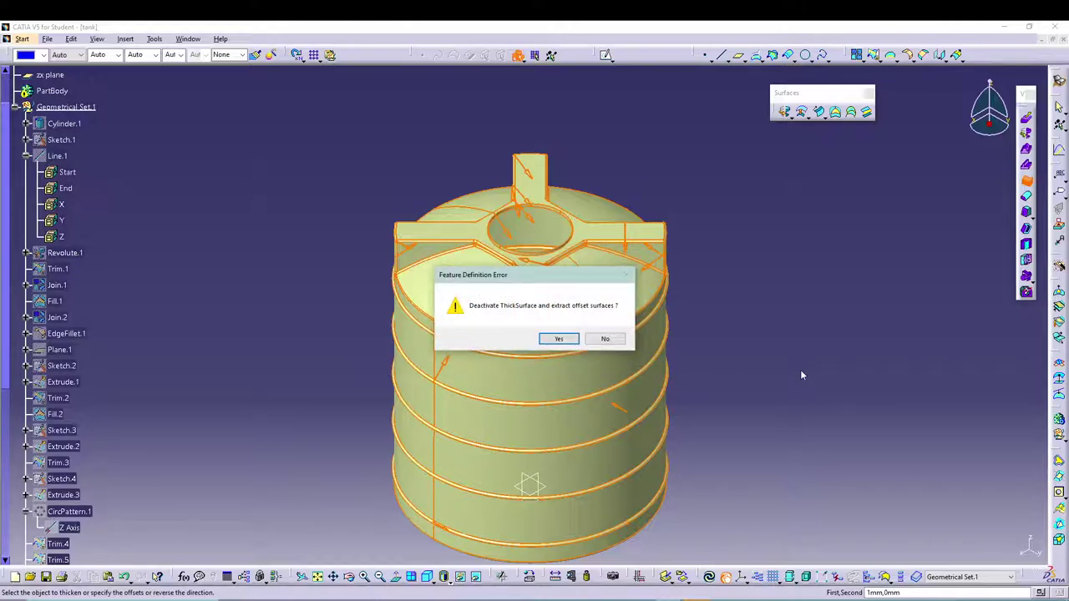
click(606, 340)
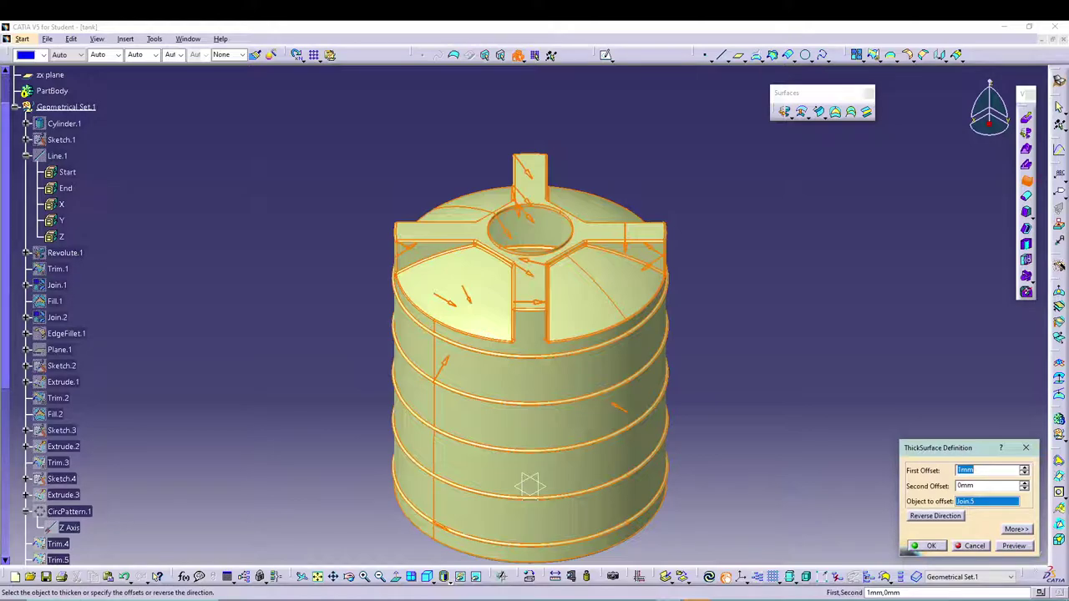
Step: Expand Join.5 in the tree to inspect it and cancel the pending Thick Surface definition
scroll(212, 461, down, 7)
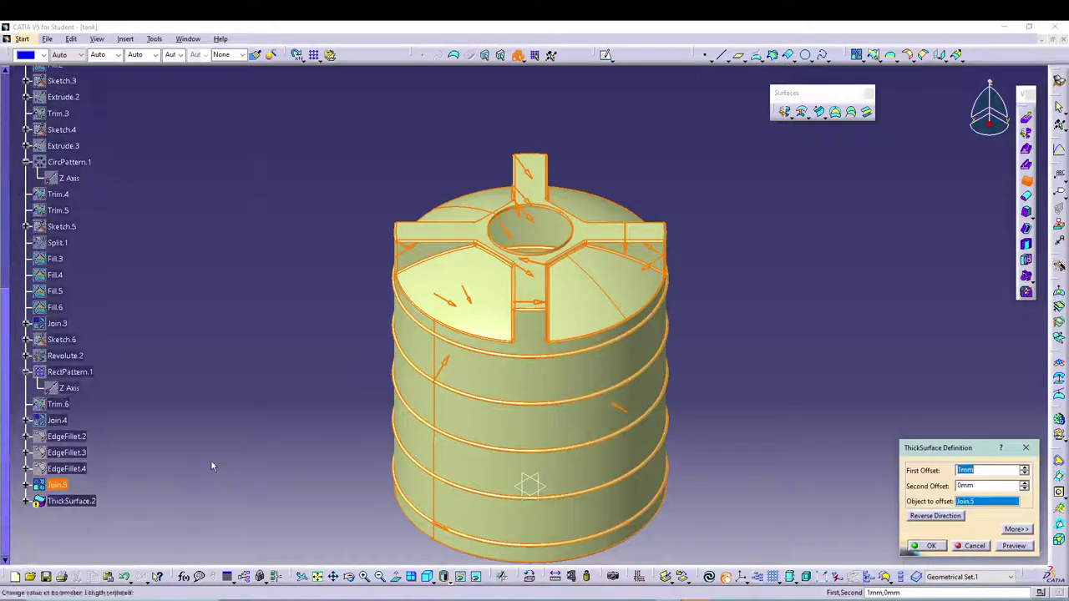
click(25, 484)
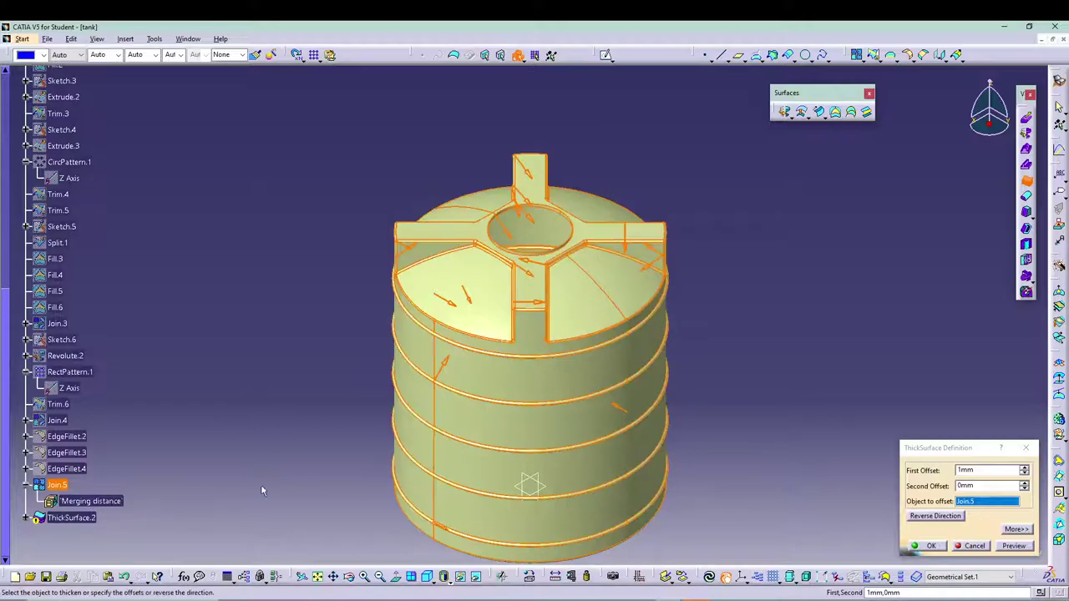
click(968, 546)
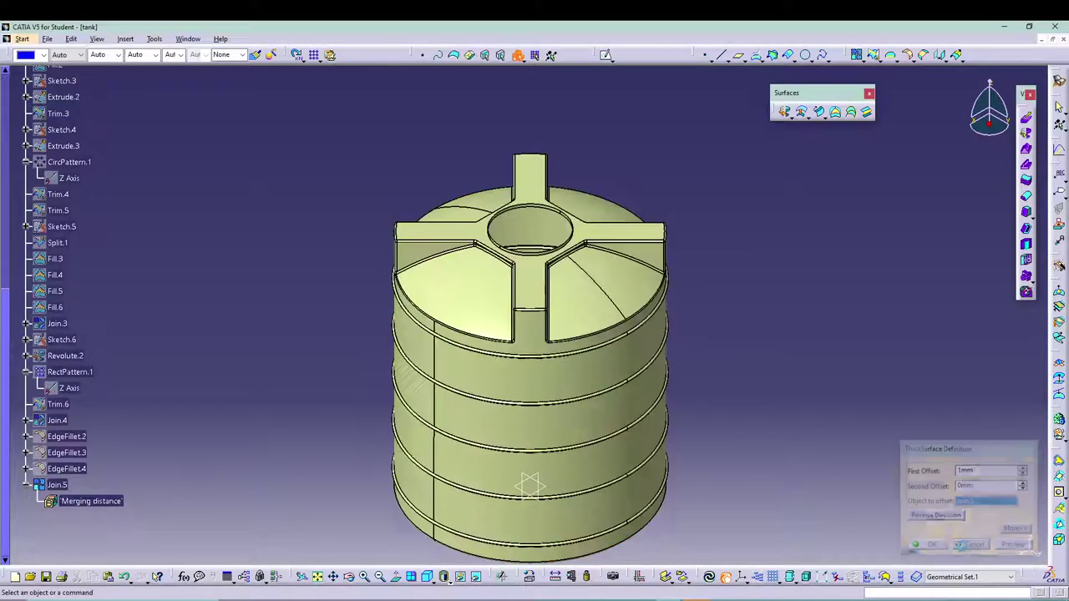
Step: Try to add EdgeFillet.3, EdgeFillet.2 and Join.4 to the elements of Join.5, and agree to display the non-connex diagnosis
double_click(65, 485)
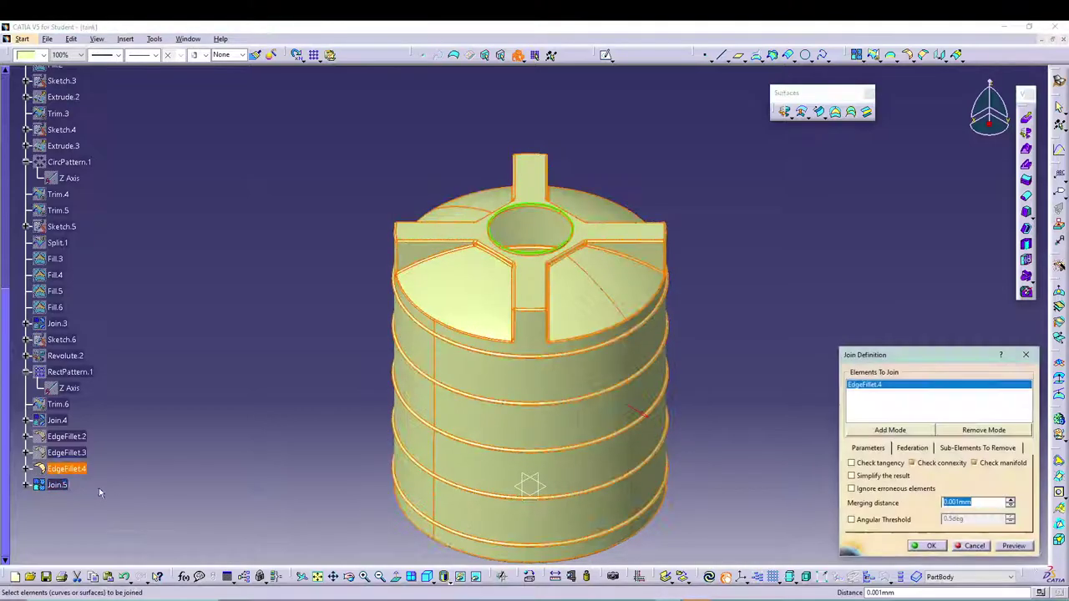
click(73, 453)
click(67, 437)
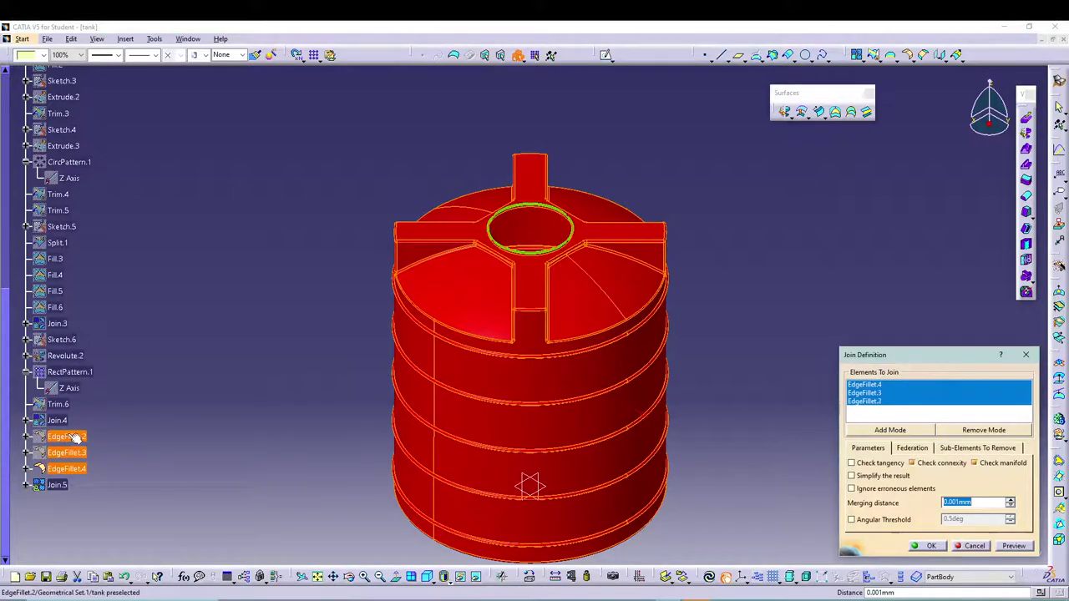
click(58, 420)
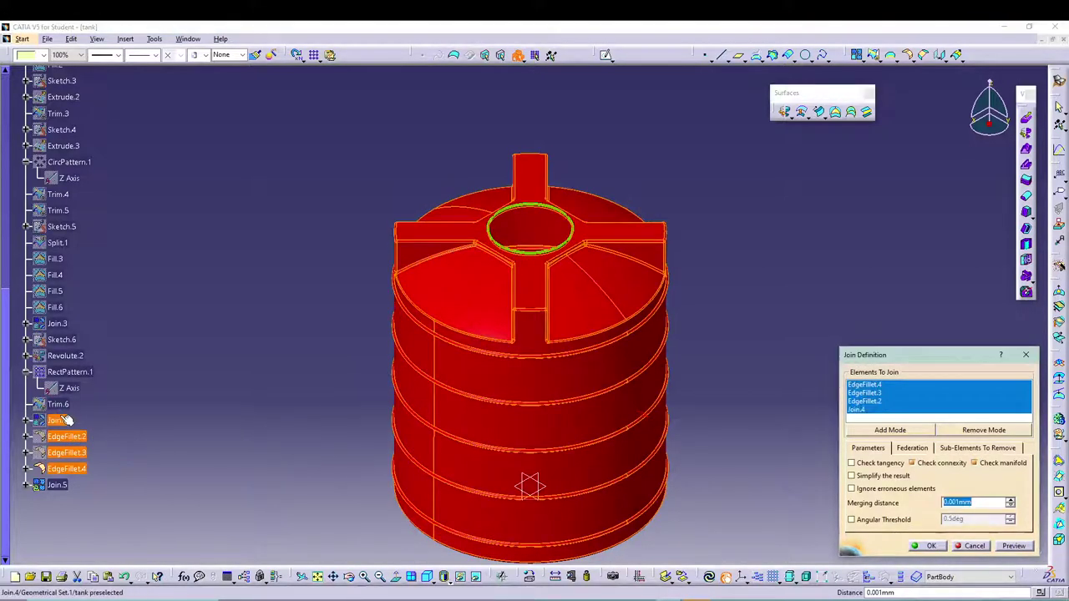
click(930, 546)
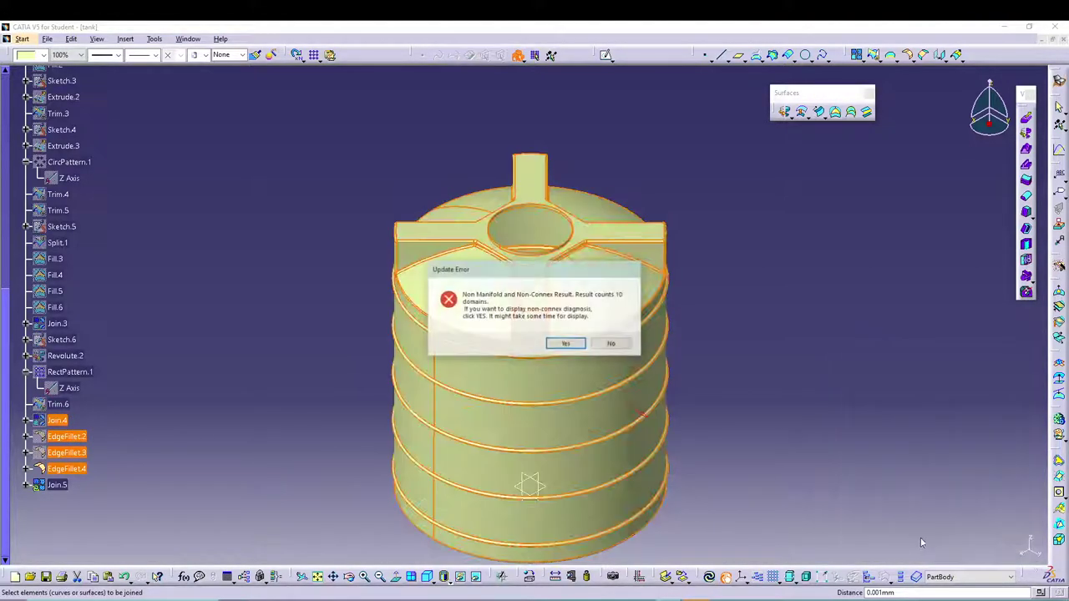
click(564, 342)
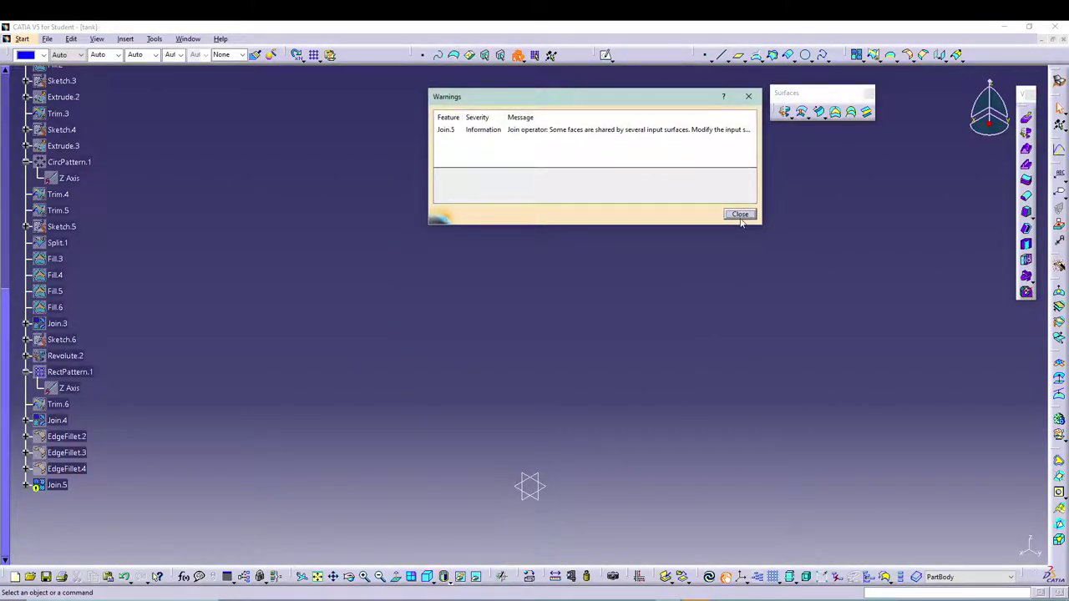
click(740, 216)
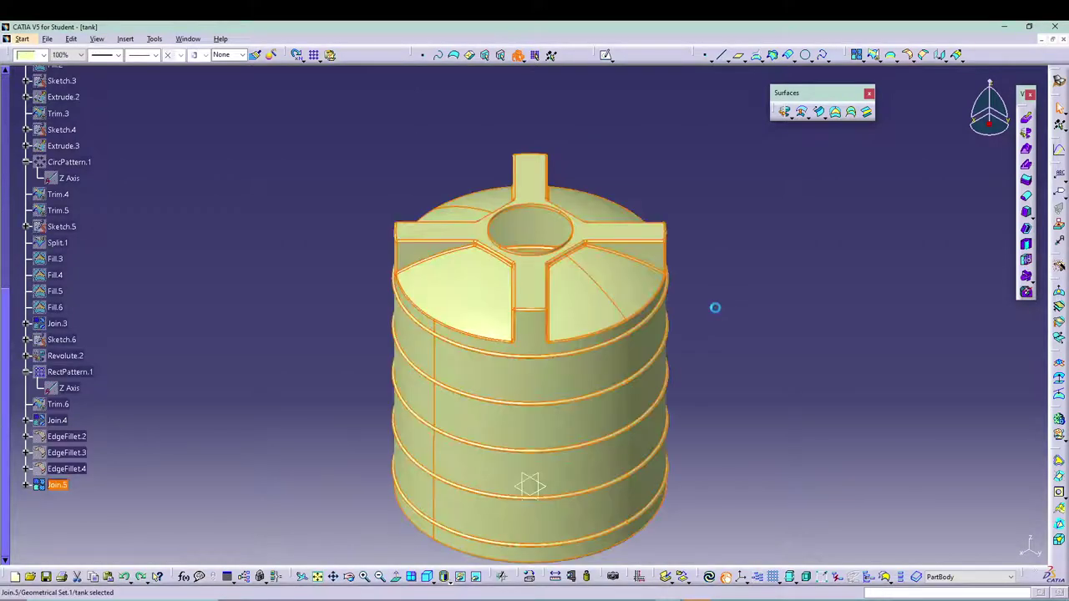
Step: Switch to the Part Design workbench
middle_drag(853, 399, 363, 262)
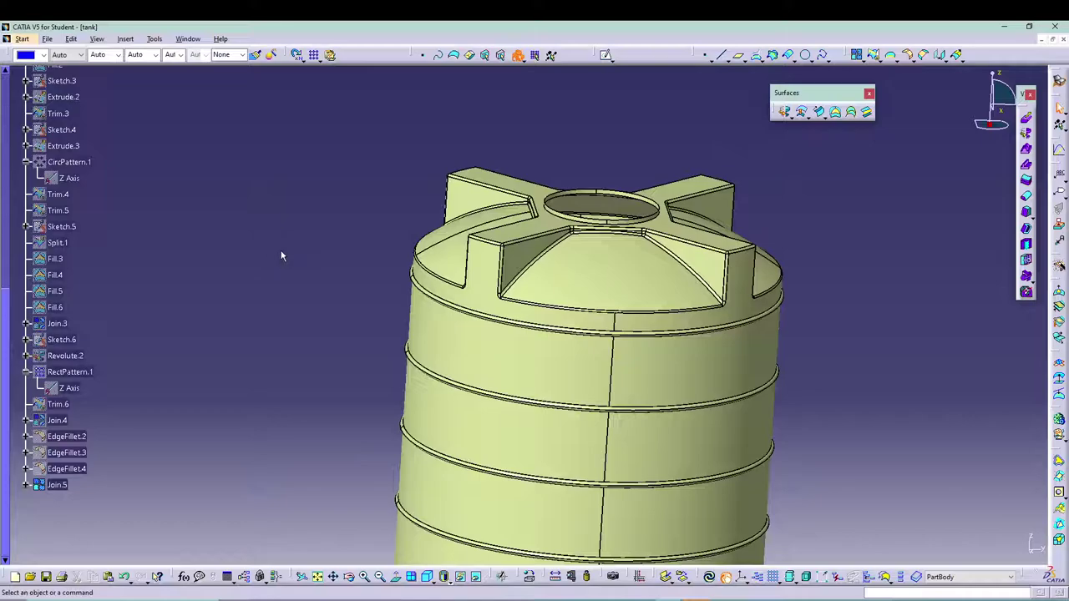
click(35, 37)
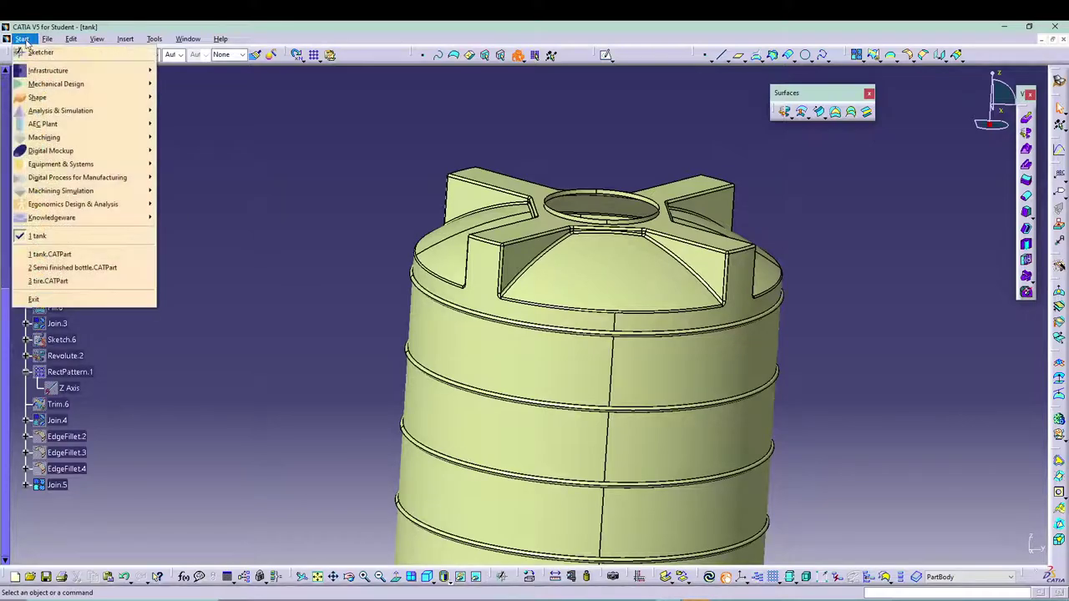
mouse_move(67, 79)
click(180, 87)
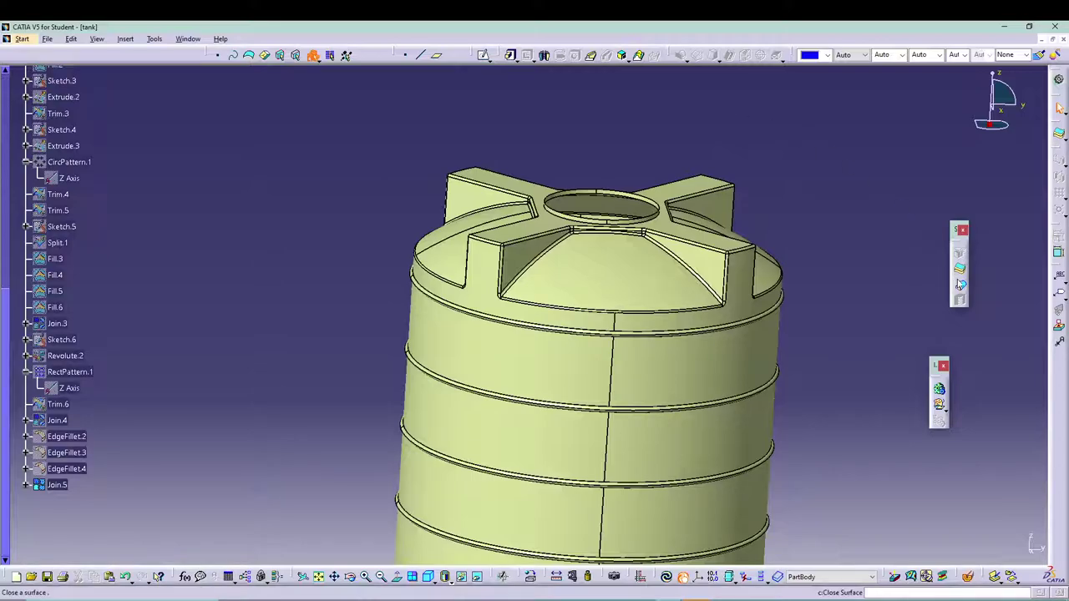
Step: Try to turn Join.5 into a solid with Close Surface, and undo it
click(960, 286)
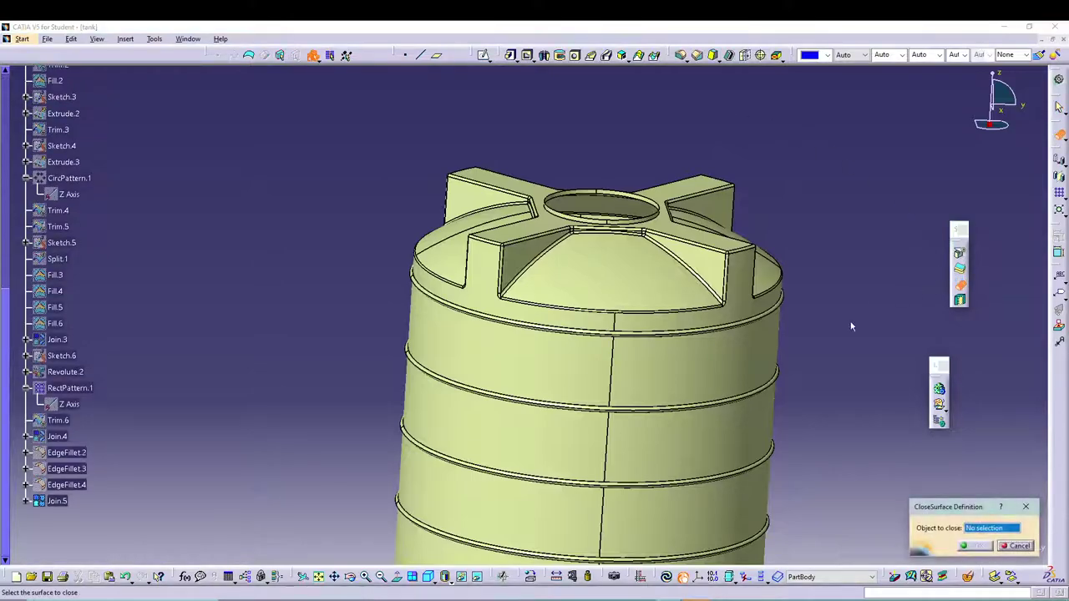
click(693, 424)
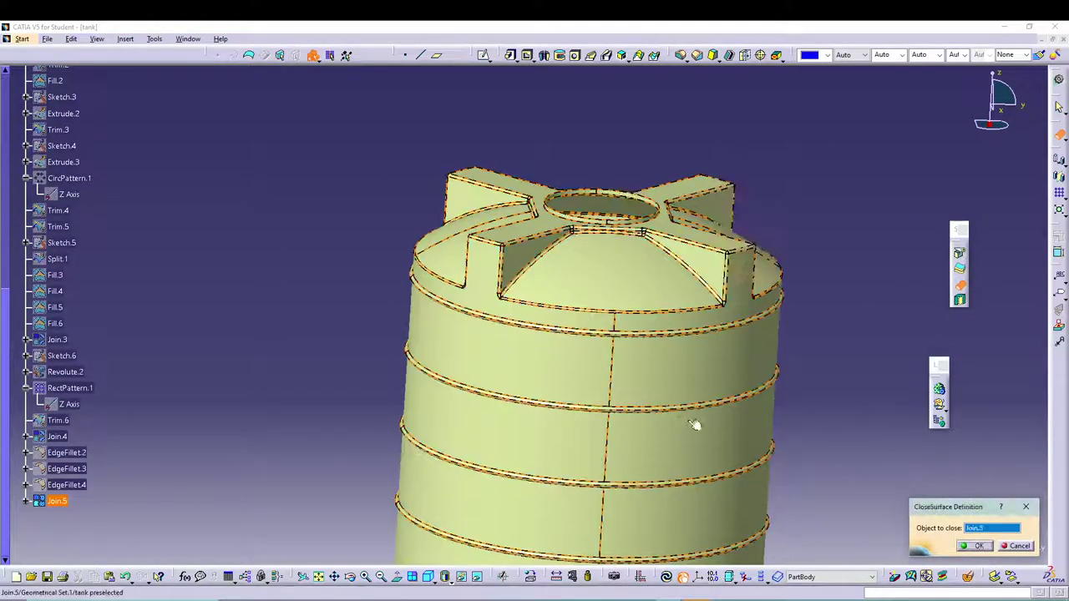
click(975, 546)
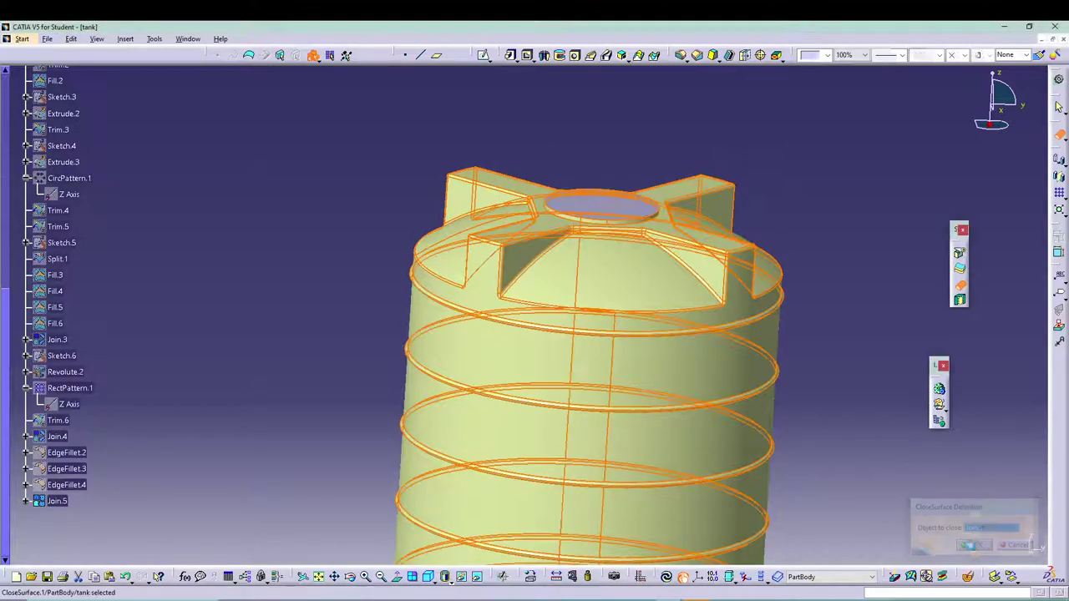
click(881, 429)
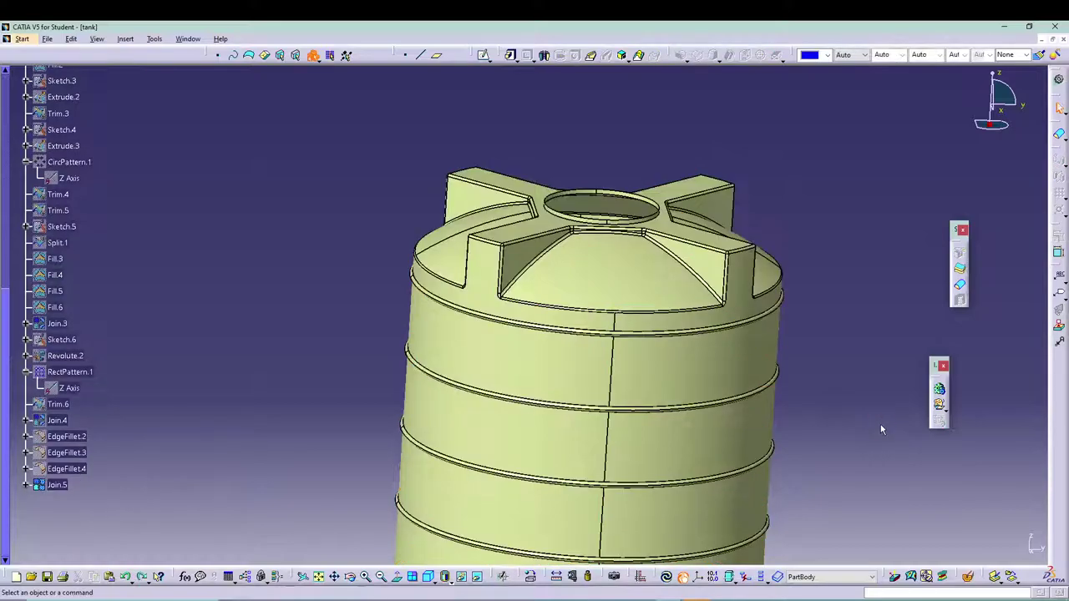
Step: Try to thicken Join.5 with a 1 mm first offset reversed inward, and decline extracting the offset surfaces
click(960, 268)
click(716, 394)
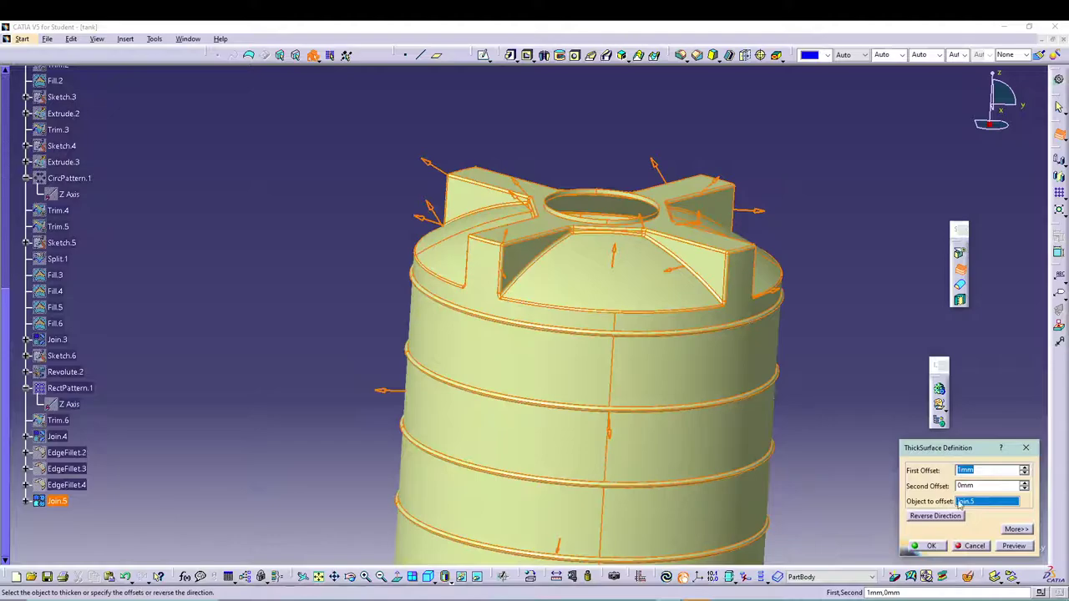
click(948, 518)
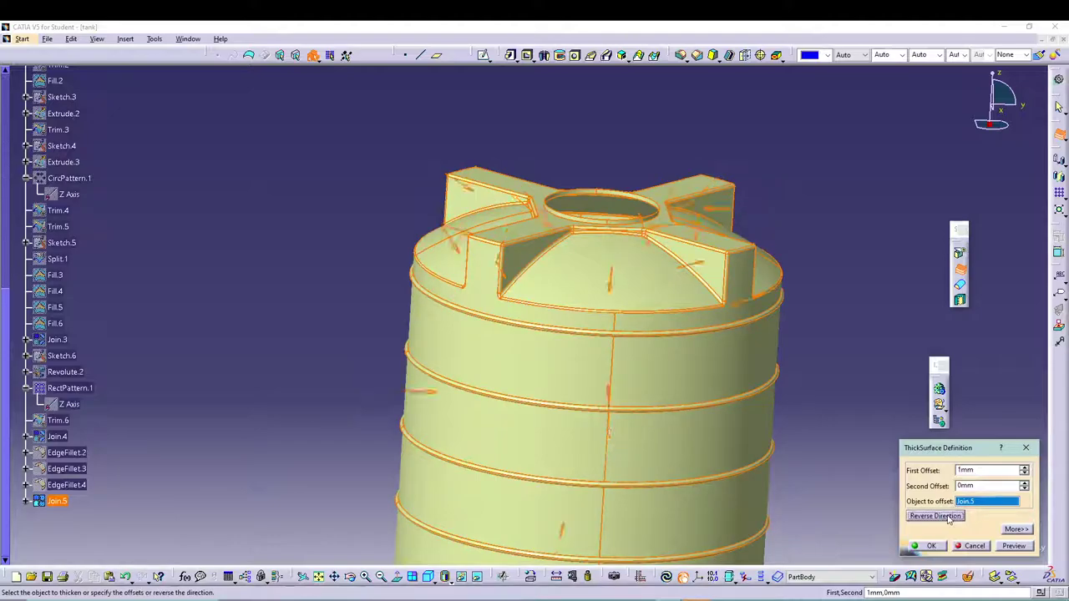
click(931, 546)
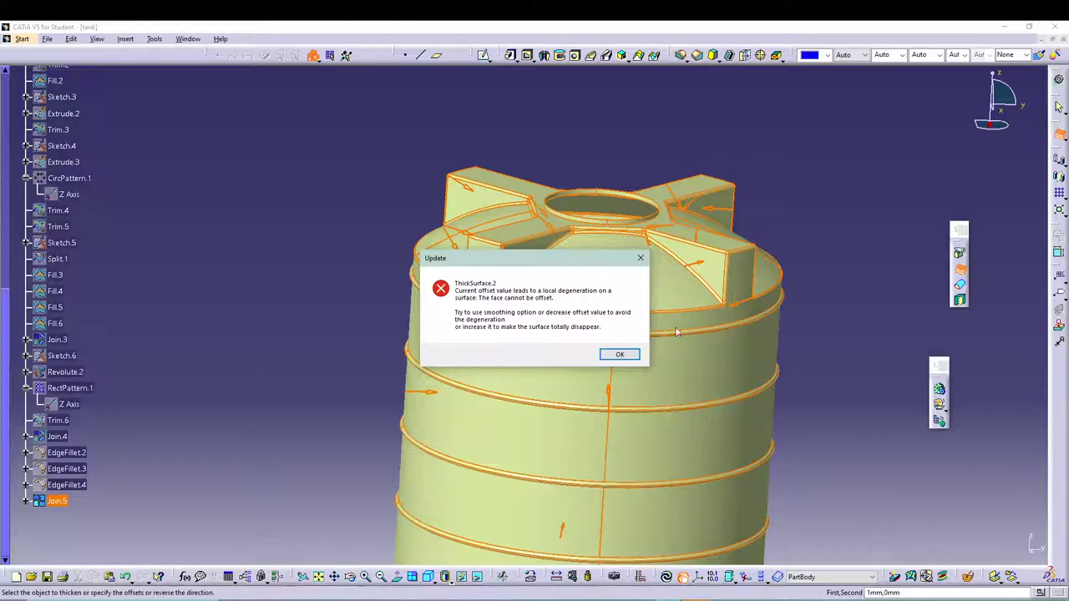
click(640, 257)
click(620, 344)
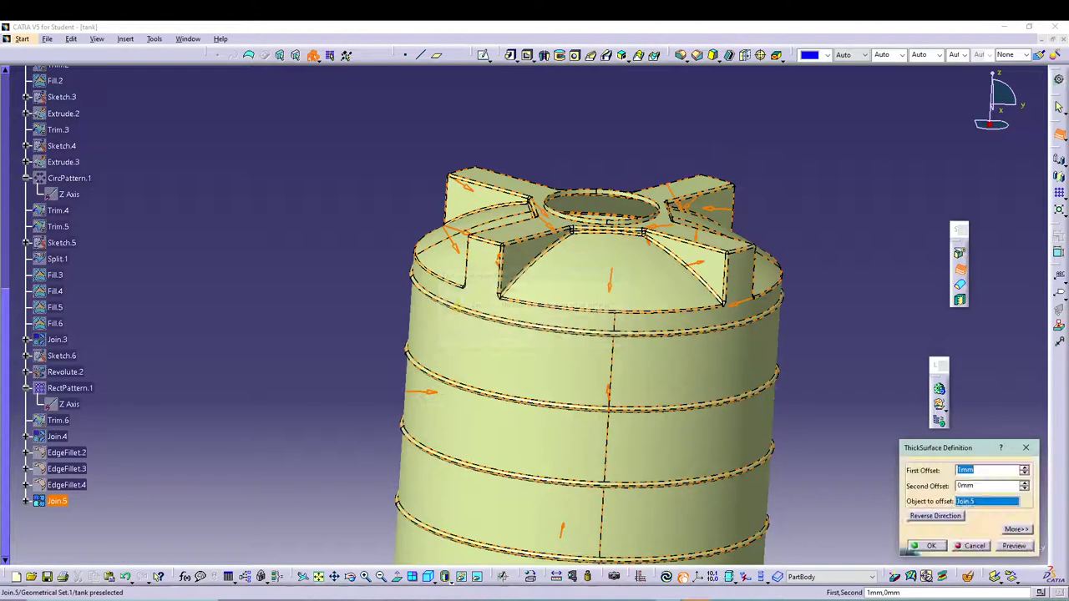
Step: Try the inward thick surface with a first offset of 0.5 mm, and decline deactivating it and extracting the offset surfaces
double_click(985, 471)
text(0,)
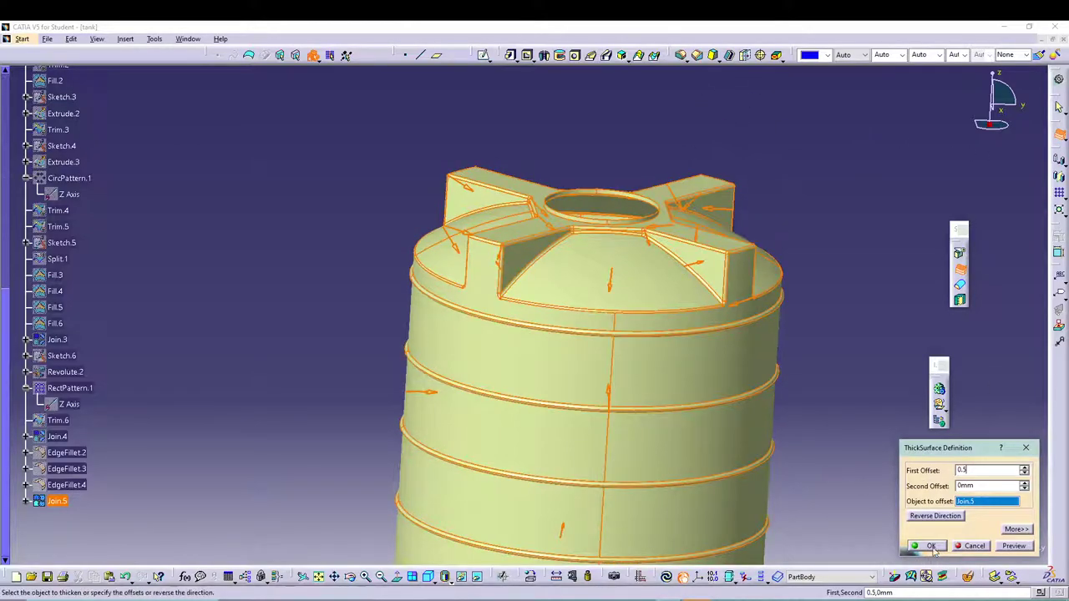
click(931, 547)
click(618, 354)
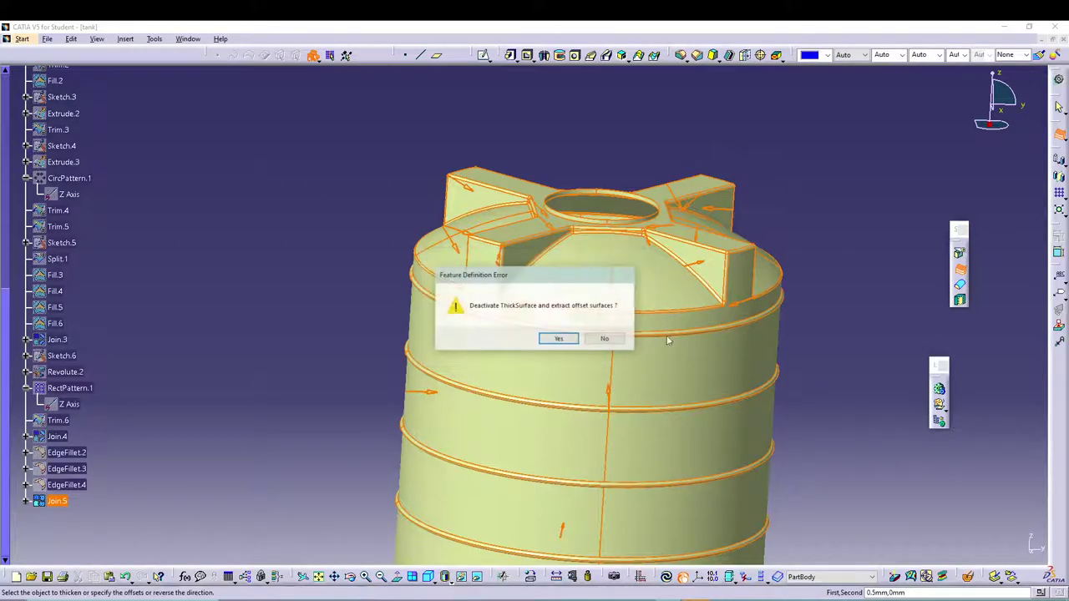
click(600, 338)
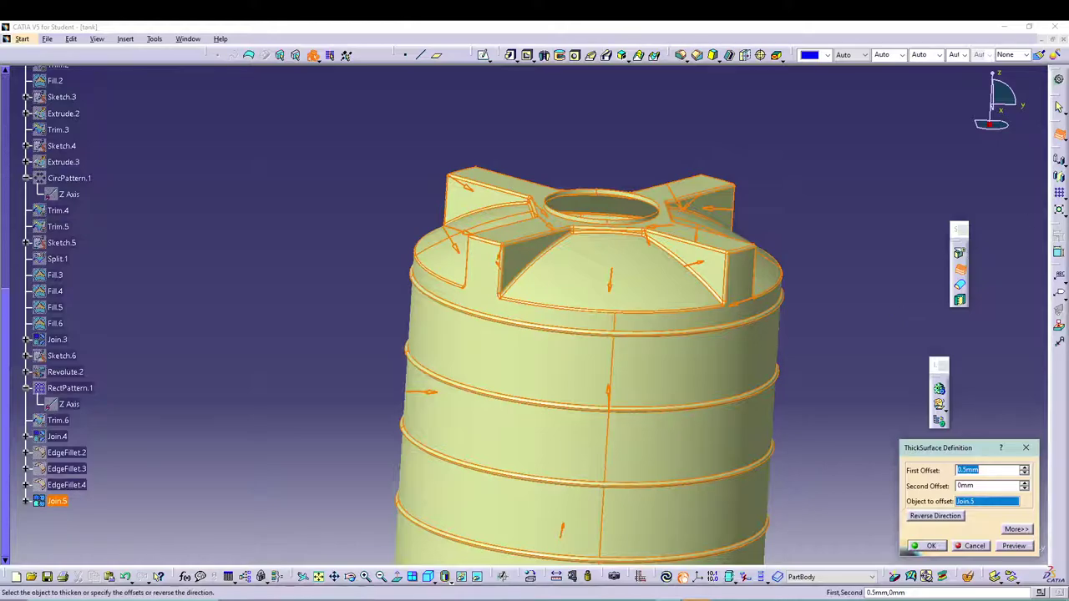
Step: Set the thick surface's smoothing mode to Automatic and its first offset to 1 mm, and preview the result
middle_drag(744, 191, 762, 385)
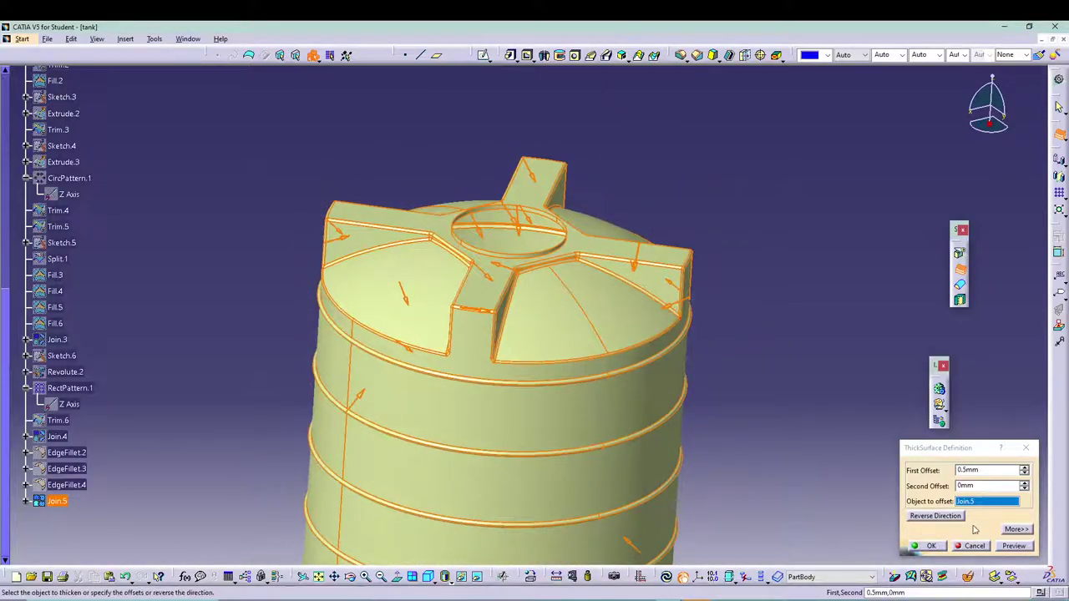
click(1015, 530)
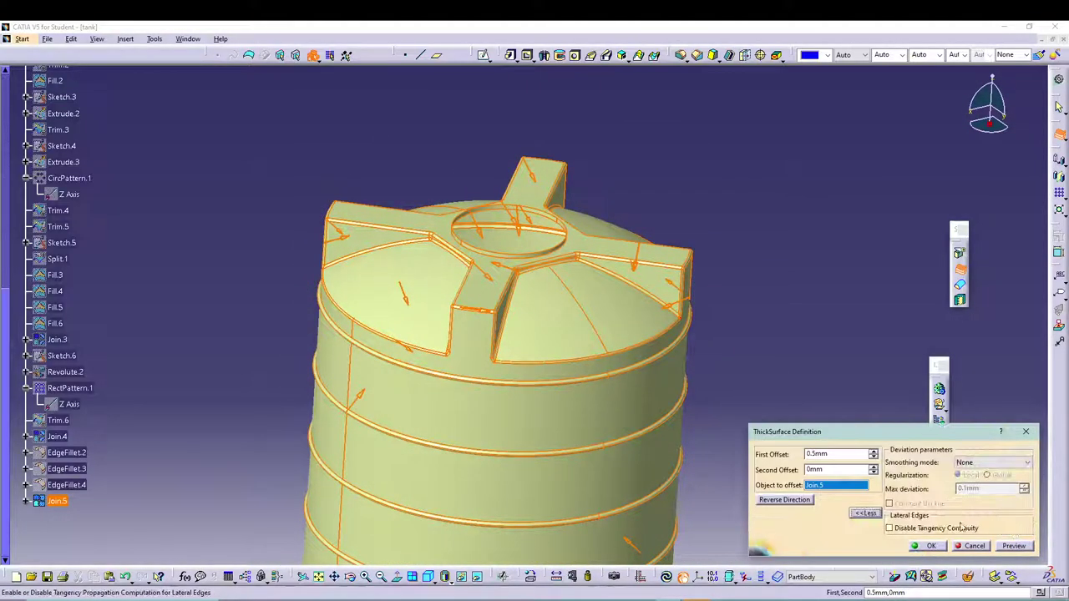
click(988, 463)
click(981, 482)
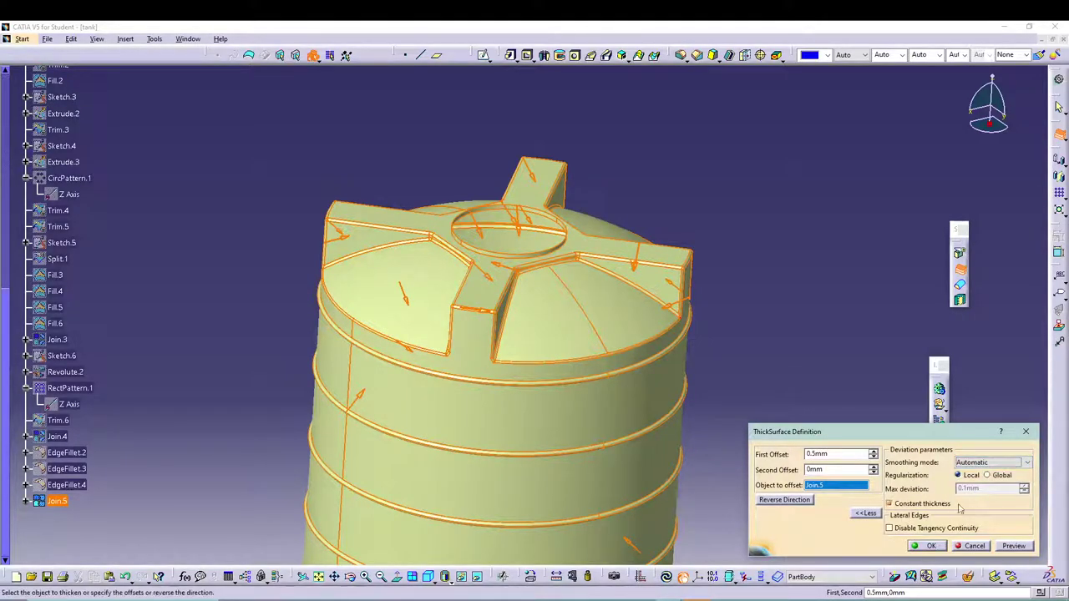
click(899, 529)
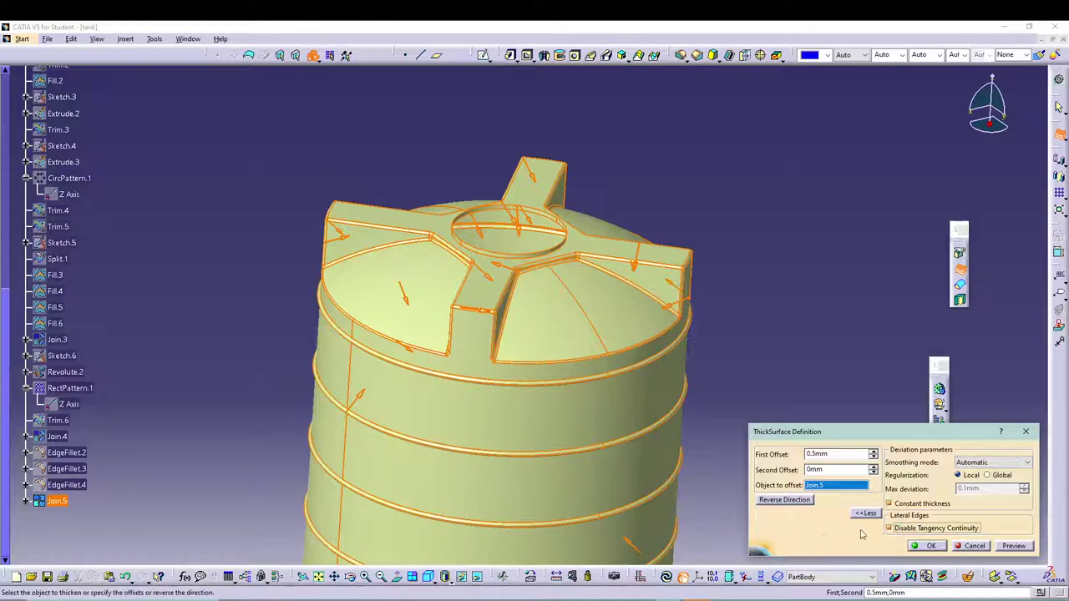
click(899, 528)
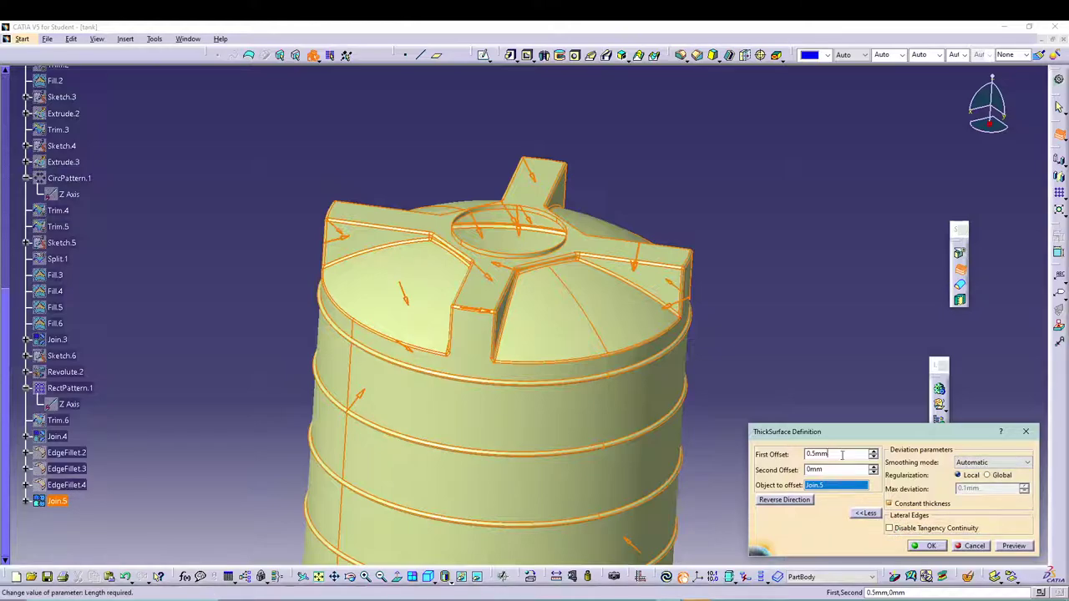
text(1)
click(995, 545)
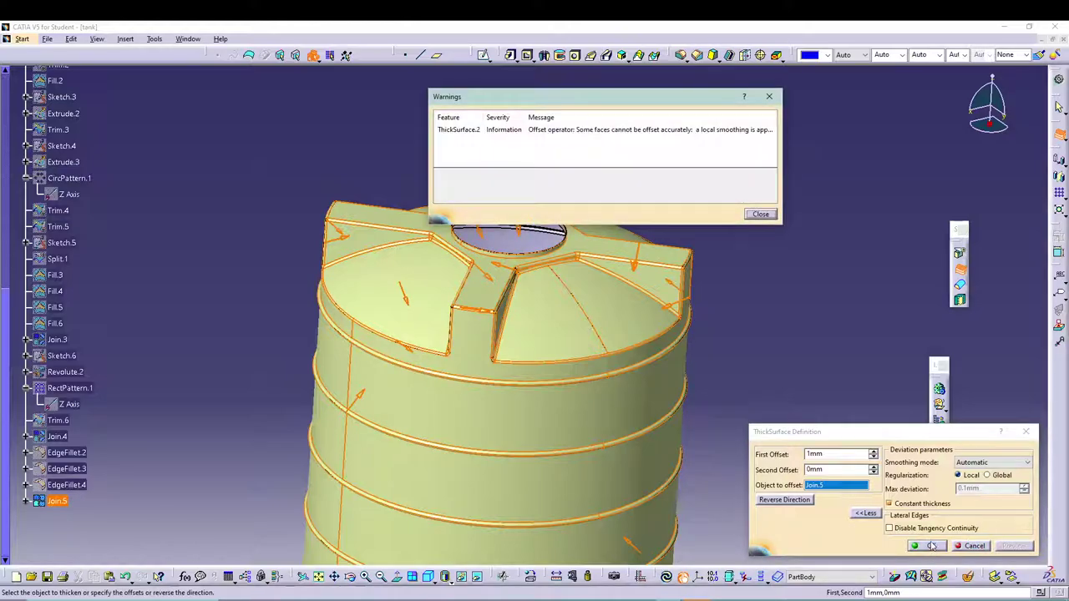
click(761, 215)
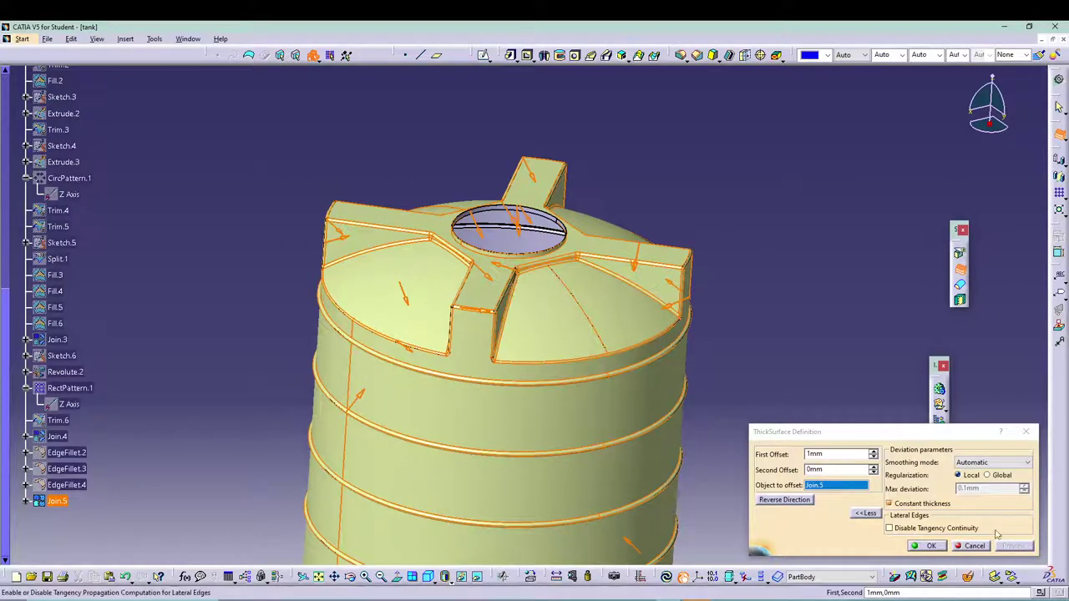
Step: Recheck that the smoothing mode is Automatic with constant thickness, and create the inward 1 mm thick surface of Join.5
click(872, 514)
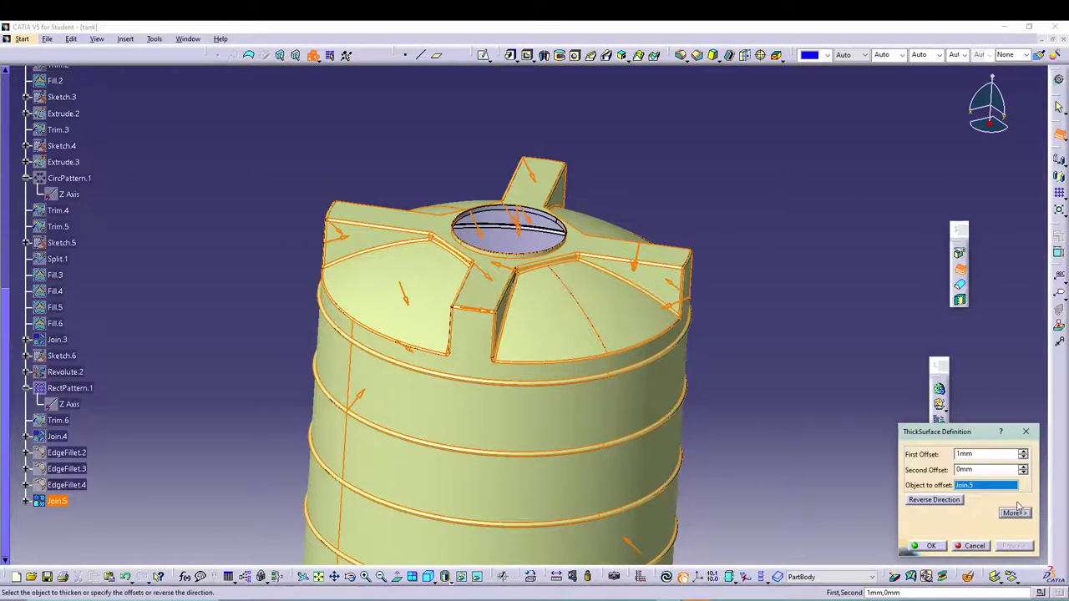
click(1022, 512)
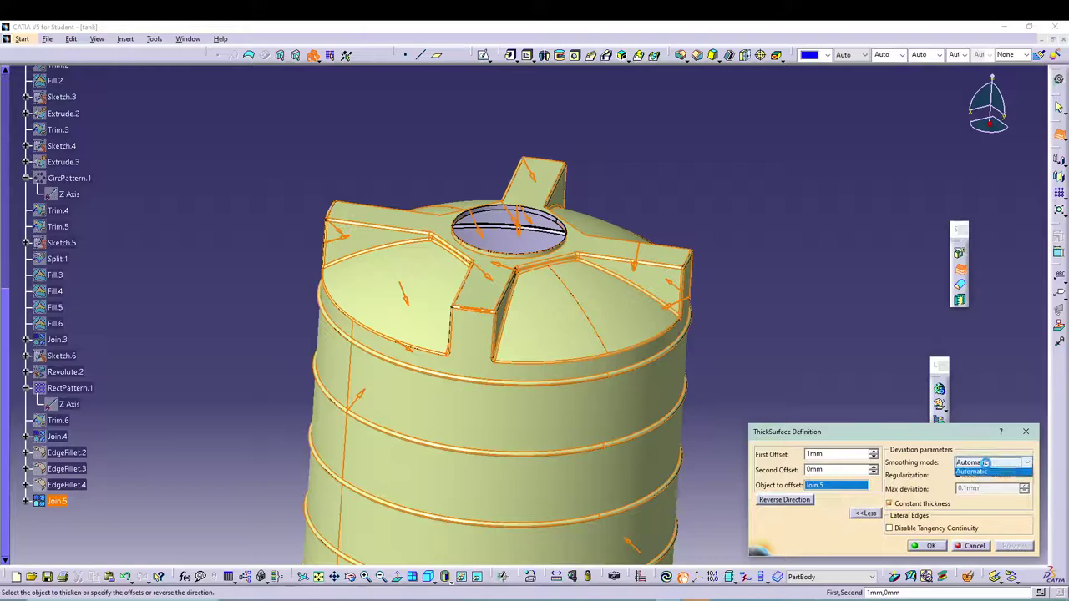
click(988, 463)
click(975, 490)
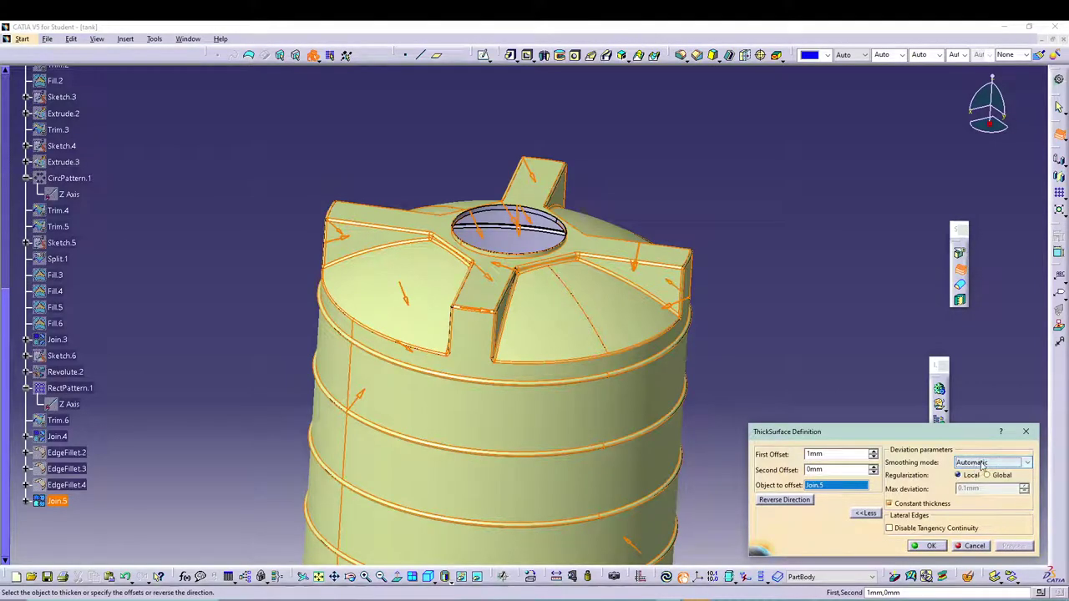
click(981, 464)
click(981, 466)
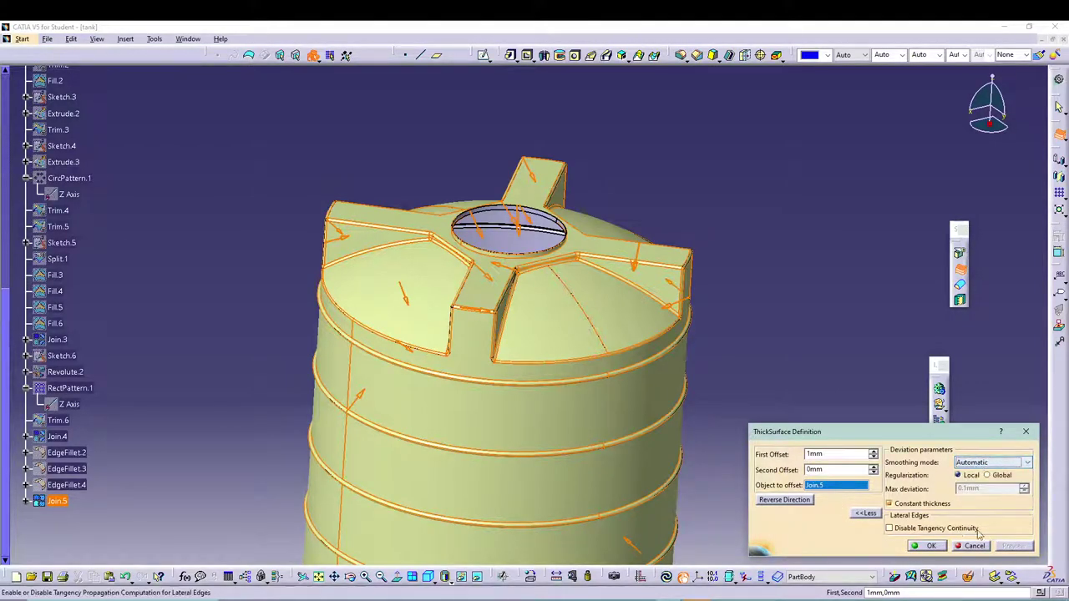
click(927, 546)
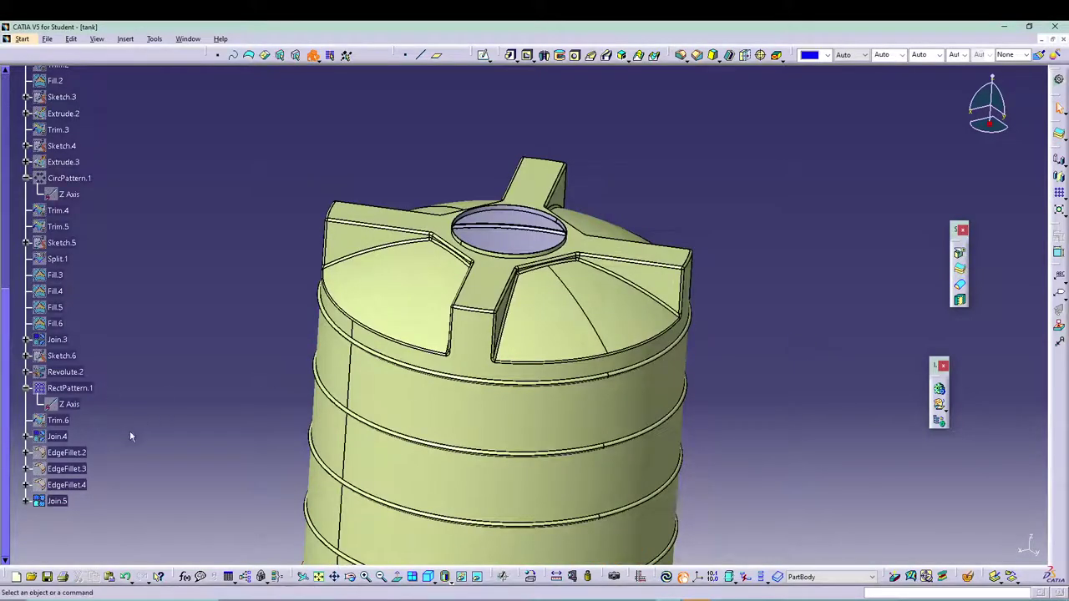
Step: Hide the joined surface Join.5 so that only the thick solid of the tank is displayed
click(71, 501)
right_click(72, 501)
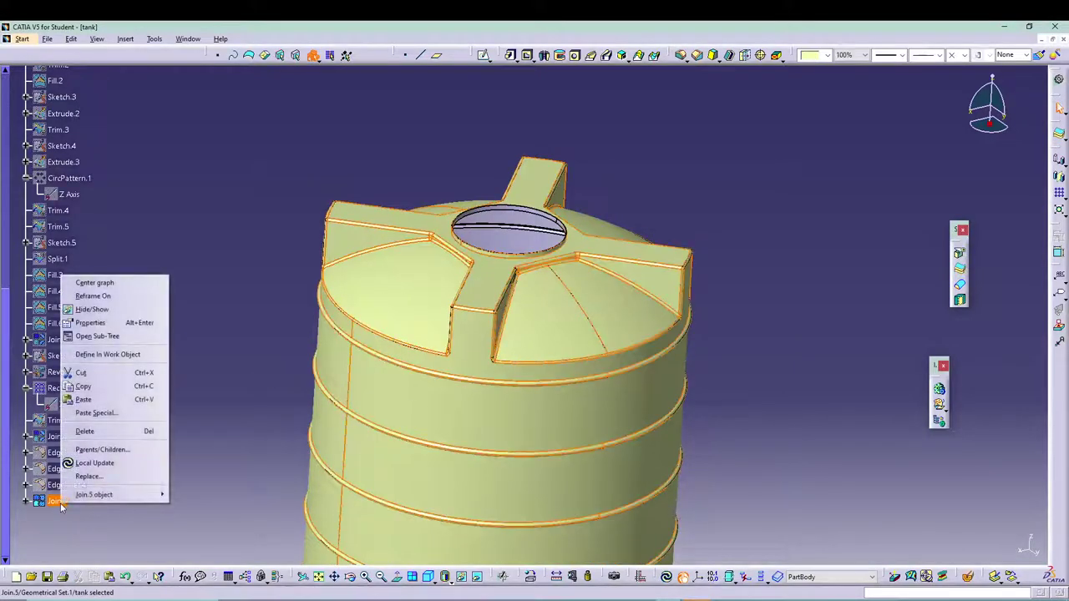
click(92, 310)
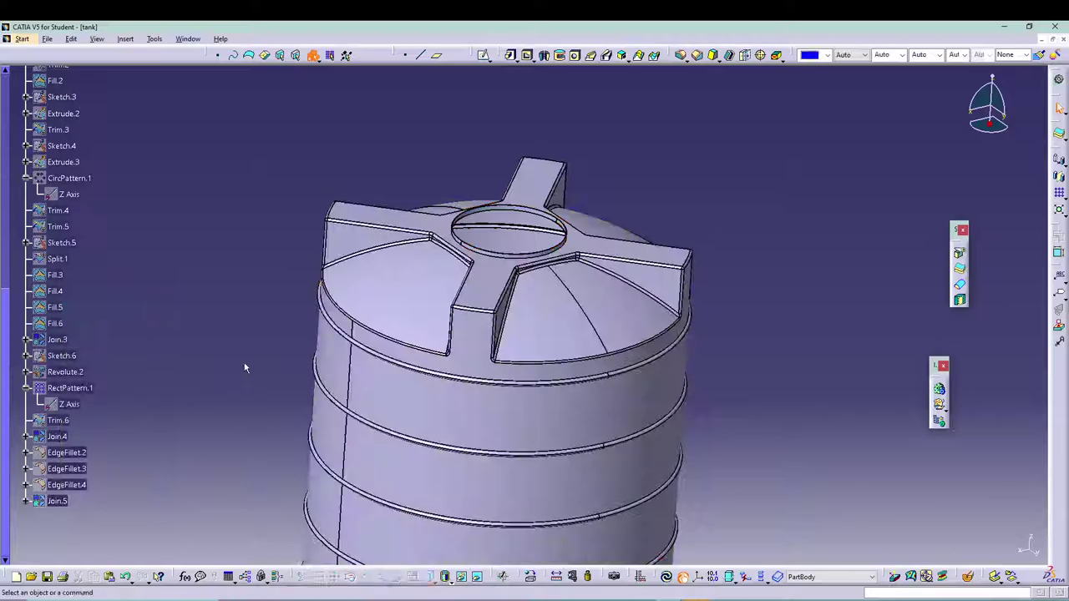
middle_drag(206, 253, 575, 356)
scroll(198, 313, up, 10)
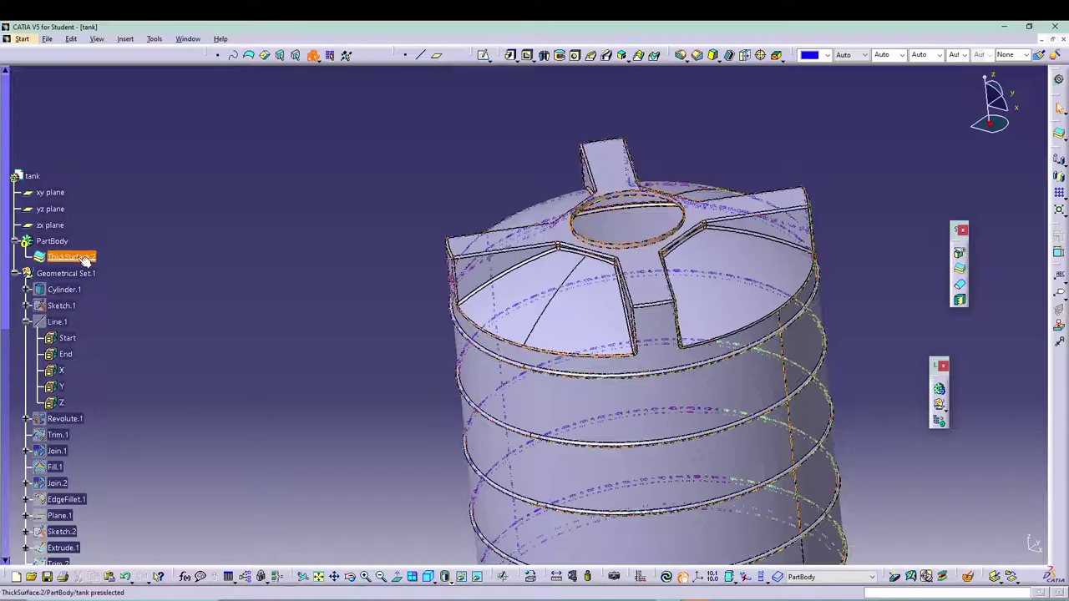
Step: Update the part and reconfirm the thick surface definition of Join.5 with its 1 mm first offset
click(667, 578)
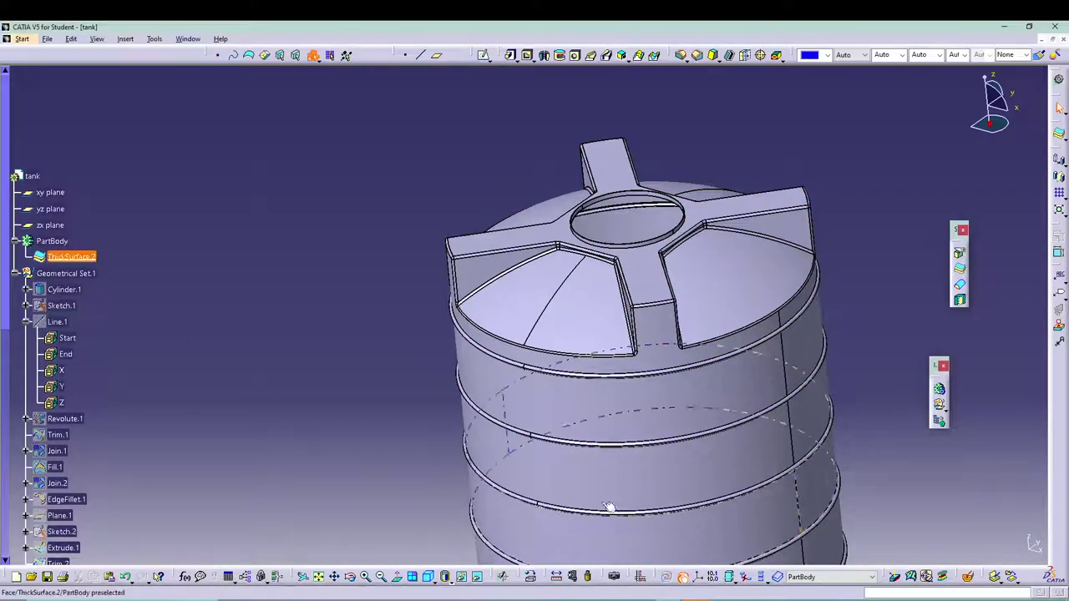
double_click(80, 254)
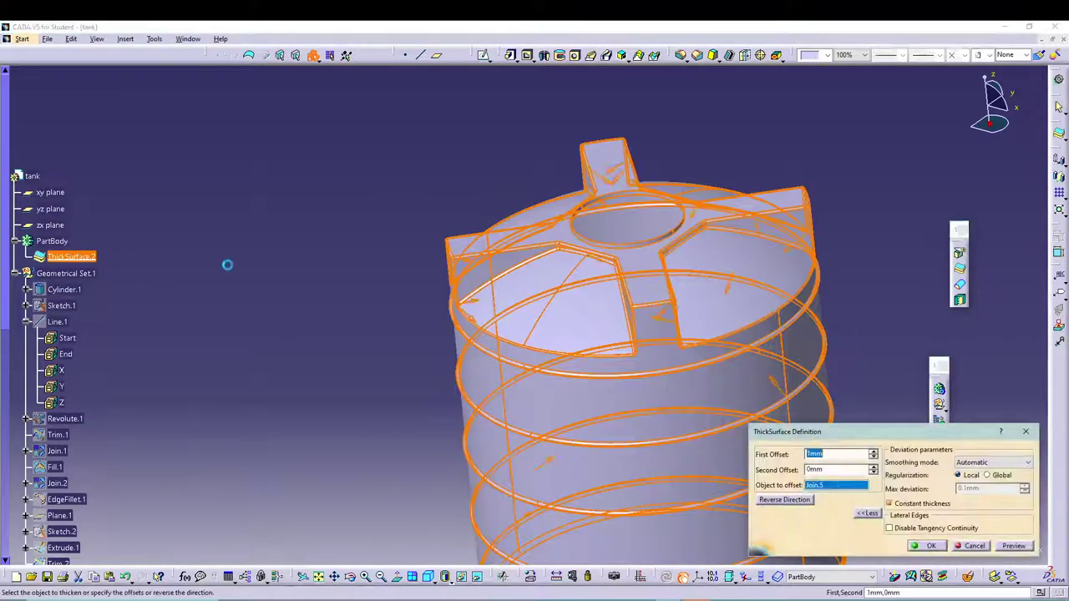
click(931, 545)
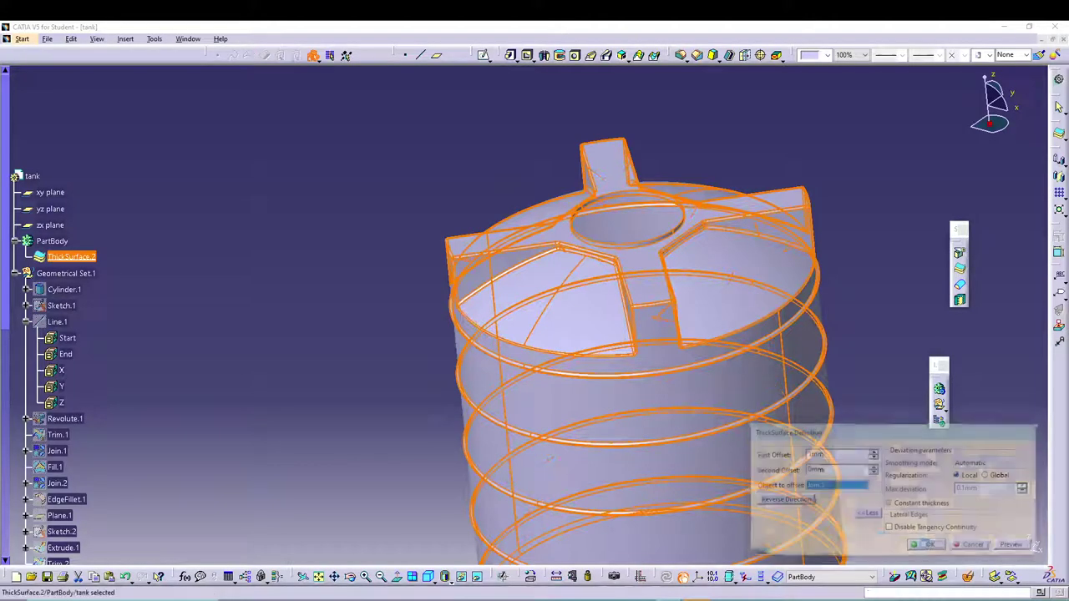
middle_drag(295, 362, 420, 365)
middle_drag(589, 264, 582, 305)
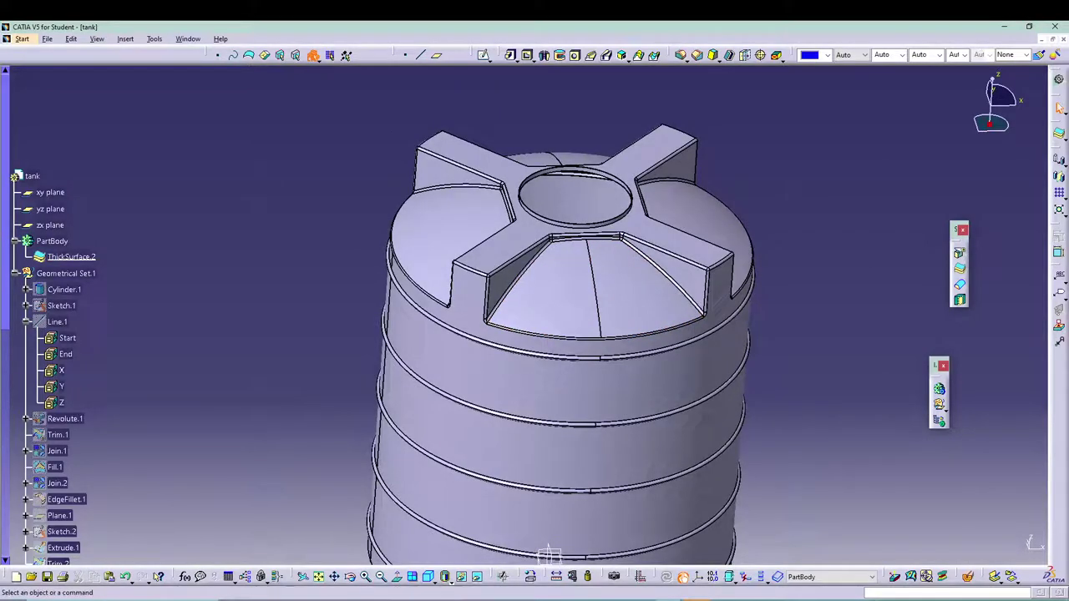
Step: Add 1 mm of thickness to the inner rim face of the circular opening on top of the tank
scroll(543, 554, up, 10)
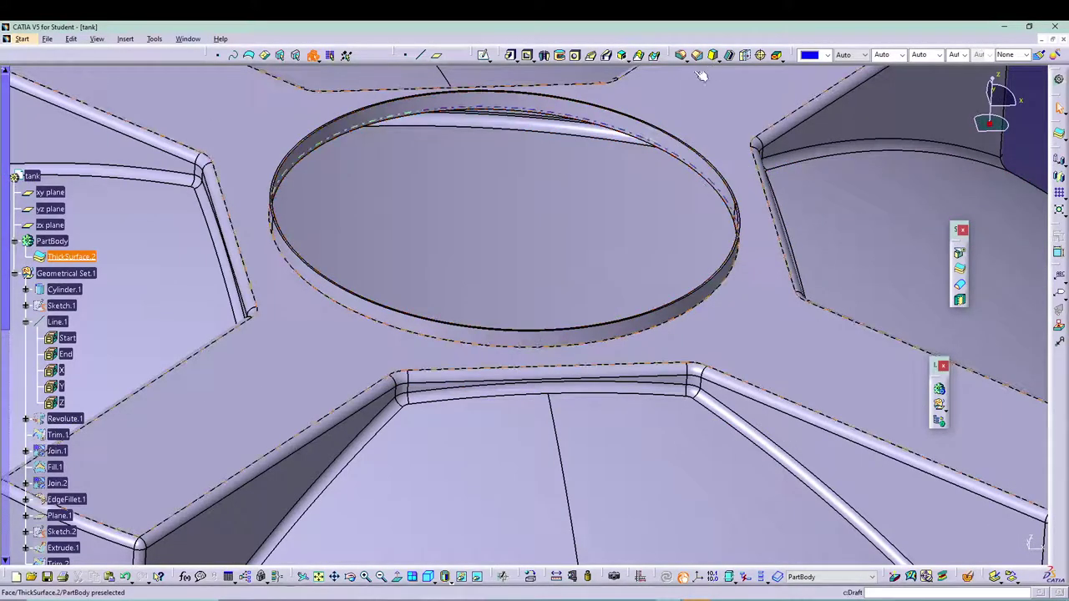
click(747, 55)
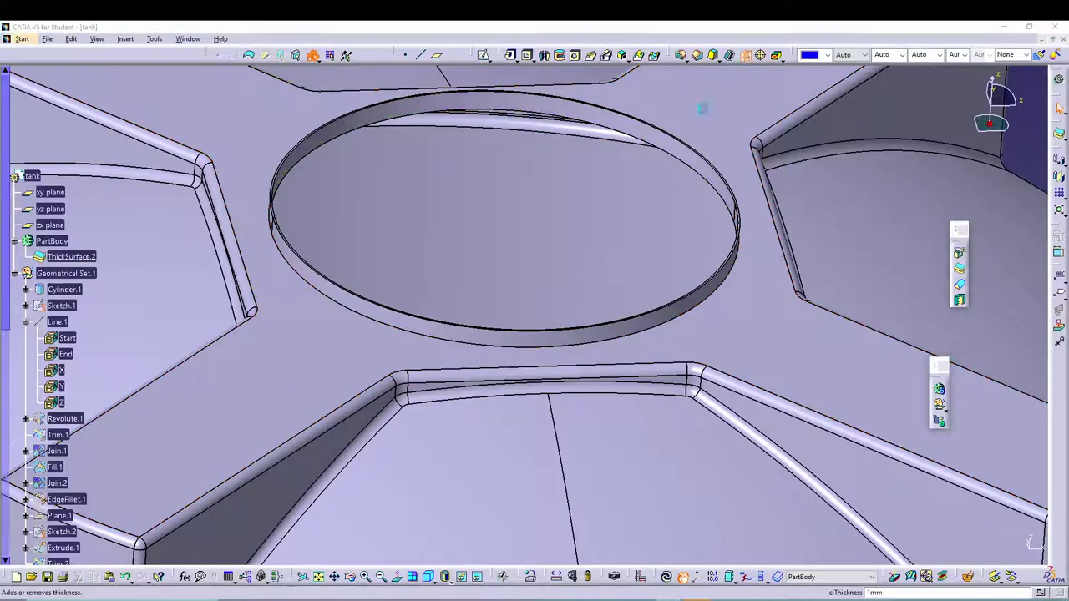
click(692, 158)
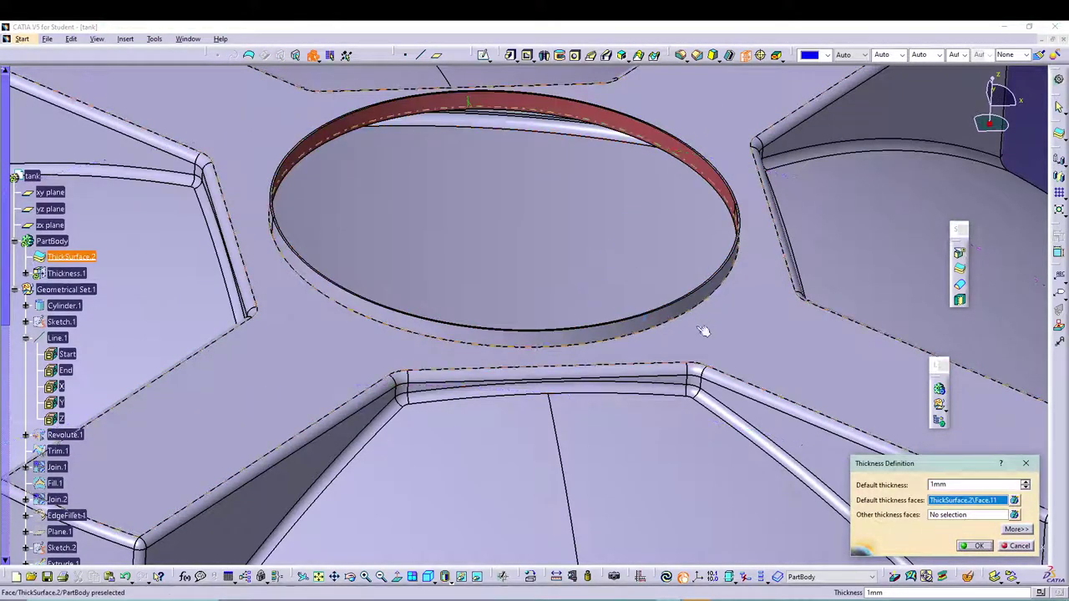
click(973, 546)
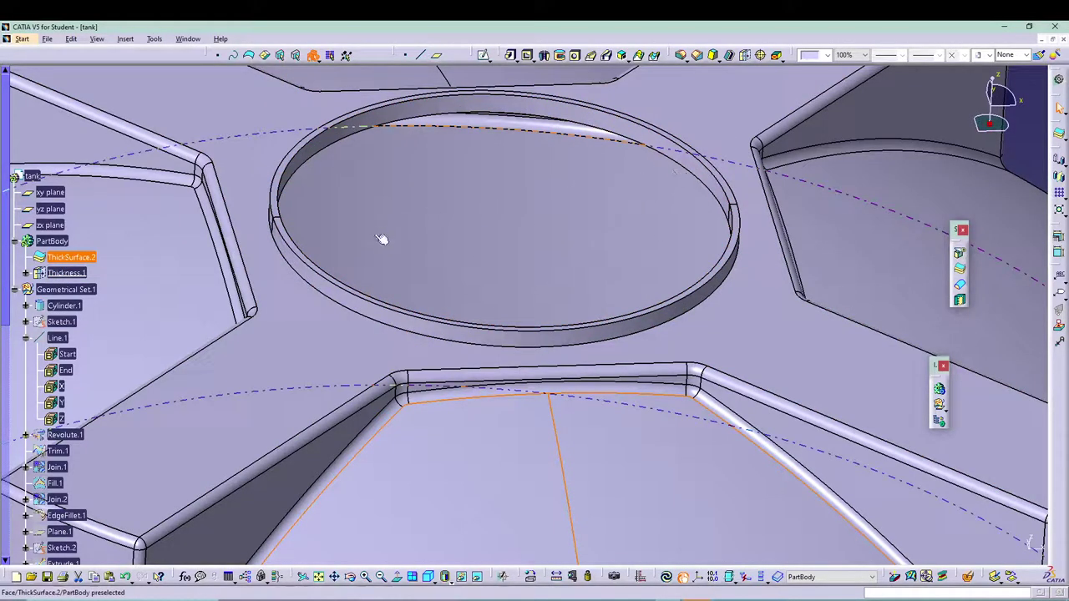
scroll(468, 227, down, 5)
middle_drag(800, 191, 623, 260)
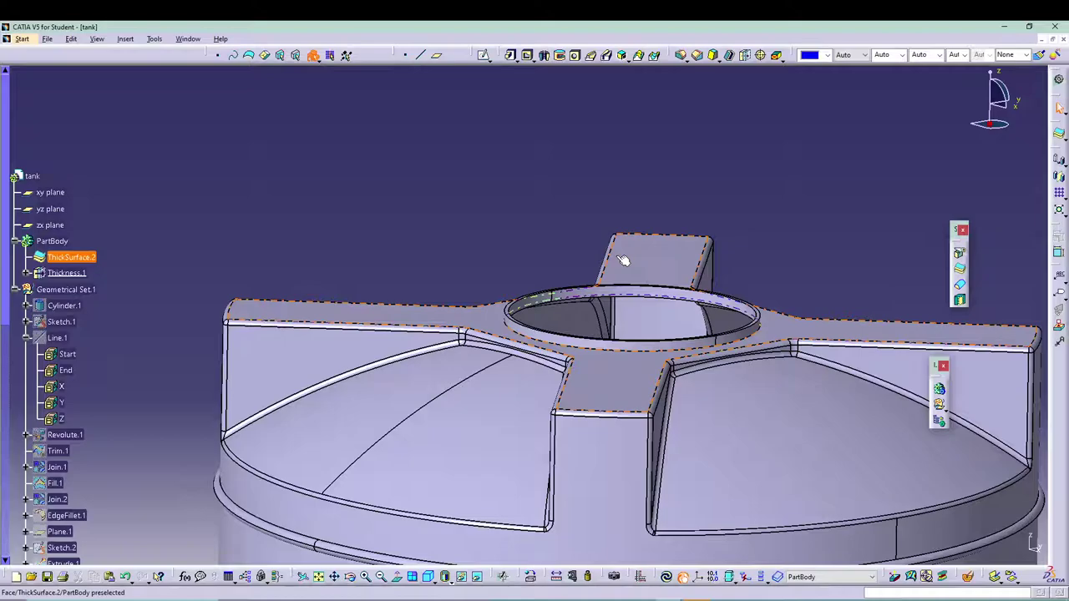
Step: Collapse the PartBody in the specification tree and review the finished tank and its feature history
click(14, 290)
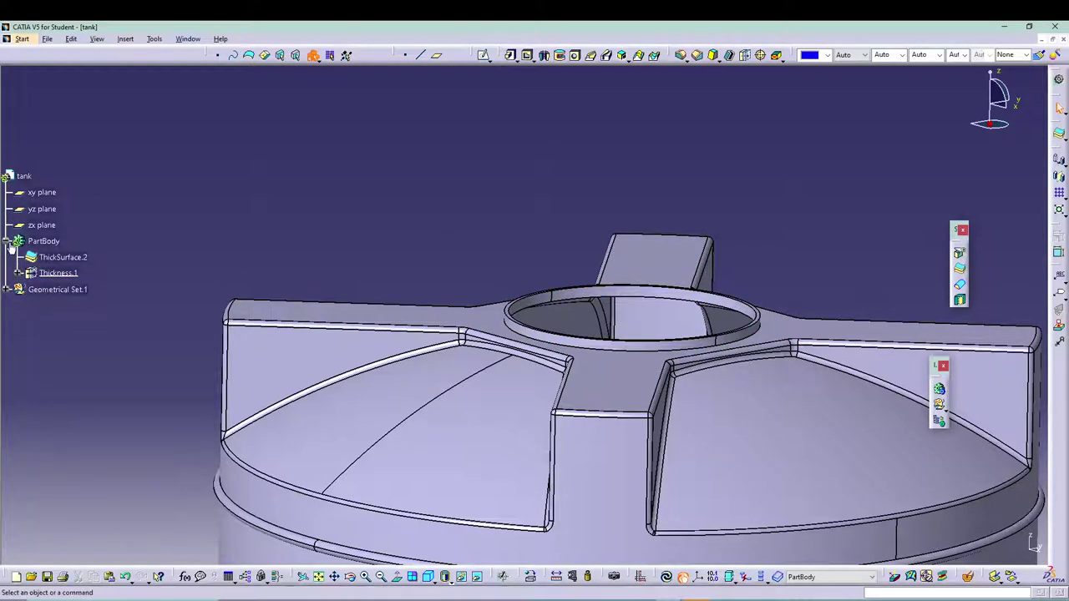
click(12, 242)
click(6, 257)
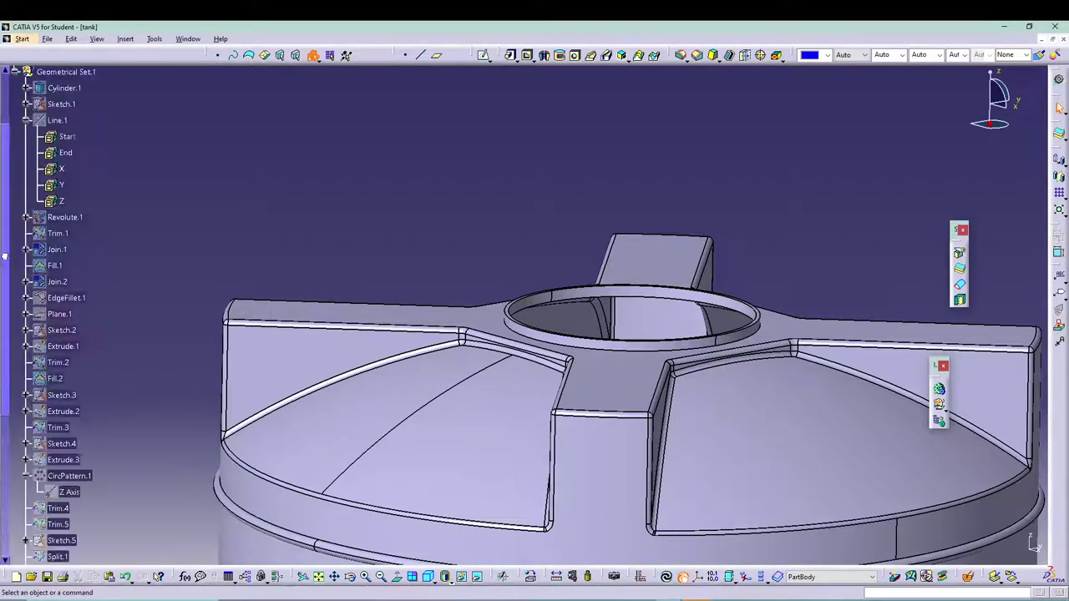
scroll(155, 244, down, 2)
middle_drag(522, 217, 468, 484)
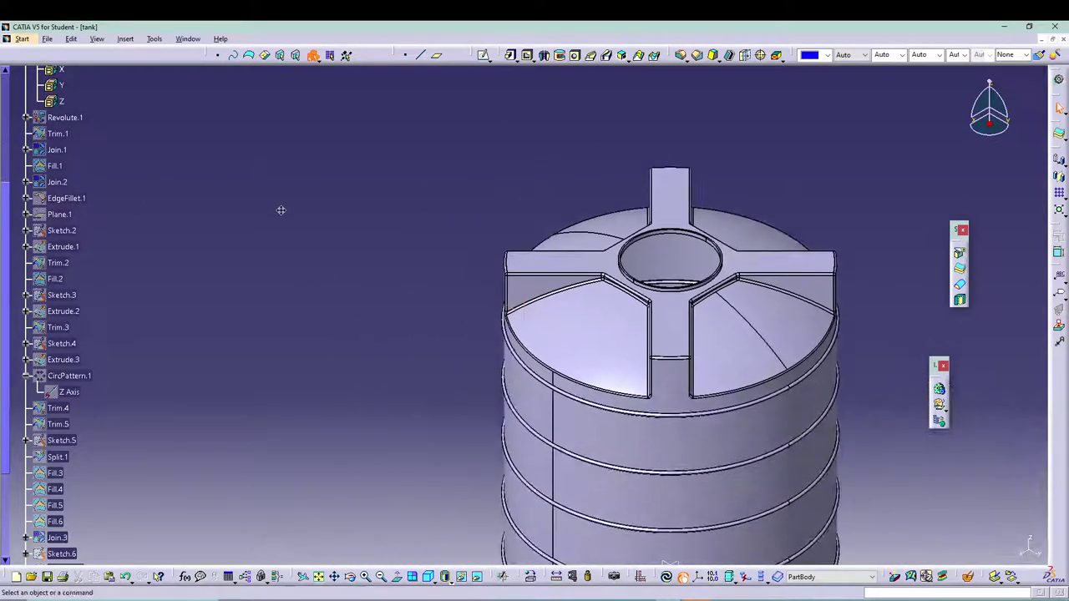
middle_drag(218, 137, 277, 193)
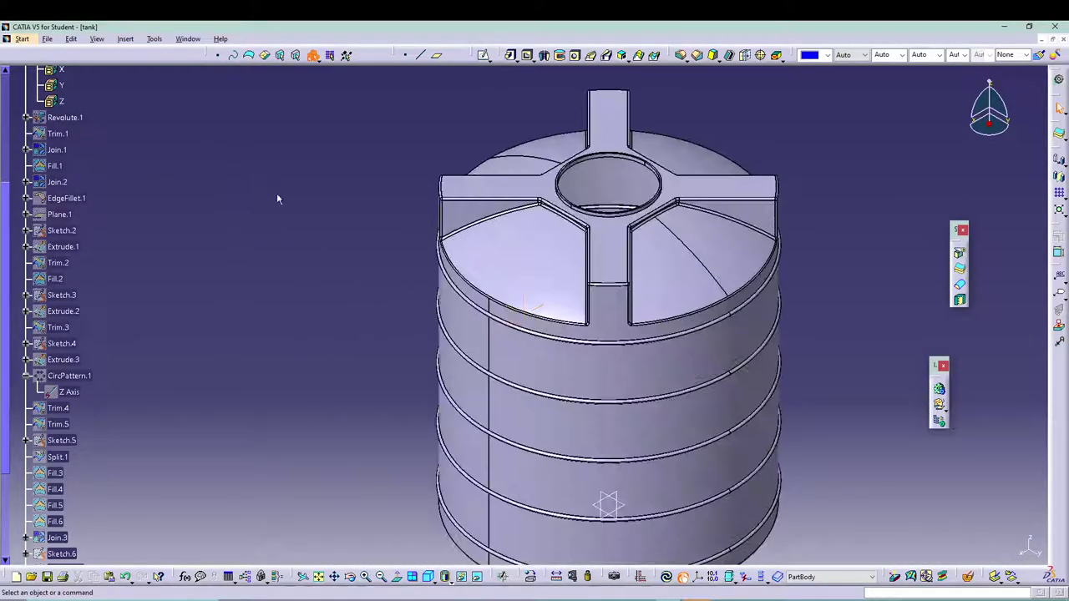
scroll(276, 192, up, 3)
scroll(306, 174, up, 5)
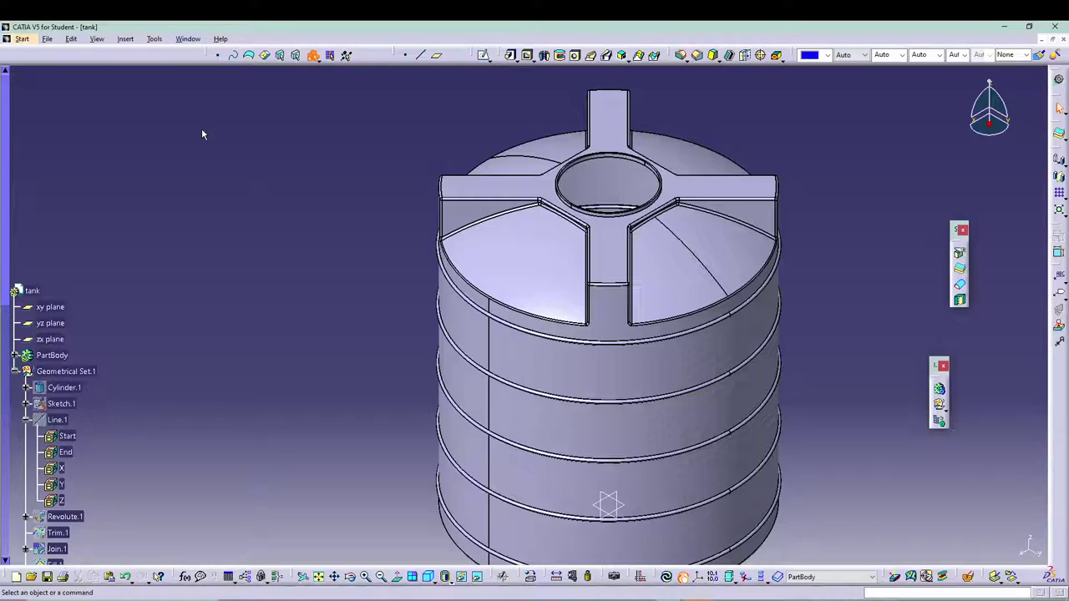
click(353, 598)
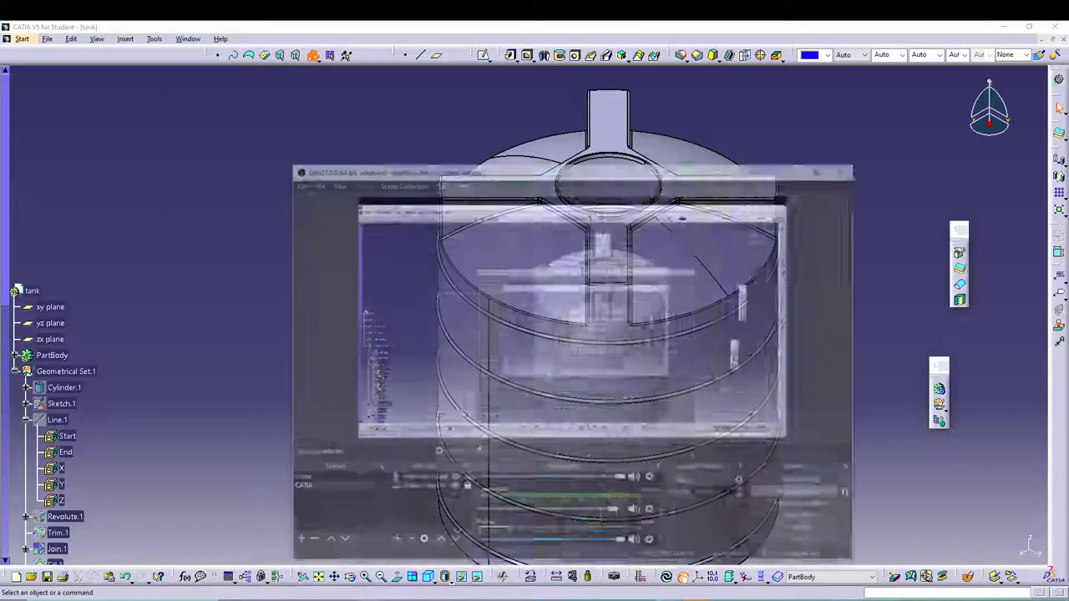